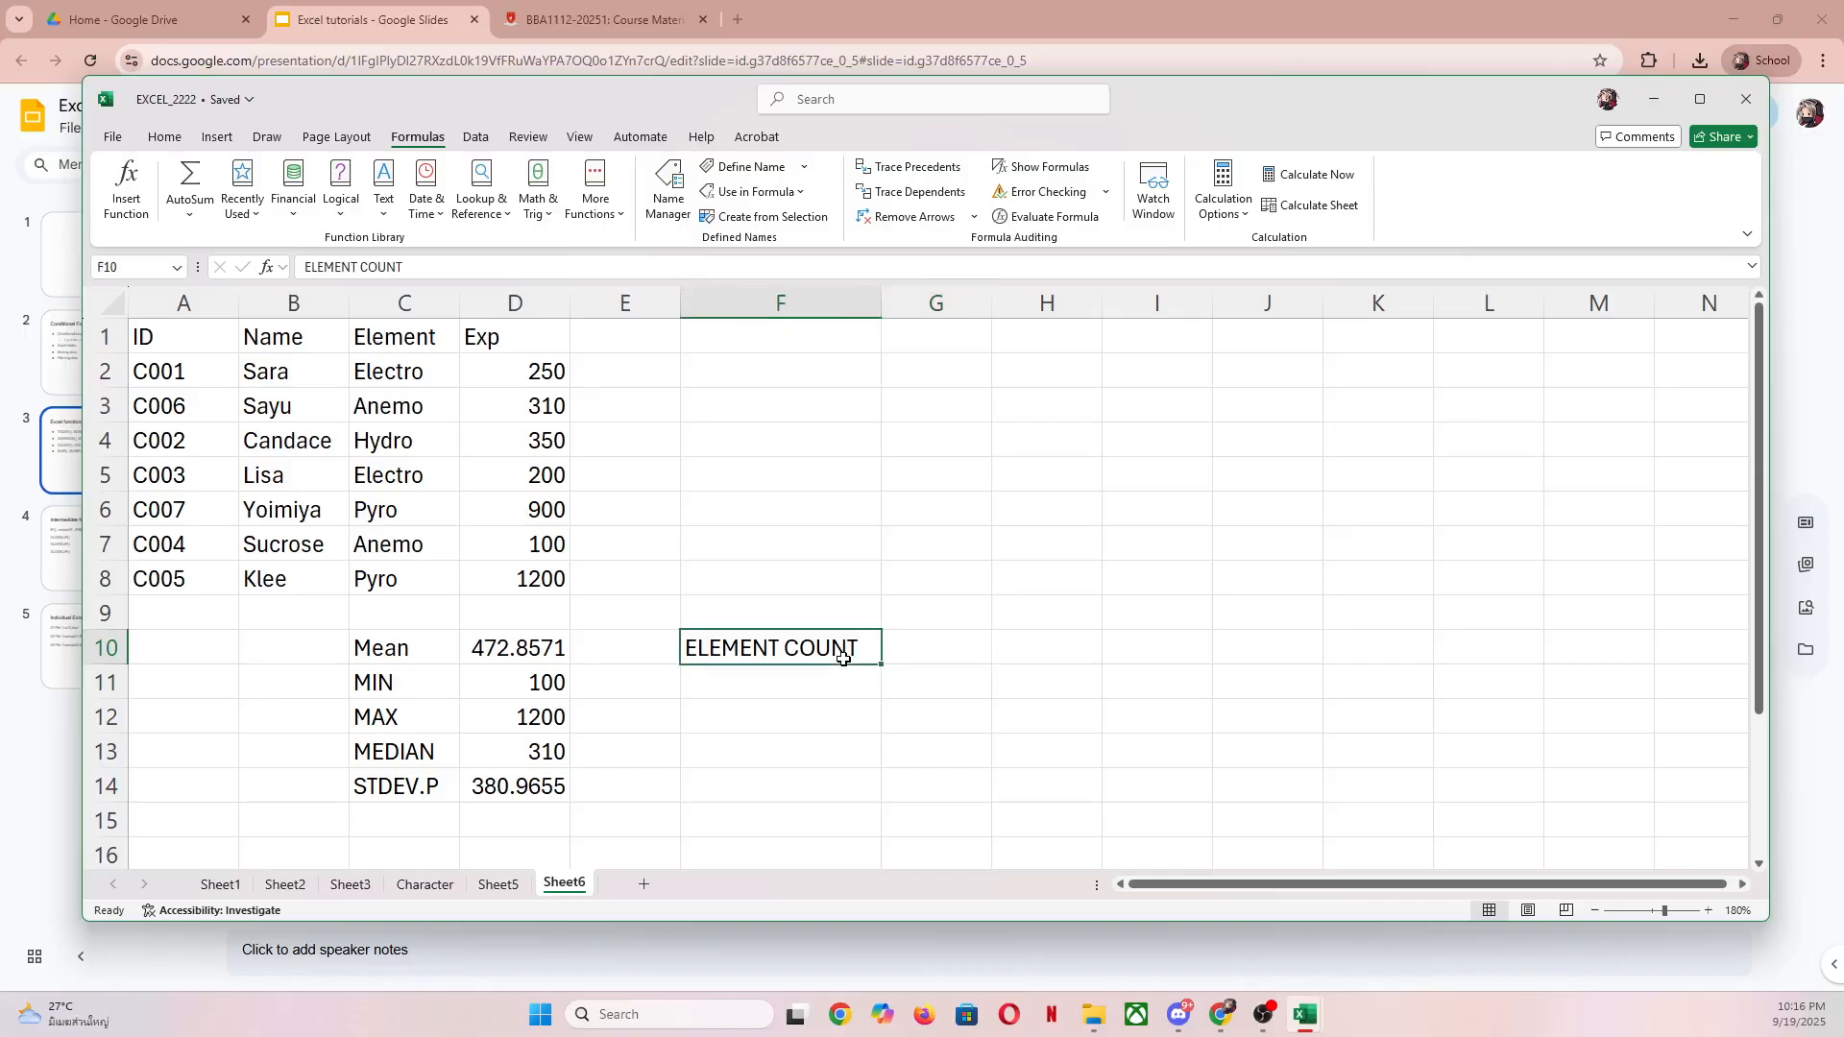
Step: Replace the label in cell F10 with NAME COUNT and select the adjacent cell G10
type("NAME COUNT")
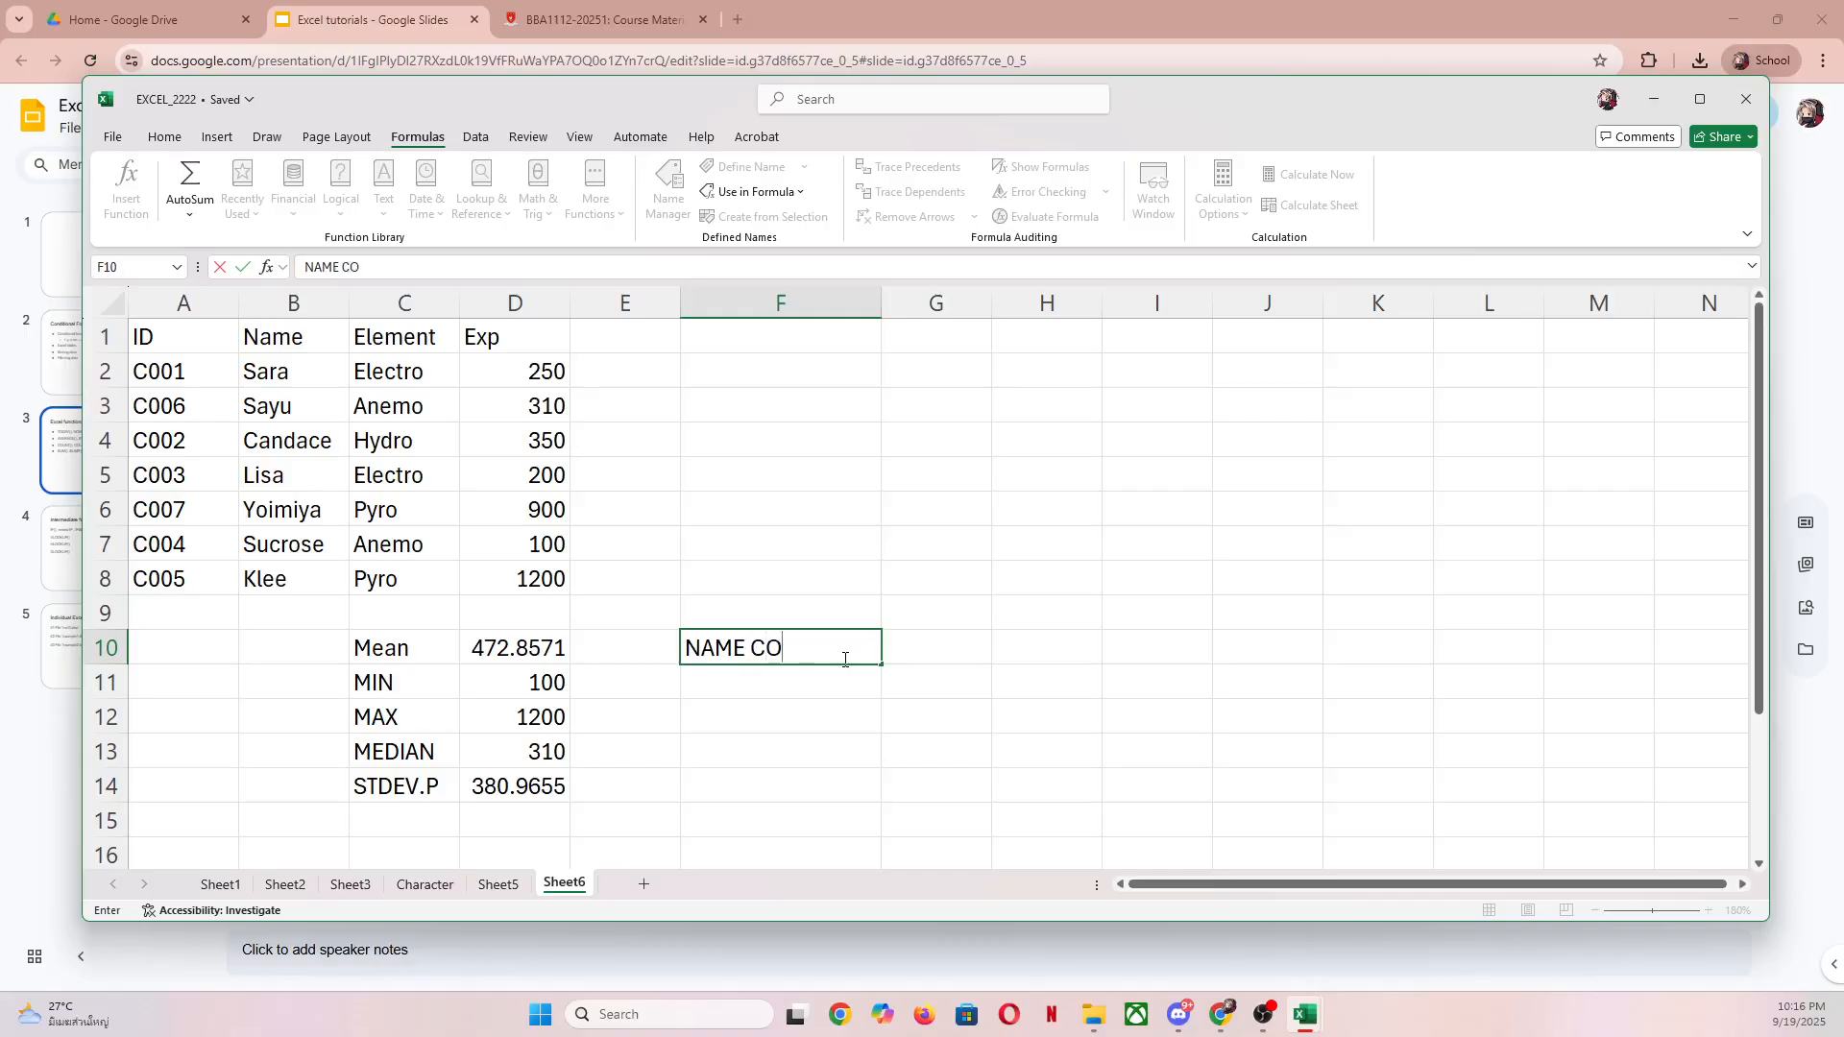
key("Return")
key("Right")
key("Up")
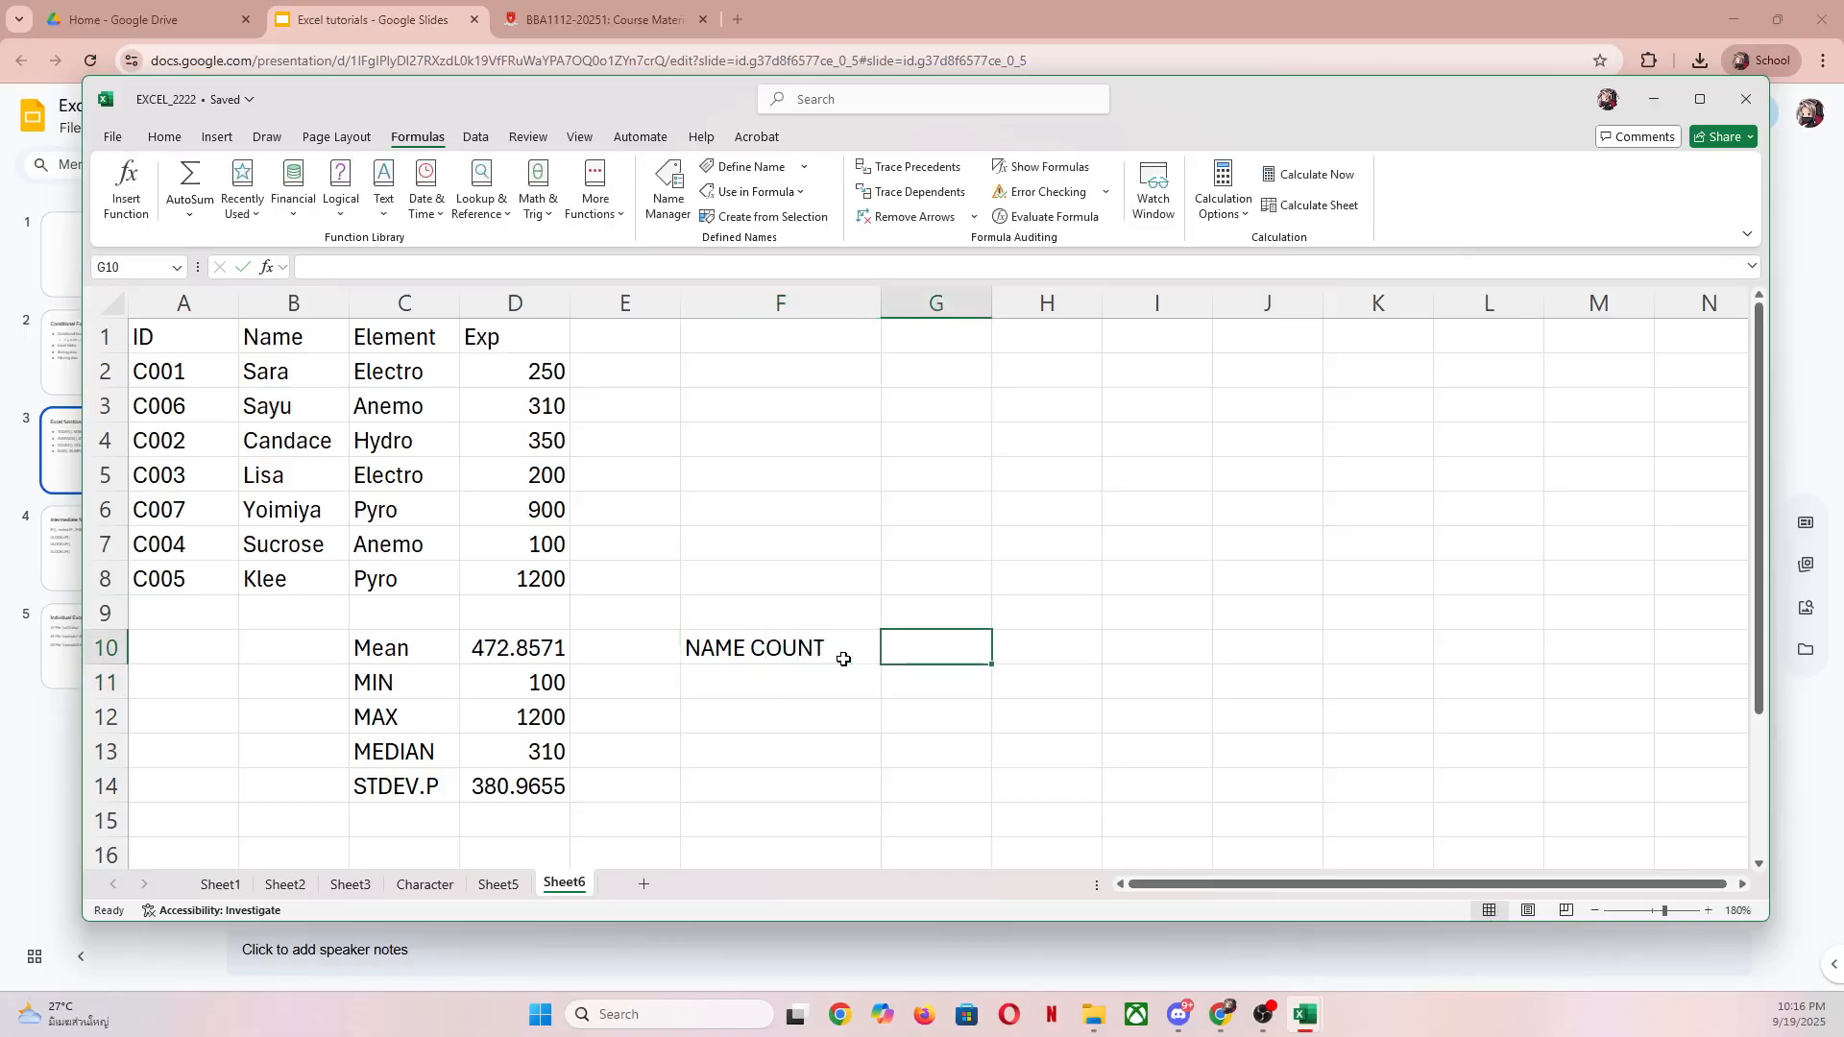
type("=count")
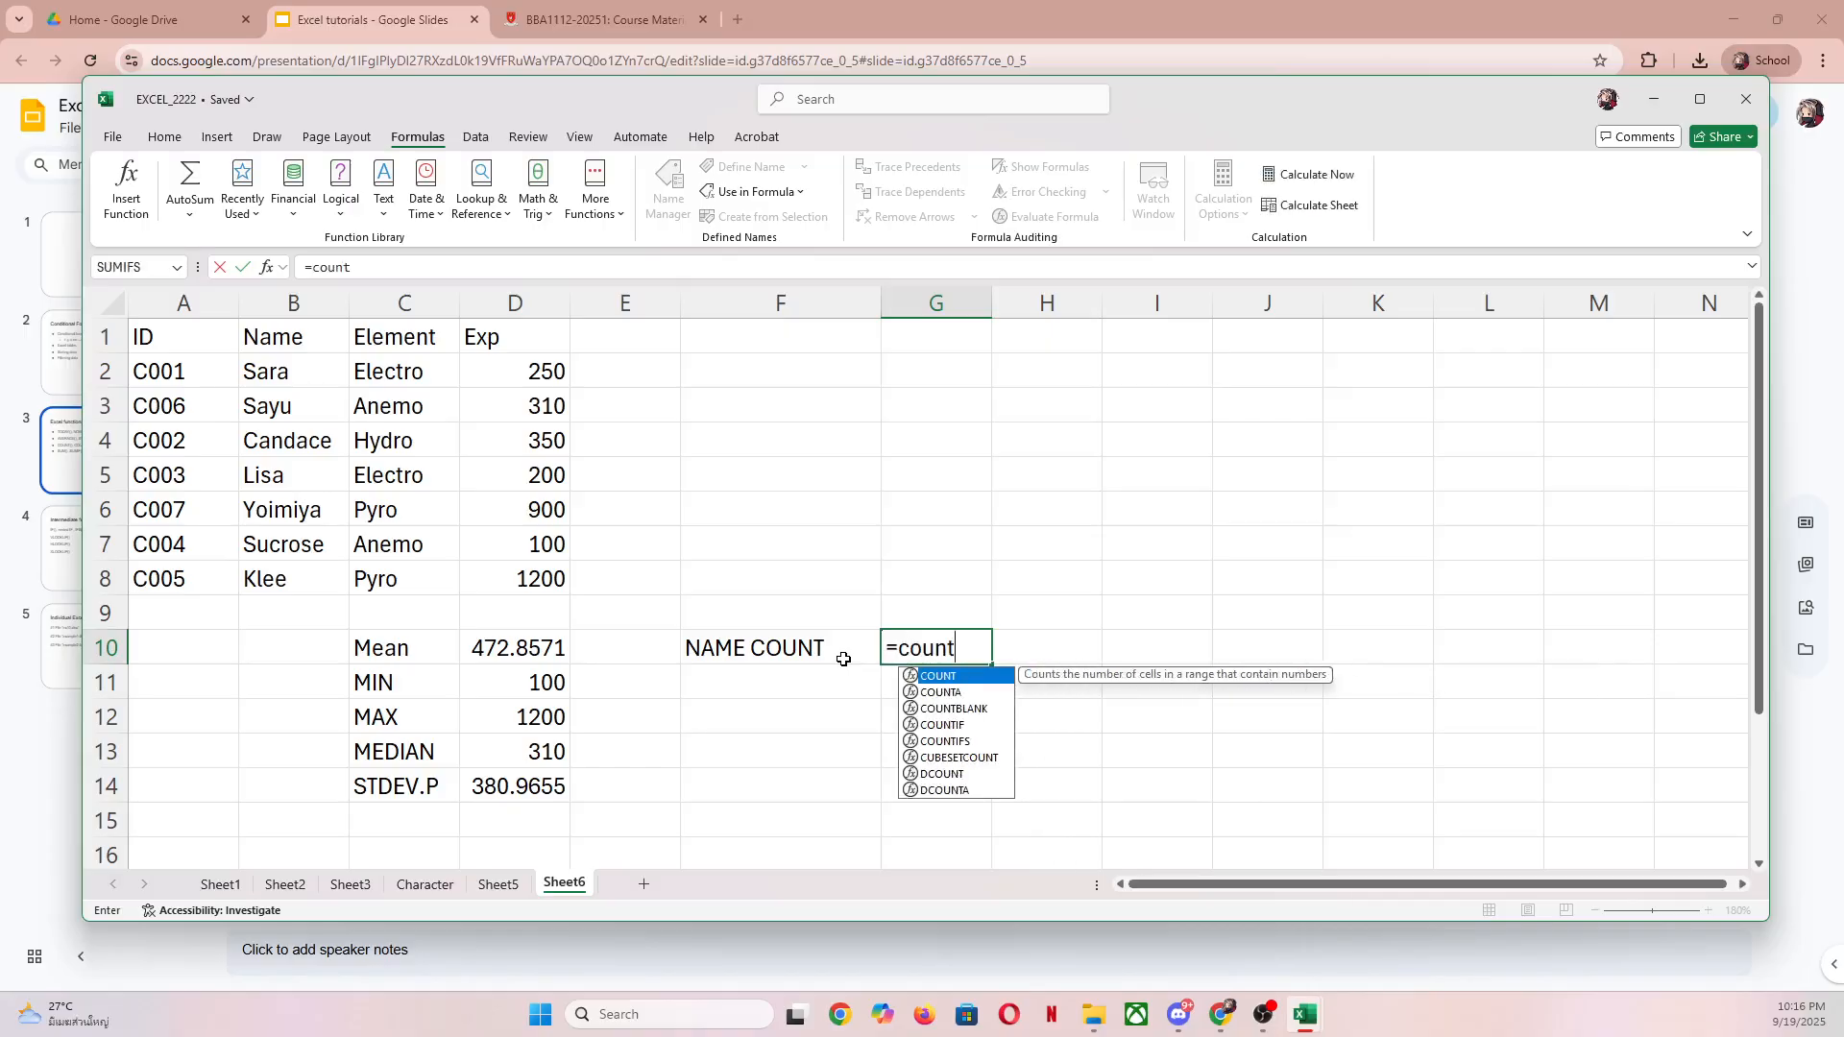
type("(")
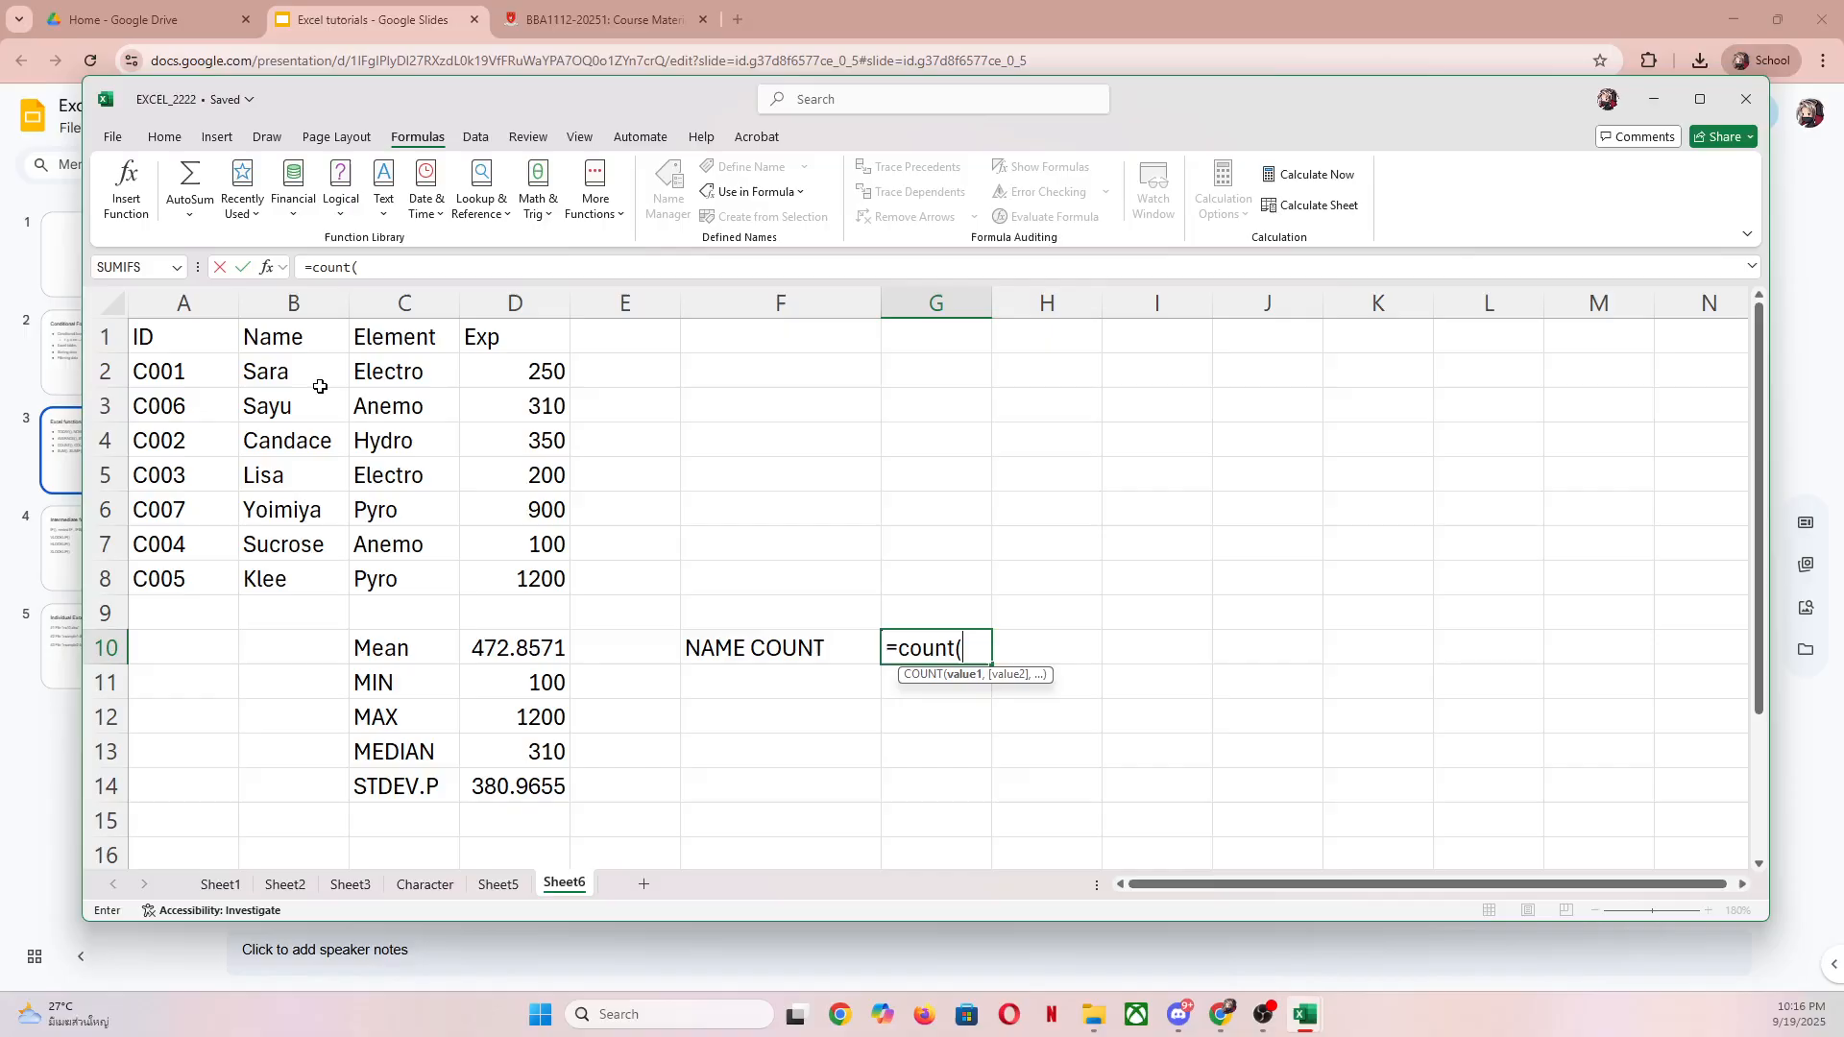
left_click_drag(308, 375, 276, 573)
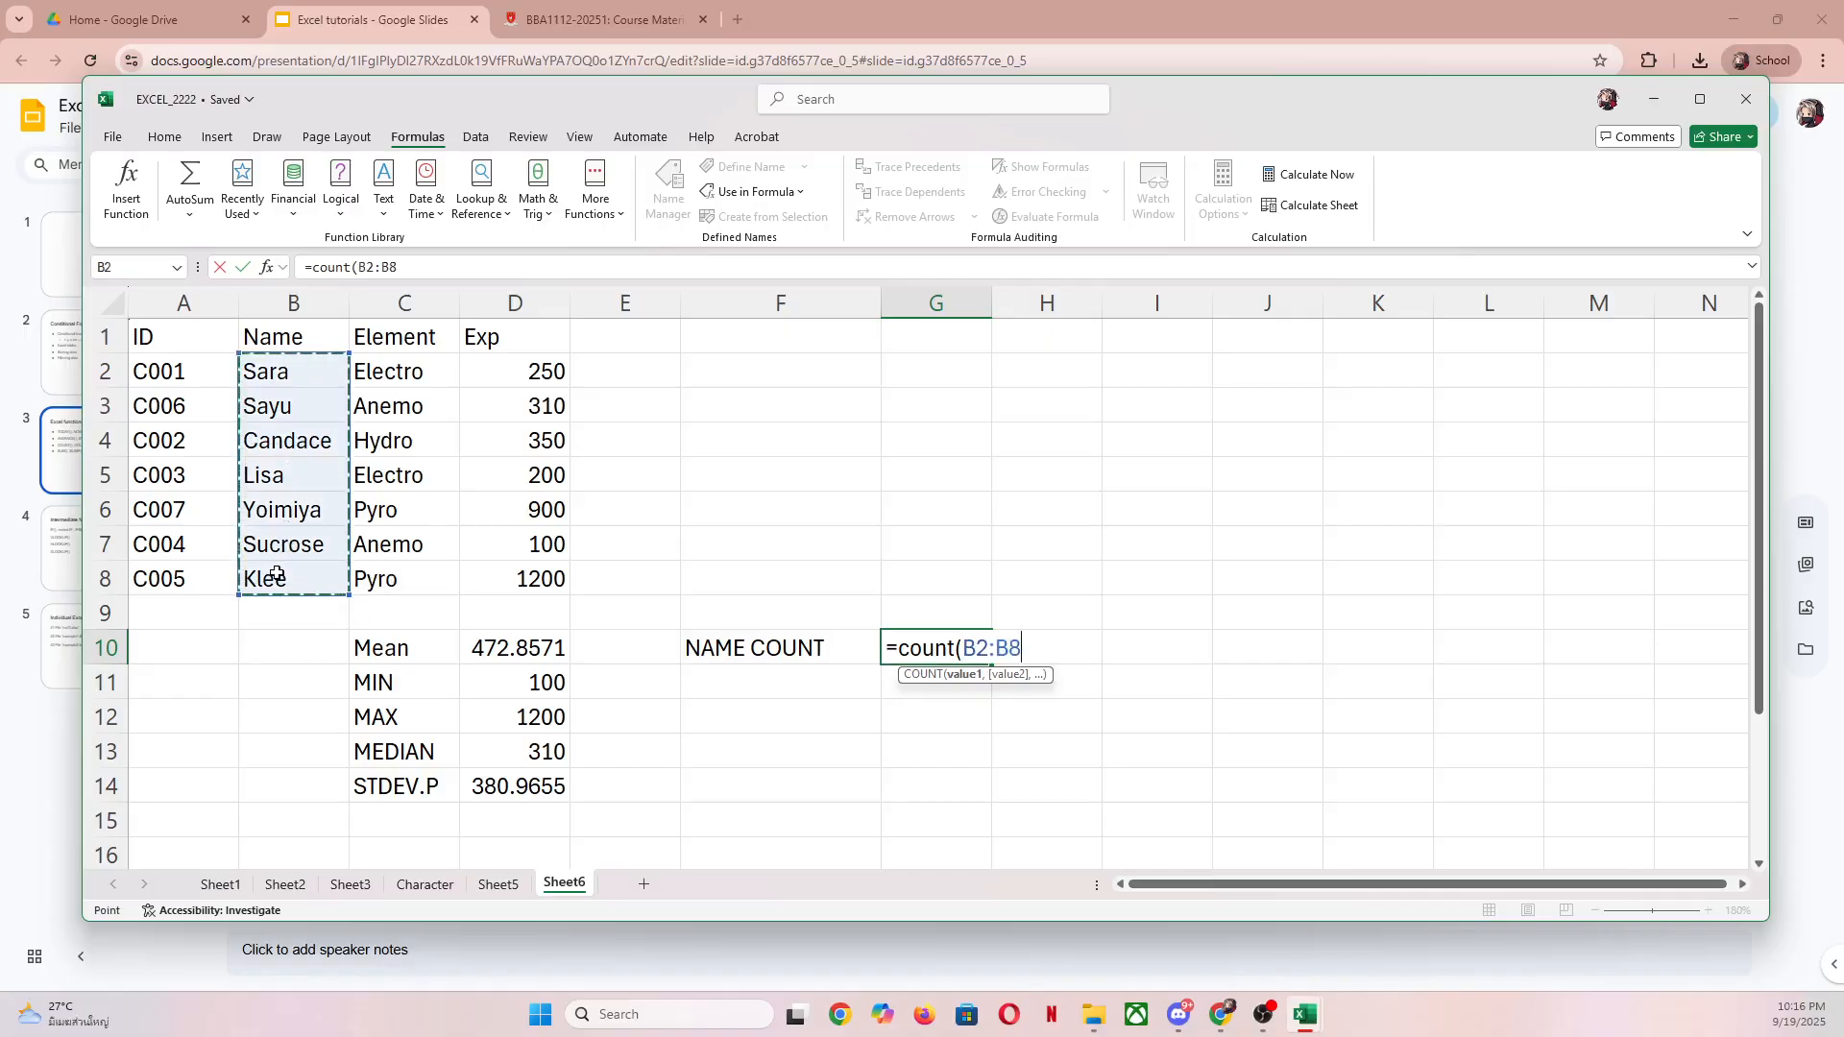
type(")")
key("BackSpace")
key("BackSpace")
key("BackSpace")
key("BackSpace")
key("BackSpace")
key("BackSpace")
key("BackSpace")
key("BackSpace")
key("BackSpace")
key("BackSpace")
key("BackSpace")
key("BackSpace")
key("BackSpace")
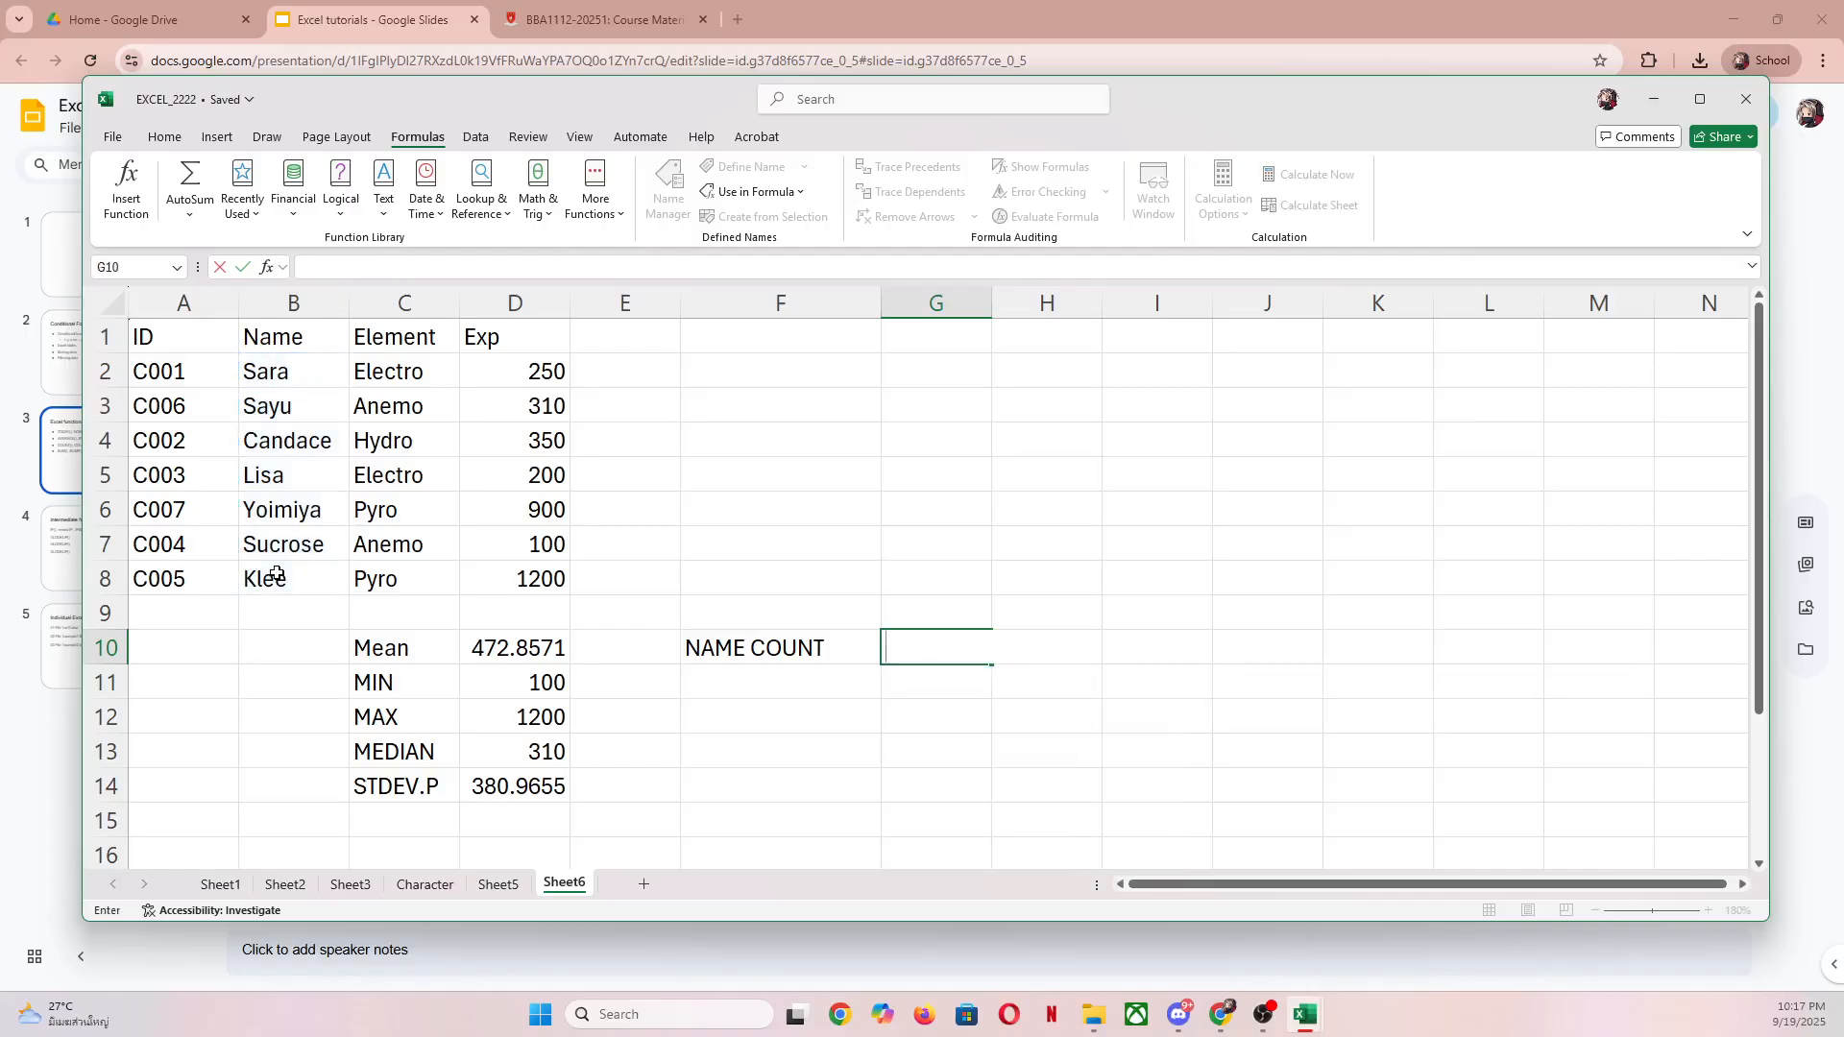
key("Return")
key("Up")
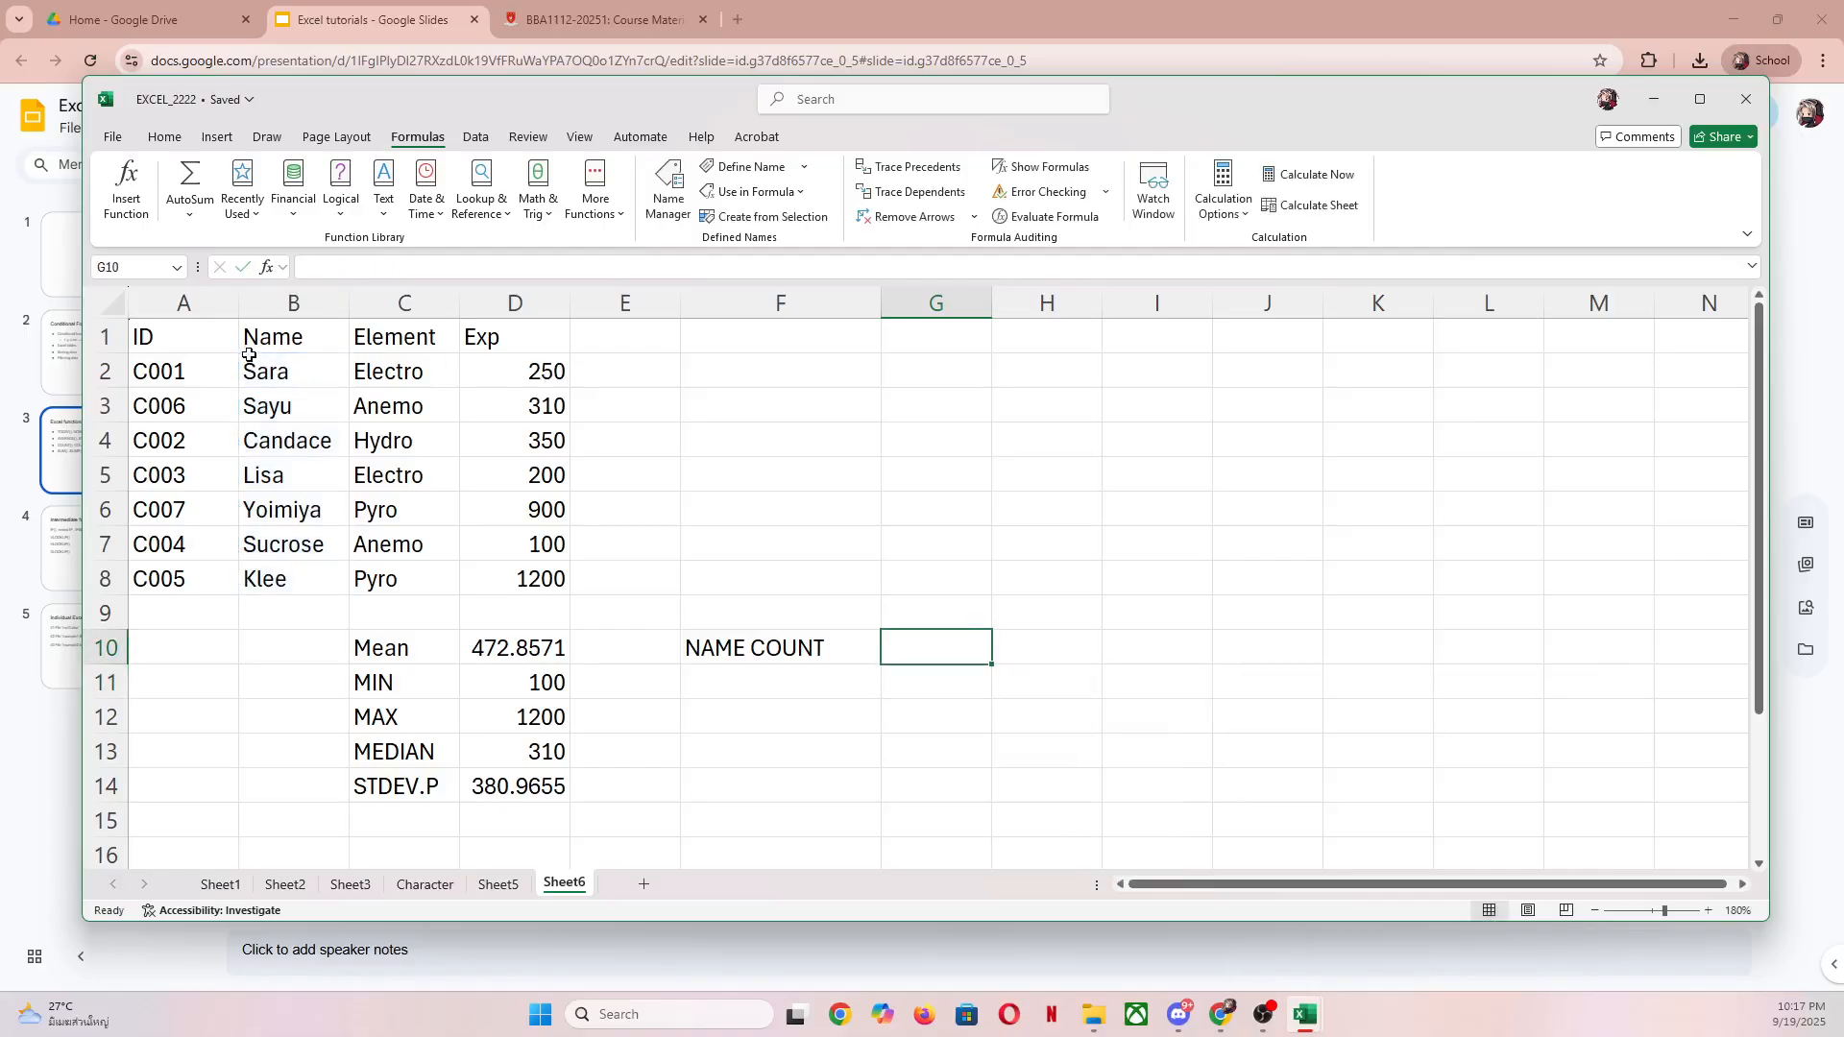
Step: Define the workbook-level name NAME_DATA for the Name column values in B2:B8
left_click_drag(264, 372, 293, 579)
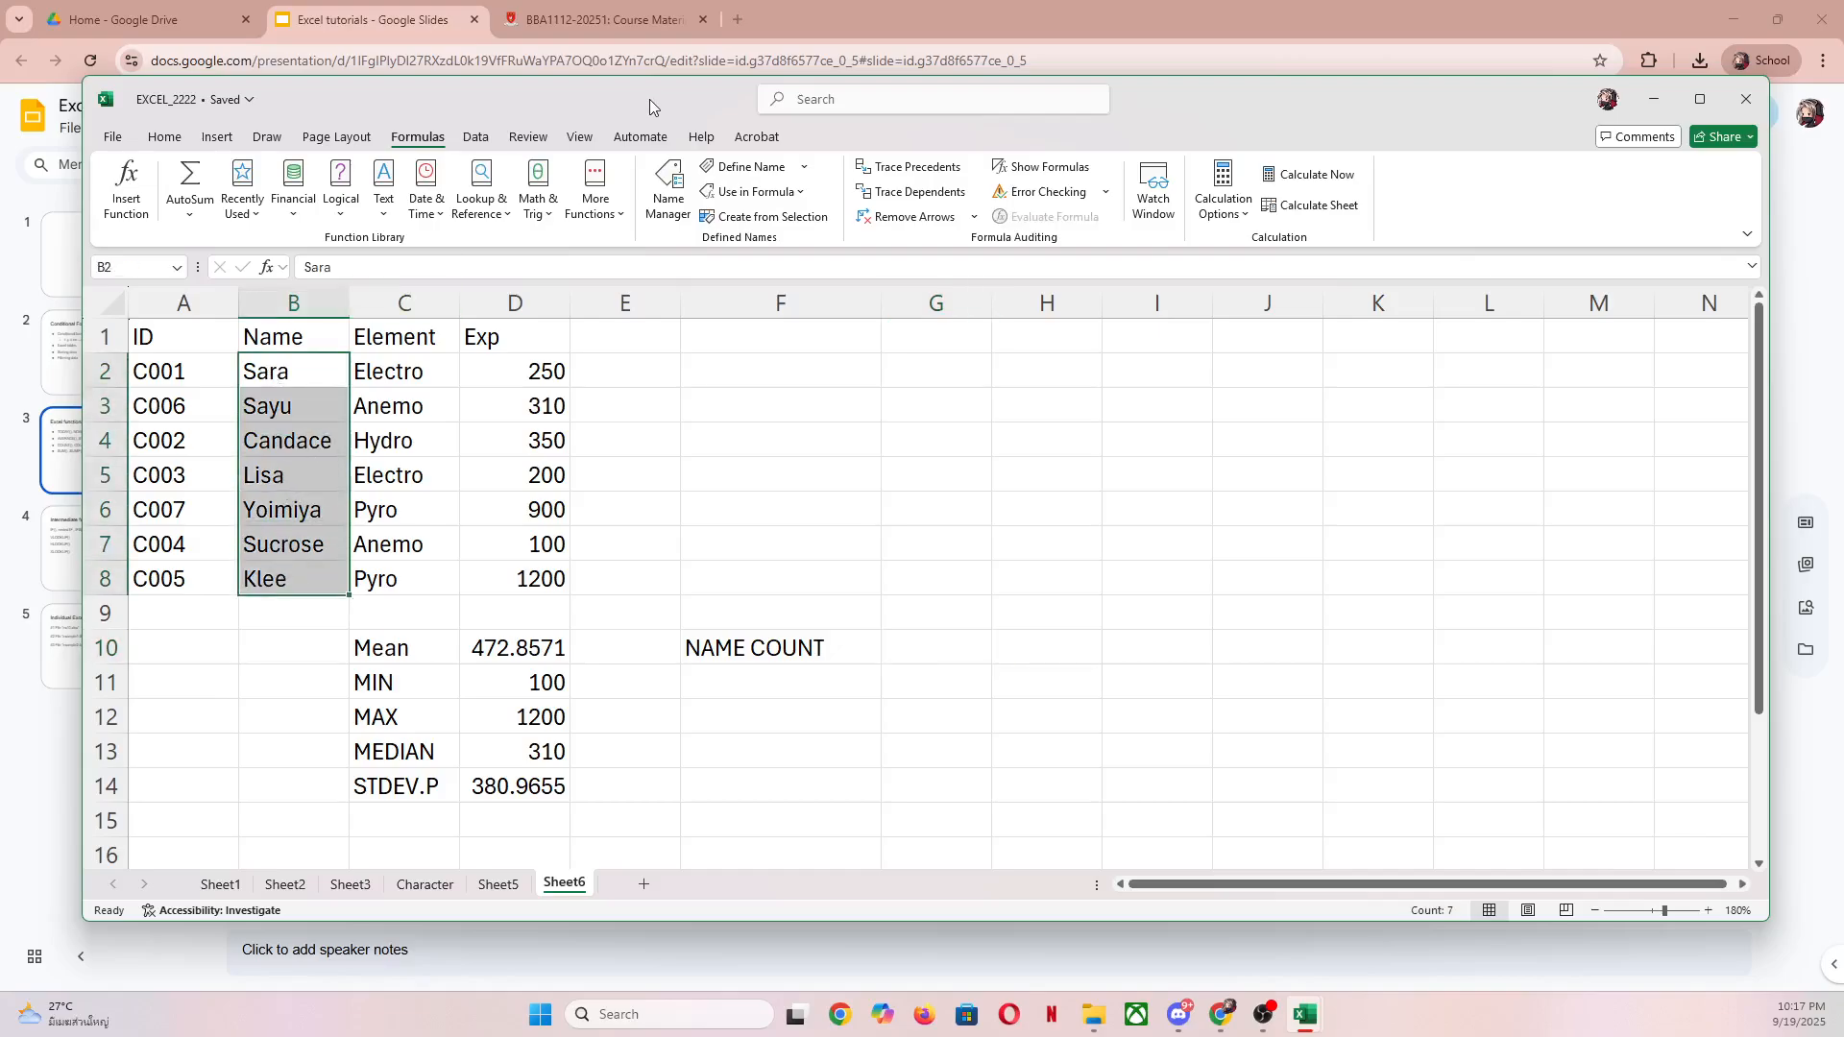
left_click(741, 168)
type("N")
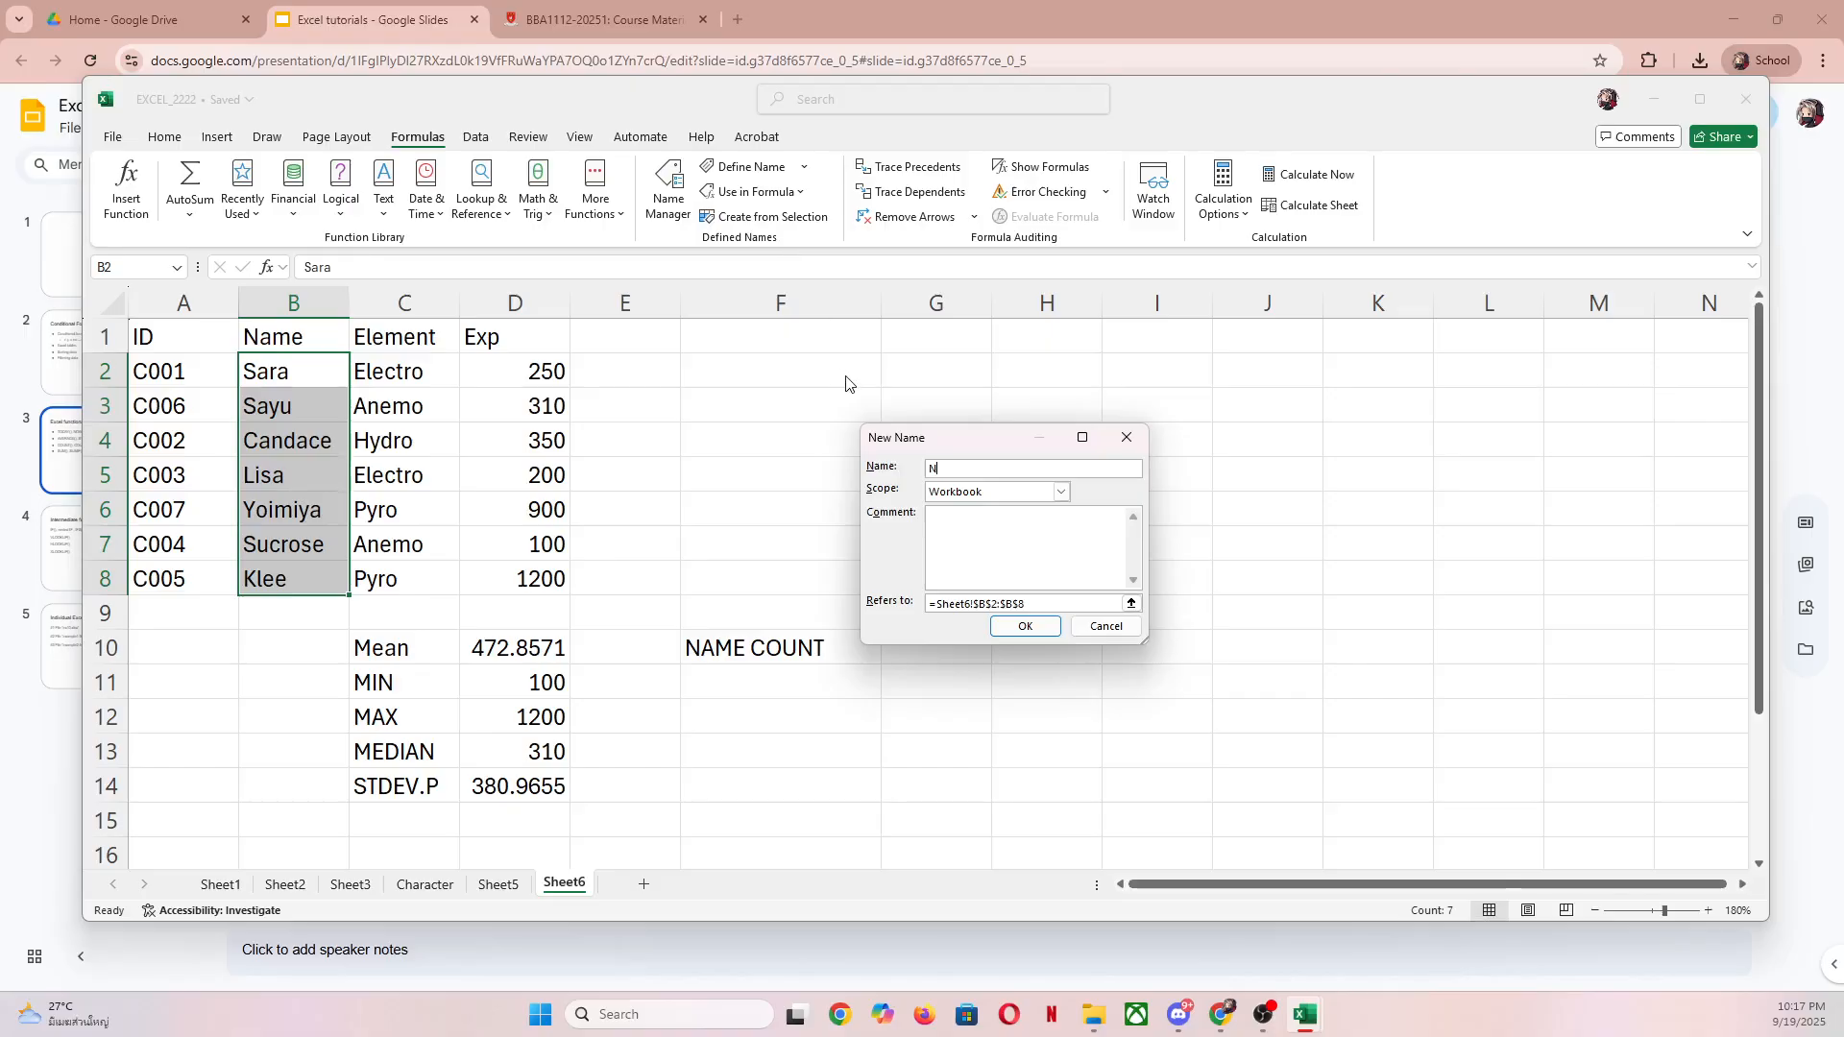
type("AME_DATA")
key("Return")
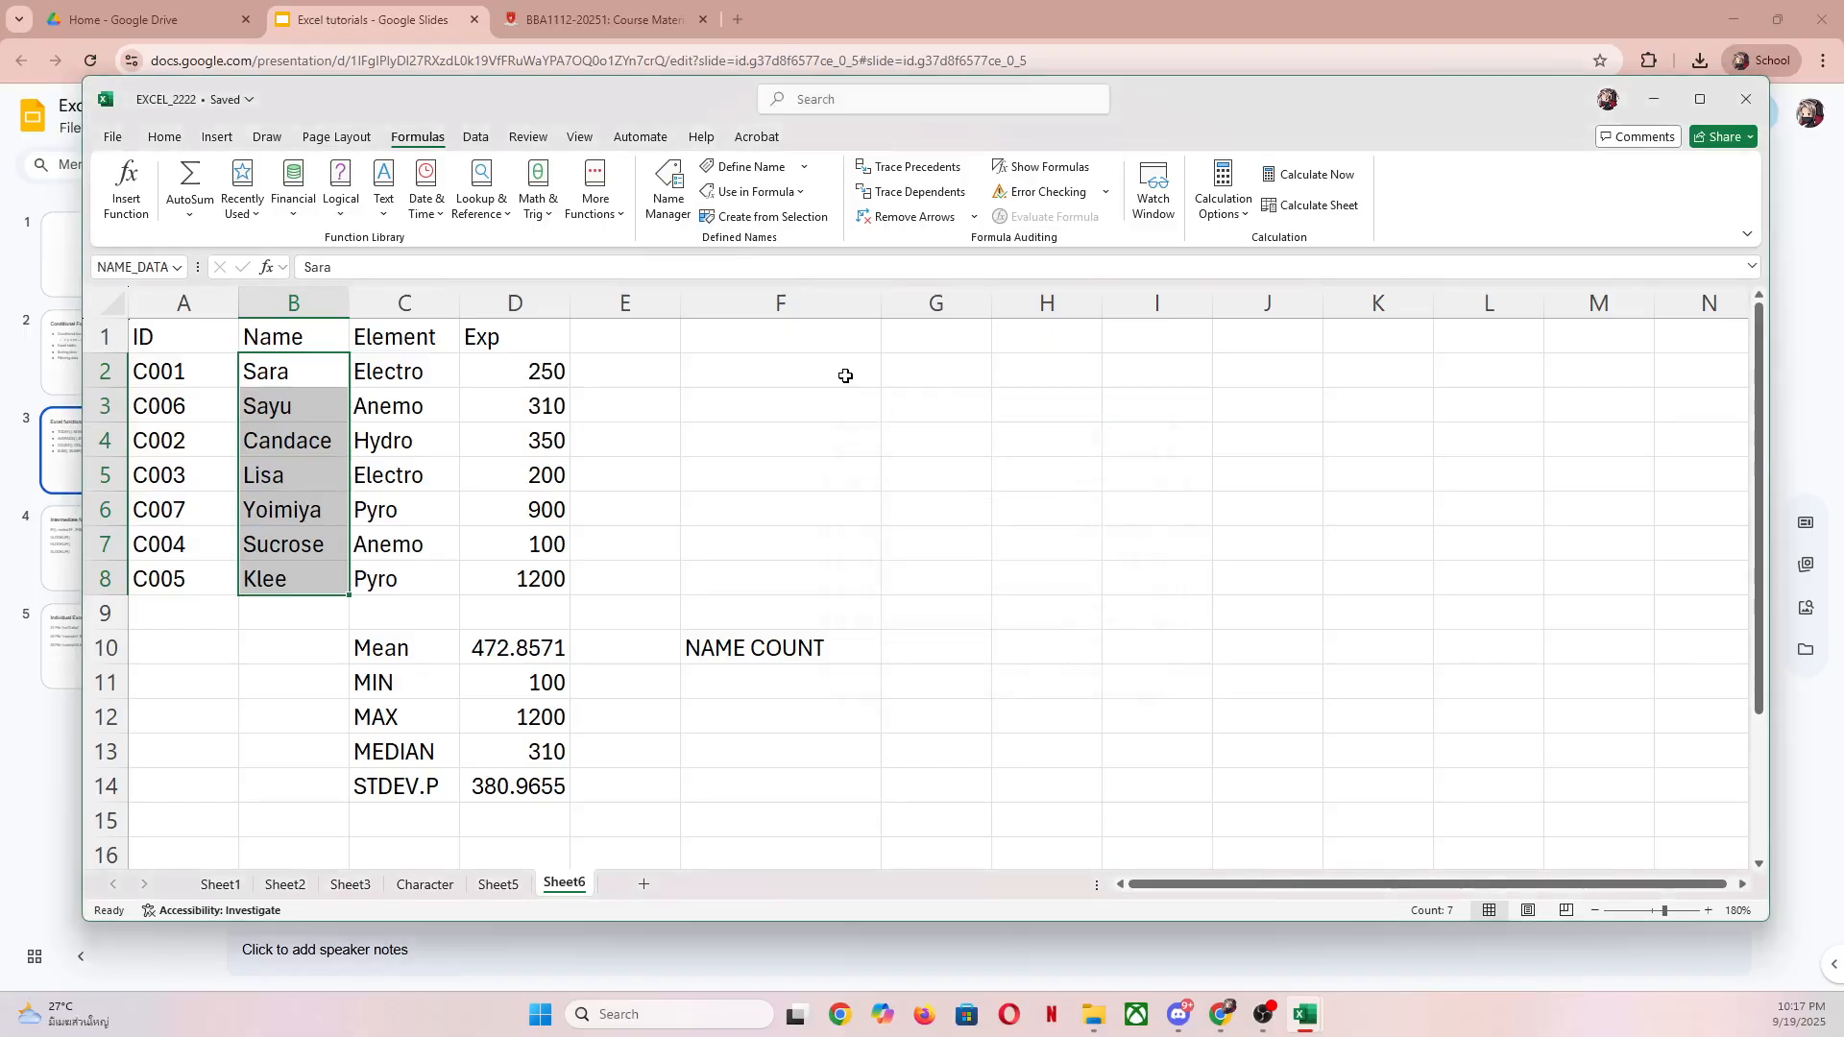
Step: Enter the formula =COUNT(NAME_DATA) in cell G10 beside the NAME COUNT label
left_click(943, 640)
type("=")
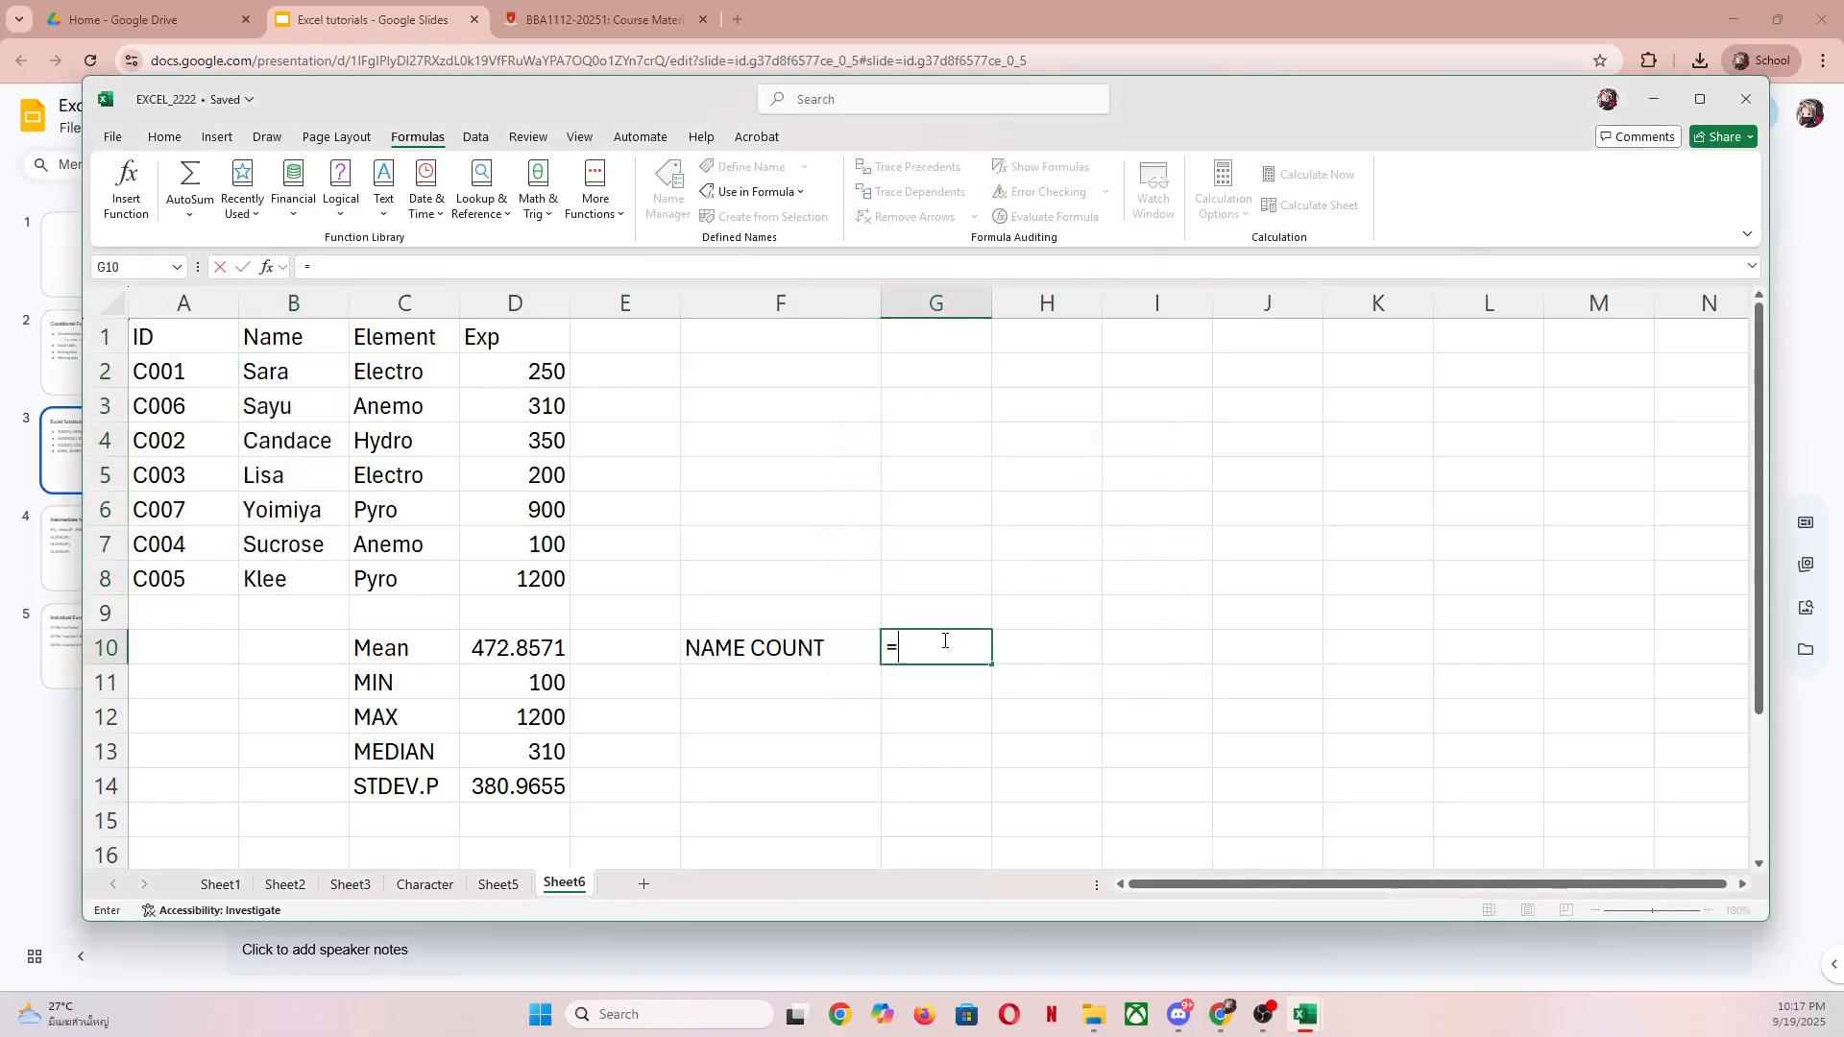
type("COUNT(")
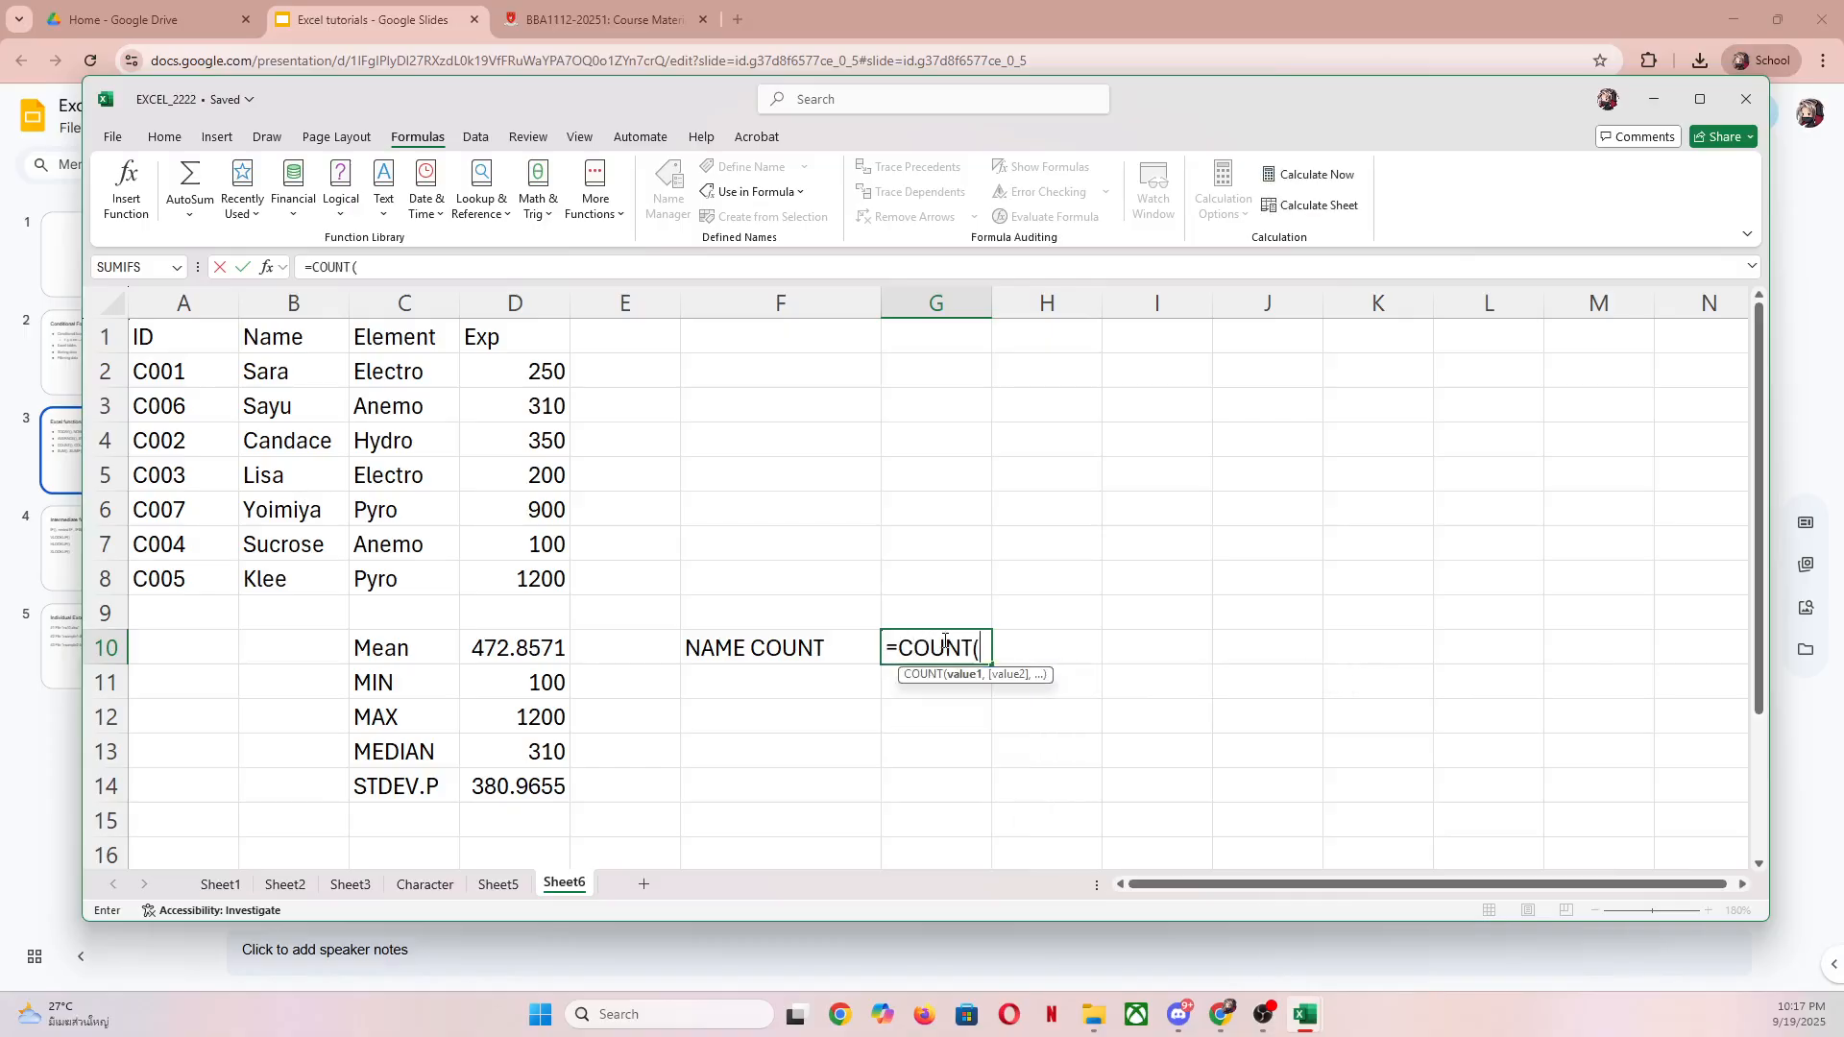
type("NAME_")
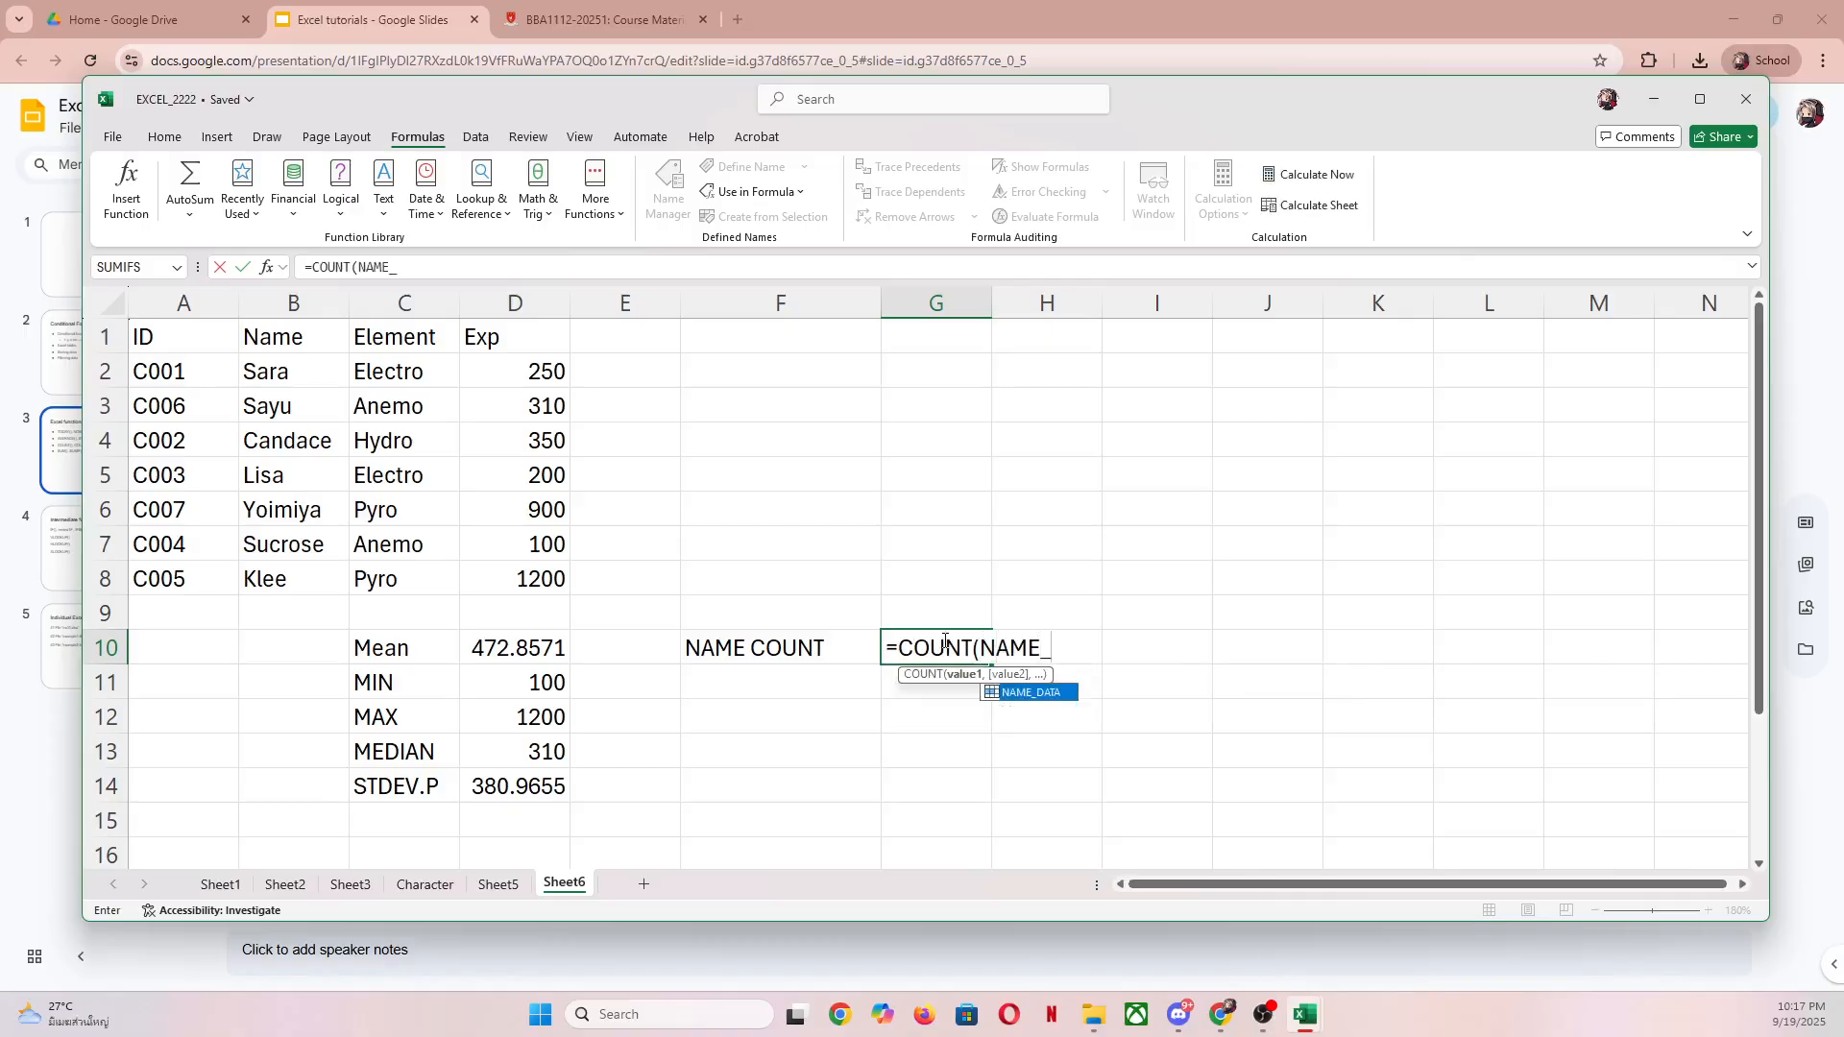
type("DATA)")
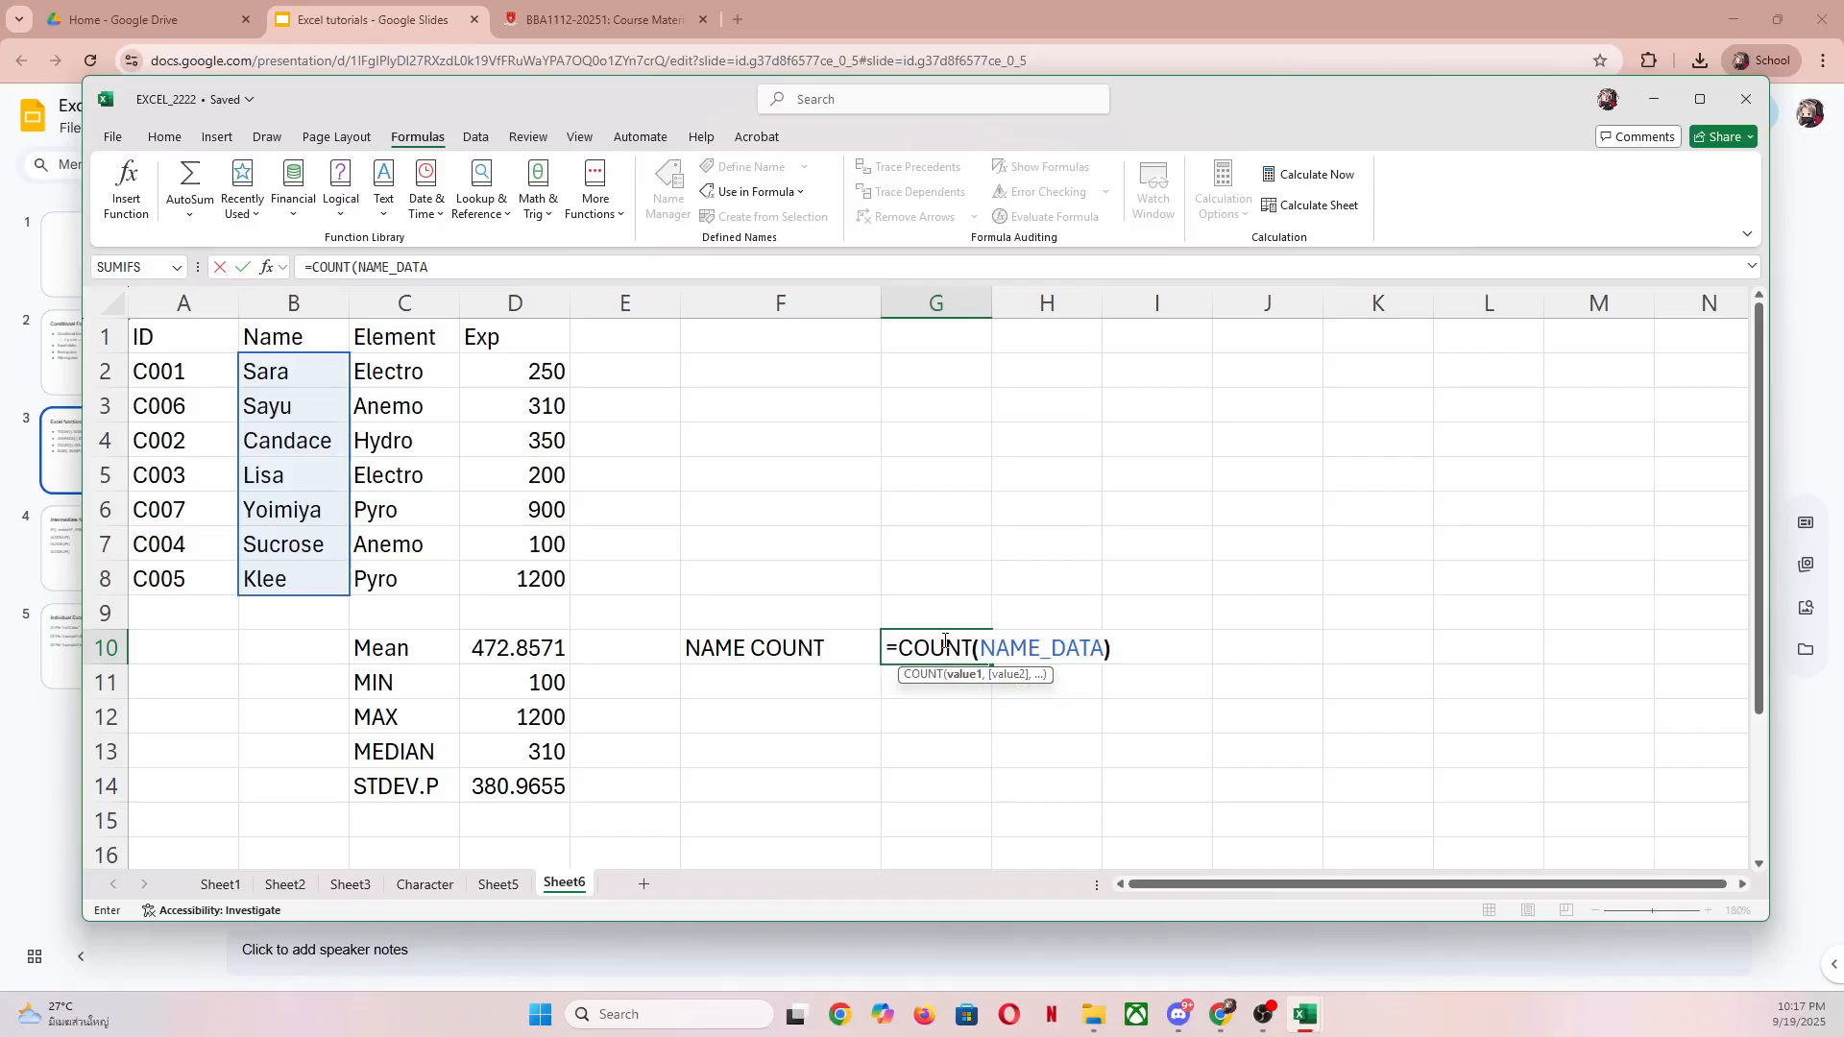
key("Return")
left_click(944, 640)
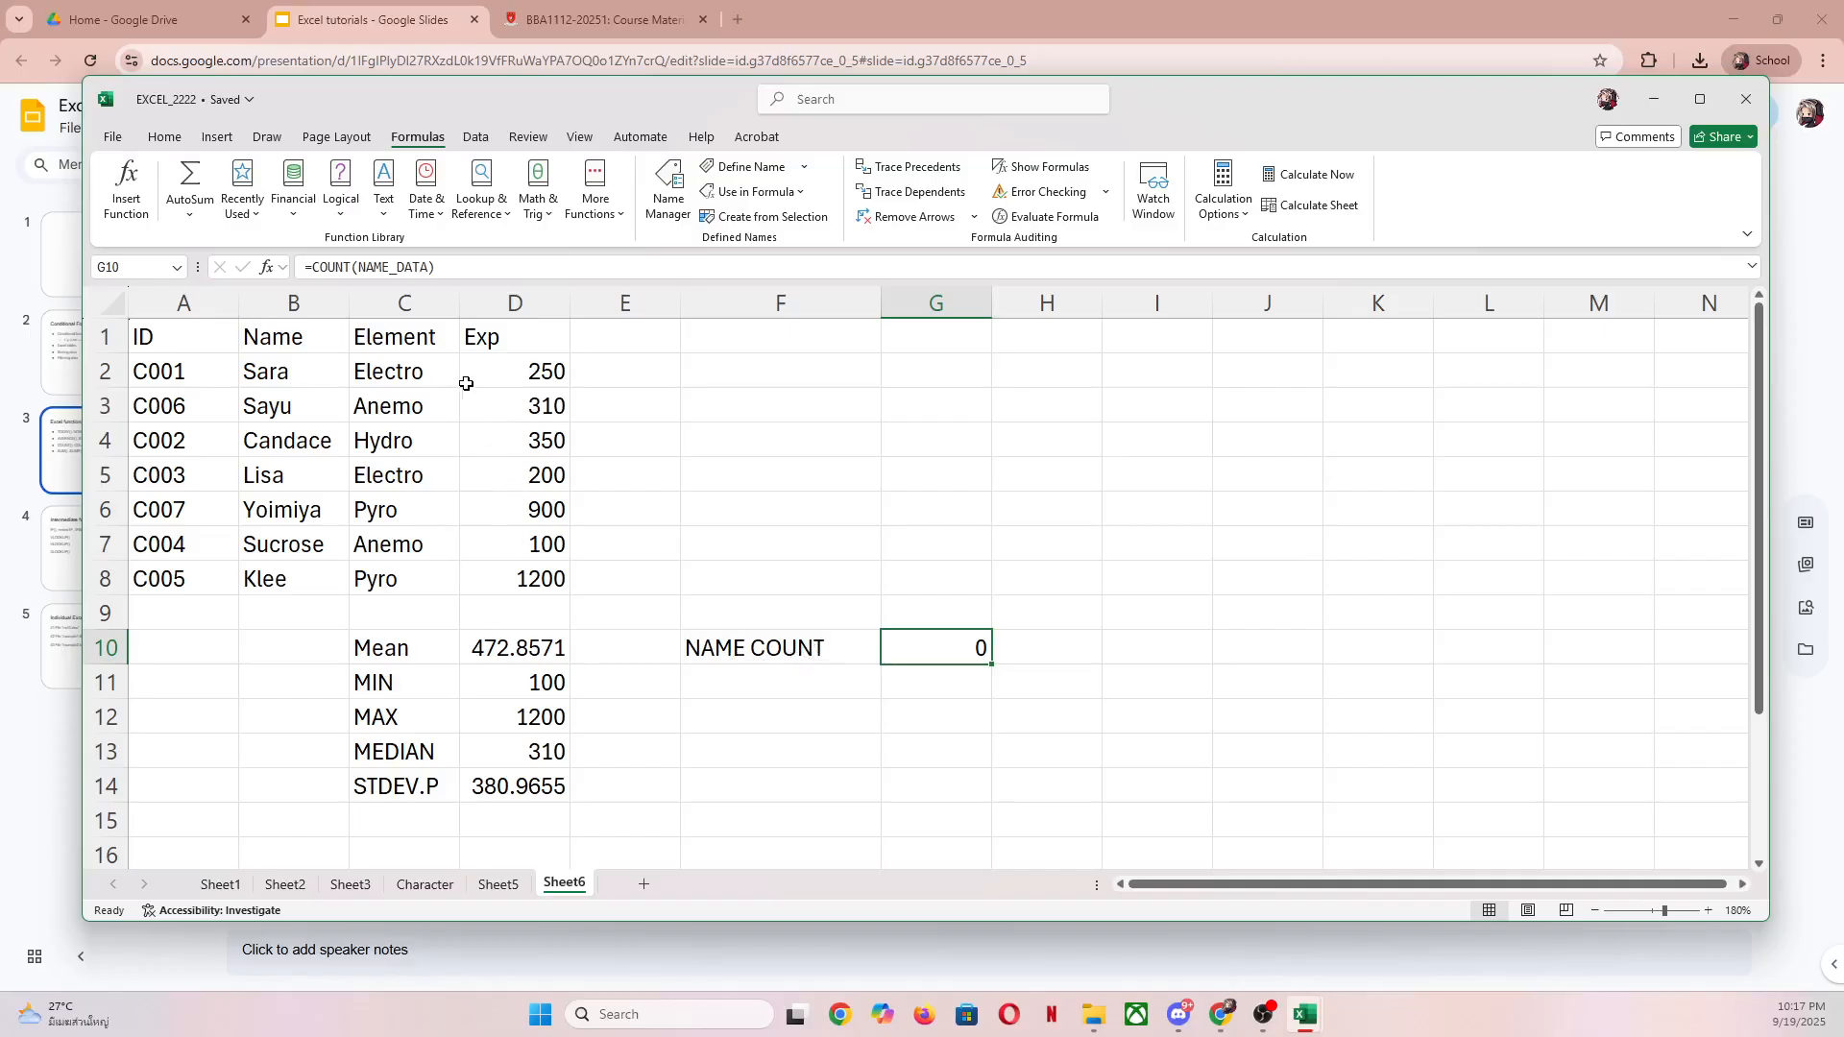
Step: Change the formula in G10 to =COUNT(EXP_DATA) and check it against the numeric Exp column
double_click(932, 648)
double_click(1034, 650)
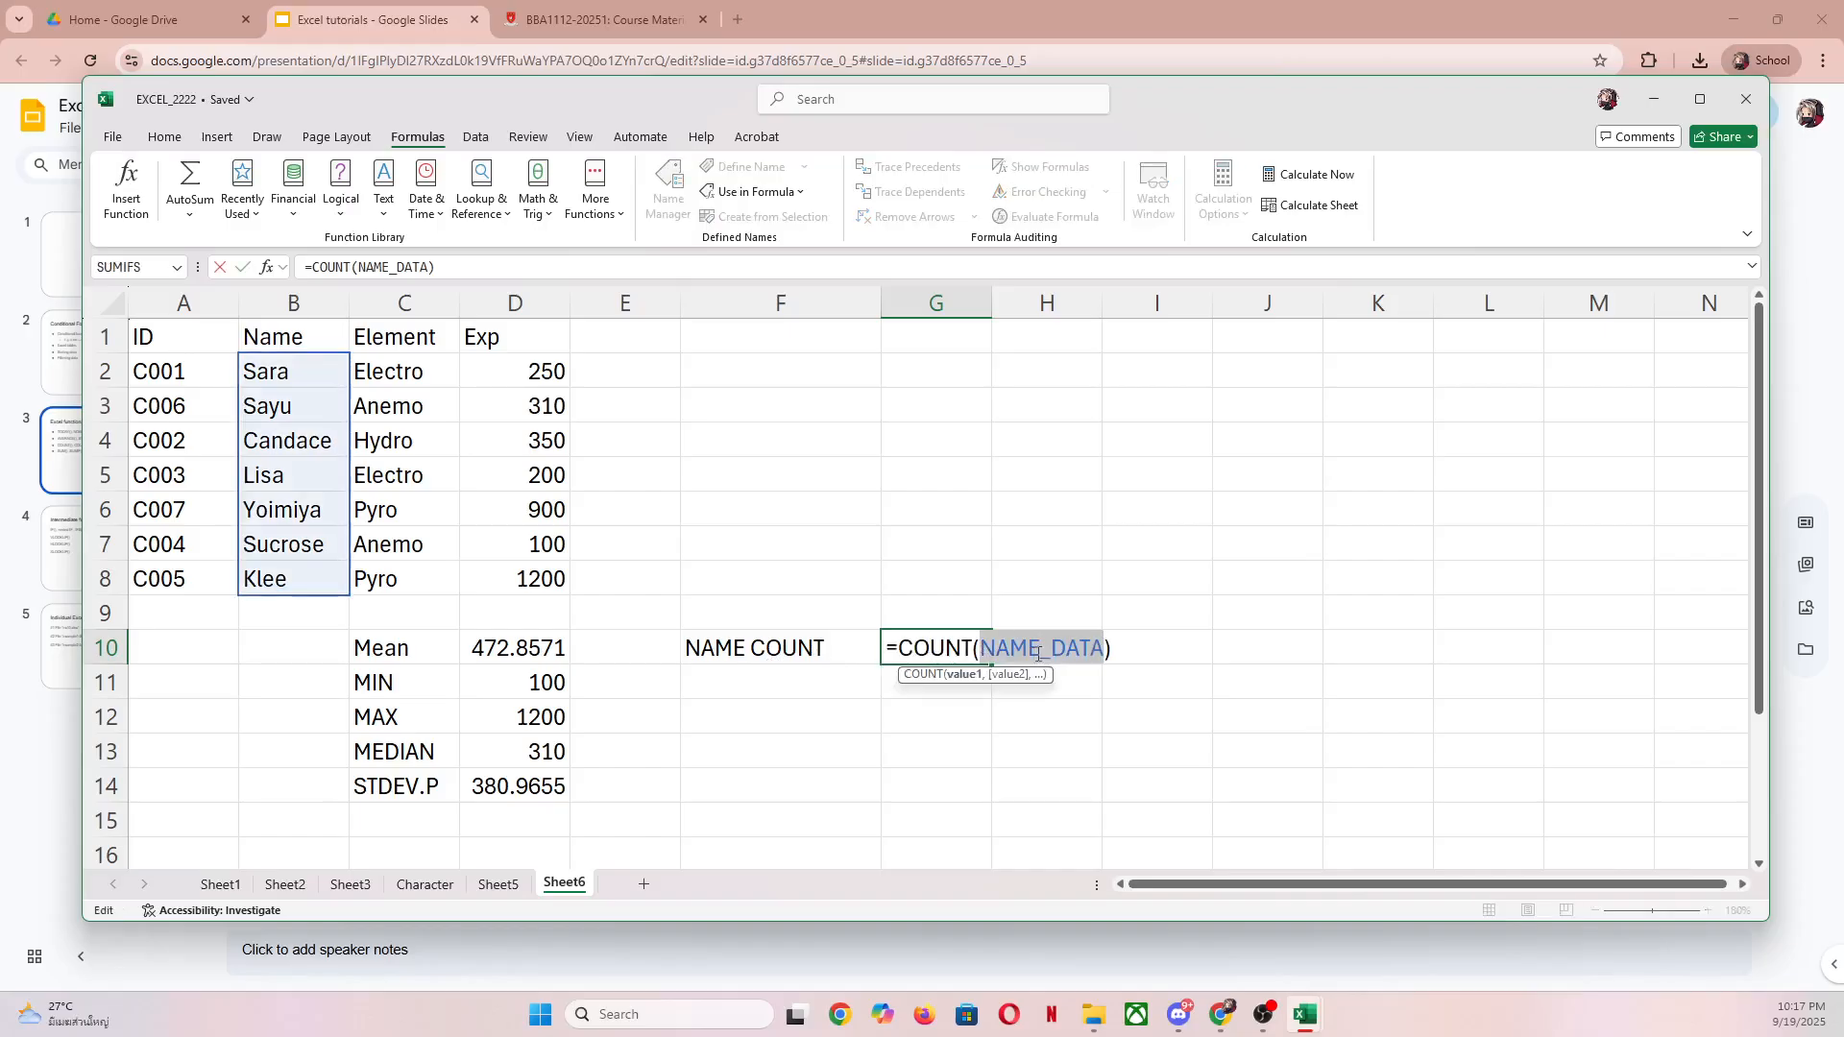
type("EXP_DATA")
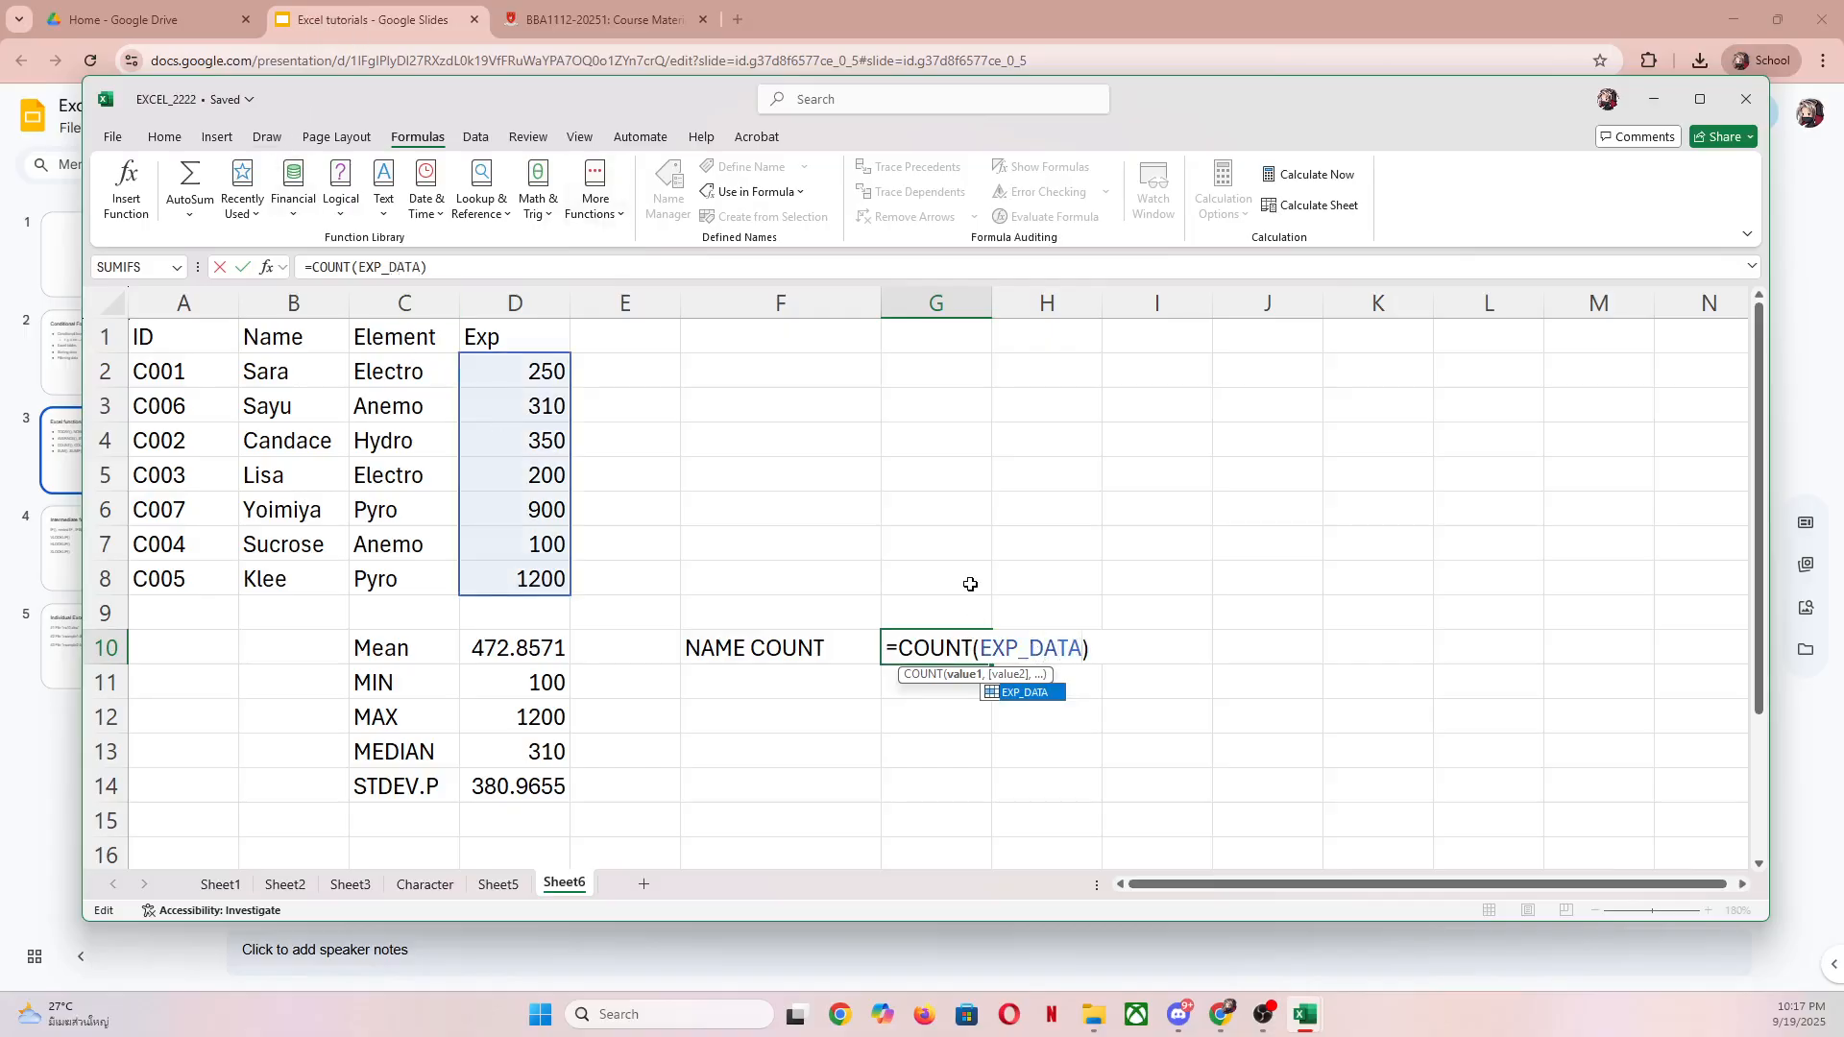
key("Return")
key("Up")
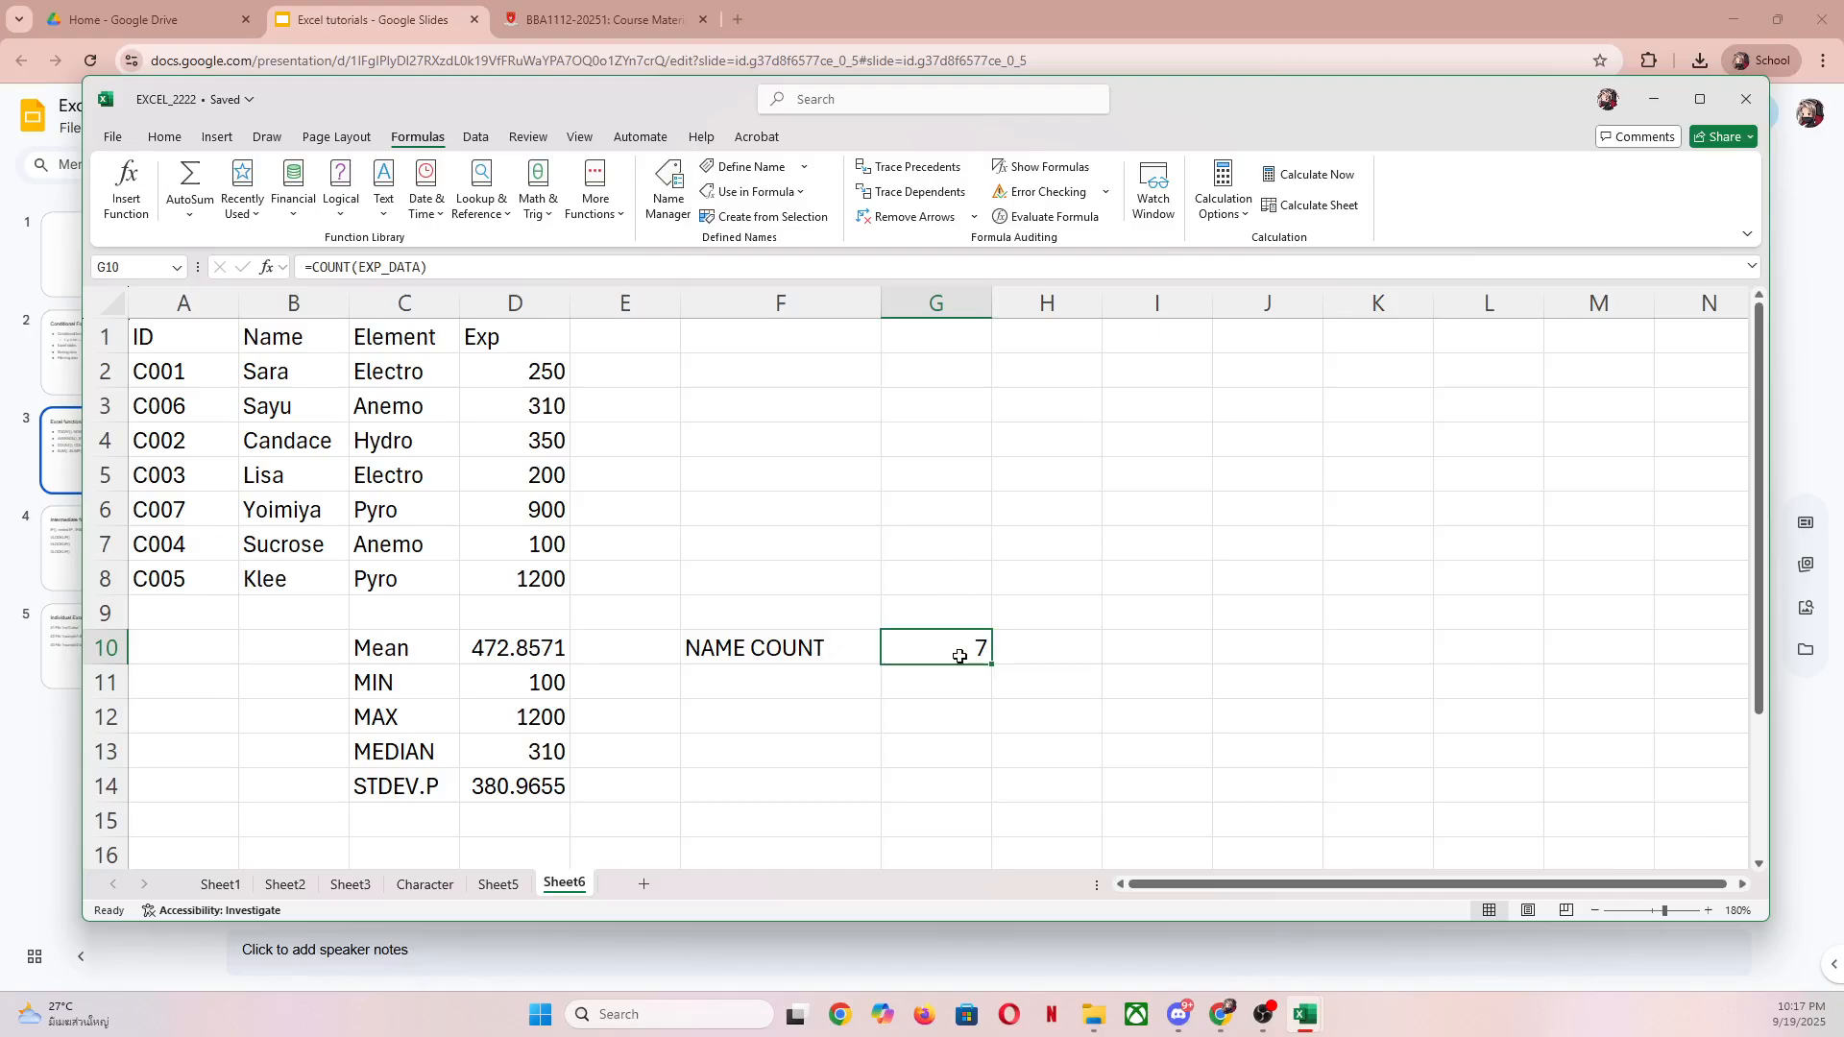
left_click_drag(541, 375, 540, 544)
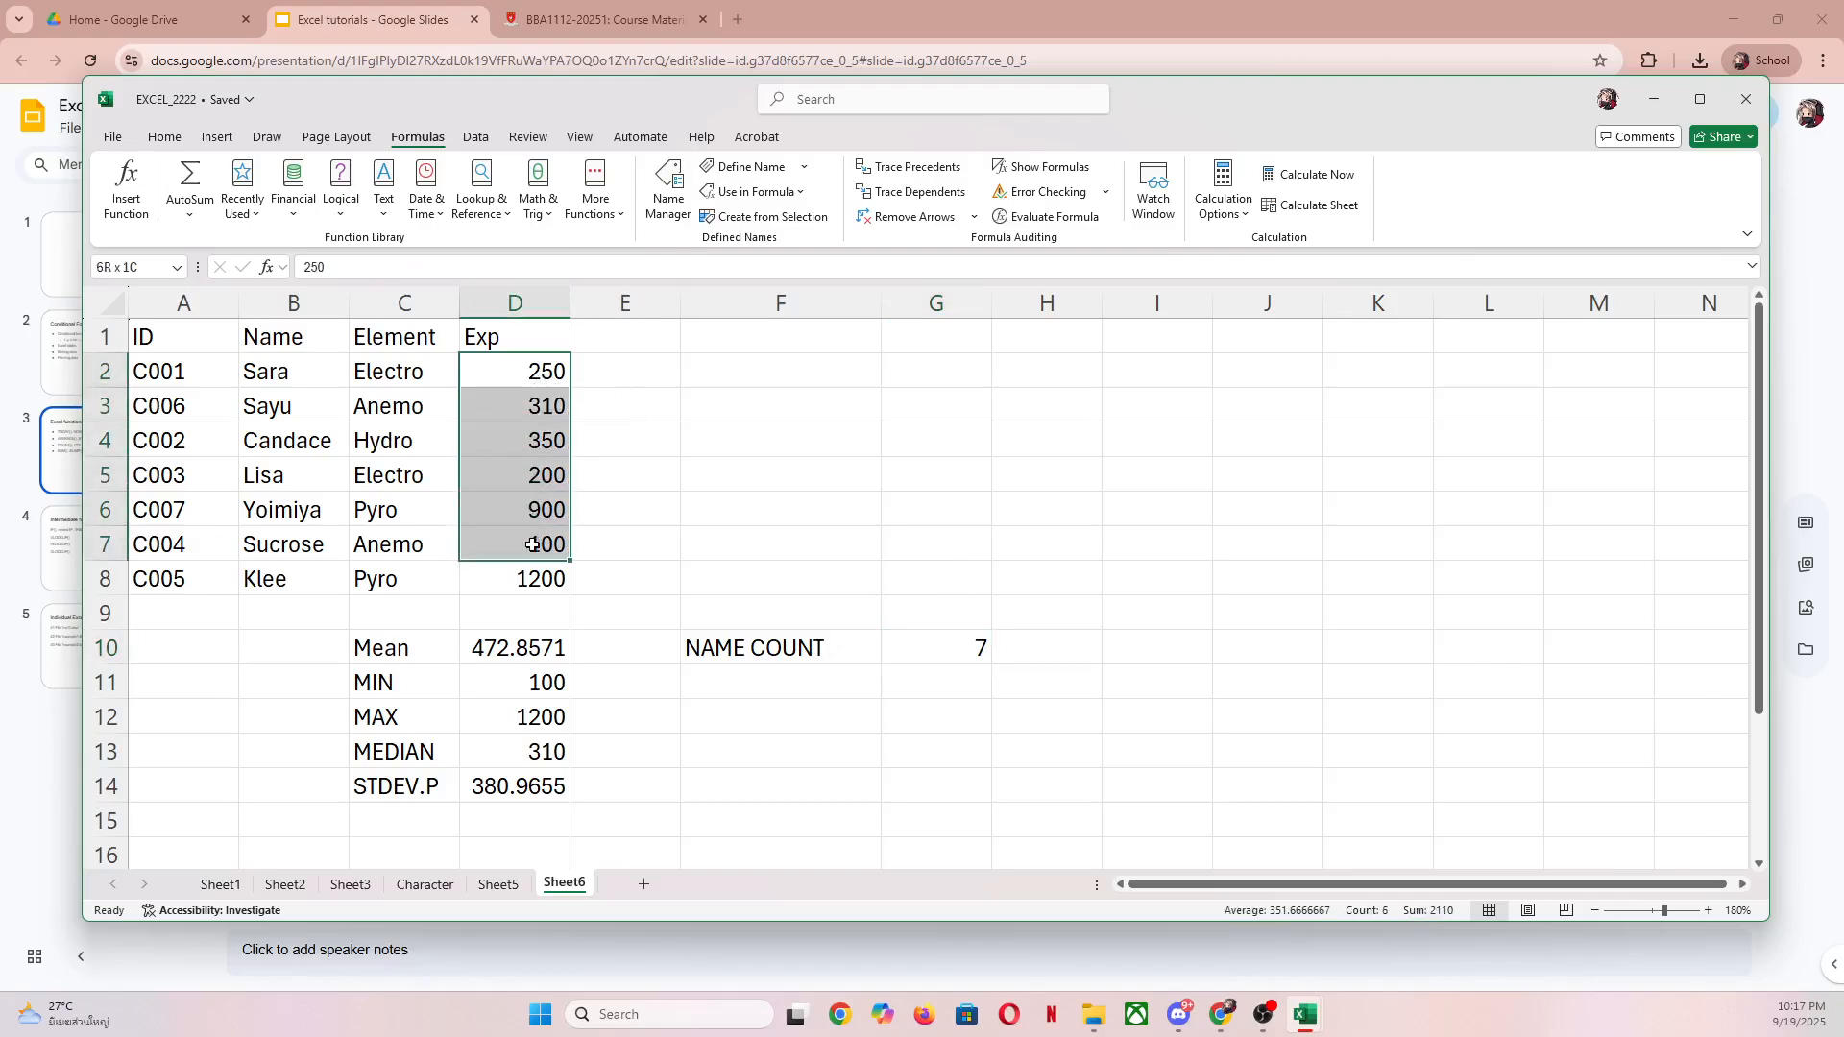
left_click(732, 647)
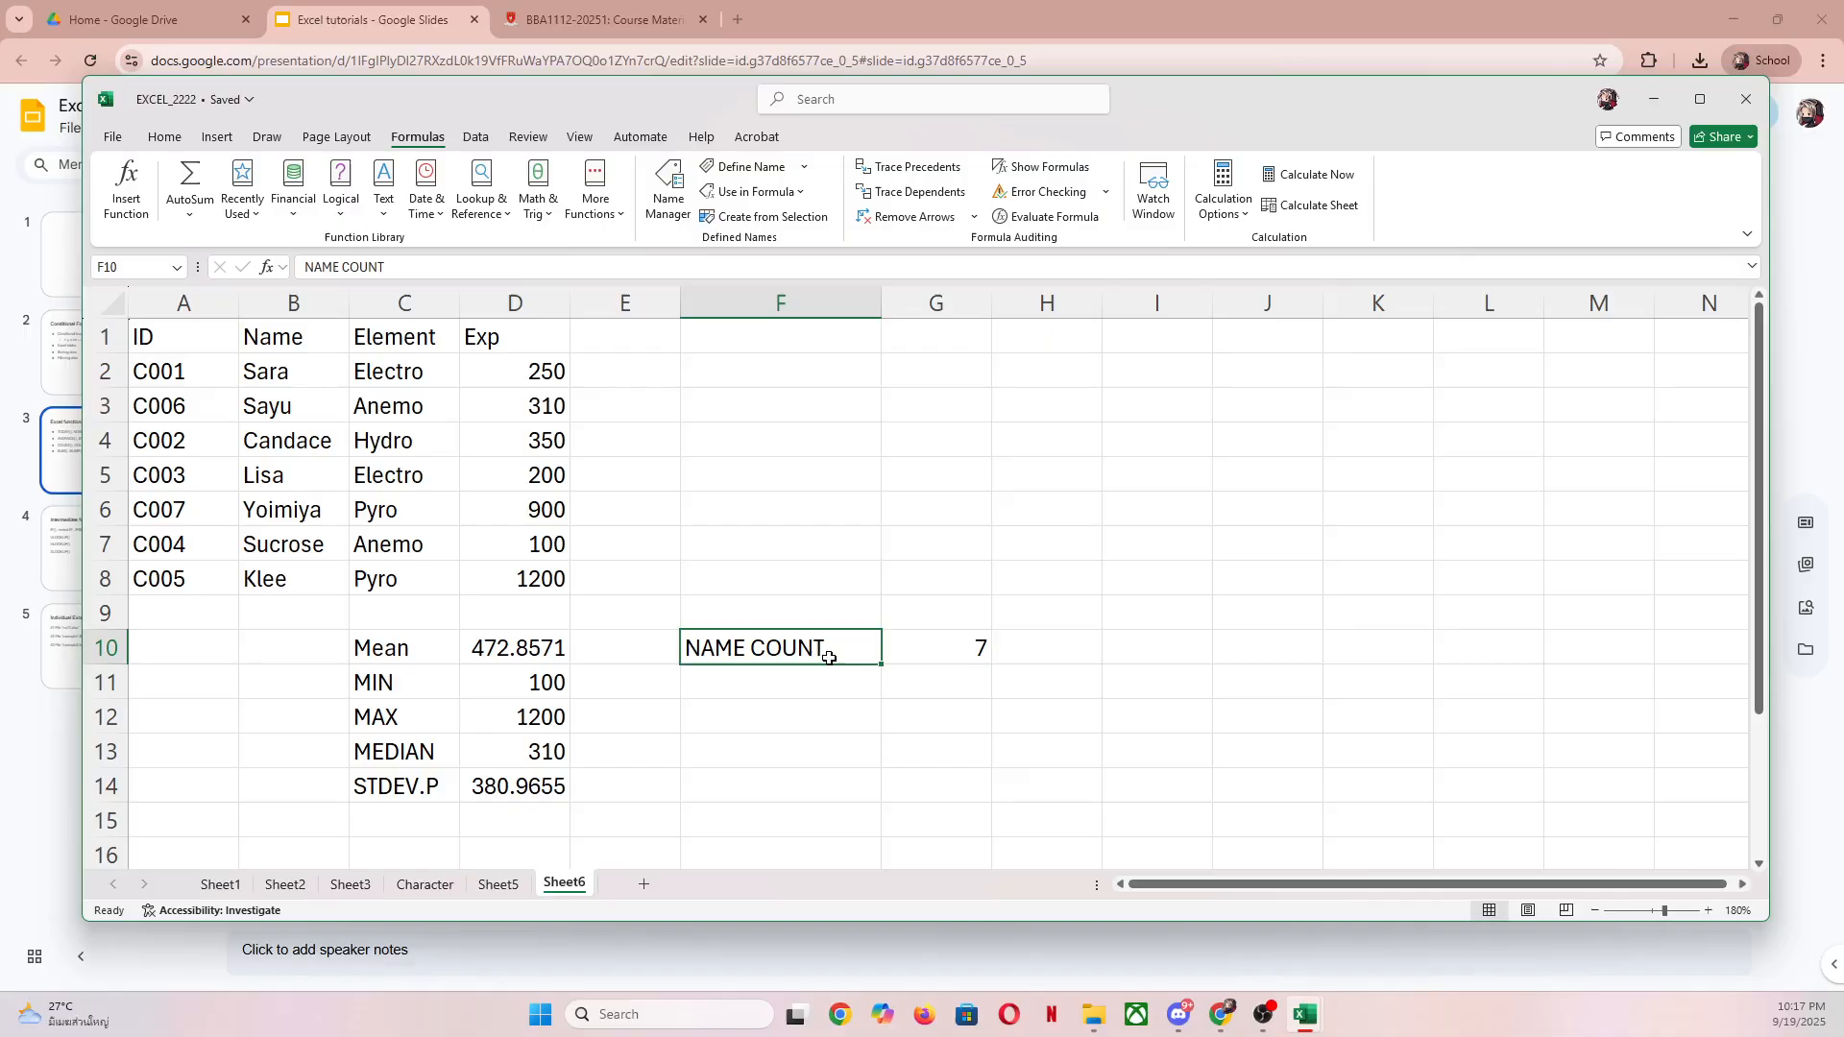
Step: Change the formula in G10 to =COUNTA(NAME_DATA) so that it counts the text entries
left_click(935, 649)
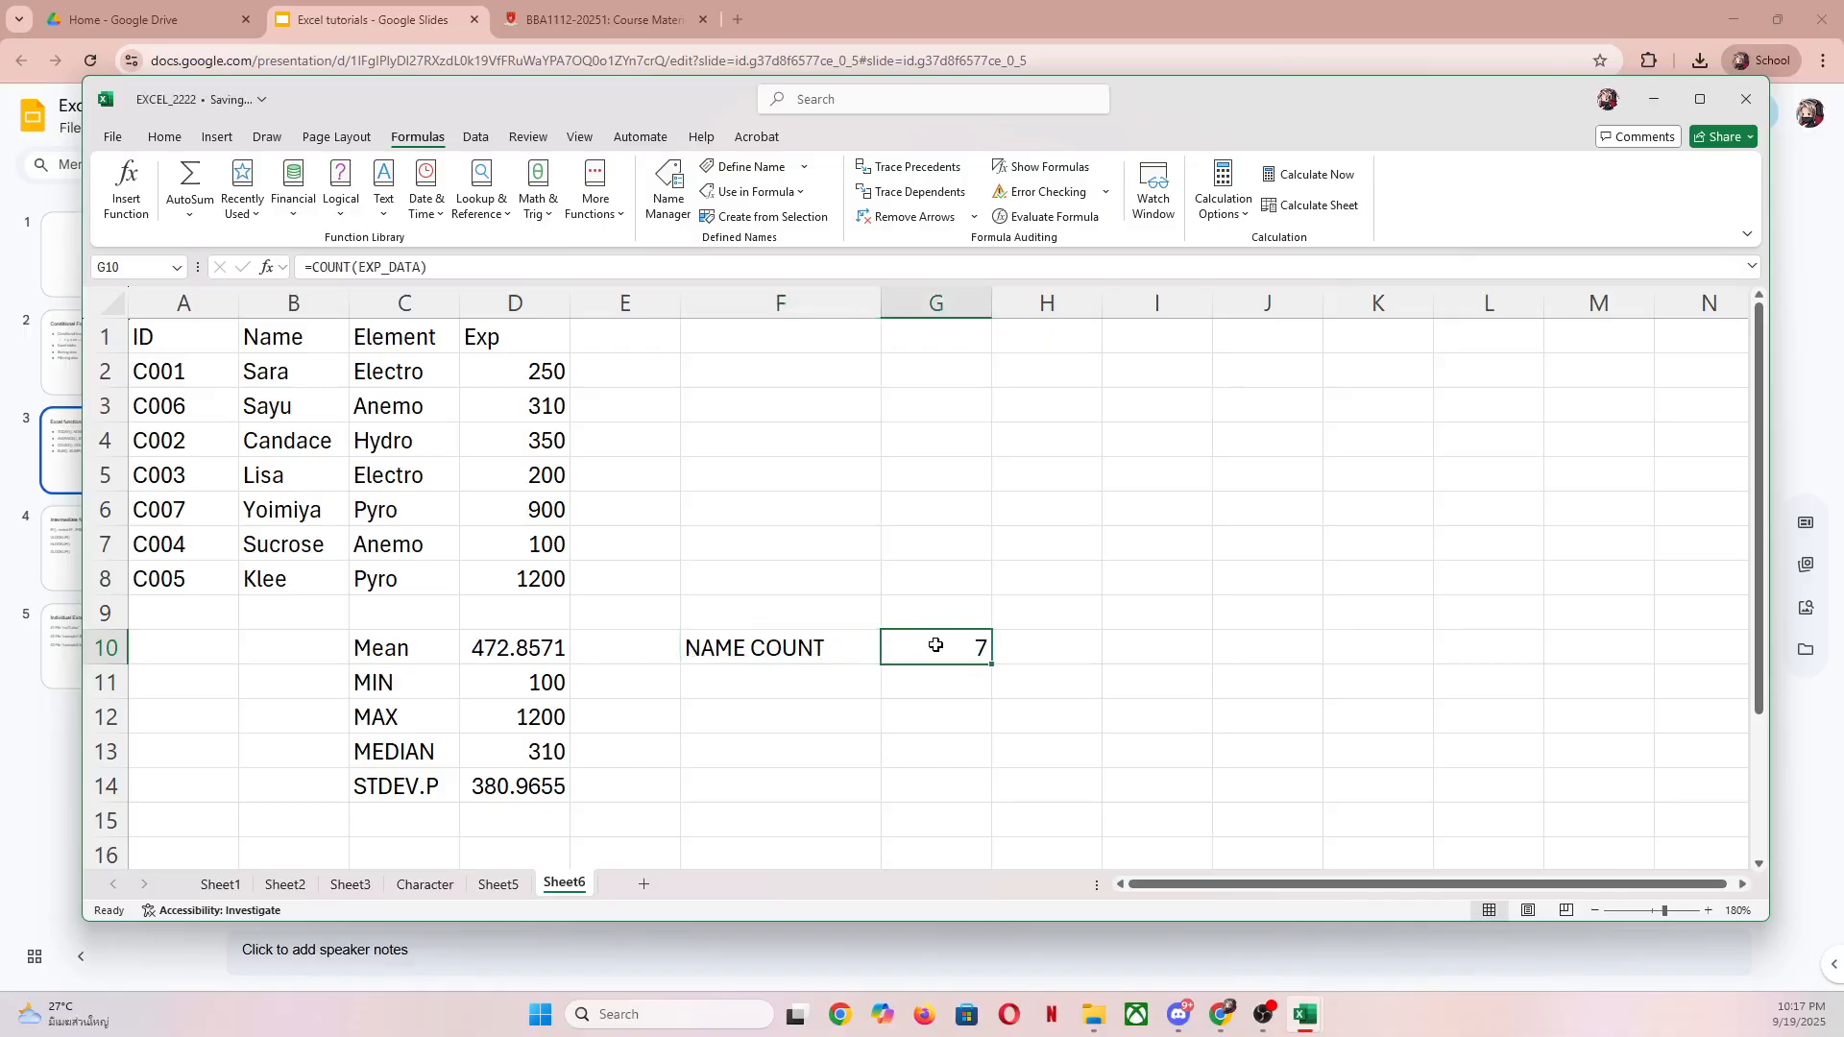
double_click(935, 650)
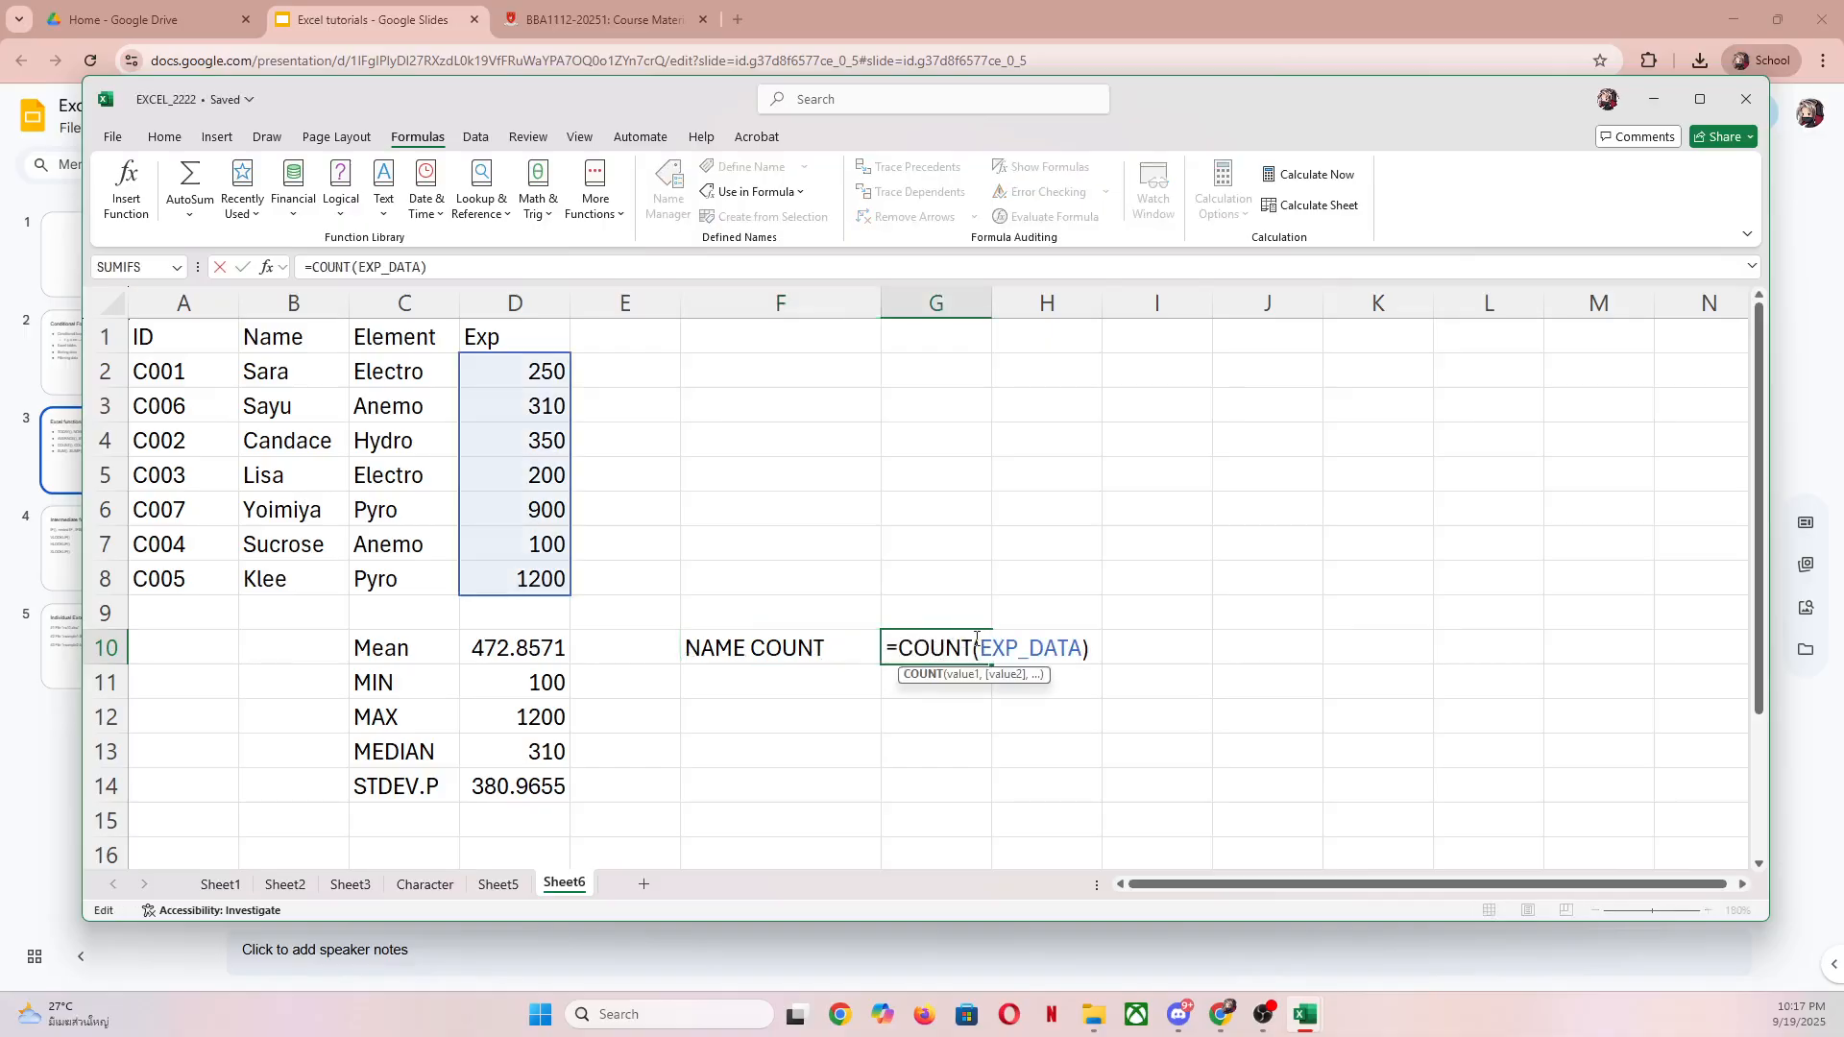
type("A")
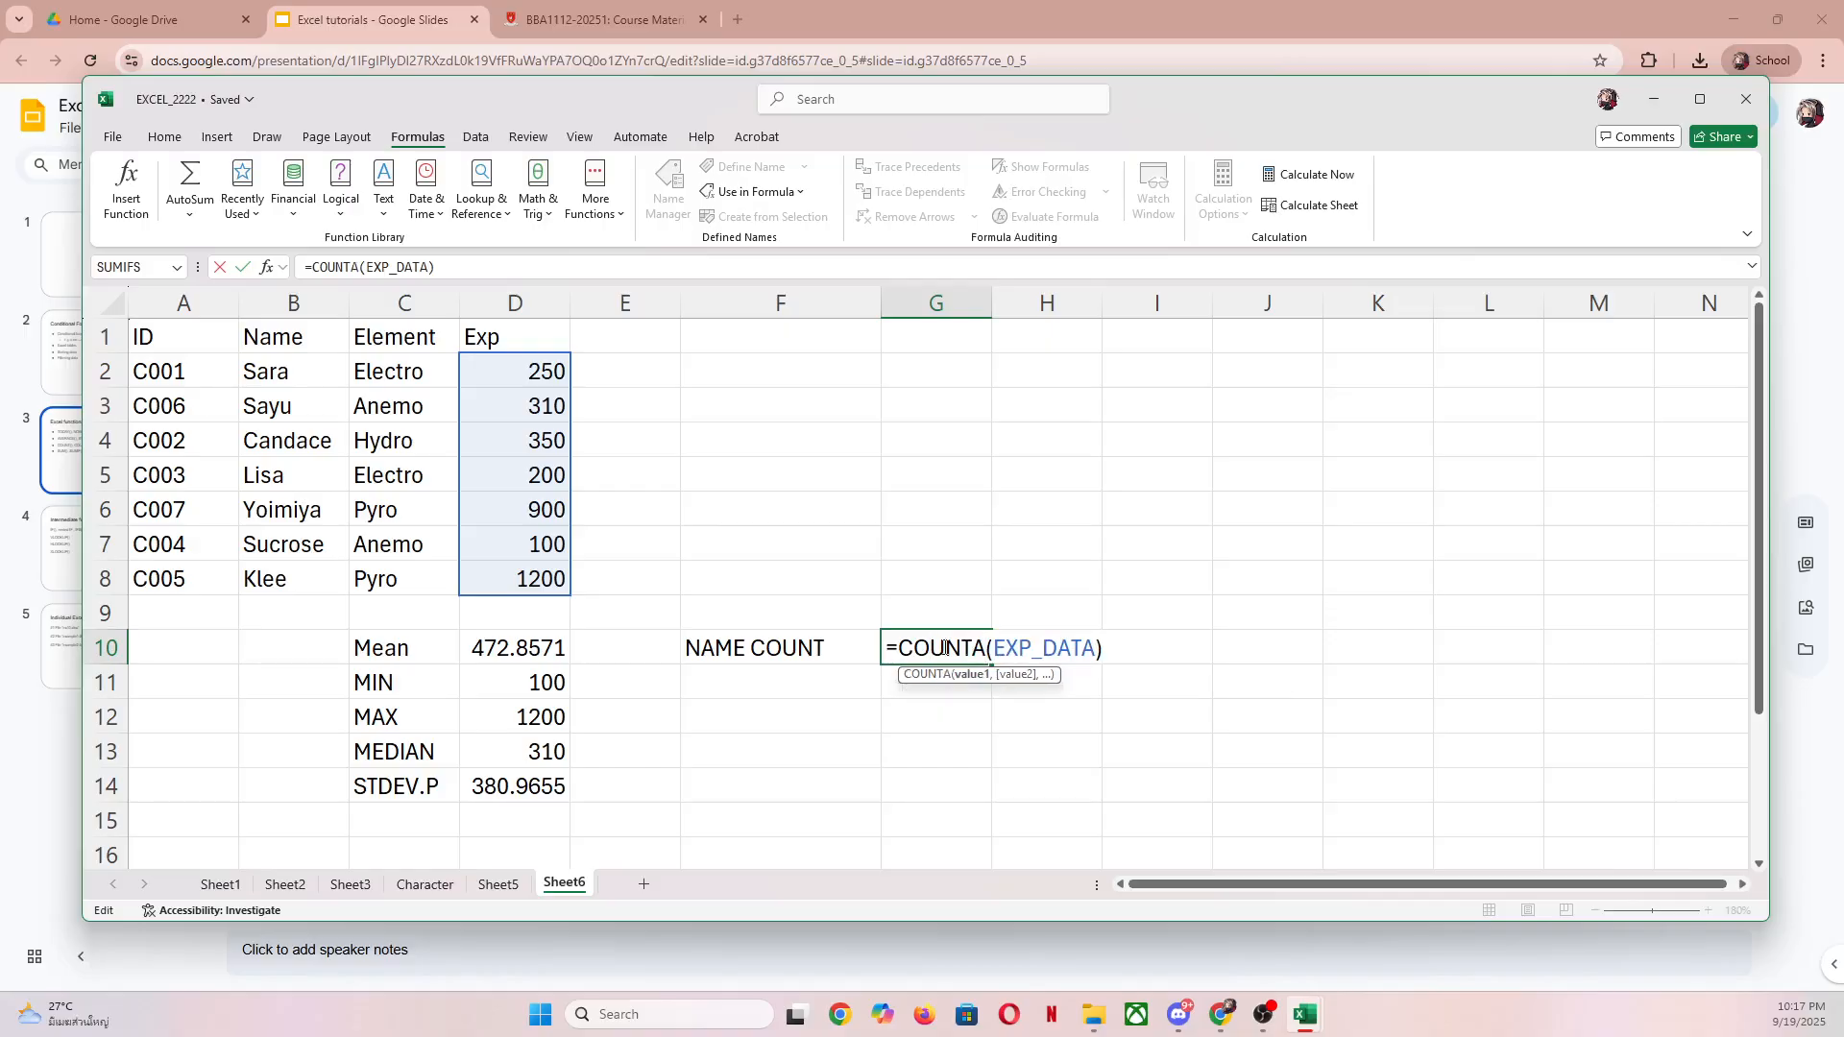
key("BackSpace")
key("BackSpace")
key("BackSpace")
type("NAME")
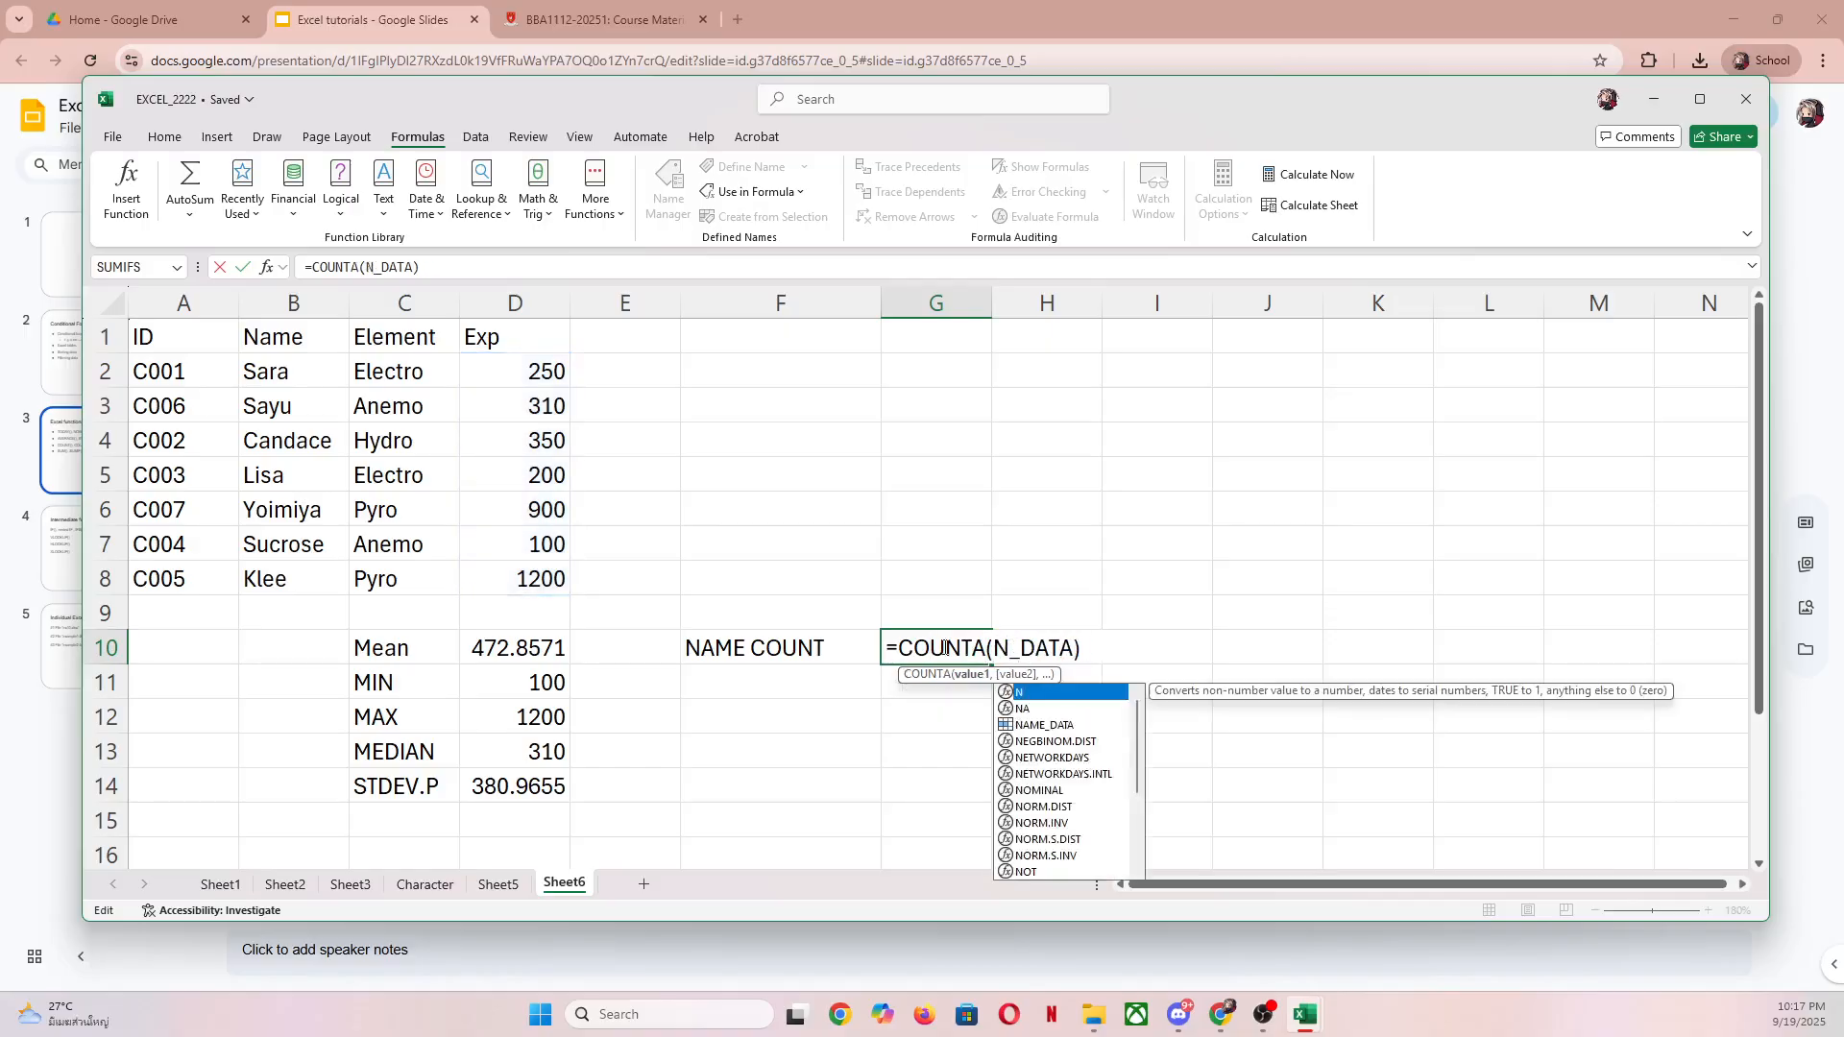
key("Return")
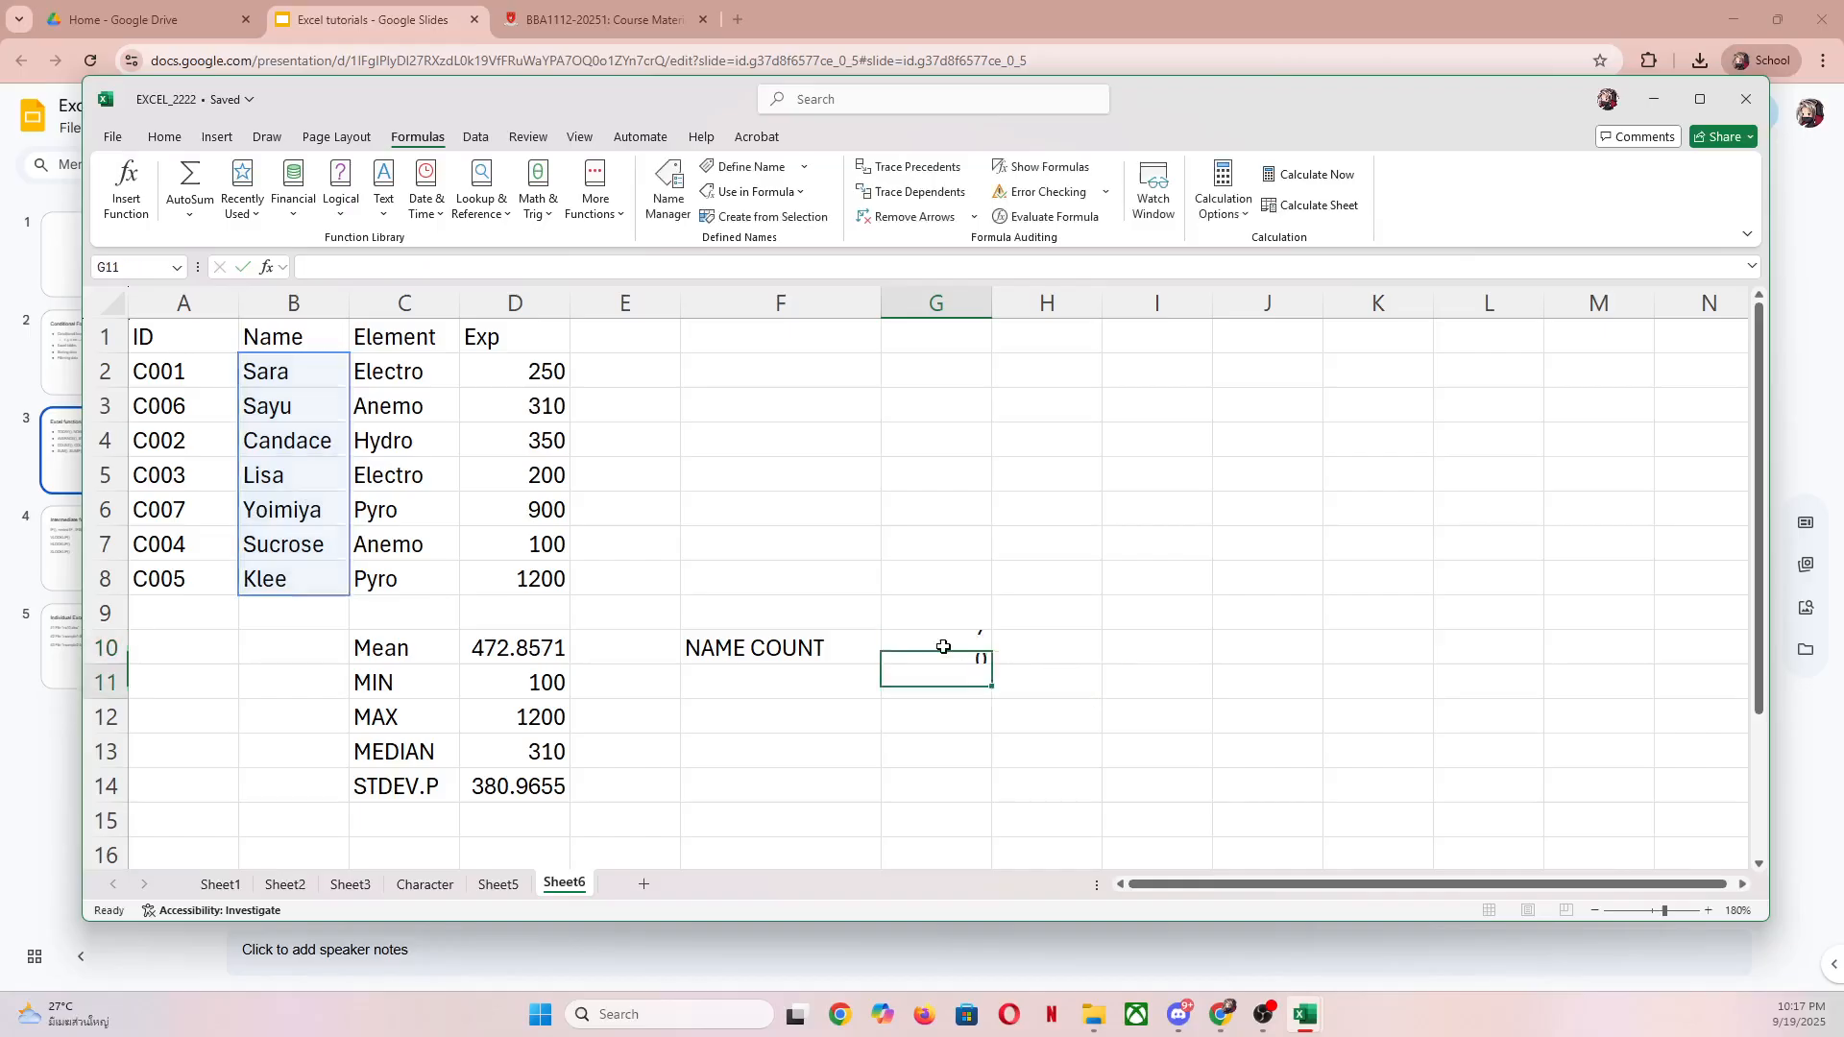
left_click(942, 647)
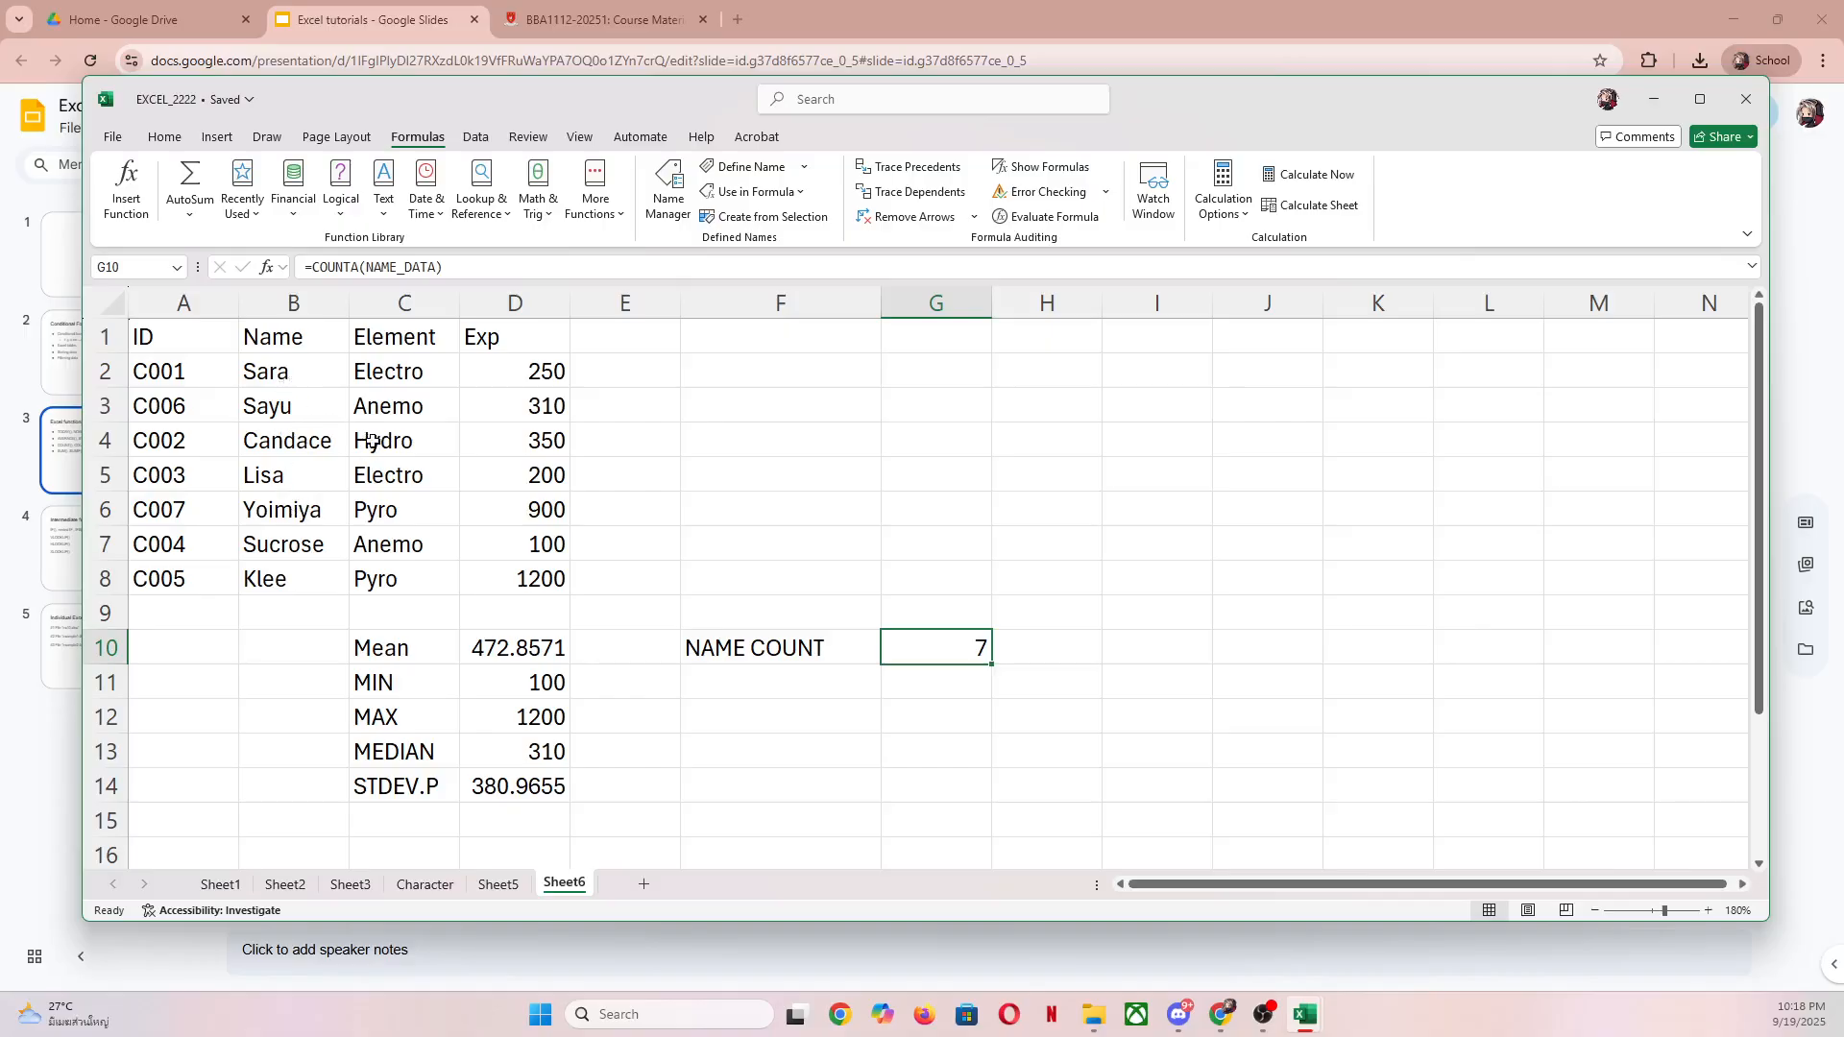
Step: Clear the character name in B4 to test the count with a blank cell, and re-enter the original name
left_click(292, 442)
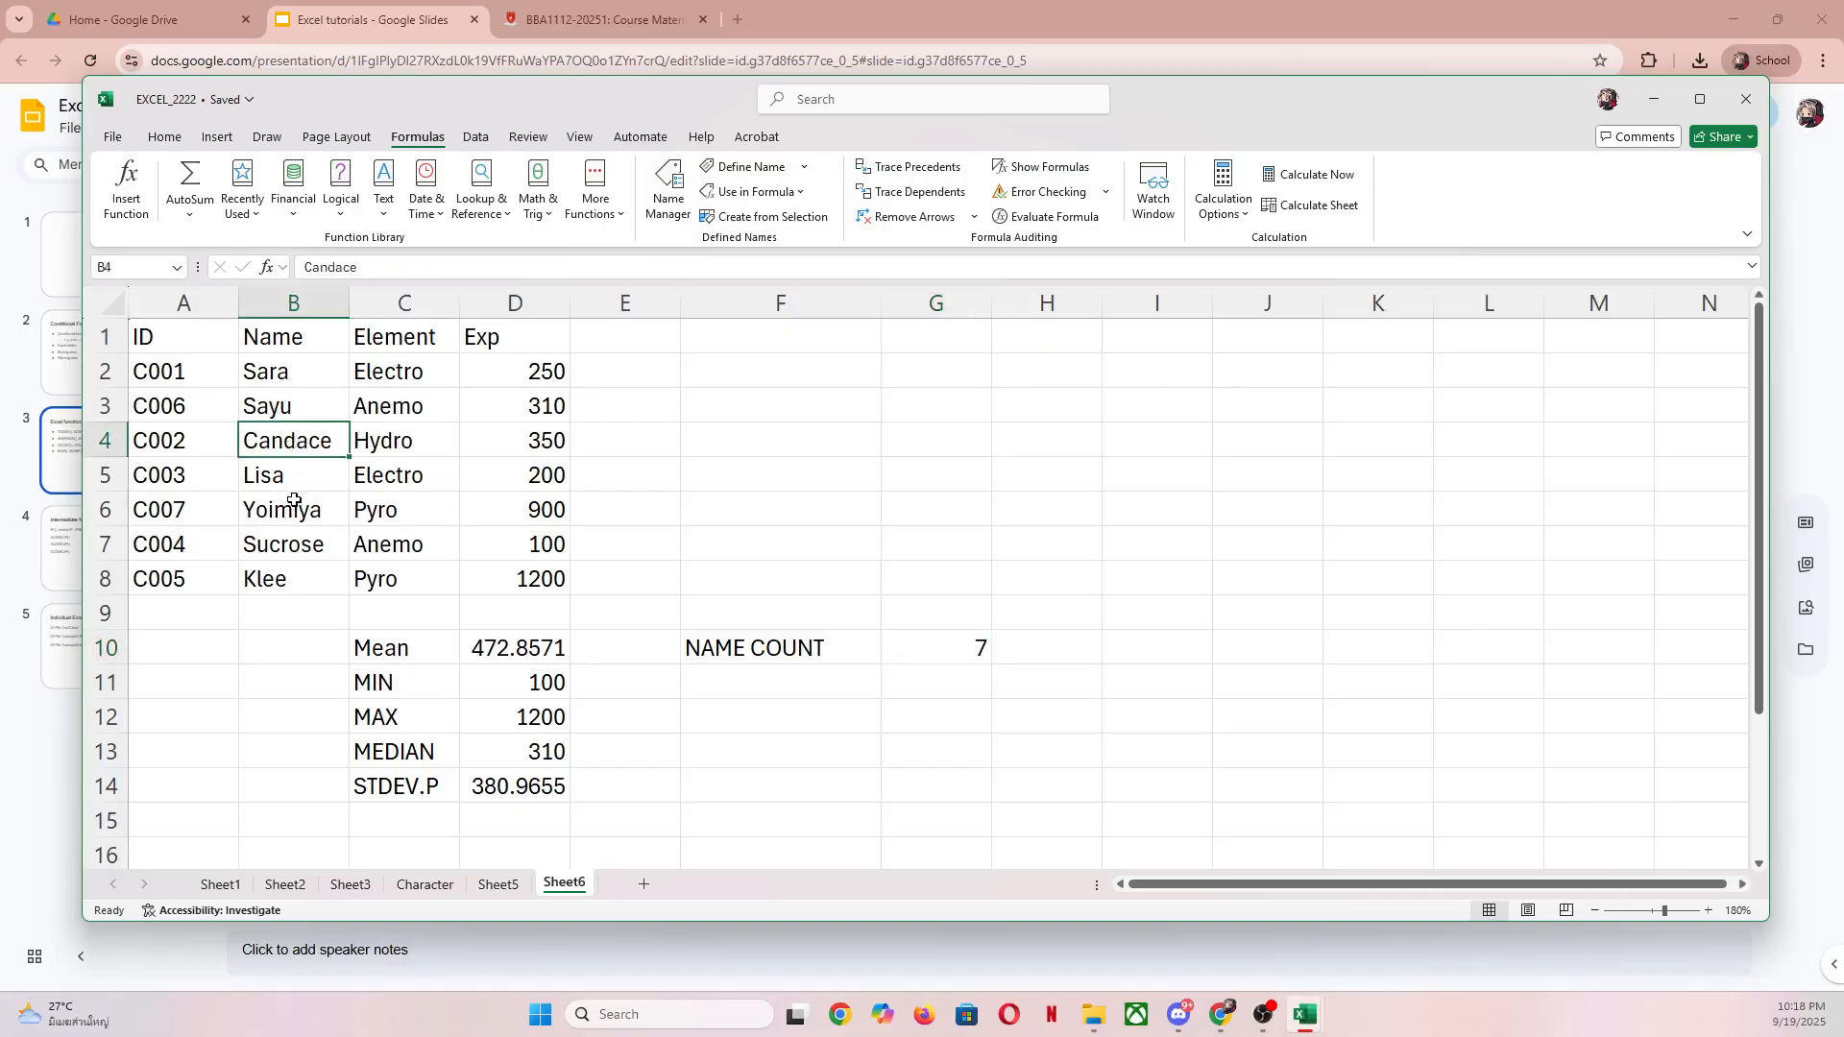
key("Delete")
key("Down")
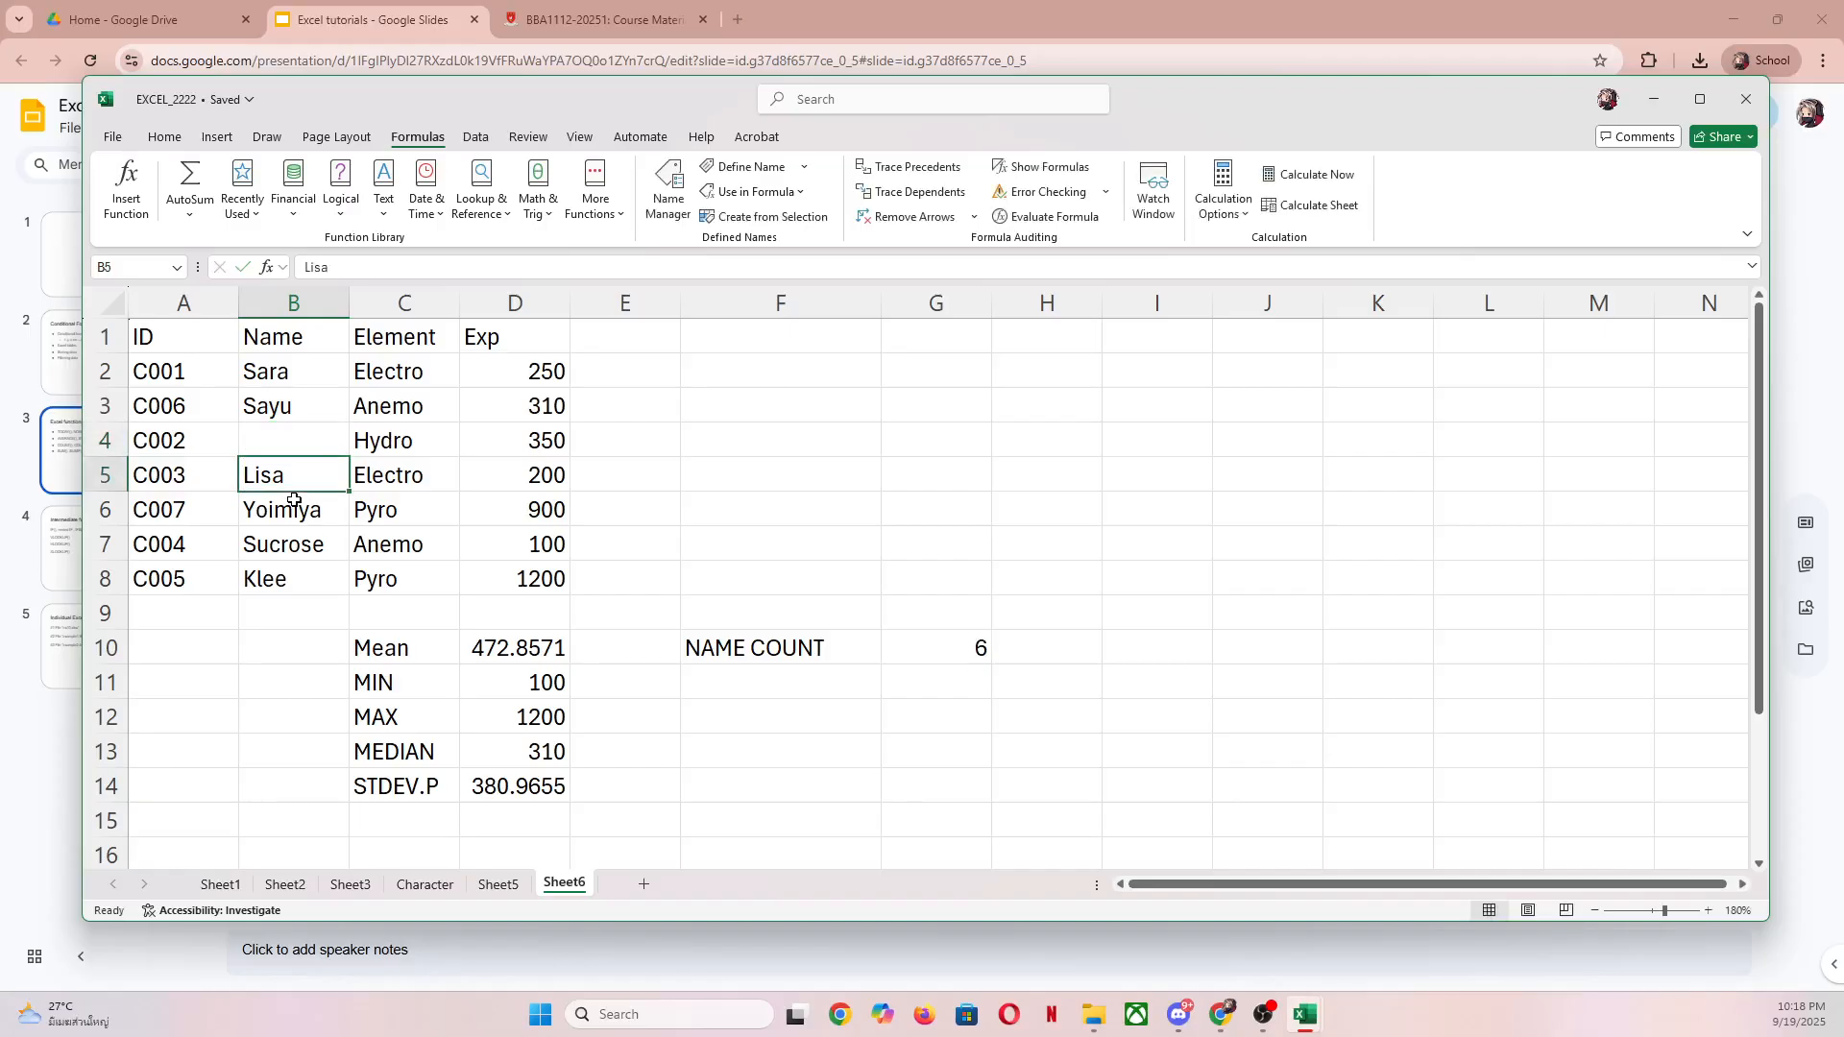
key("Up")
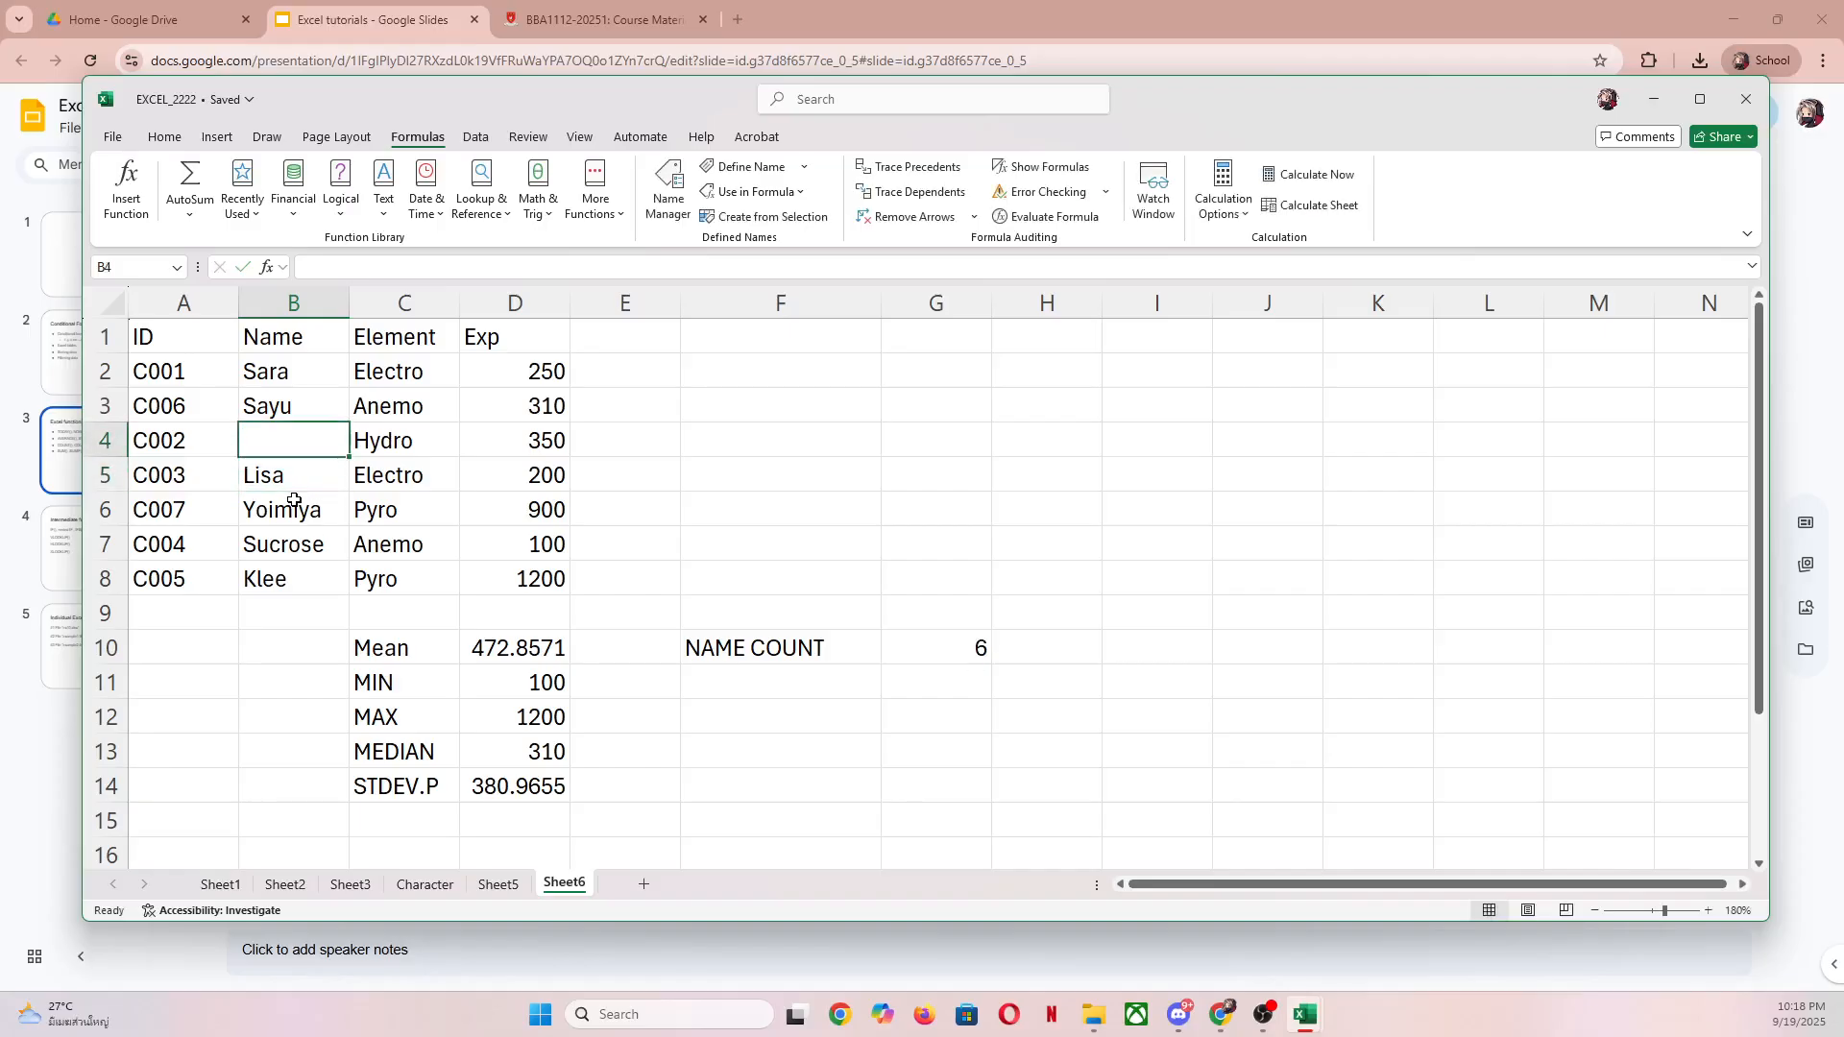
type("Candace")
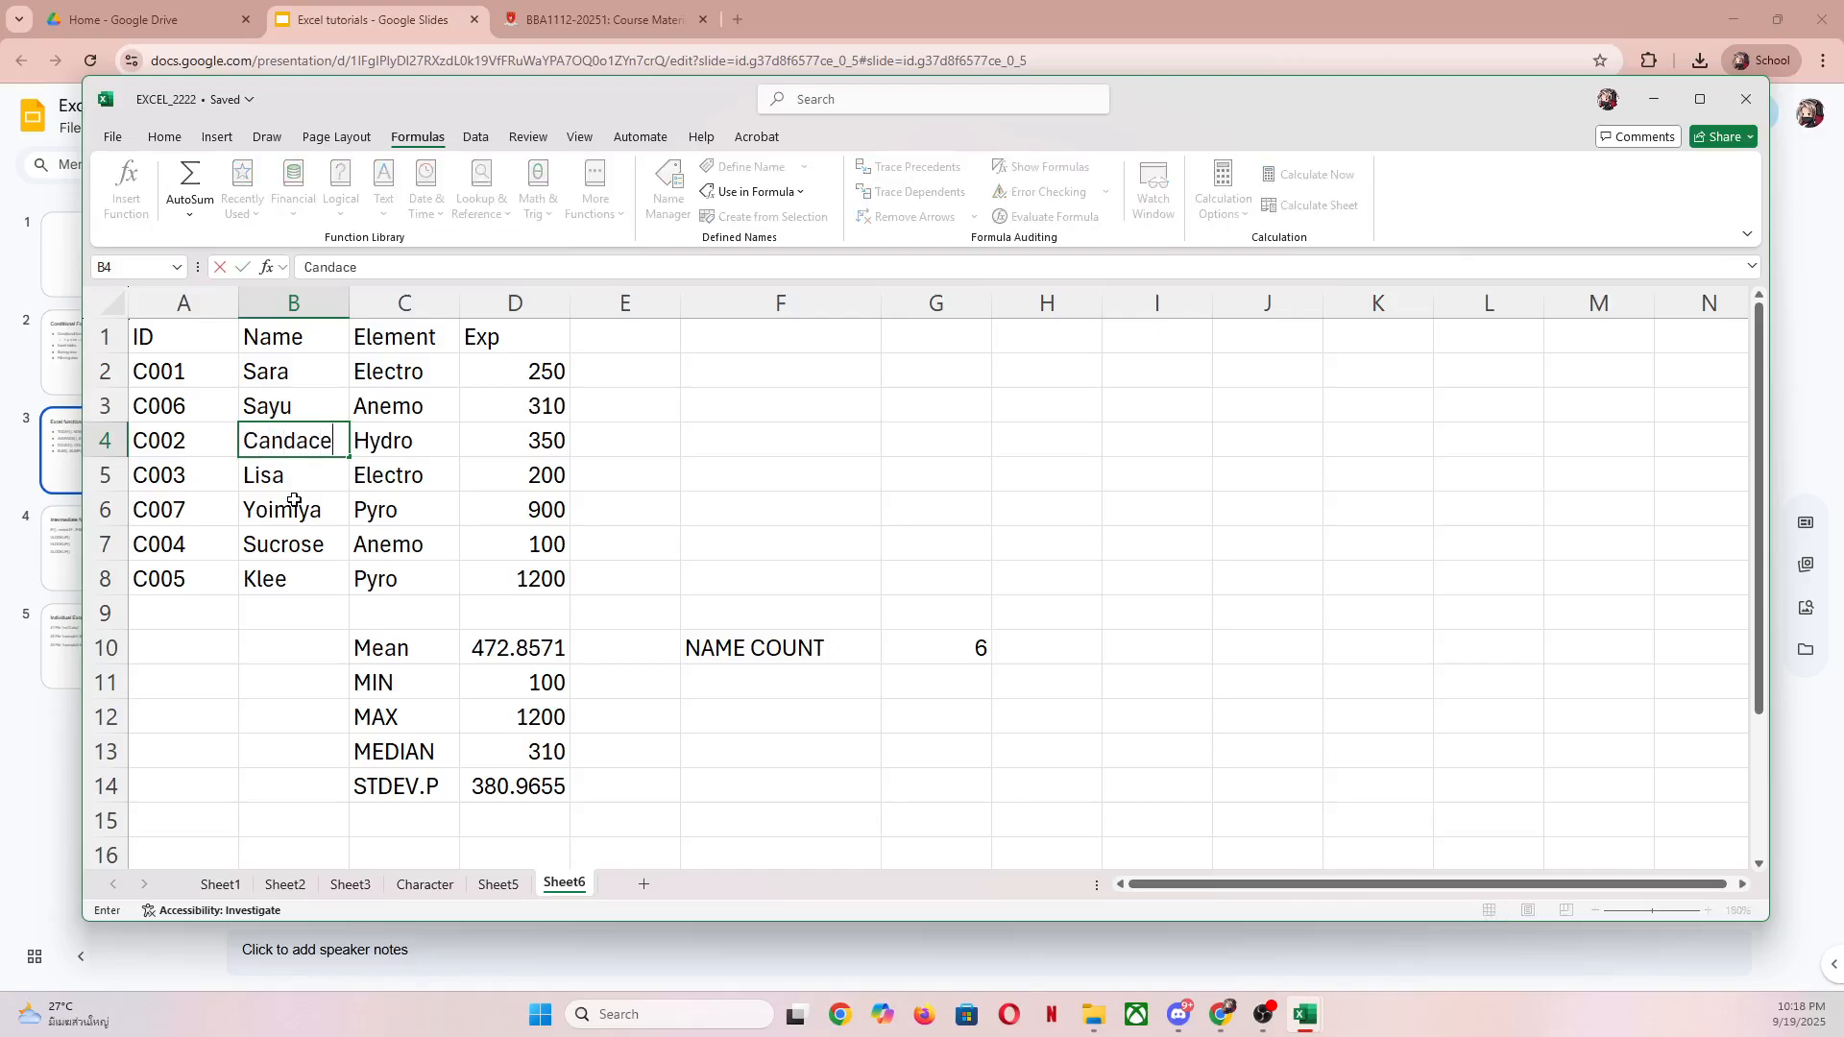
key("Return")
key("Up")
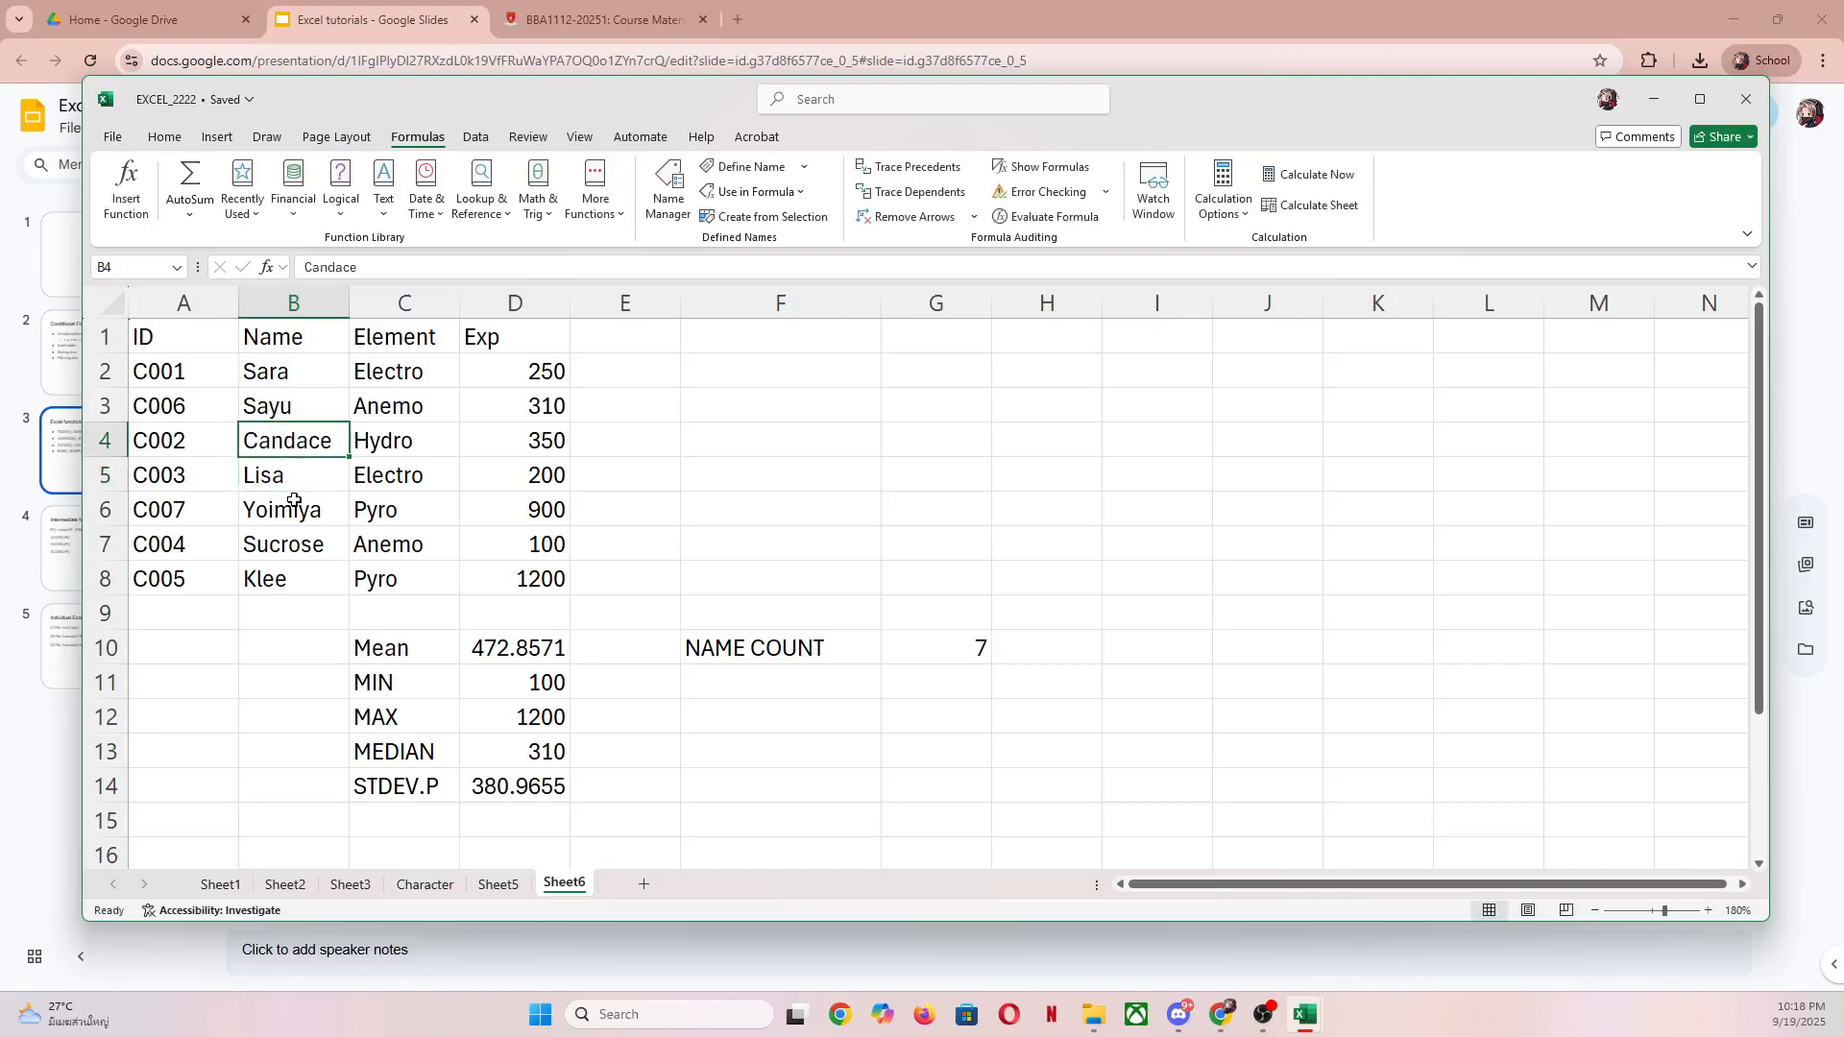
Step: Replace the name in B4 with 90 to test the count with a number, and restore the original name
type("90")
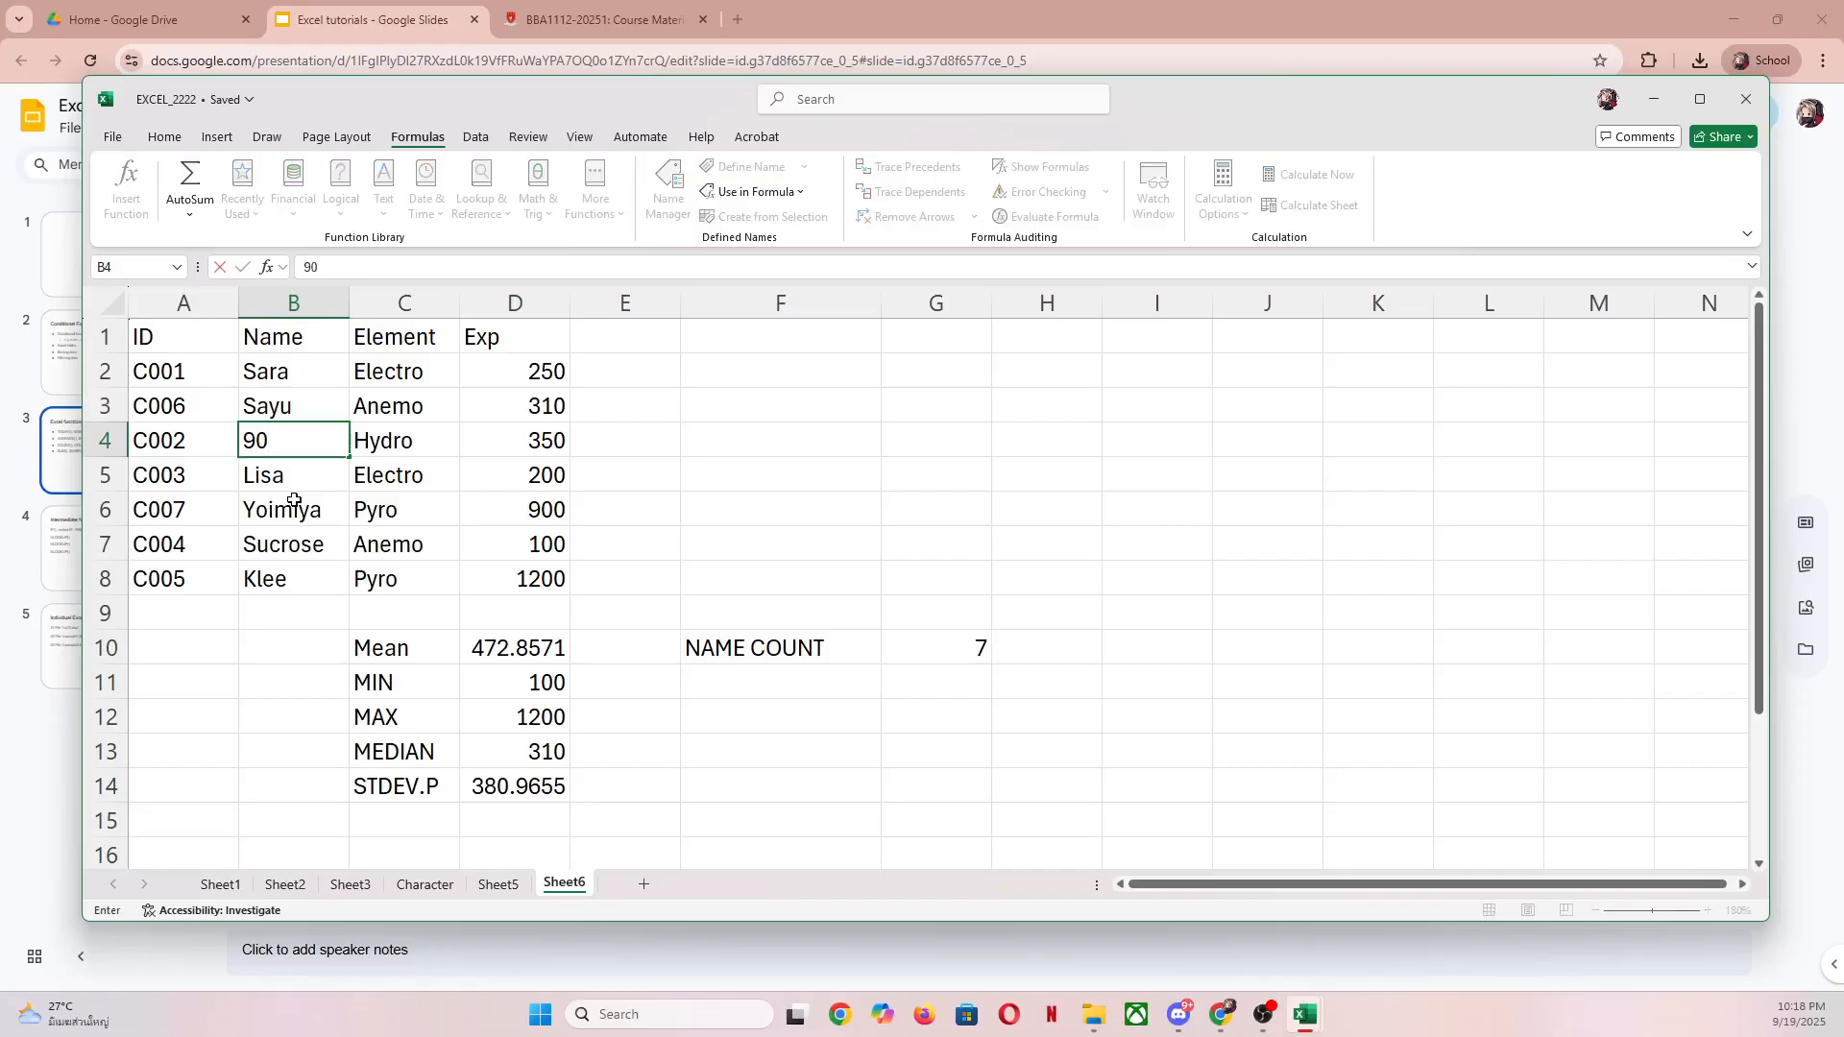
key("Return")
key("Up")
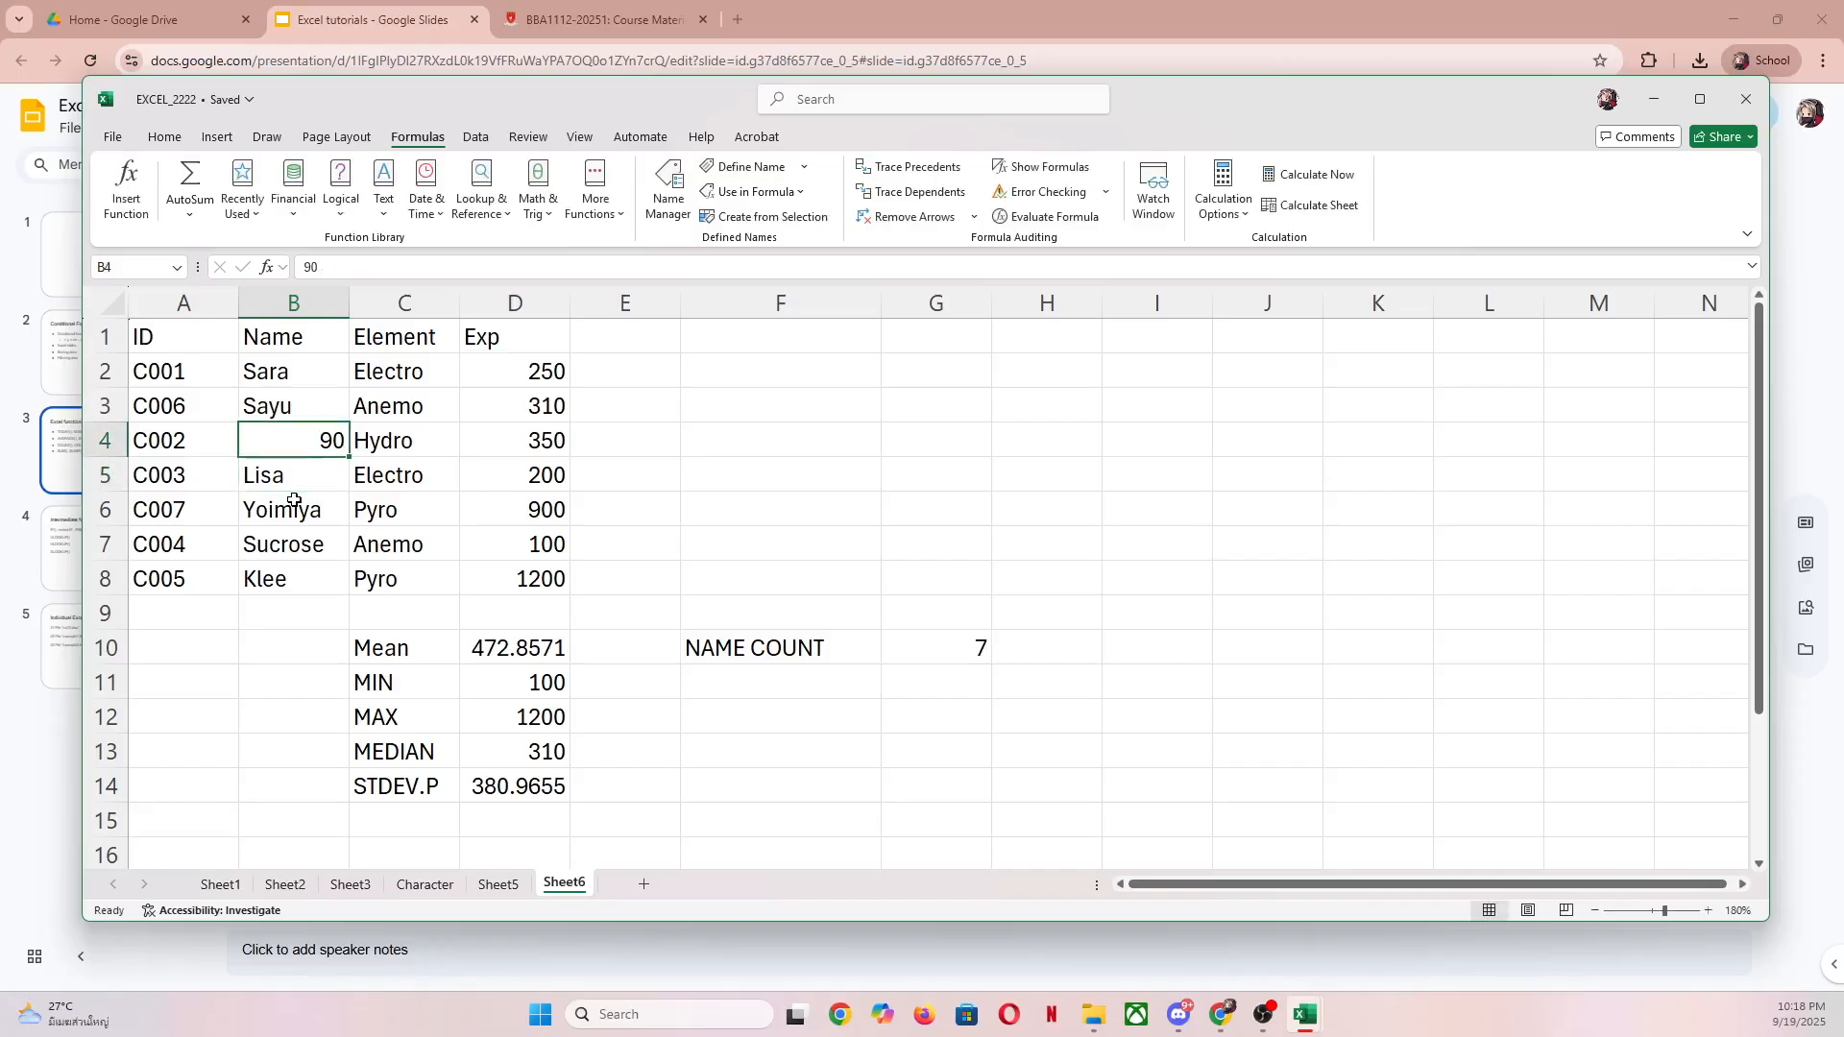
type("Candace")
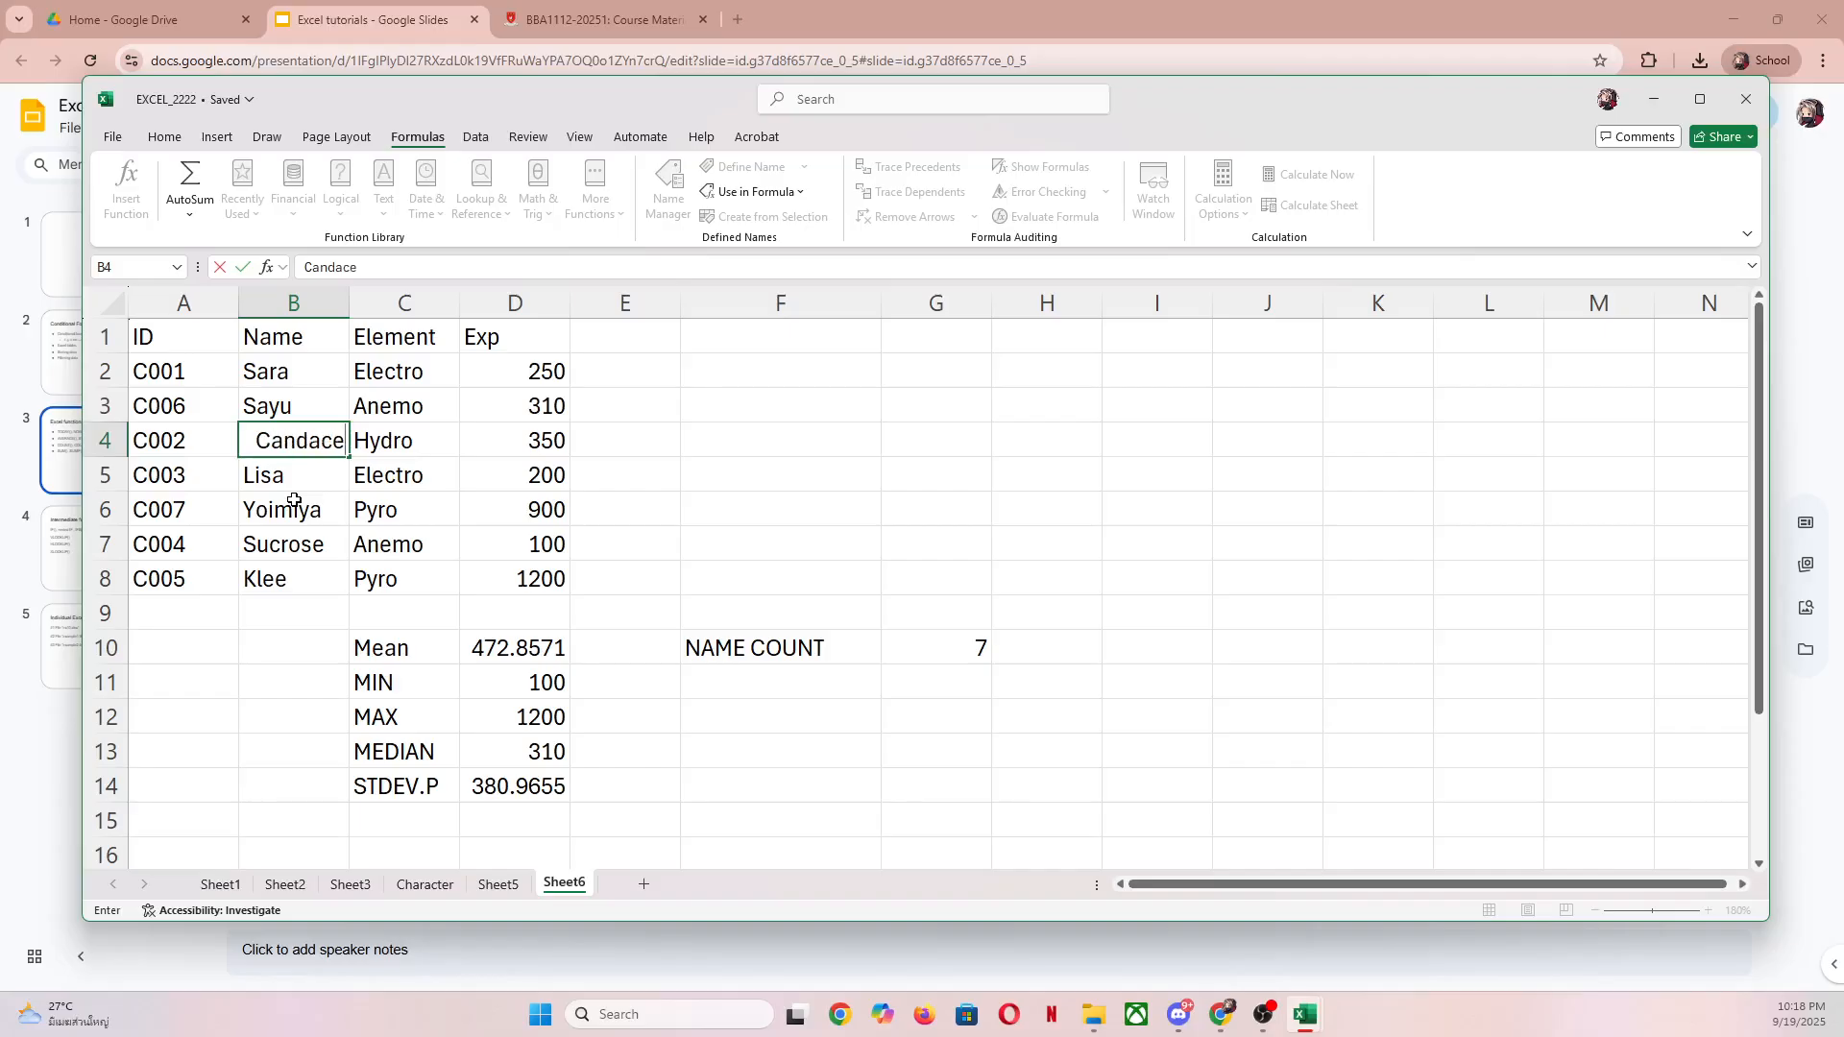
key("Return")
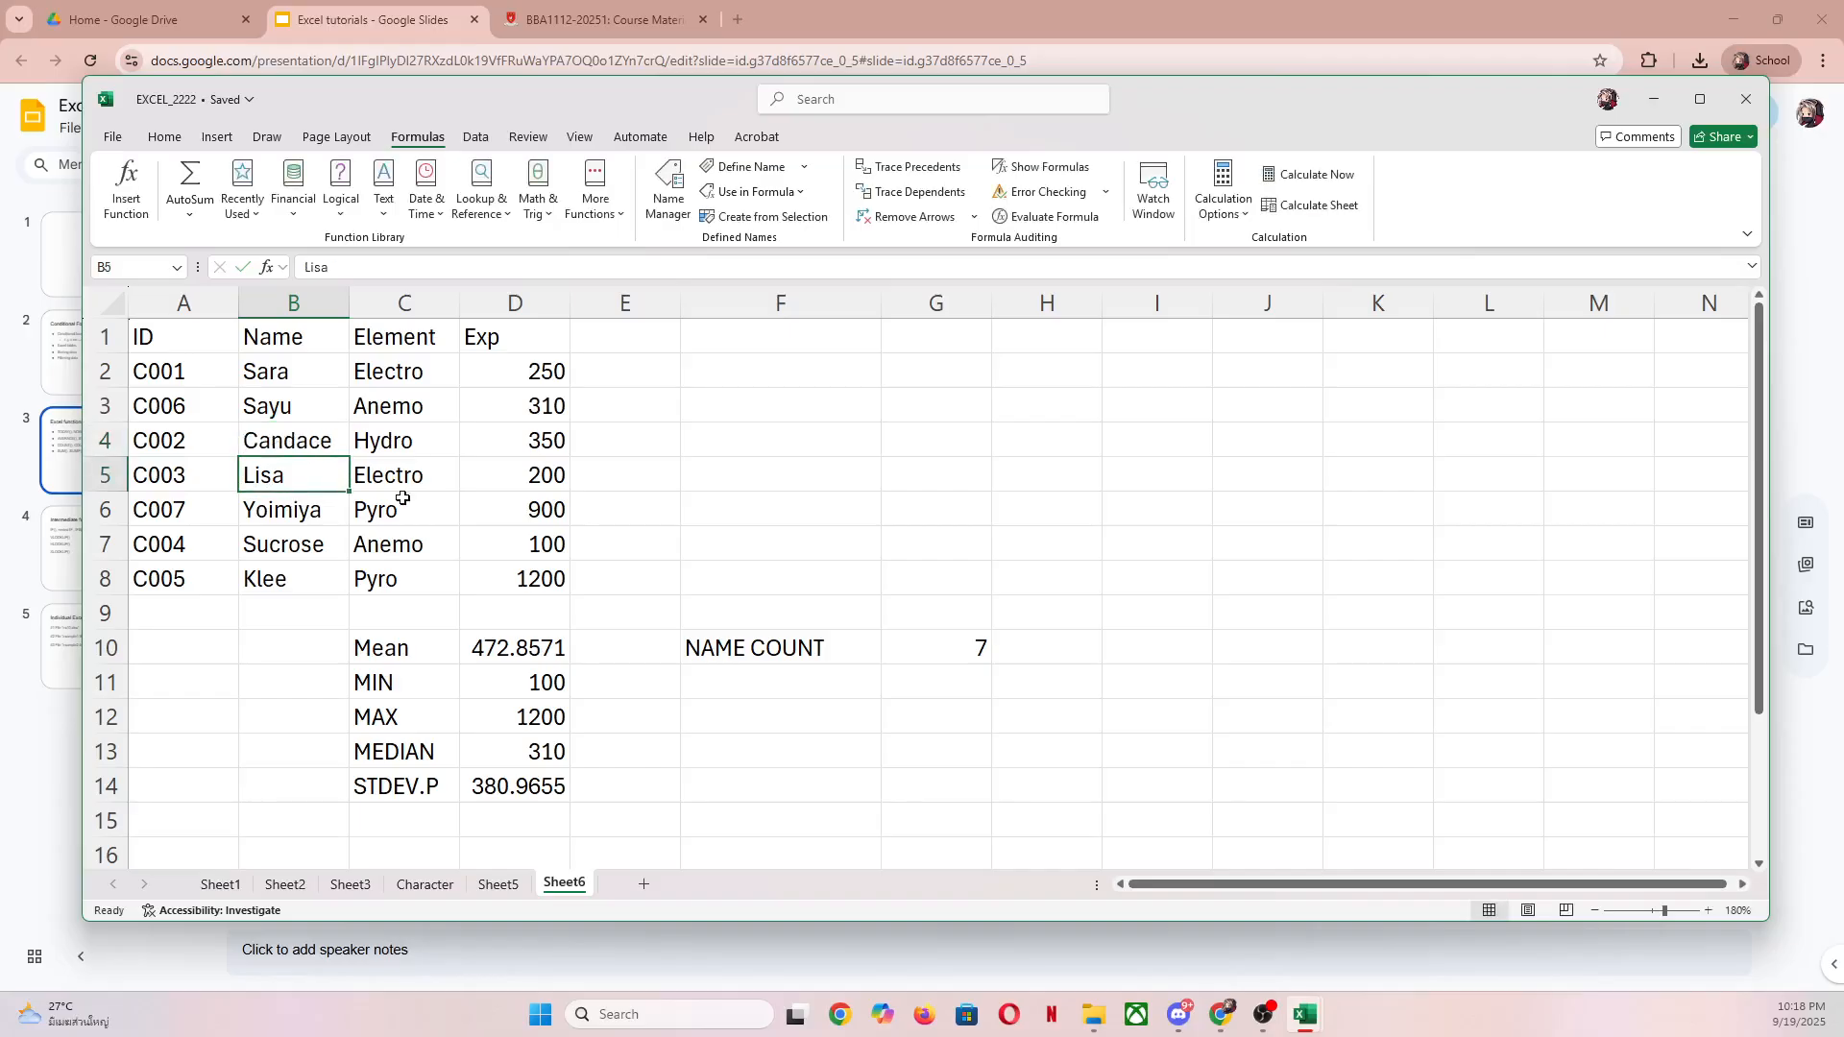
Step: Enter the label EXP COUNT in F11 below the NAME COUNT label
left_click(803, 688)
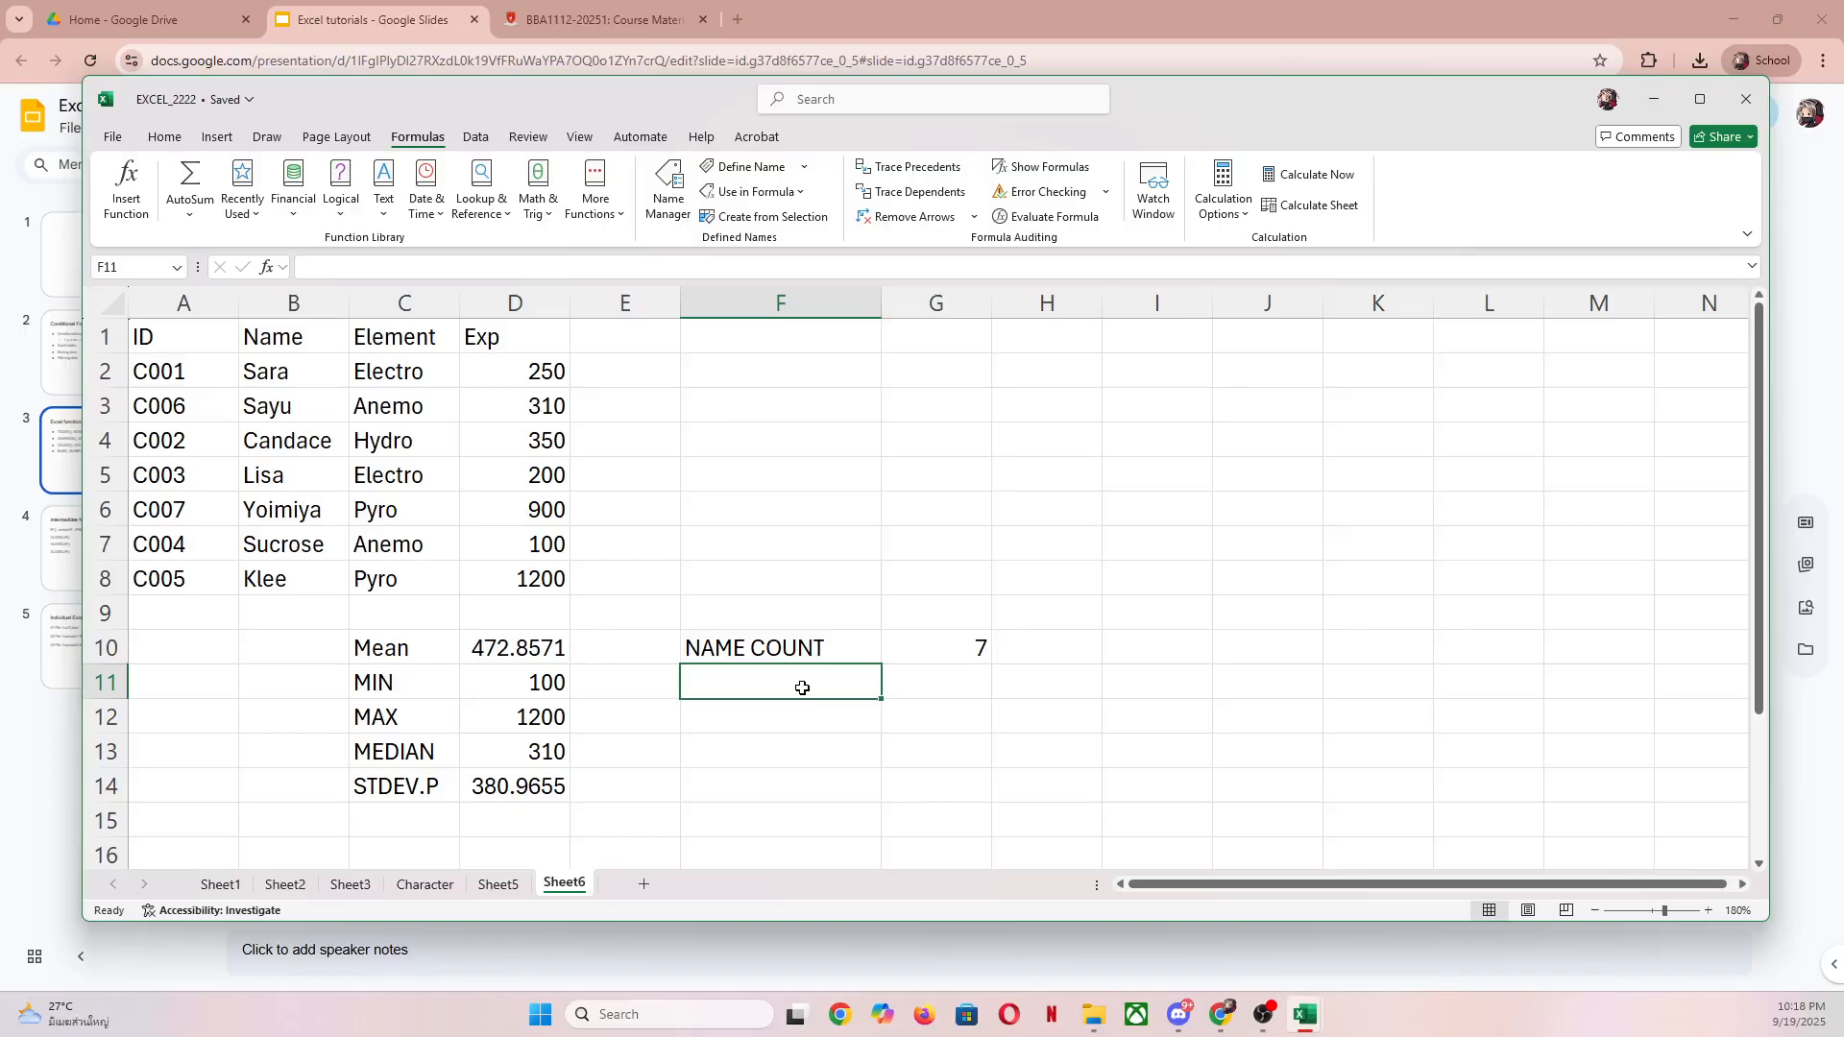
type("EXP COUNT")
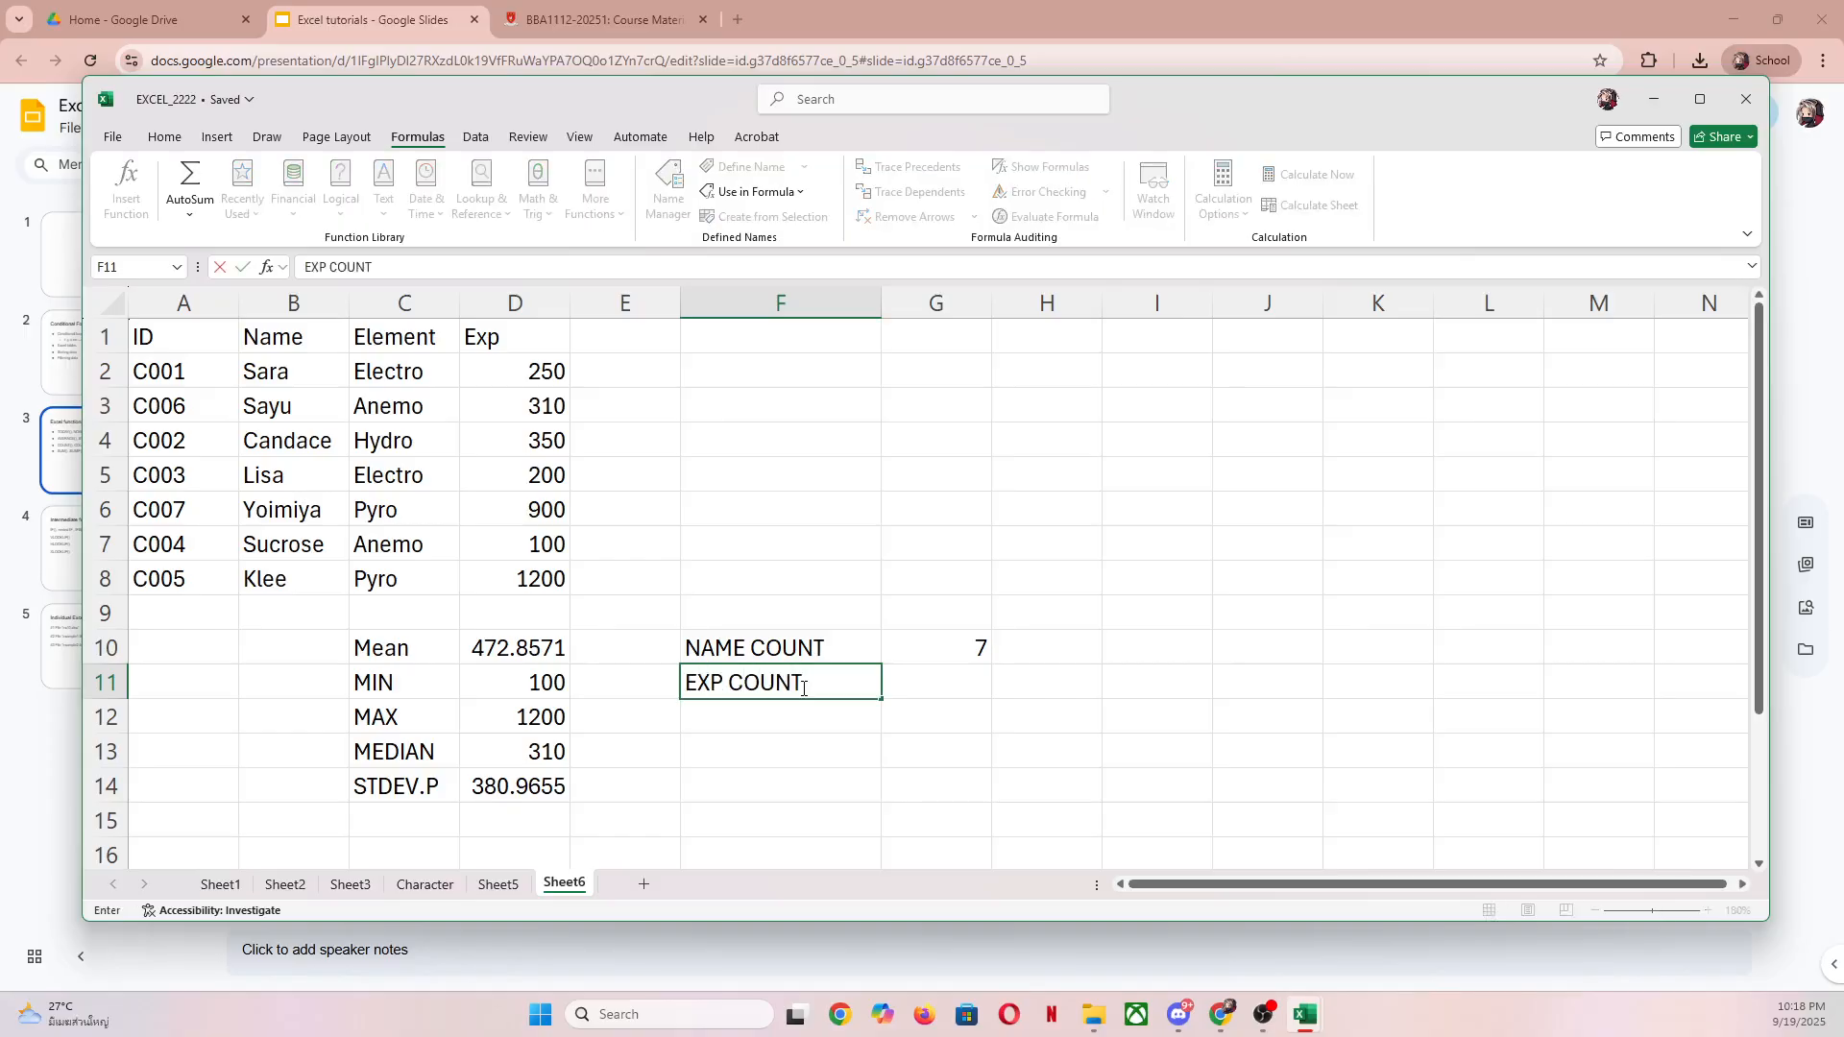
key("Return")
Step: Enter =COUNT(EXP_DATA) in G11 to count the numeric entries in the Exp column
key("Right")
key("Up")
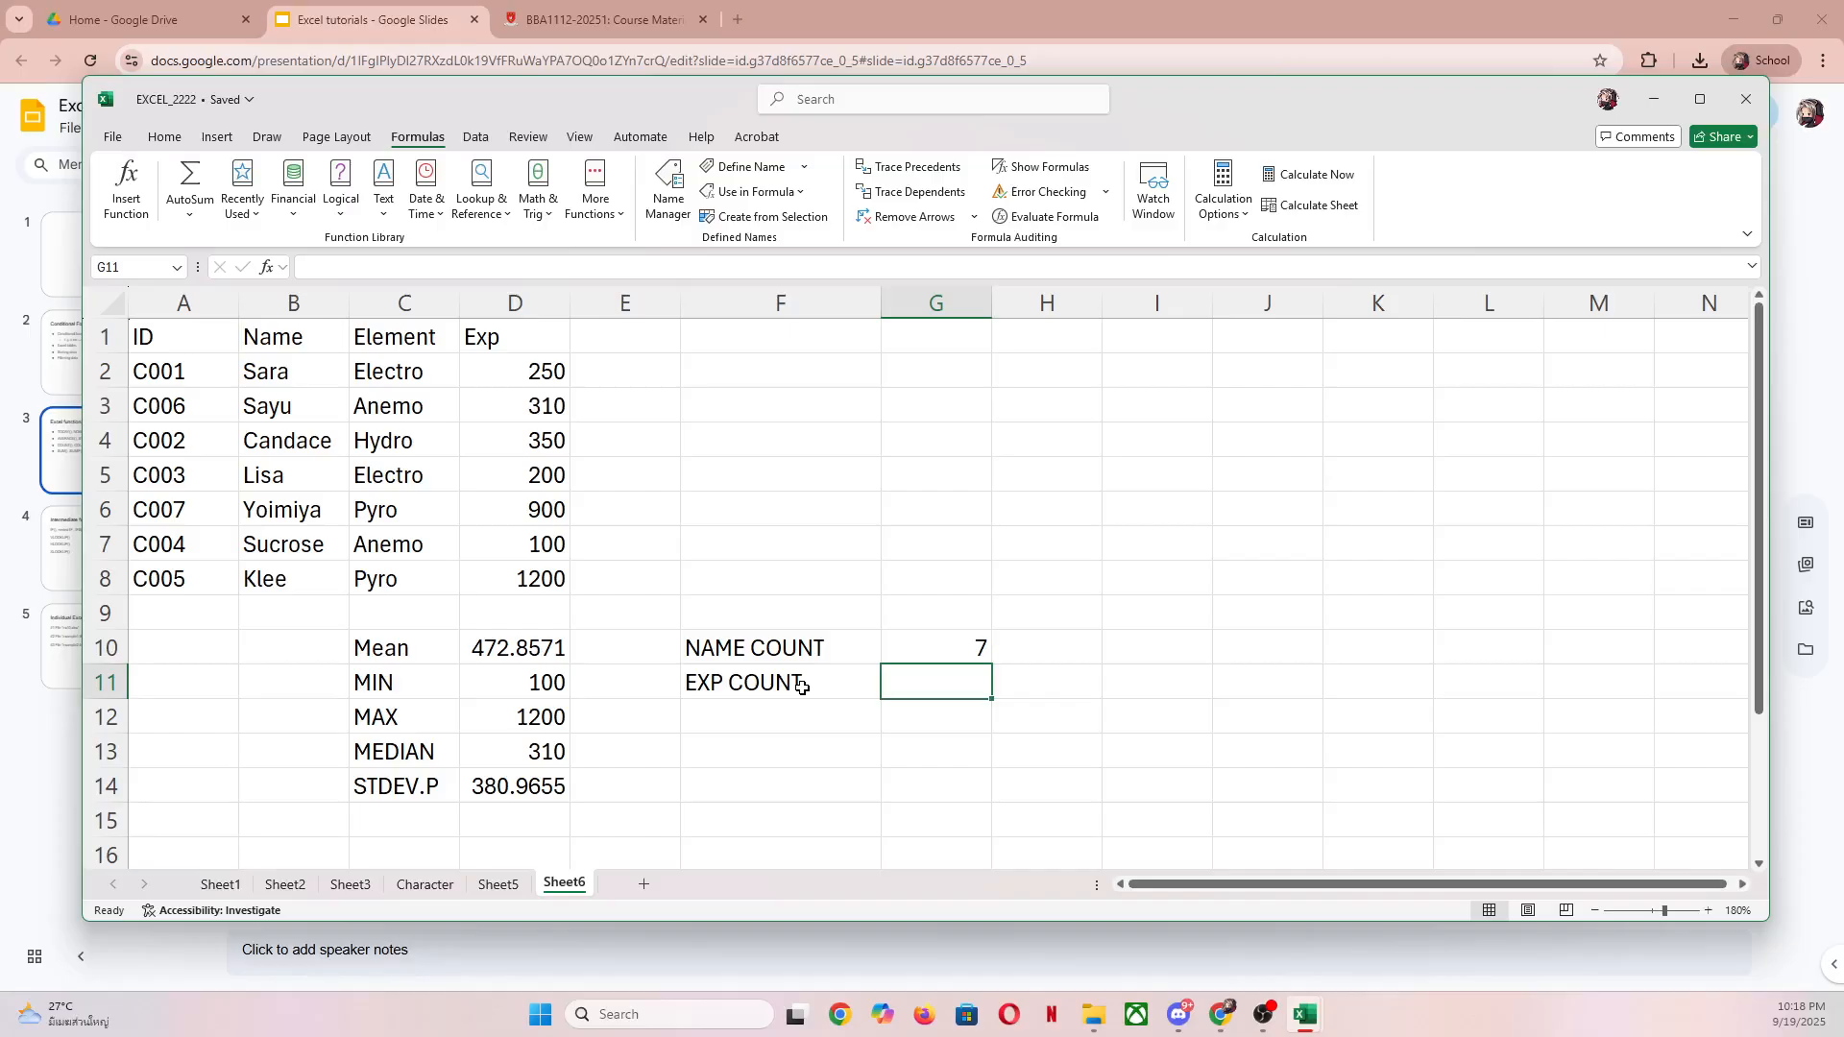
type("=COUNT(E")
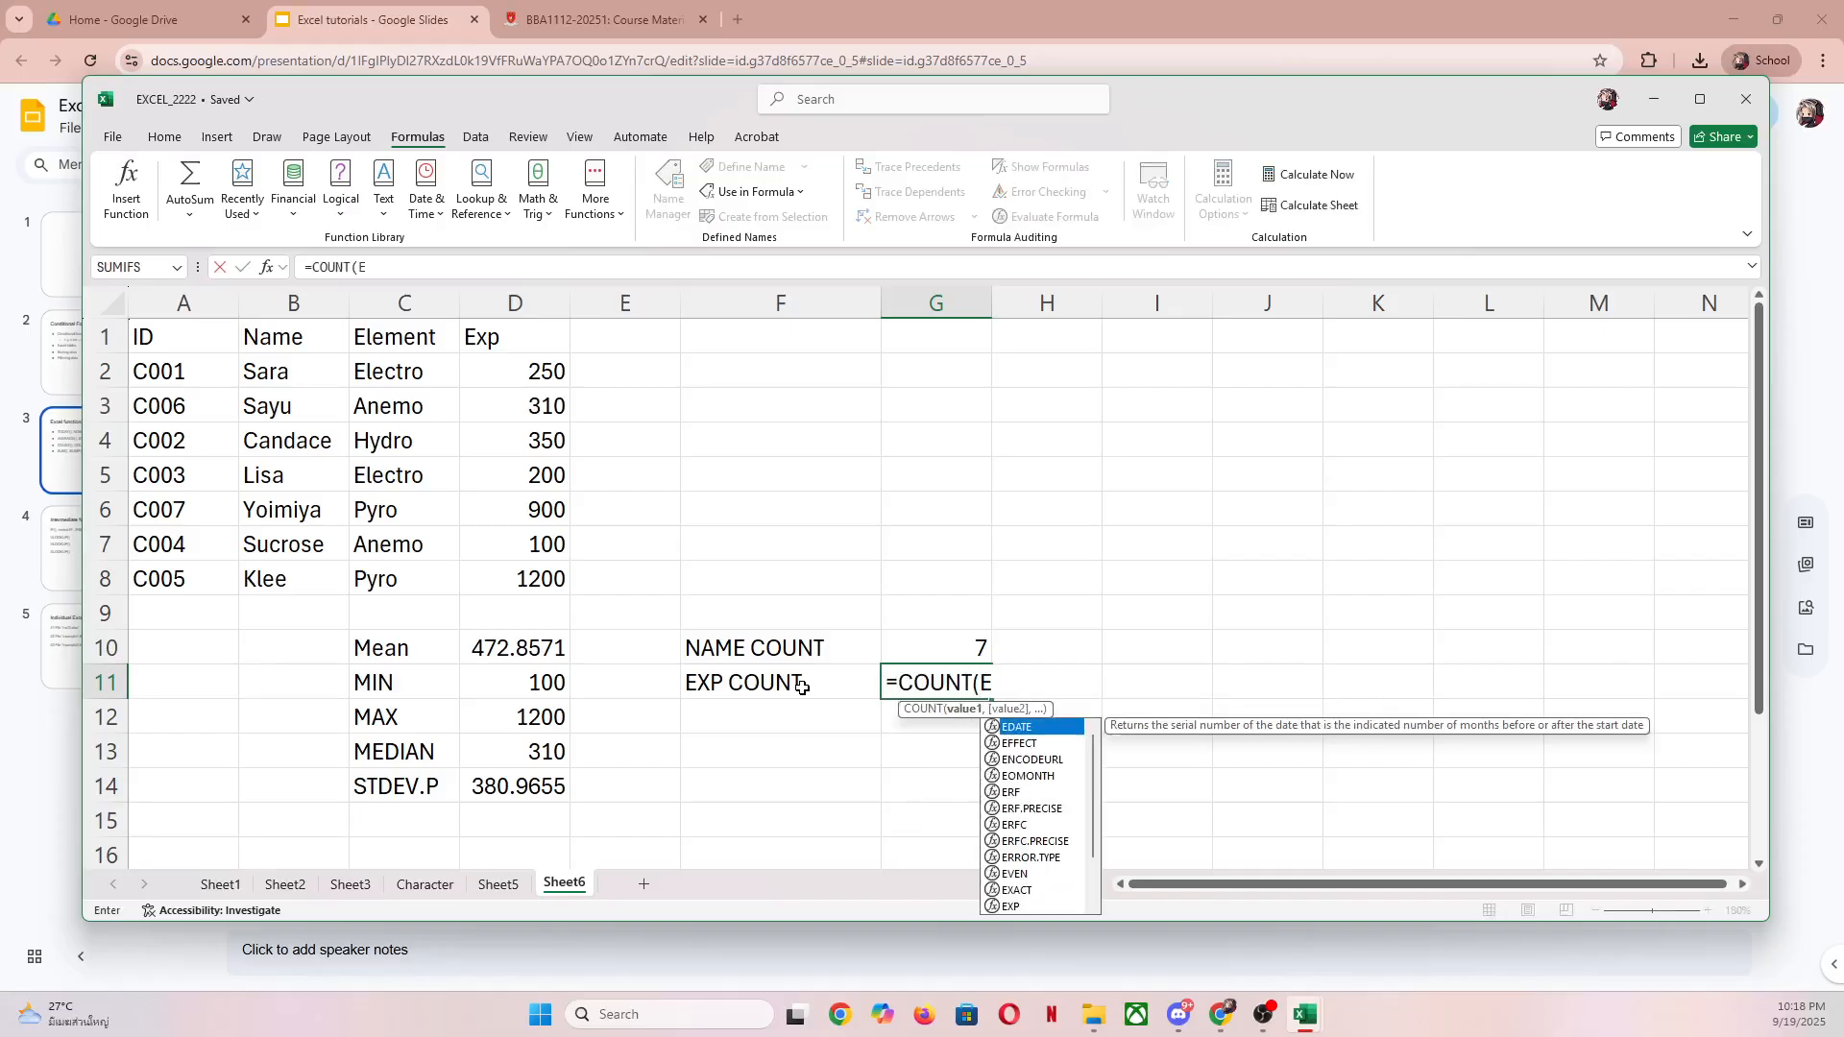
type("XP_D")
key("Tab")
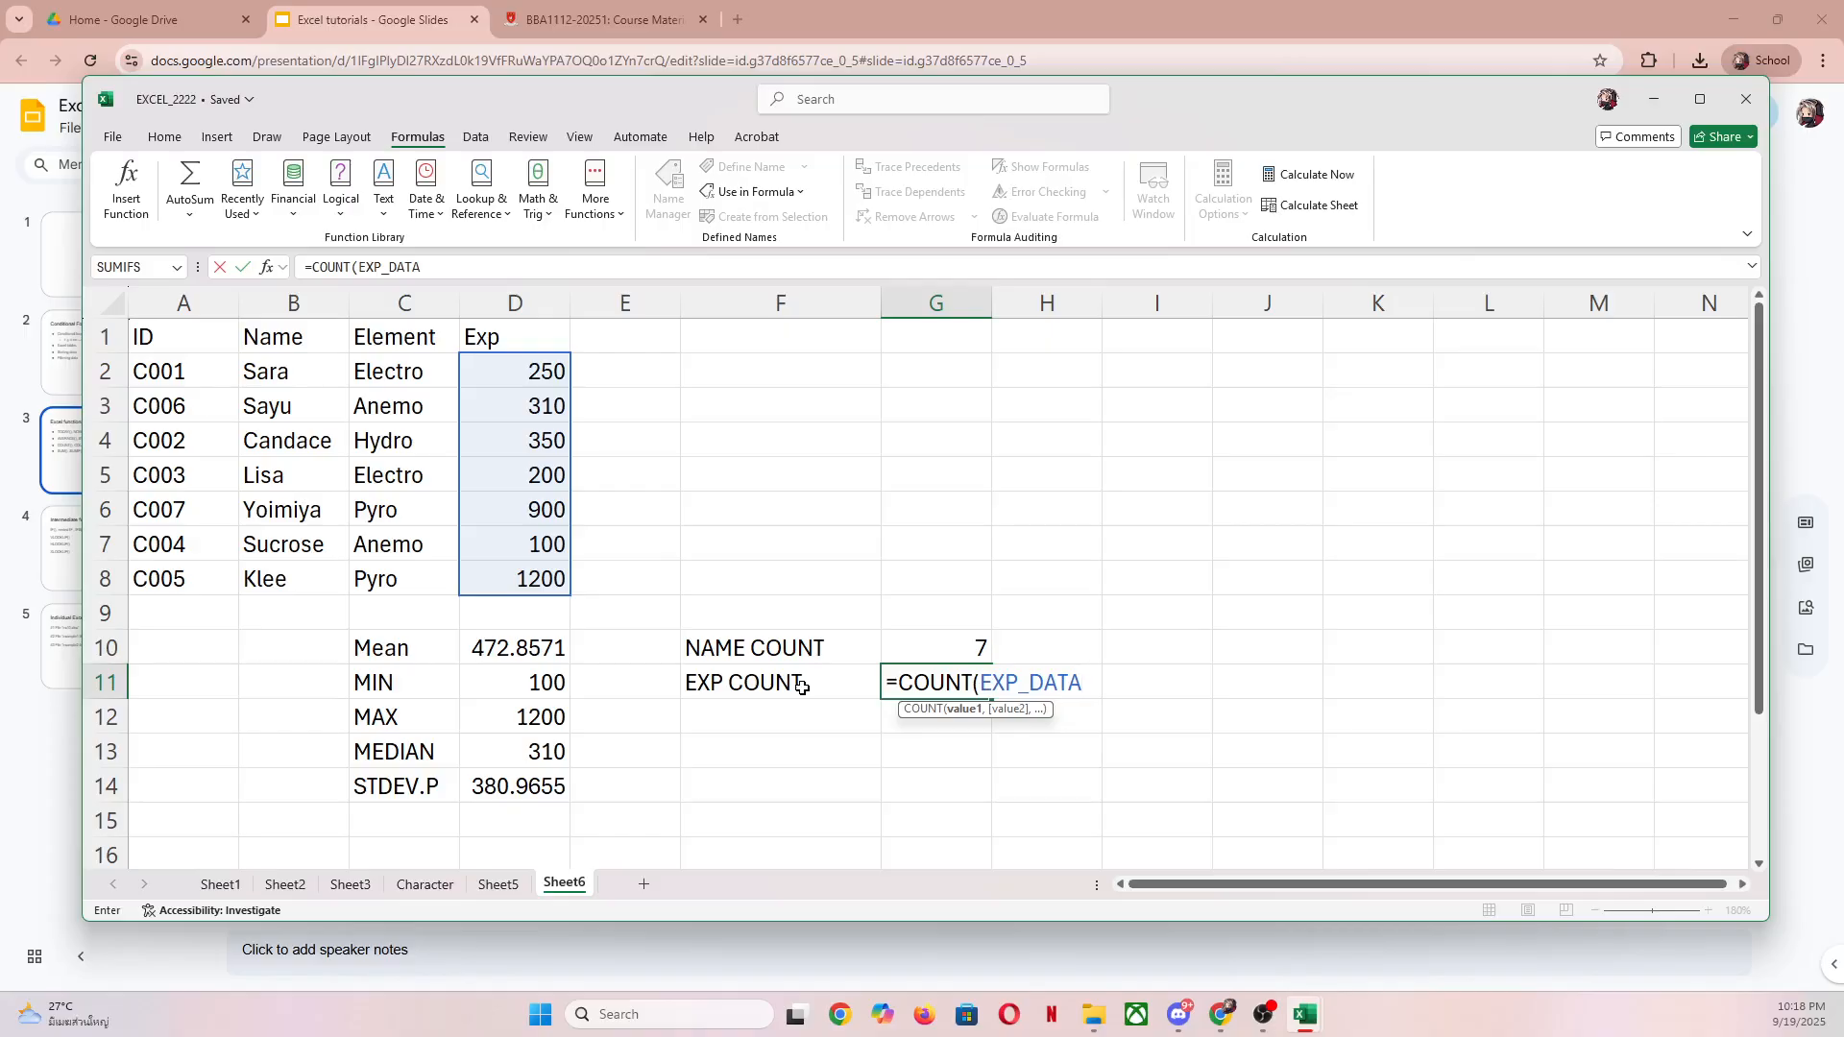
type(")")
key("Return")
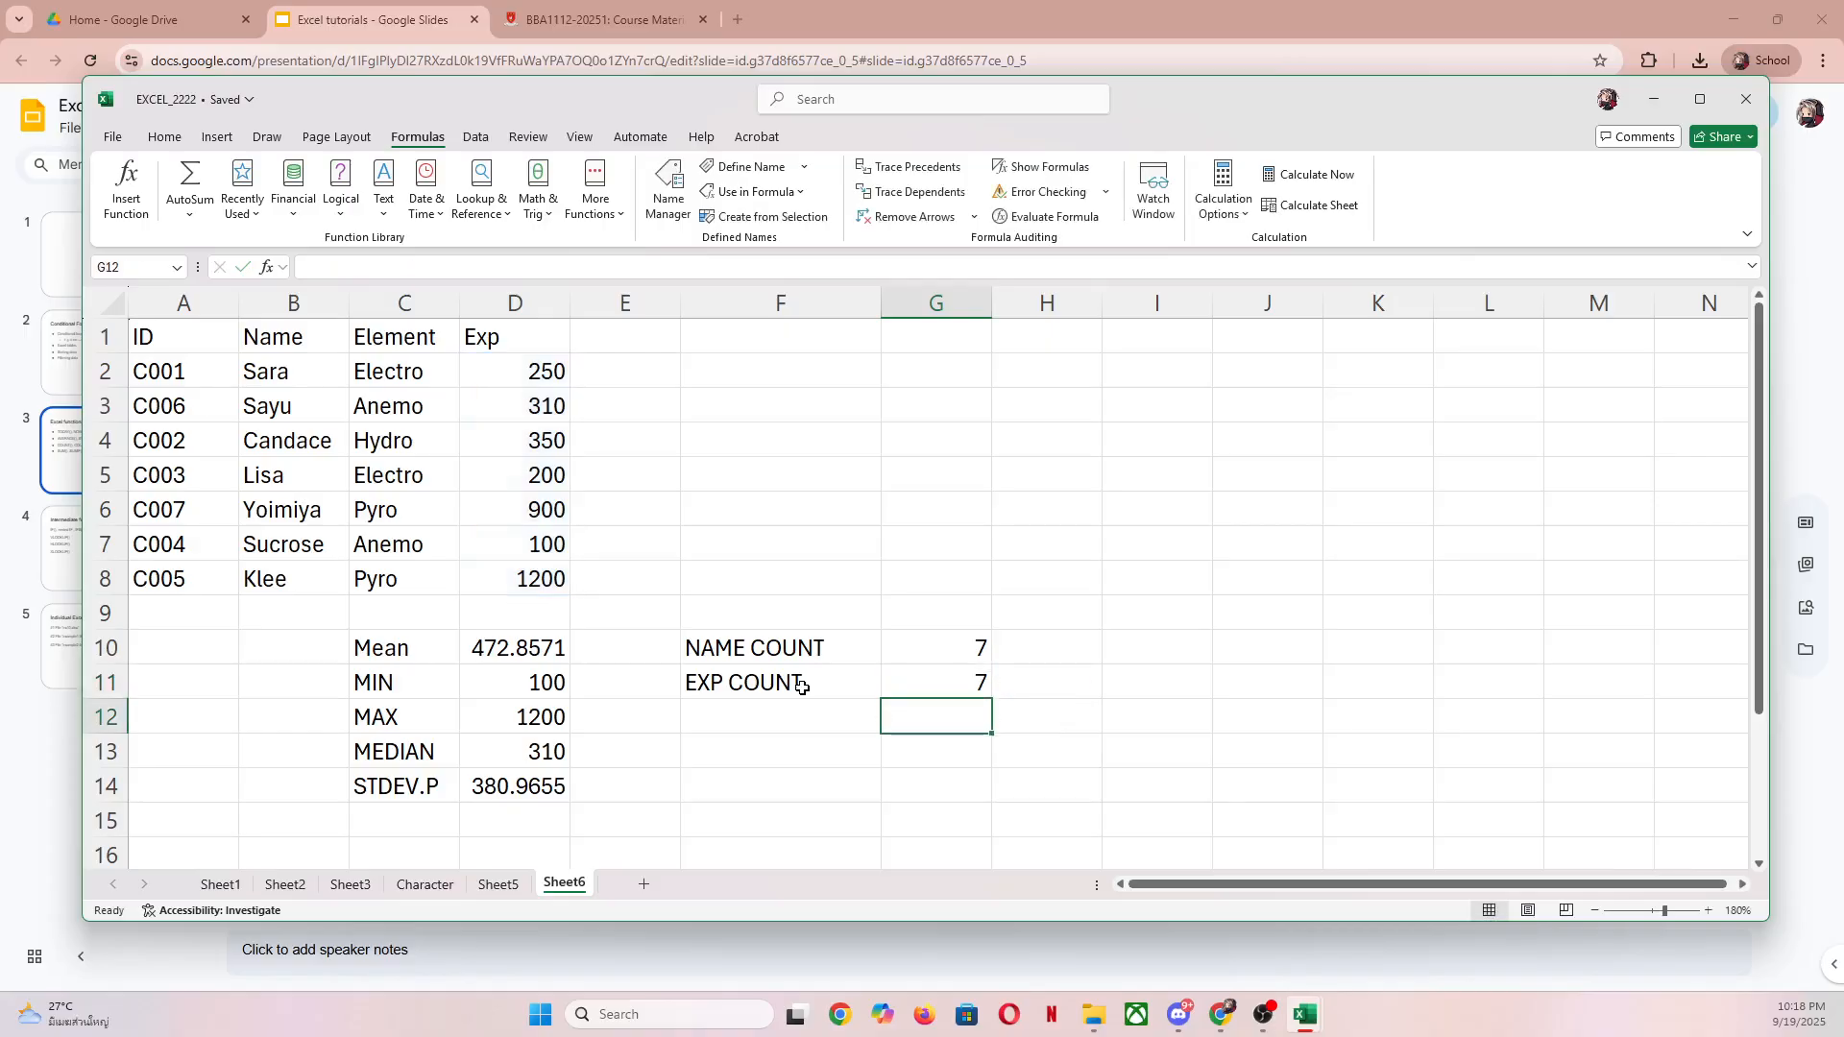
Step: Clear the Exp value in D4 to test the count with a blank cell, and re-enter 350
left_click(524, 437)
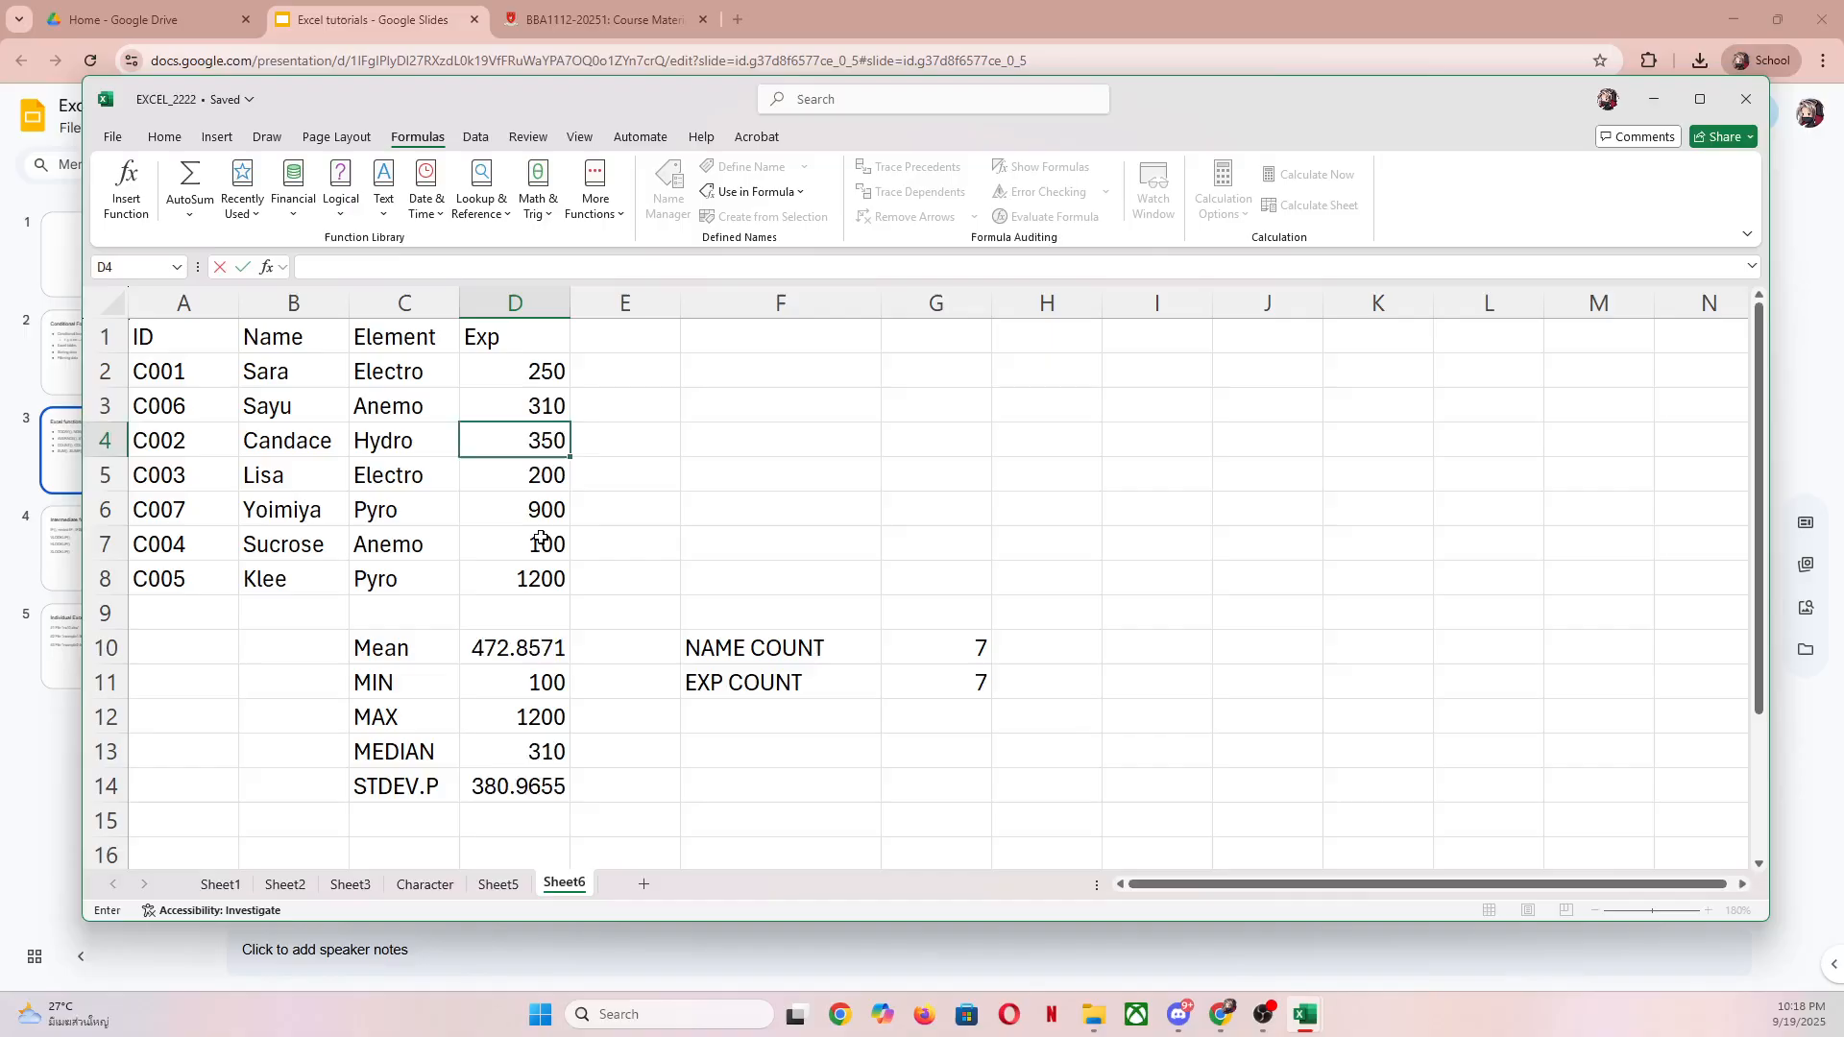
key("Return")
key("Up")
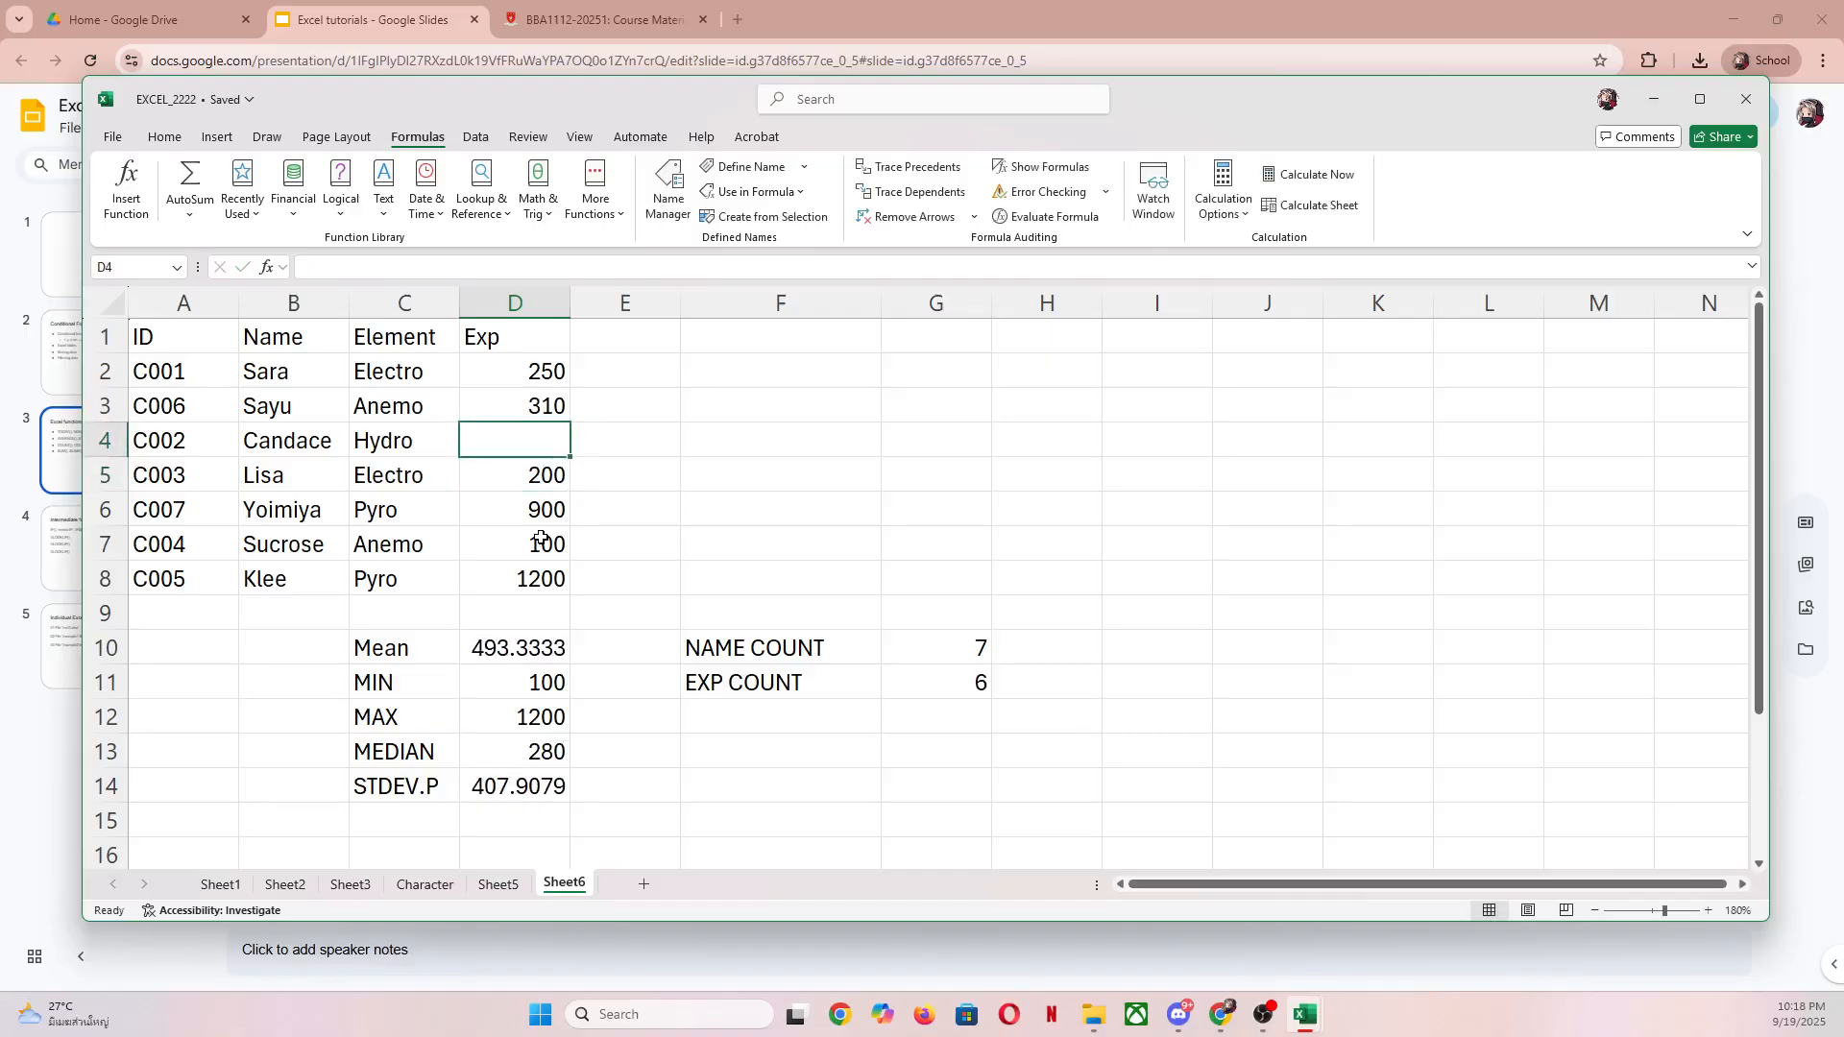
type("350")
key("Return")
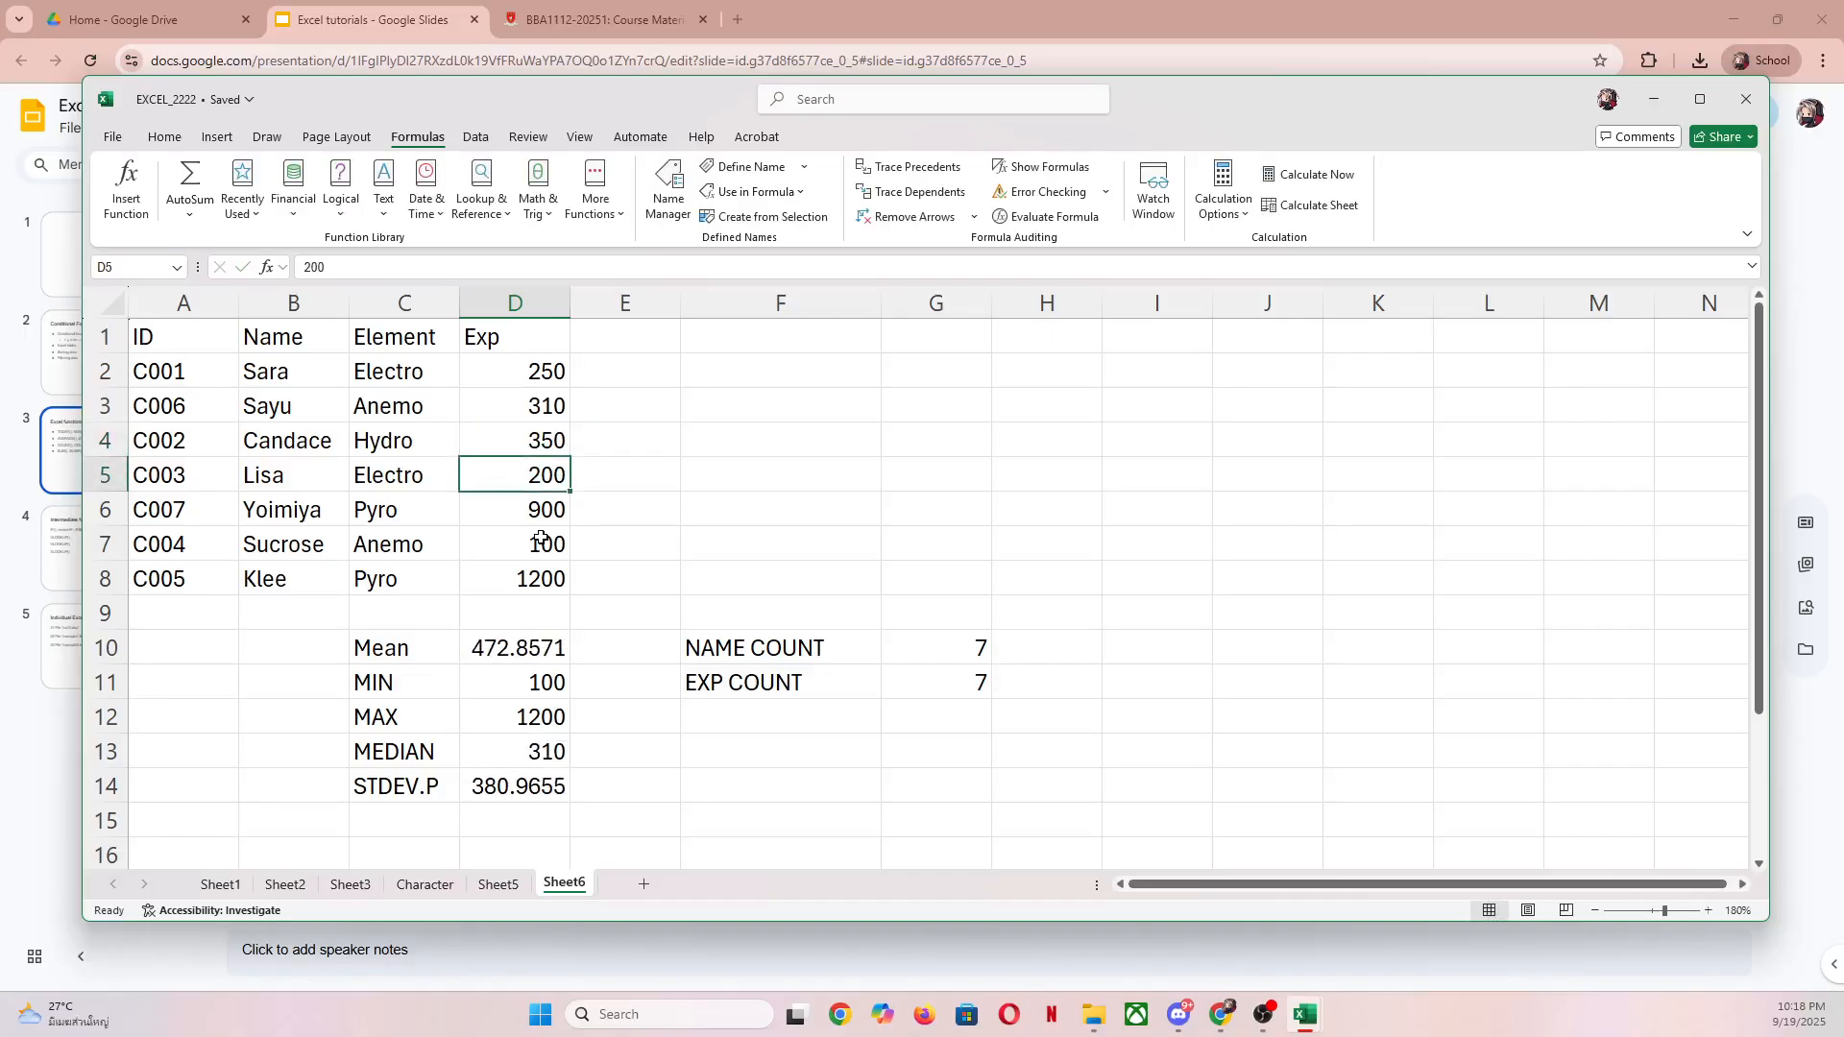
Step: Replace the Exp value in D4 with the text Three Fifty to test COUNT on a text entry
key("Up")
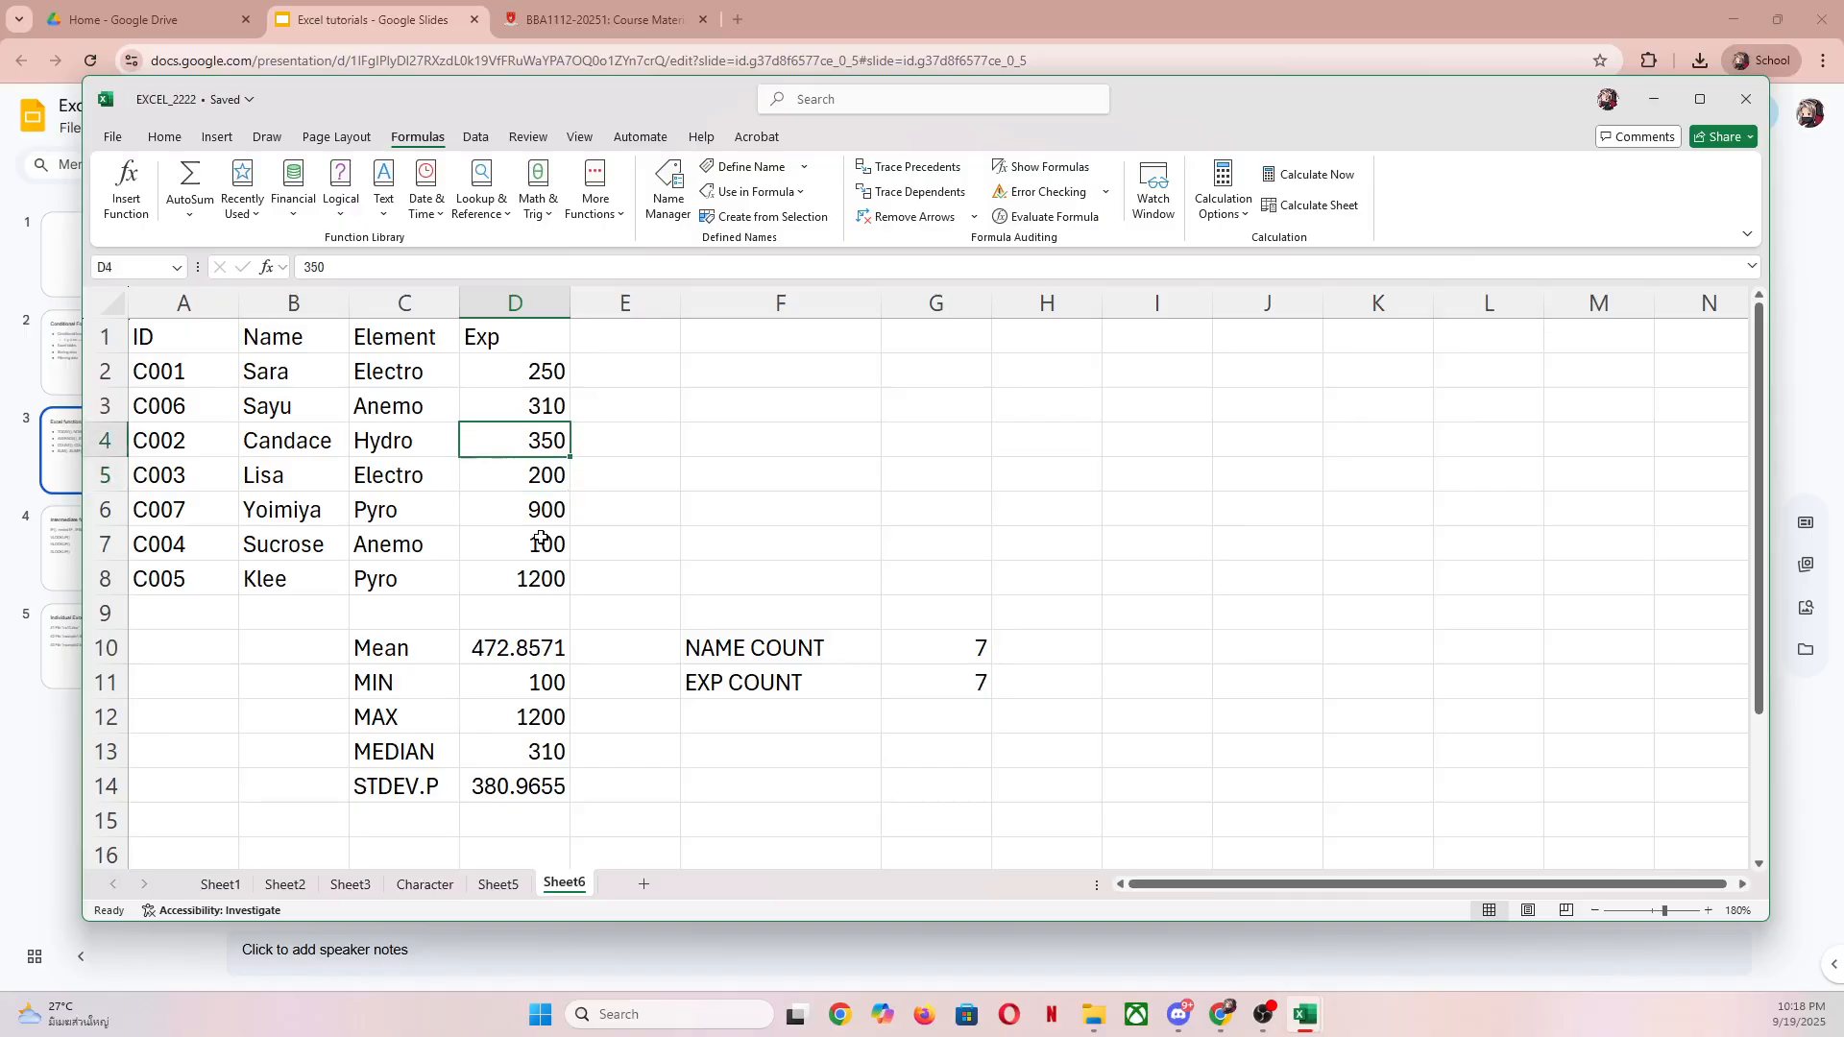
type("hree")
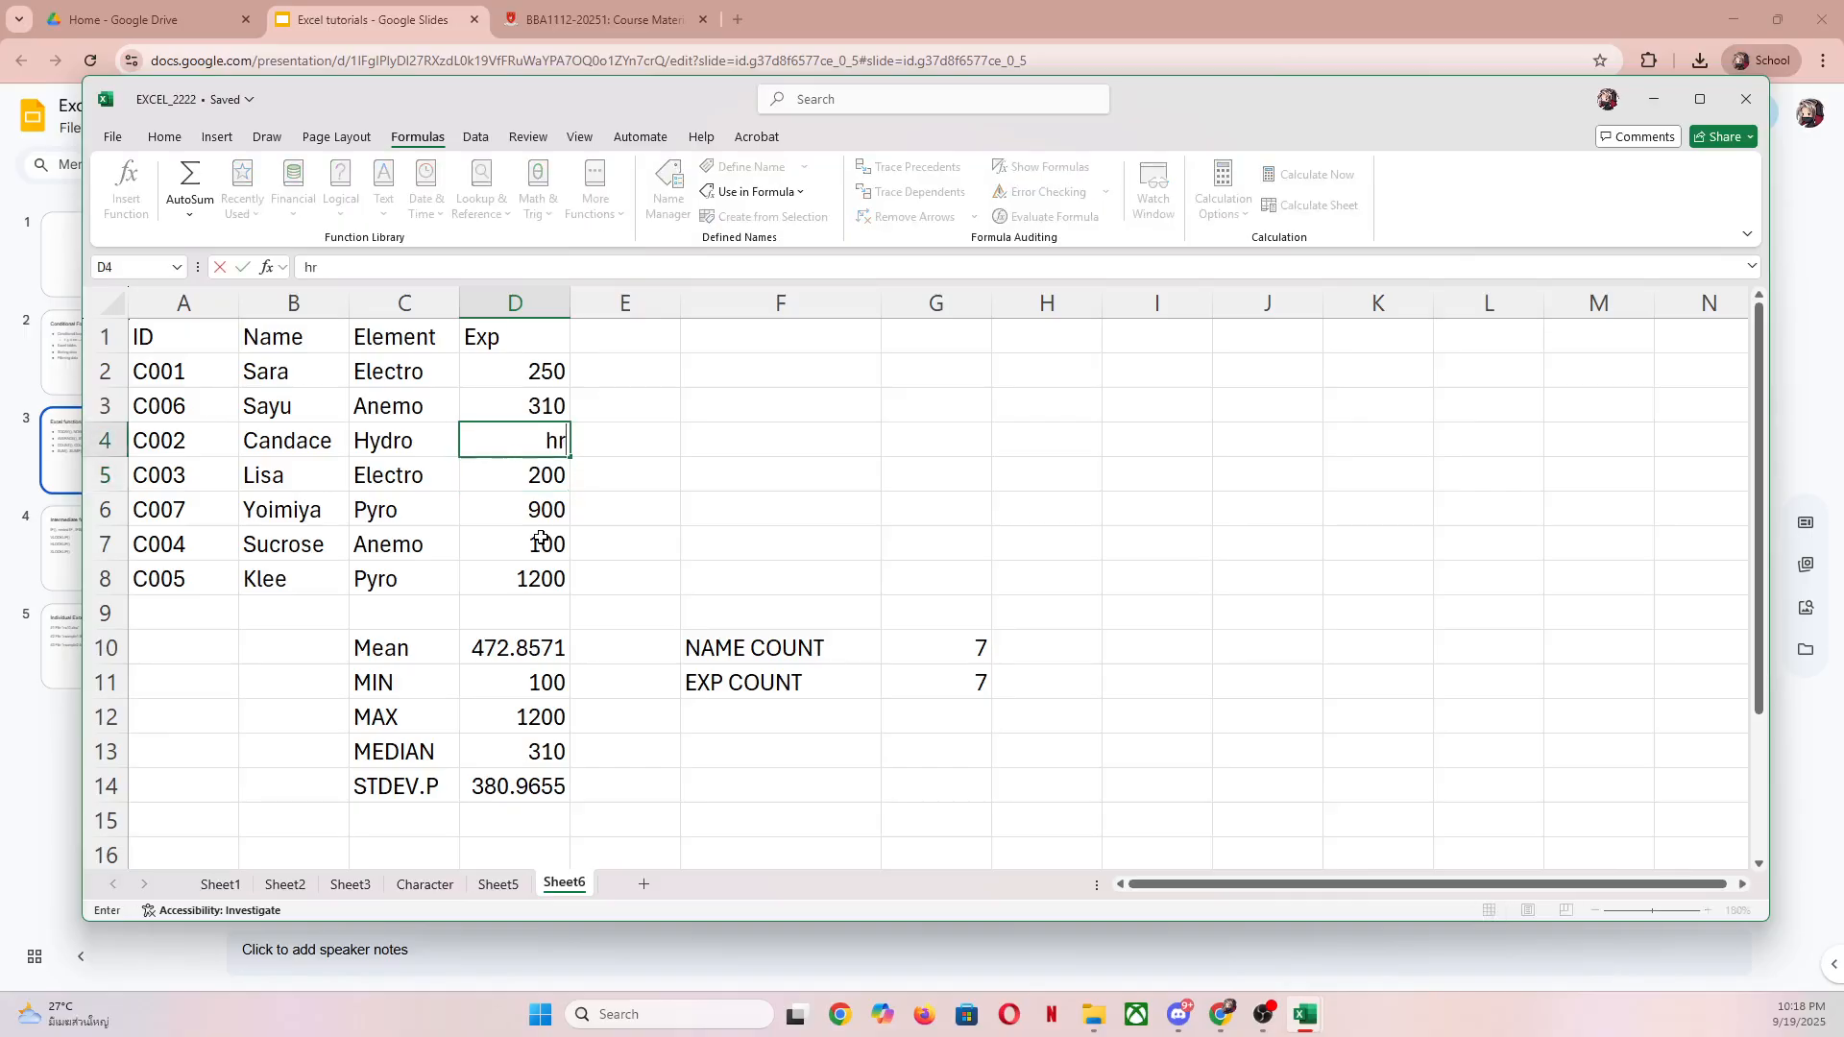
key("BackSpace")
key("BackSpace")
key("BackSpace")
key("BackSpace")
type("Three Fifty")
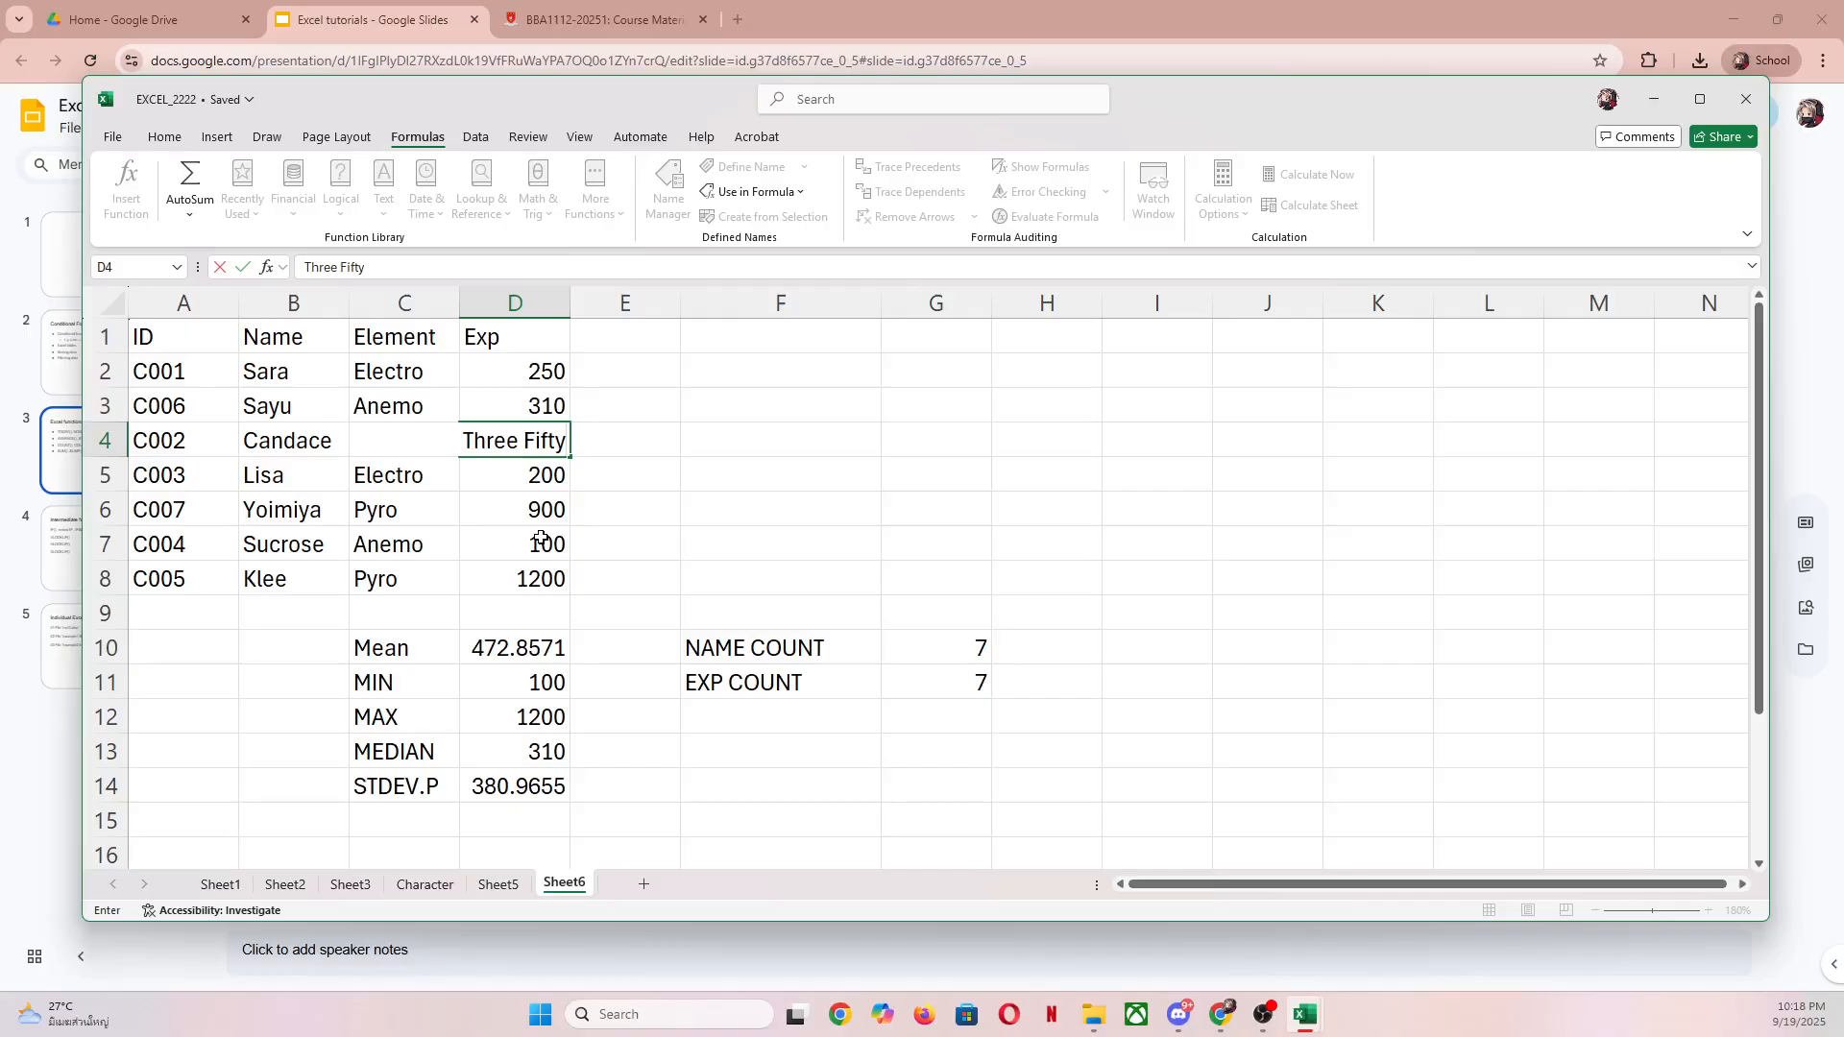
key("Return")
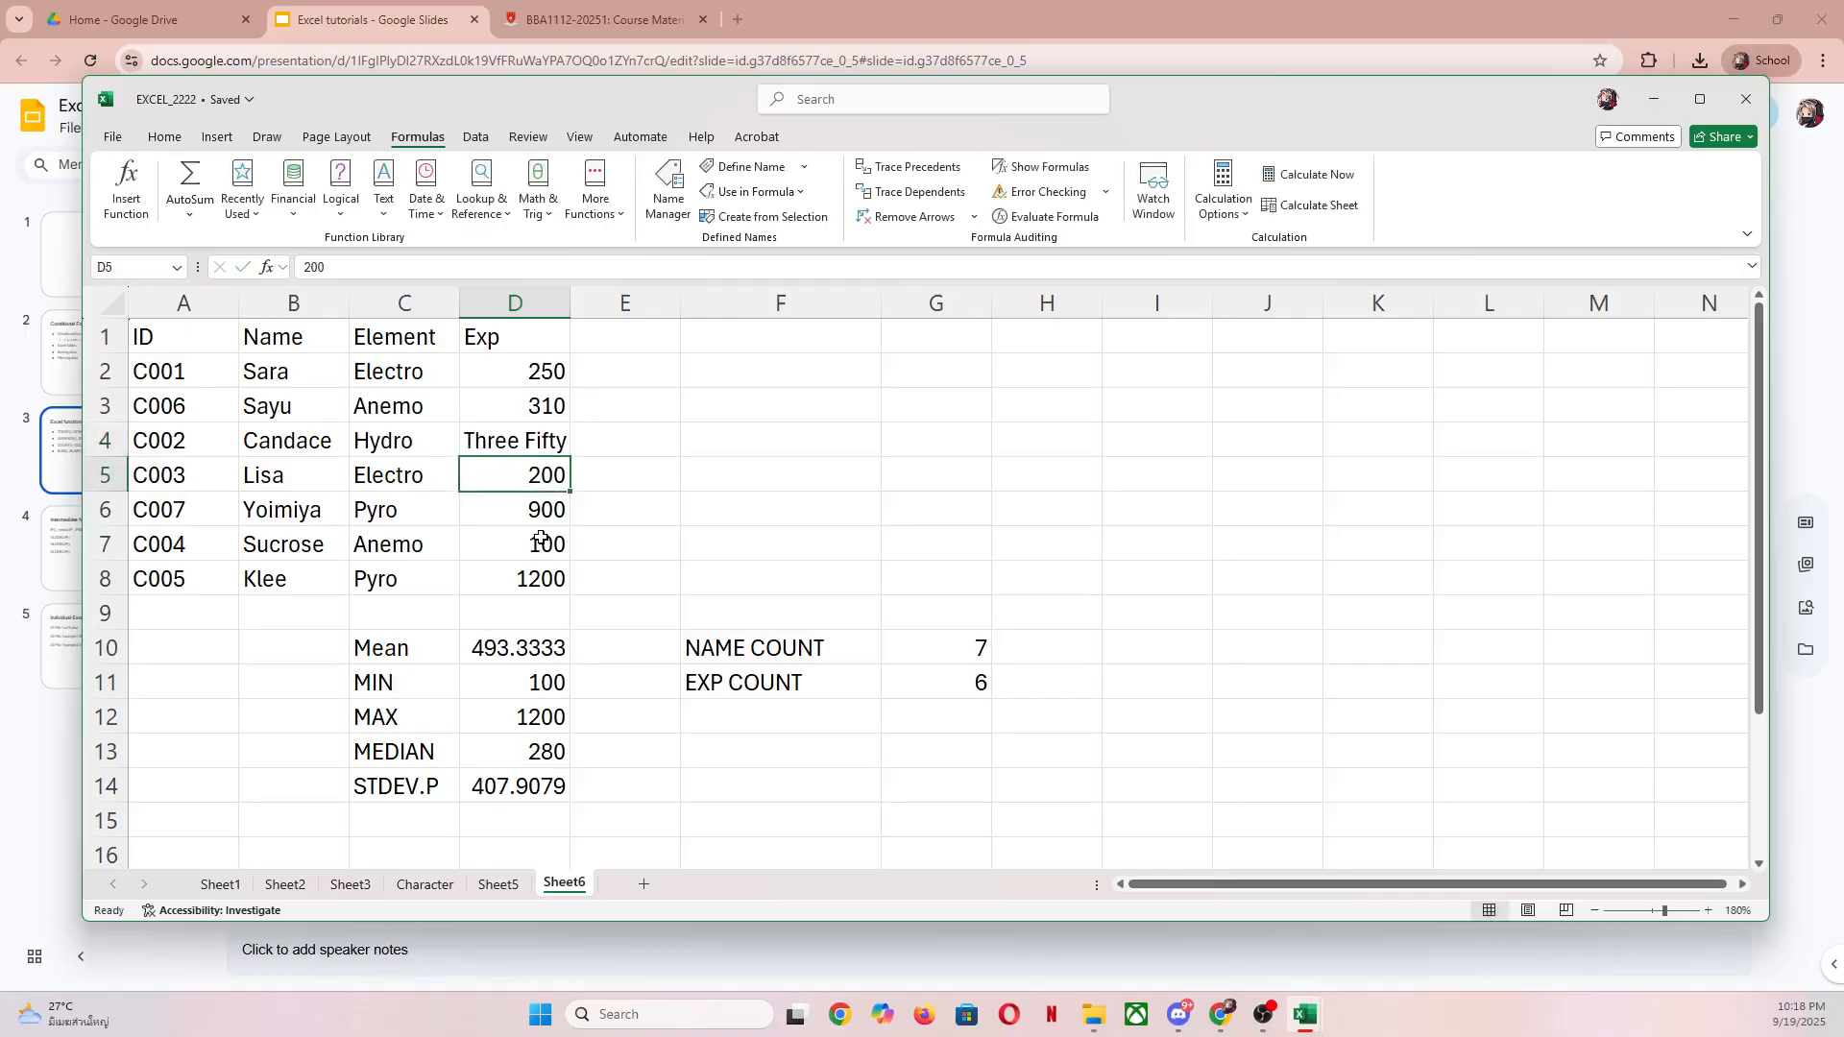
Step: Inspect the EXP COUNT formula in G11 and restore the Exp value in D4 to 350
double_click(938, 686)
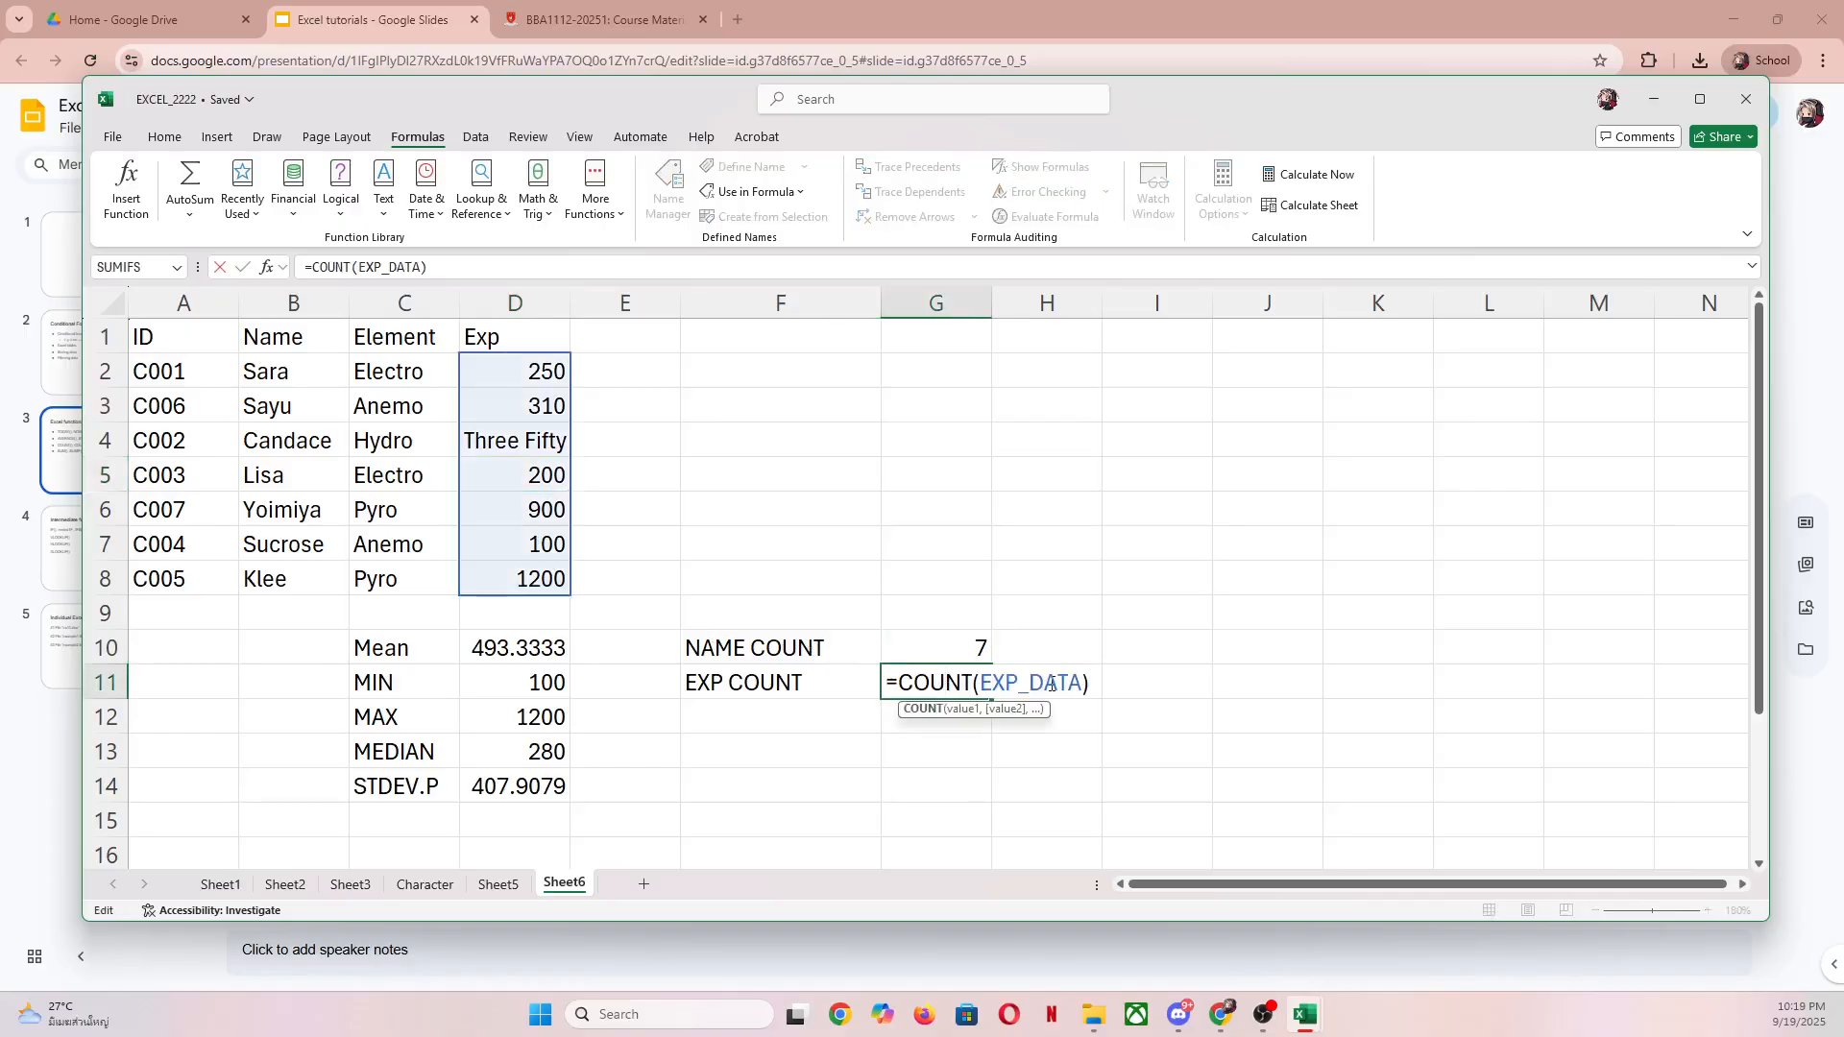
key("Return")
key("Left")
key("Left")
key("Left")
key("Up")
key("Up")
key("Up")
key("Up")
key("Up")
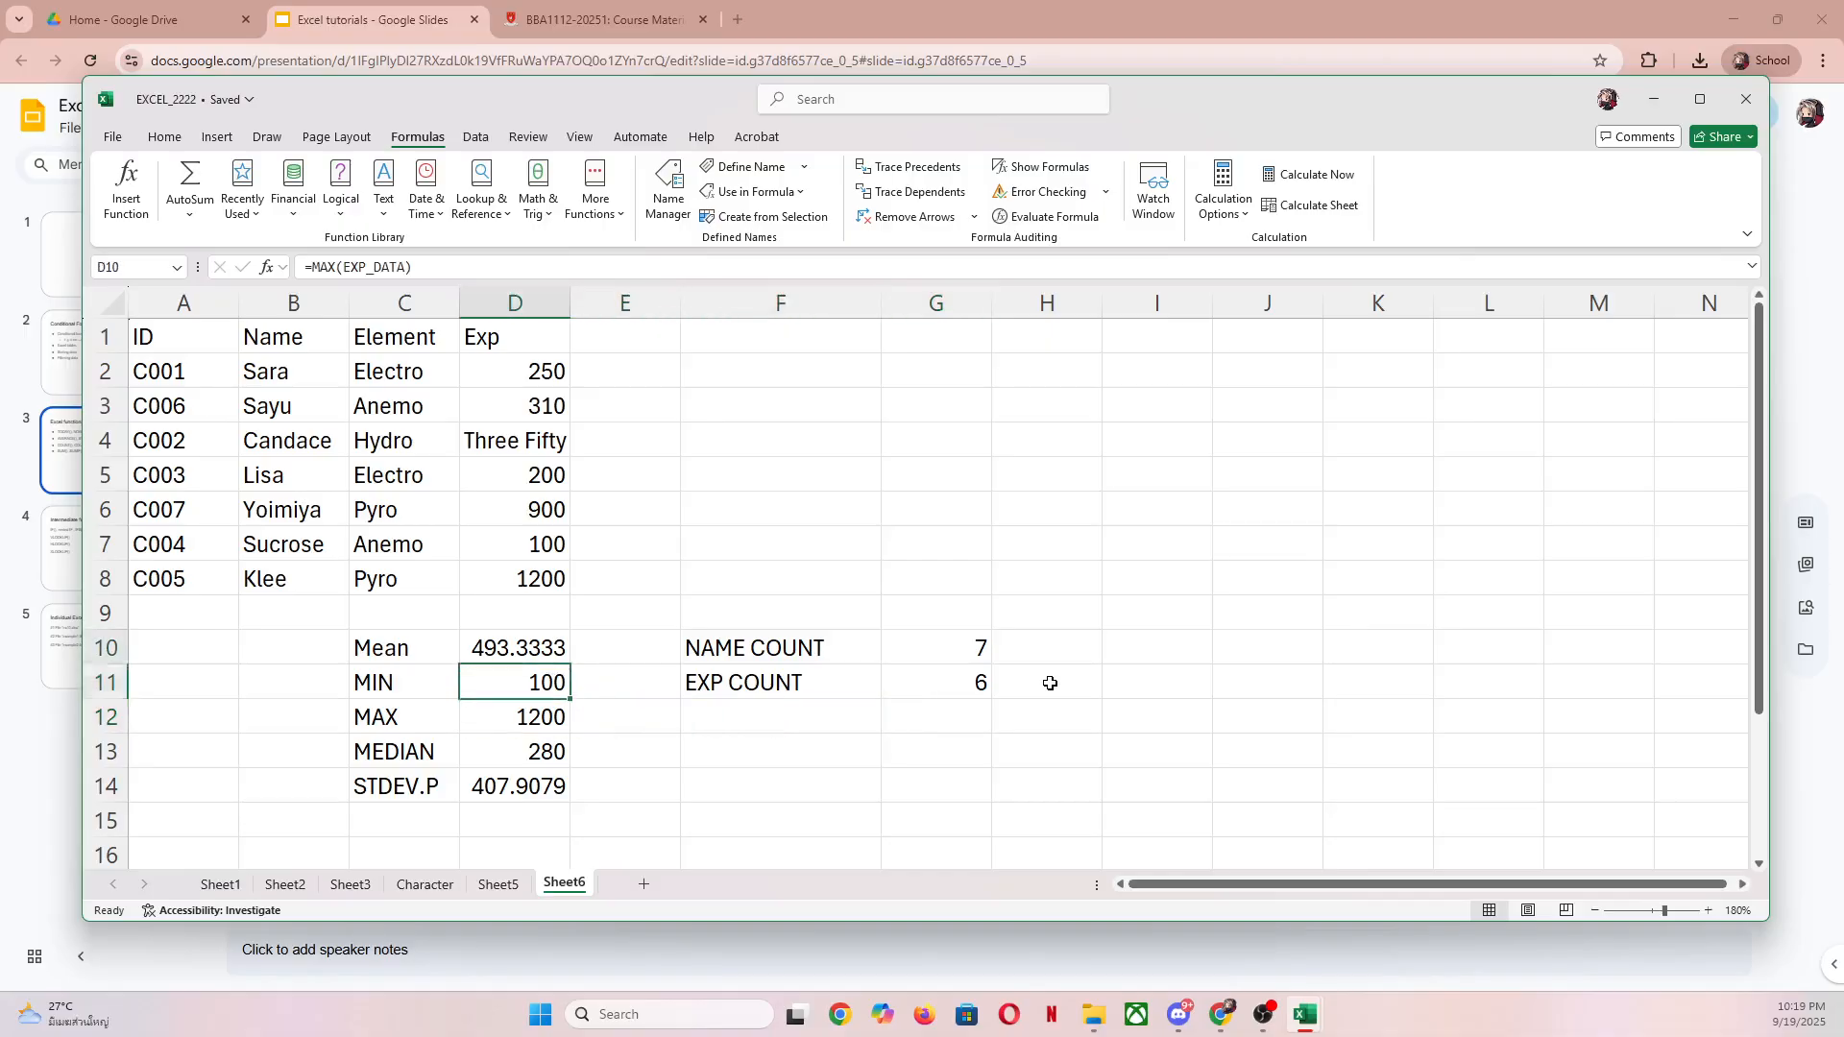
key("Up")
key("Up")
key("Up")
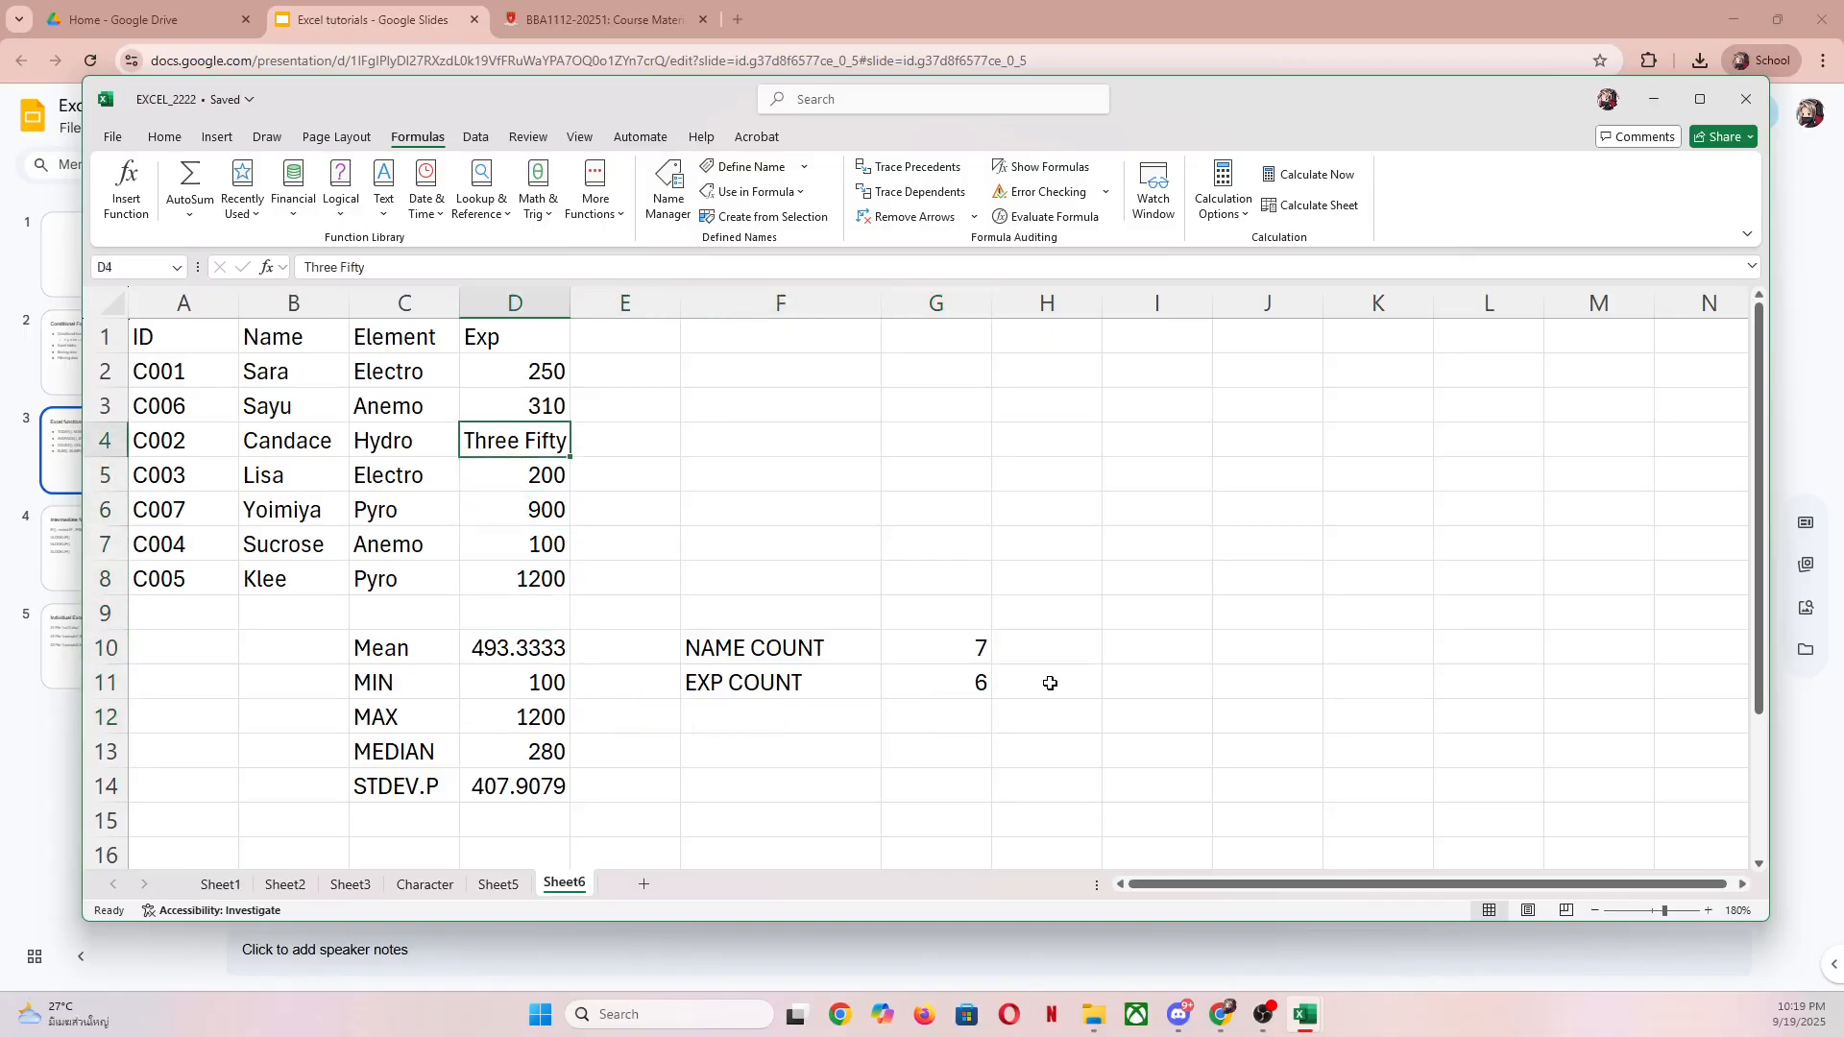
type("350")
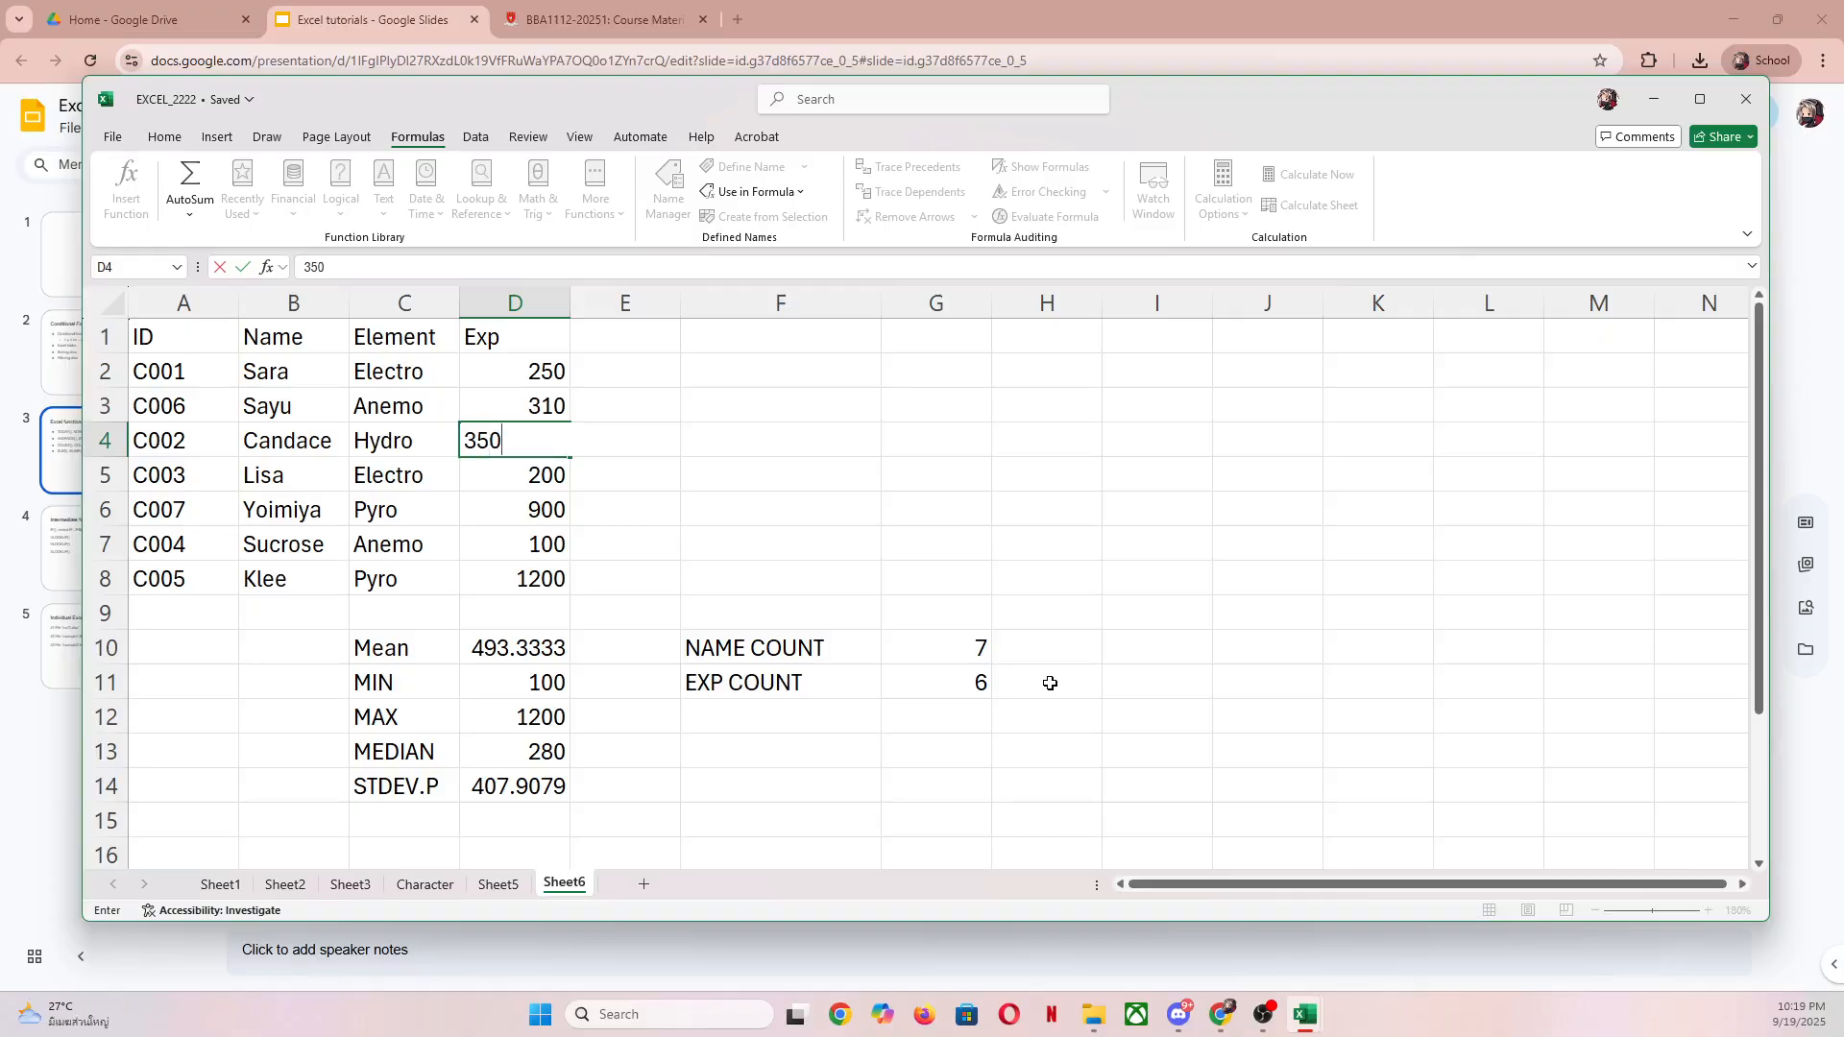
key("Return")
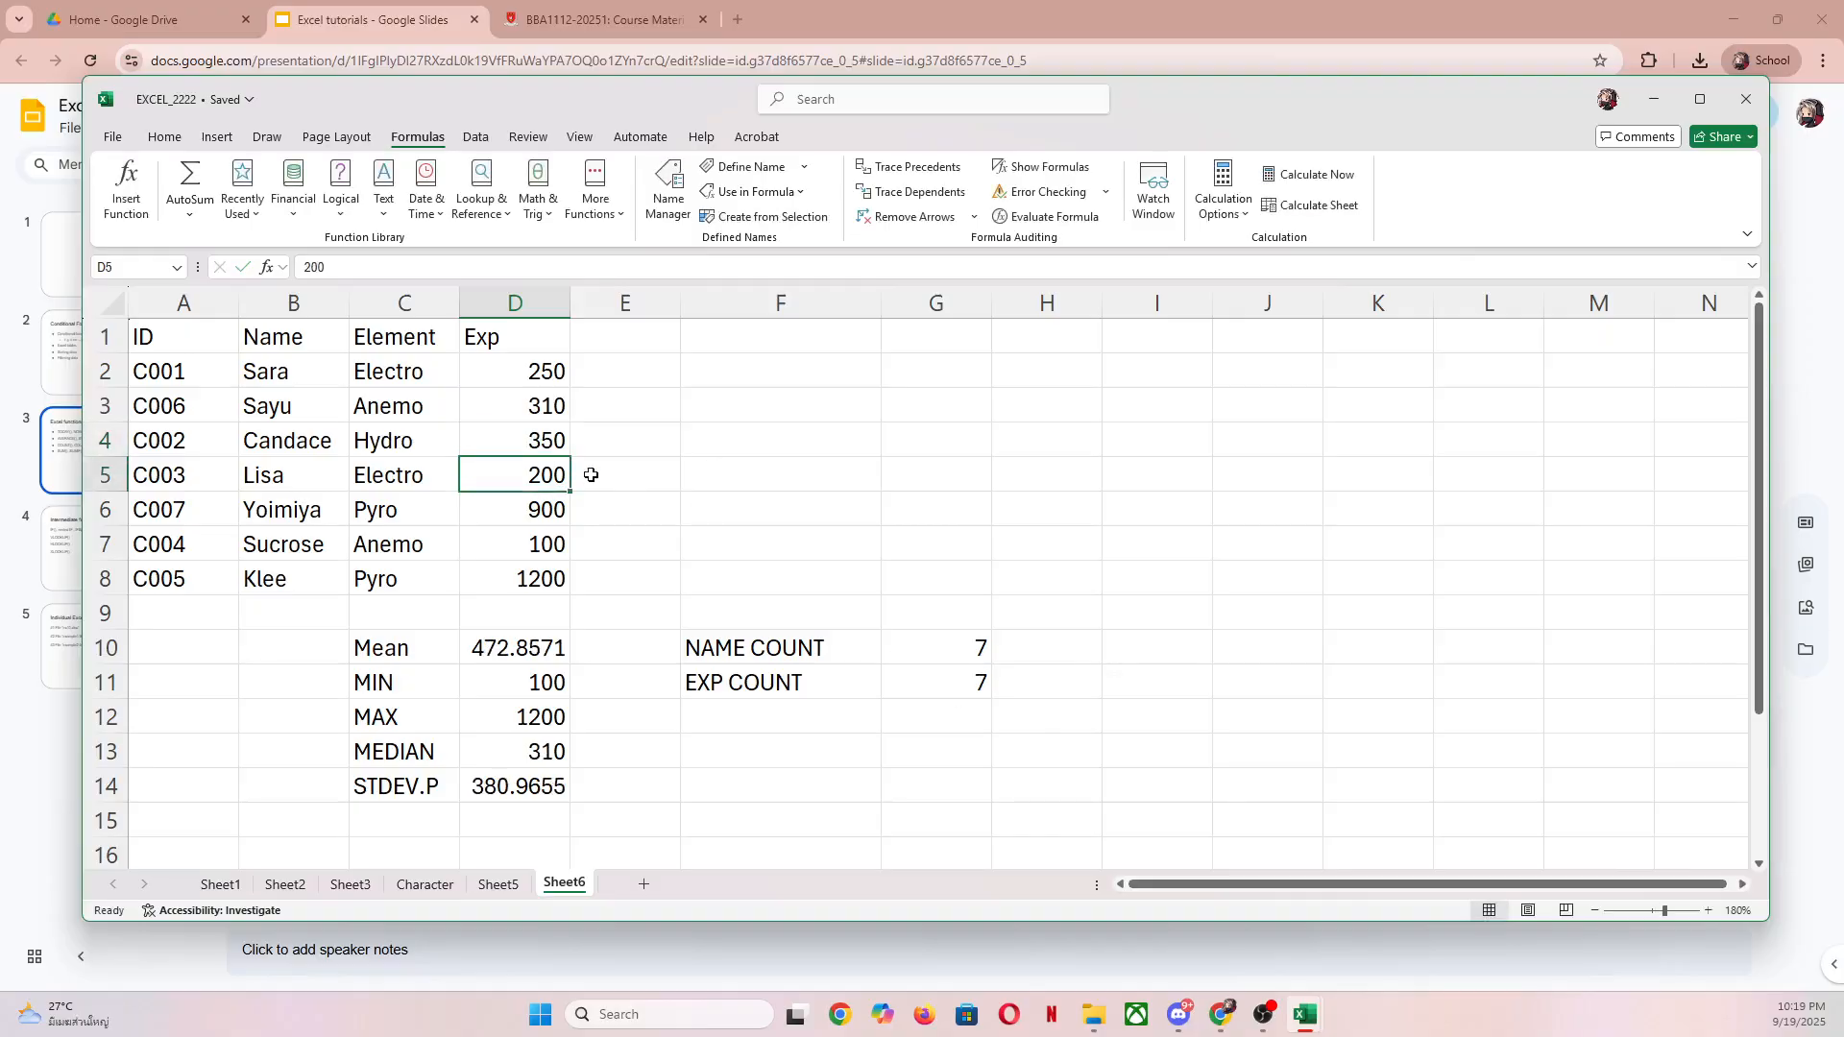
Step: Compare the COUNTA formula in G10 with the COUNT formula in G11 and the ranges they reference
left_click(899, 679)
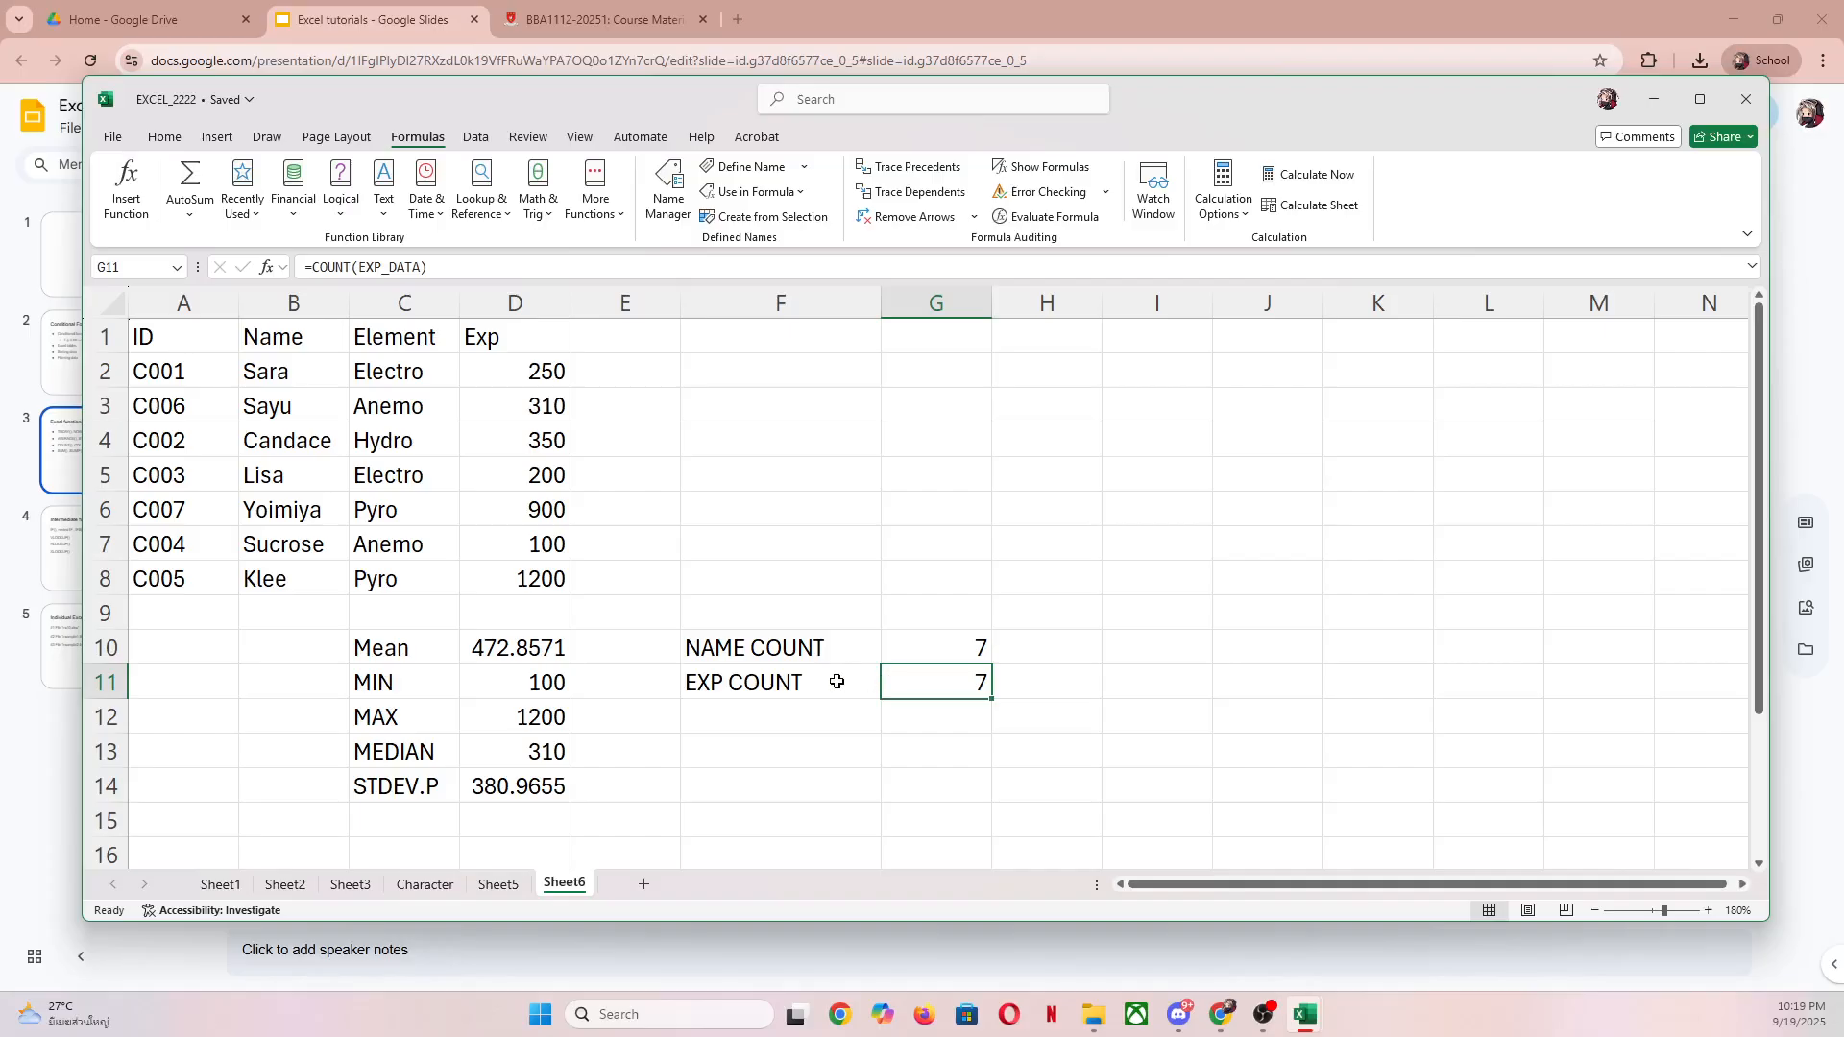
left_click(986, 652)
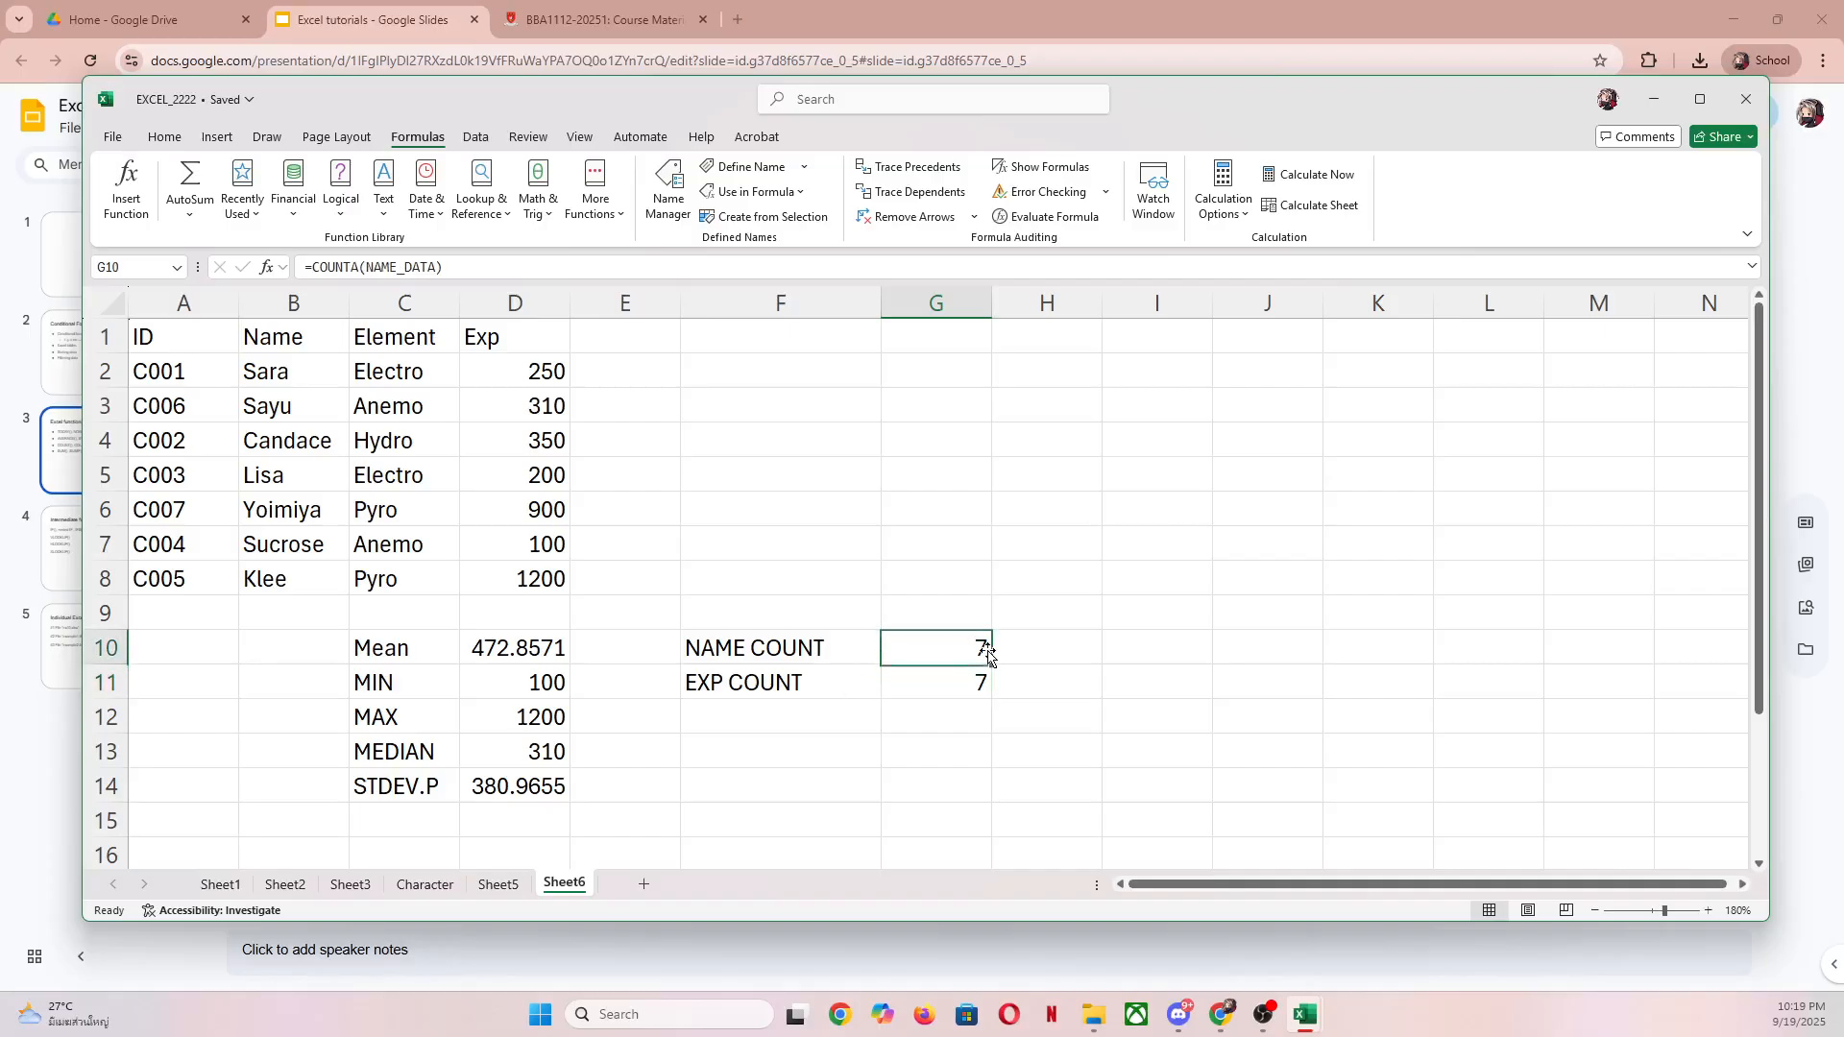
double_click(958, 649)
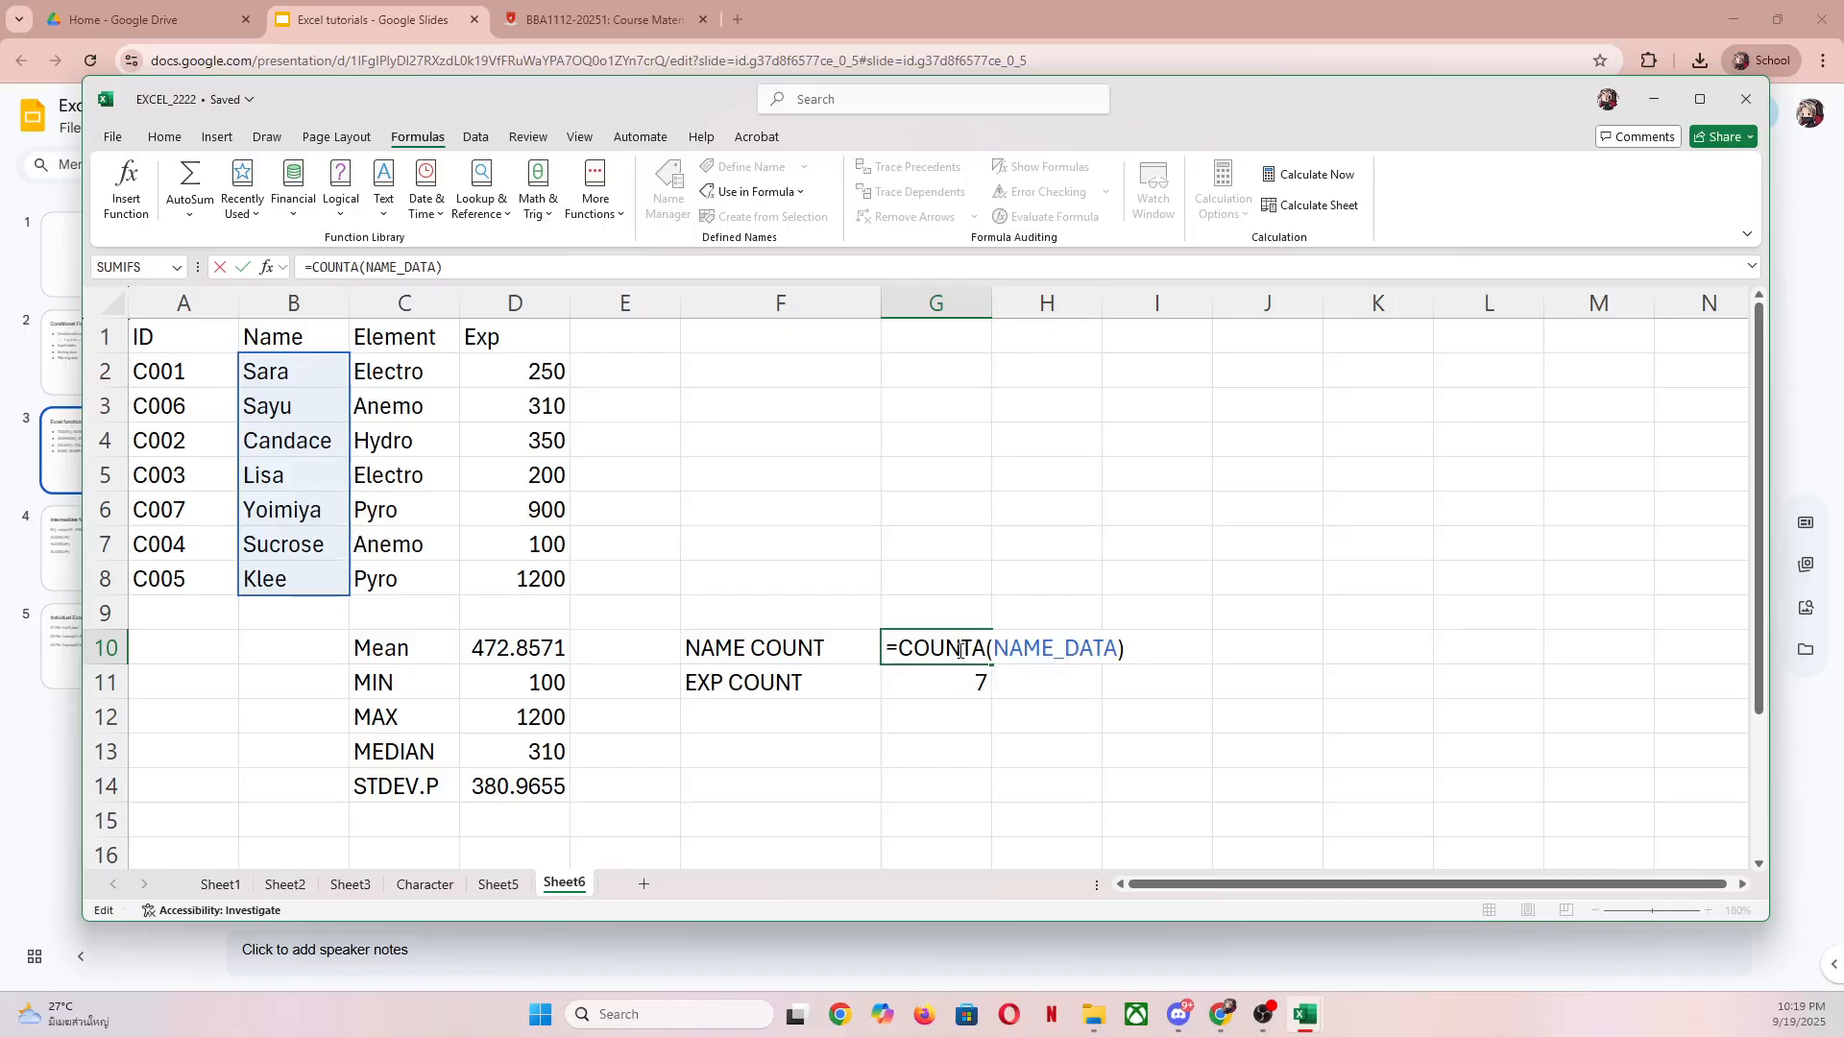
key("Return")
double_click(942, 684)
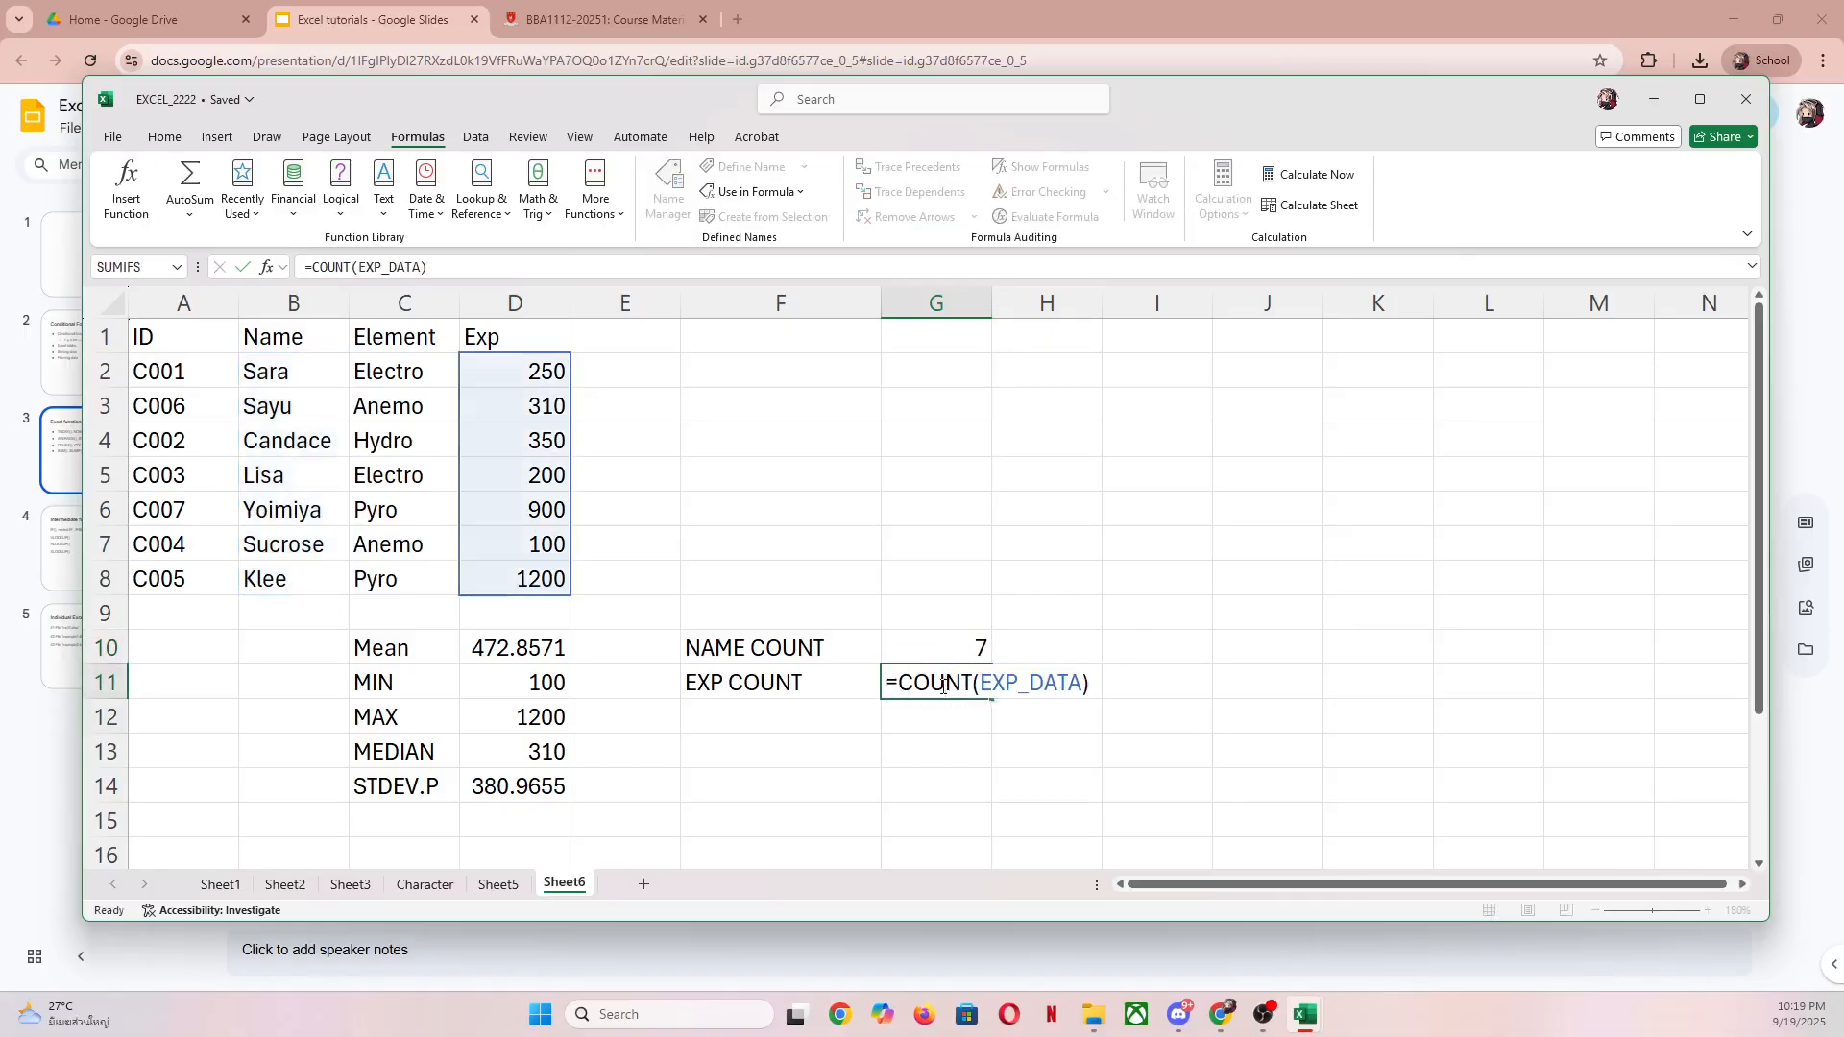
key("Return")
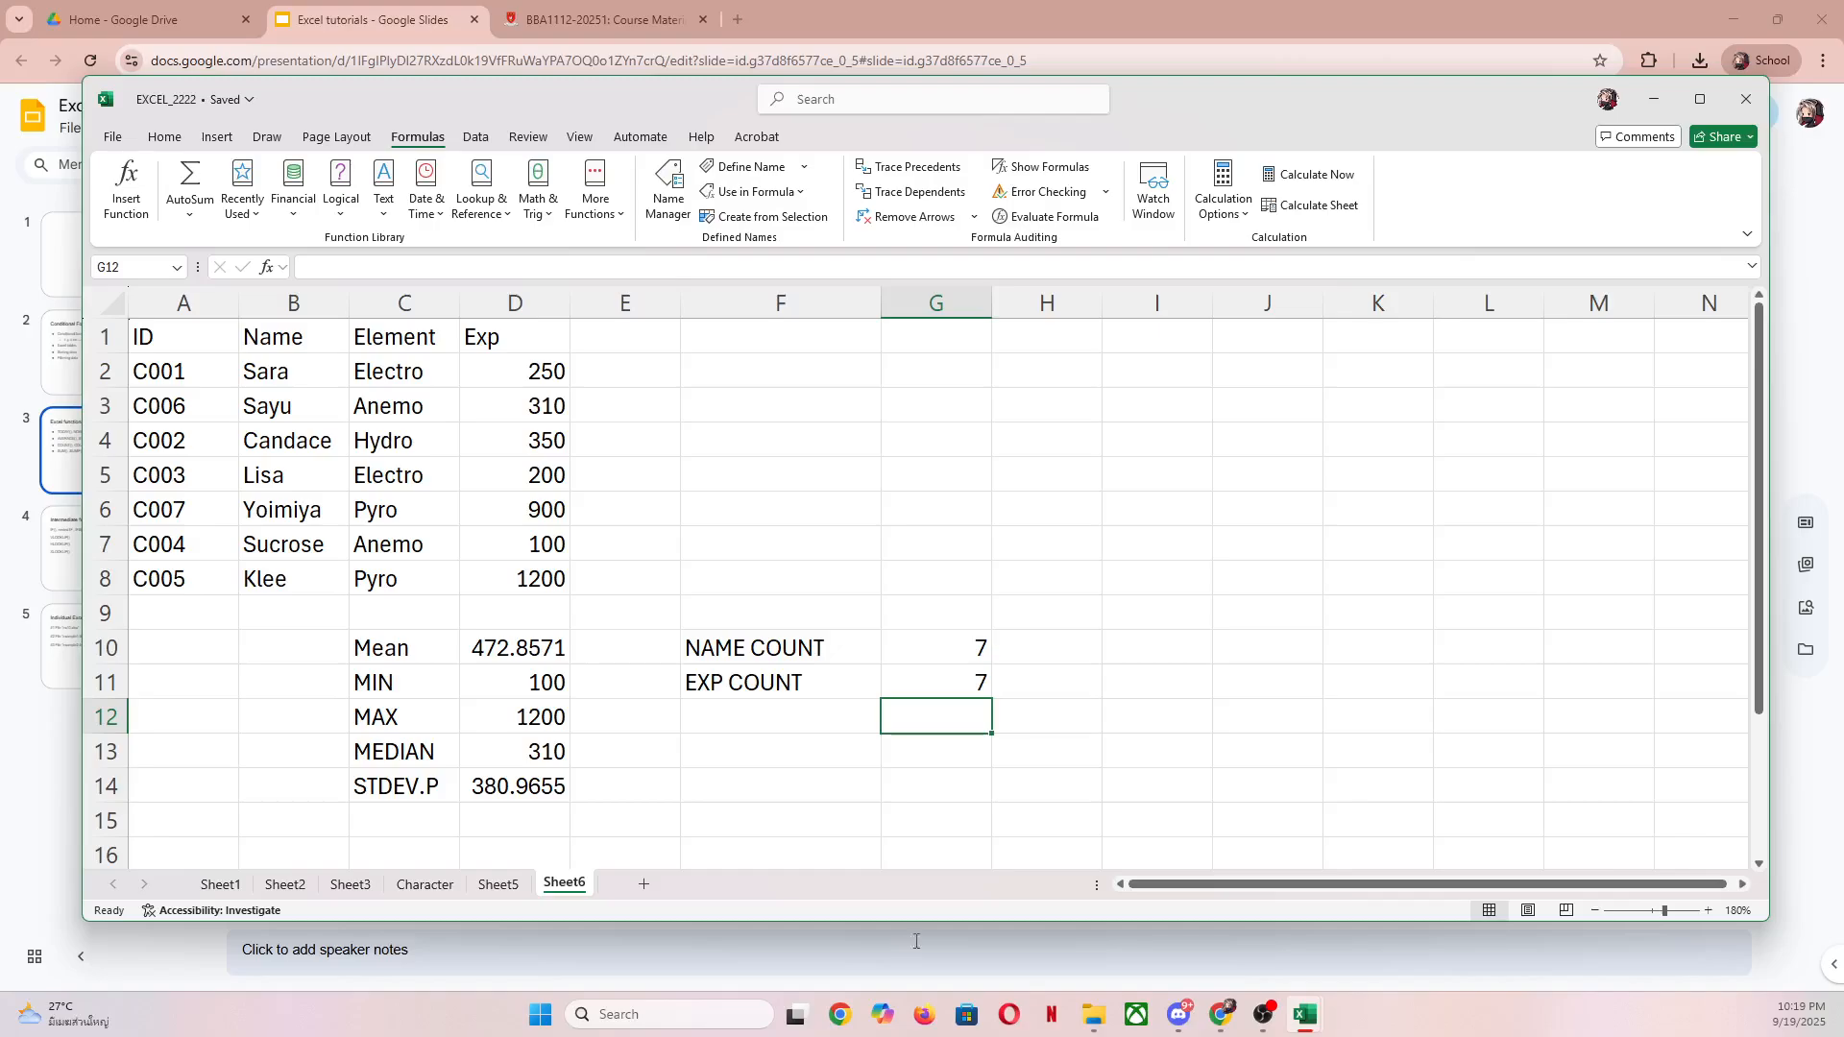
Step: Switch to the Google Slides presentation to check the Excel functions list, and return to the Excel workbook
left_click(1418, 3)
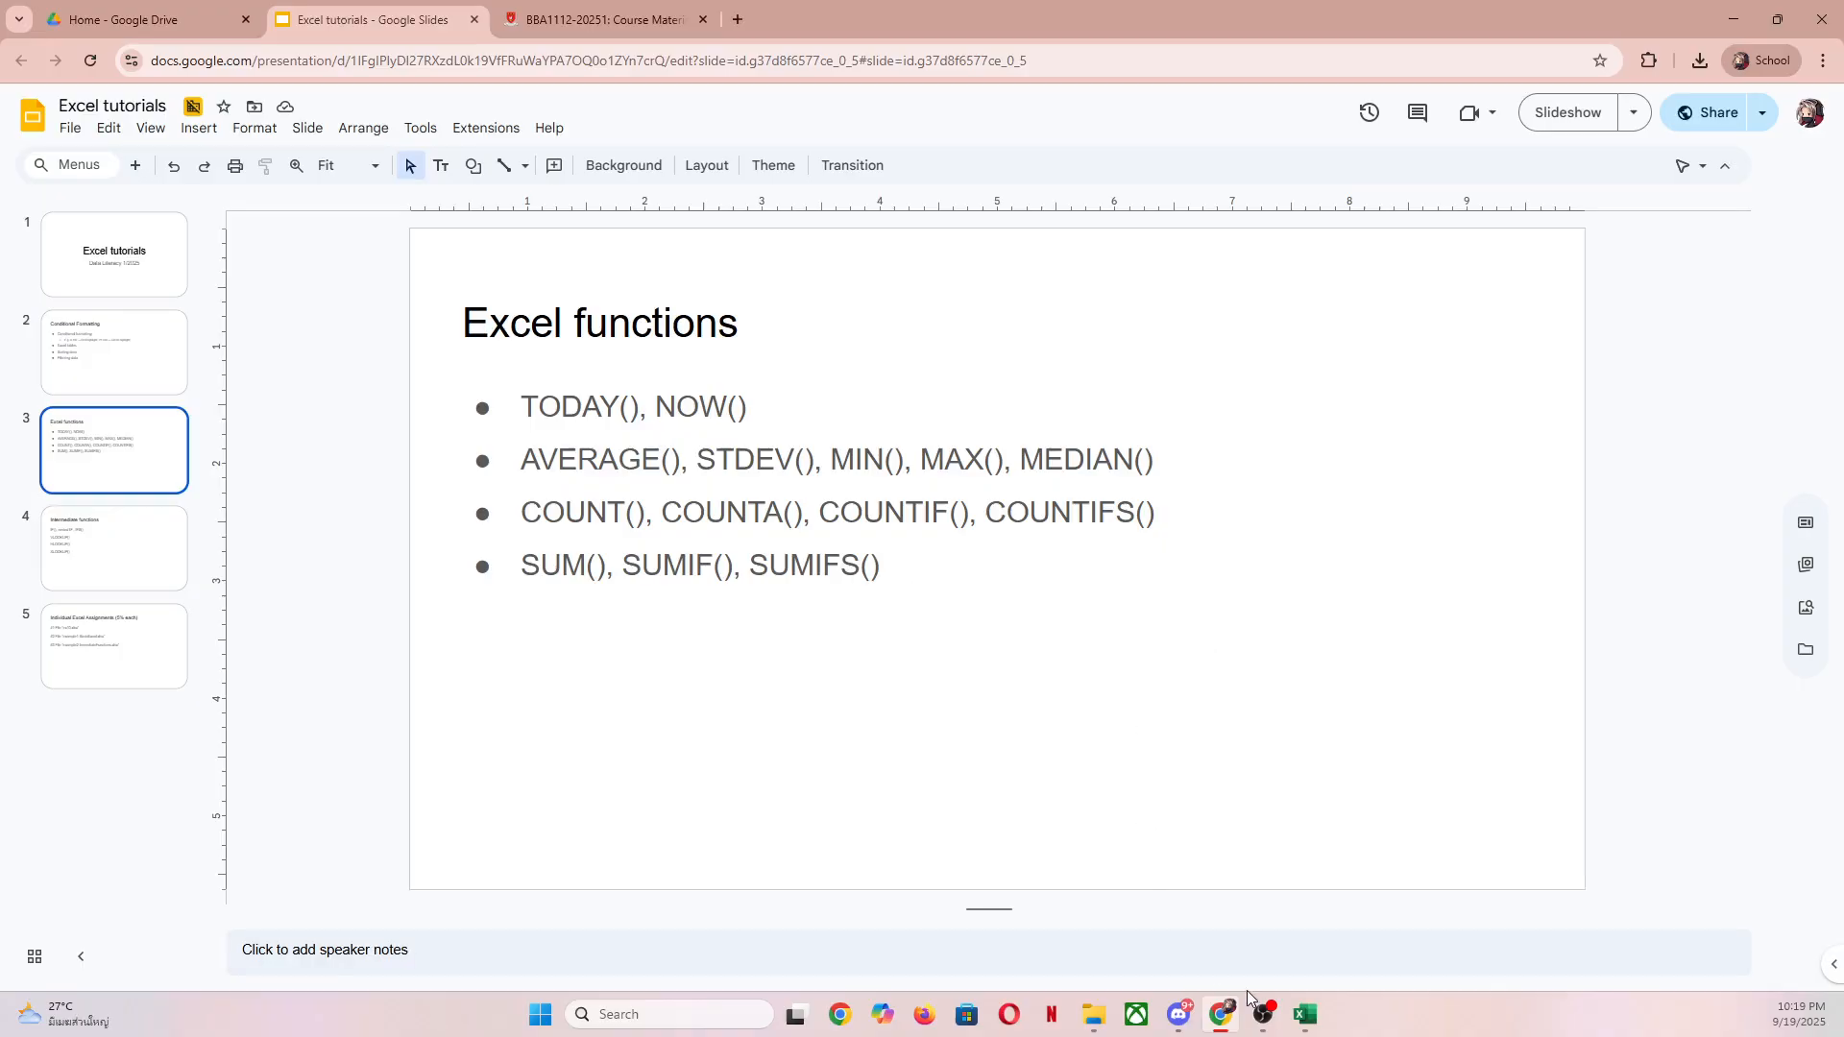
mouse_move(1304, 1014)
left_click(1374, 972)
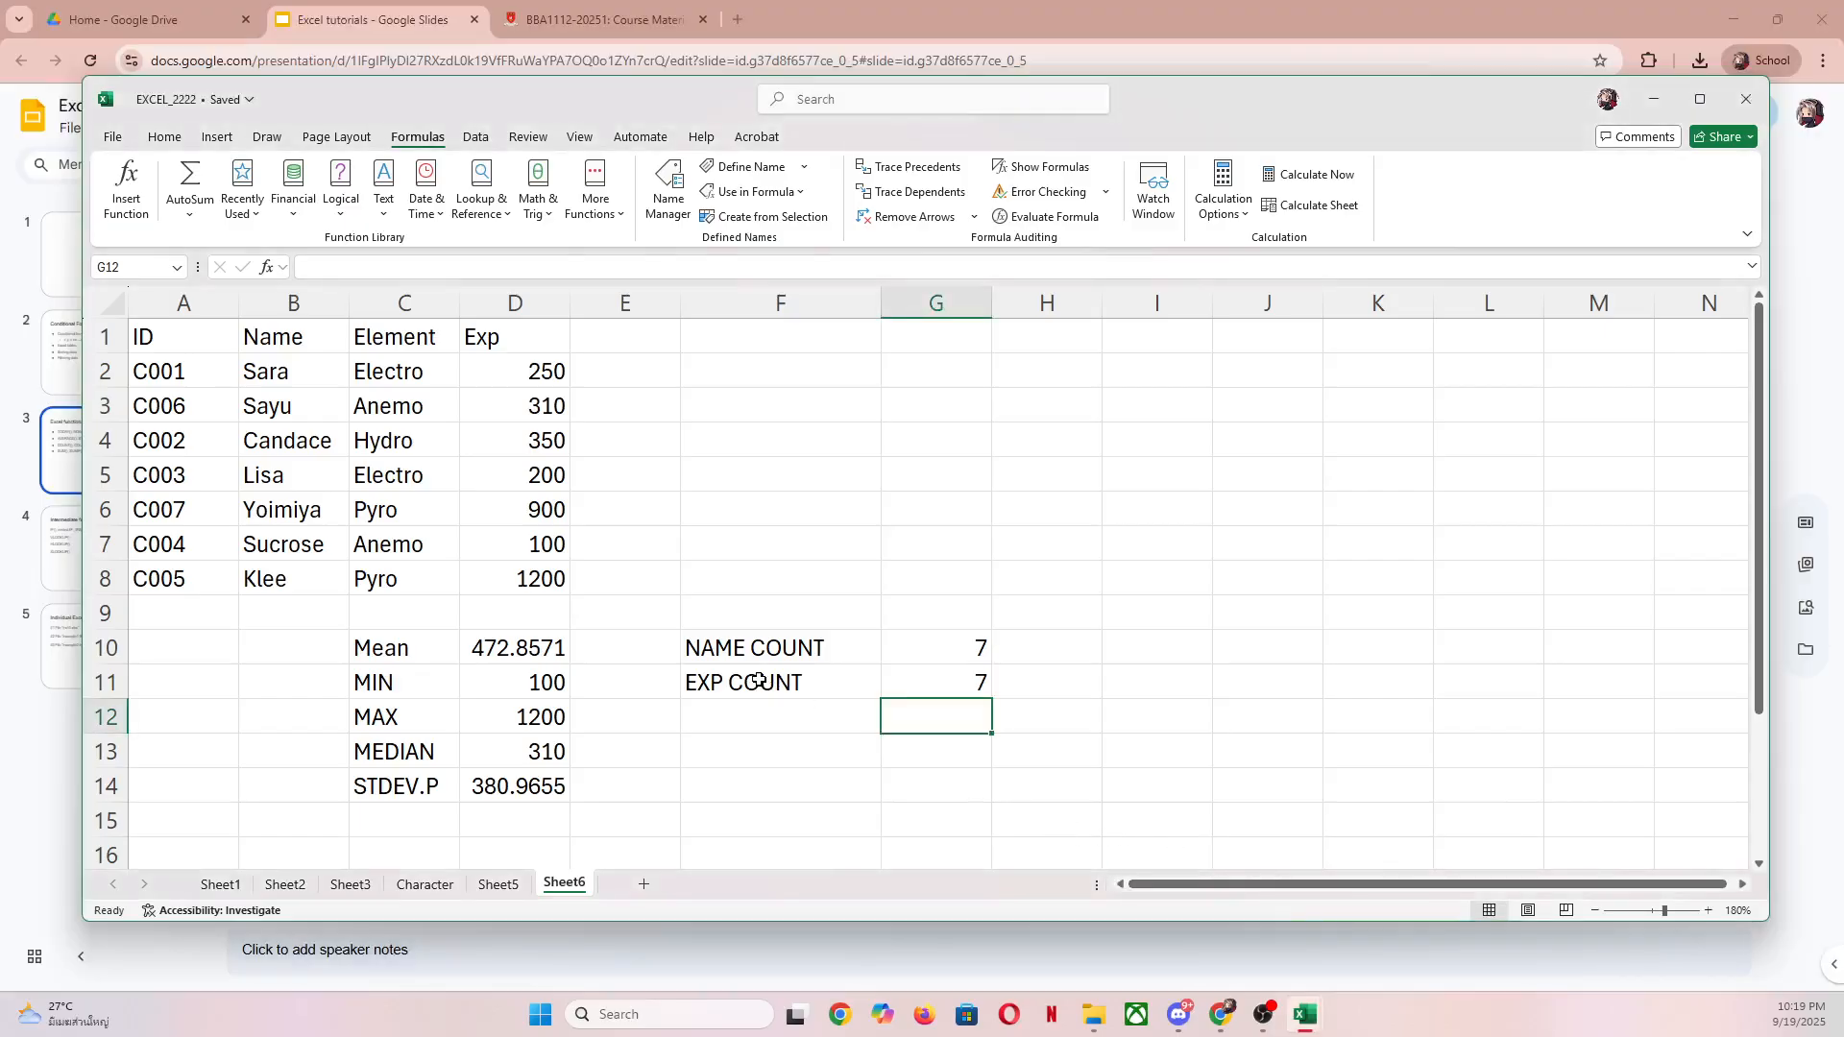
Step: Enter the label Anemo count in F12 below the EXP COUNT label
left_click(751, 718)
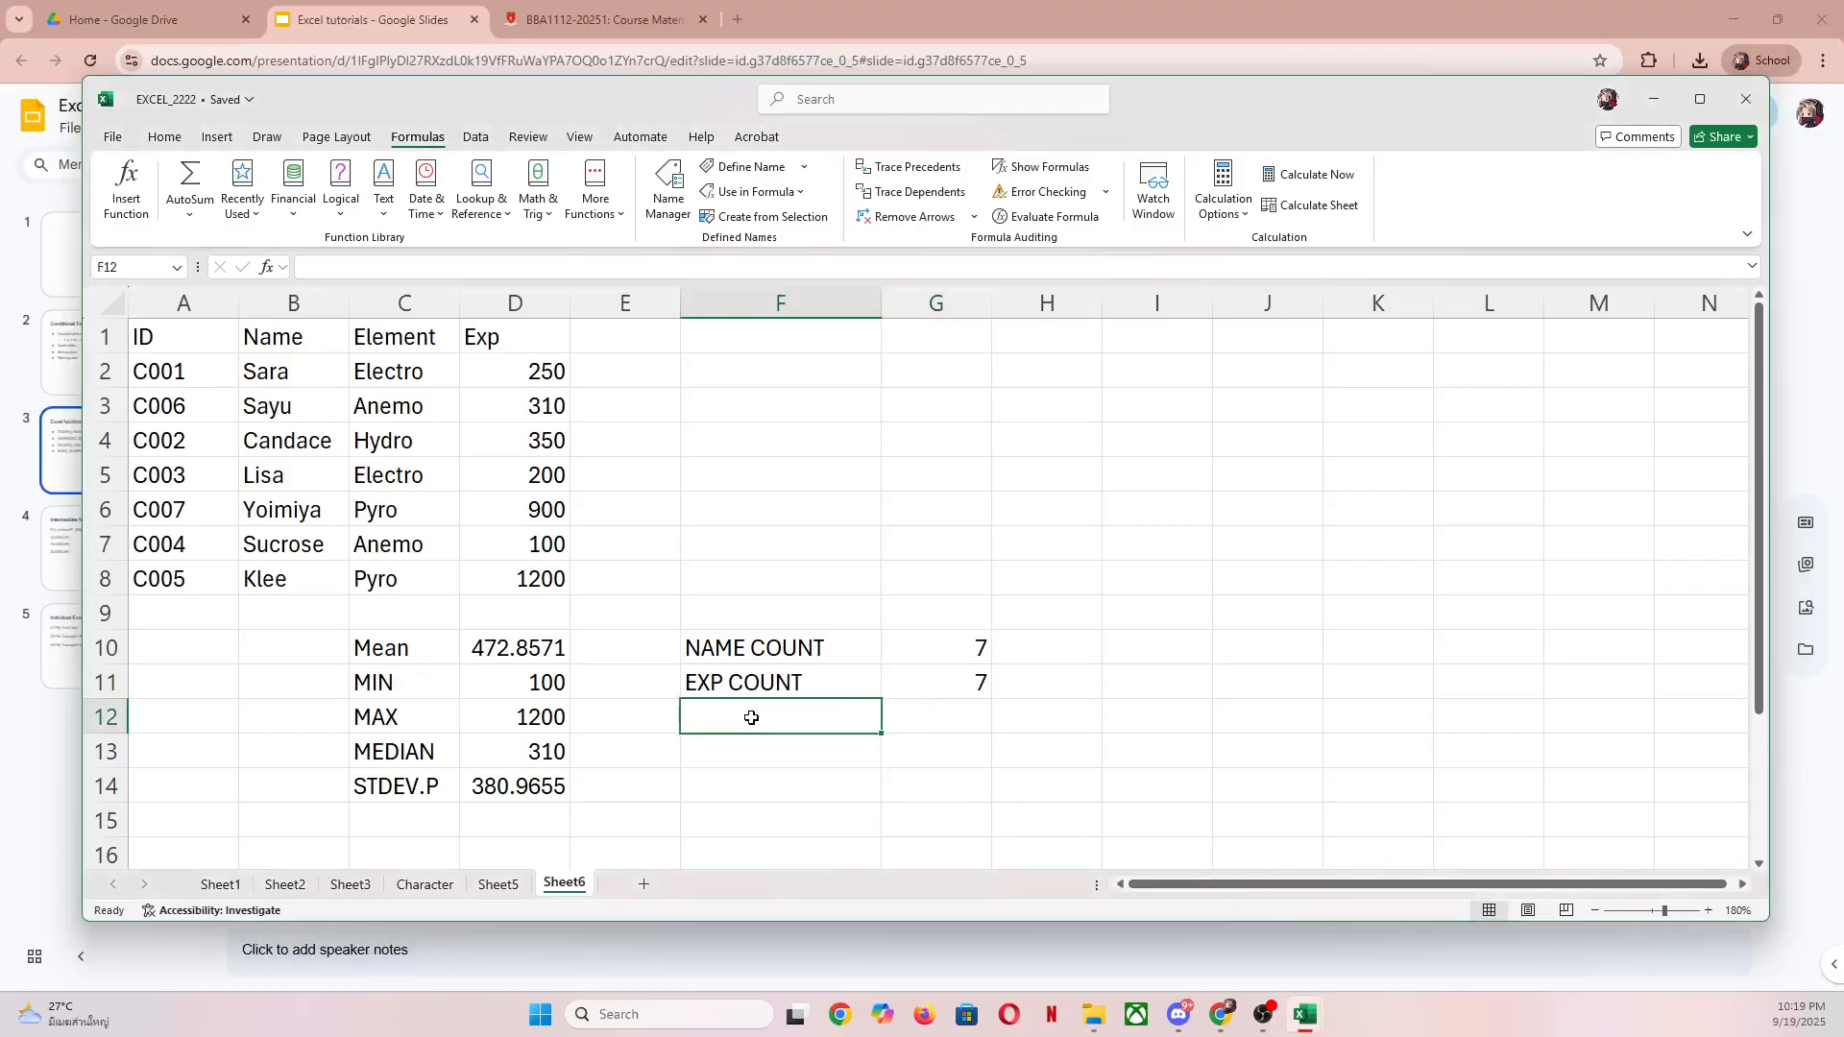
type("AN")
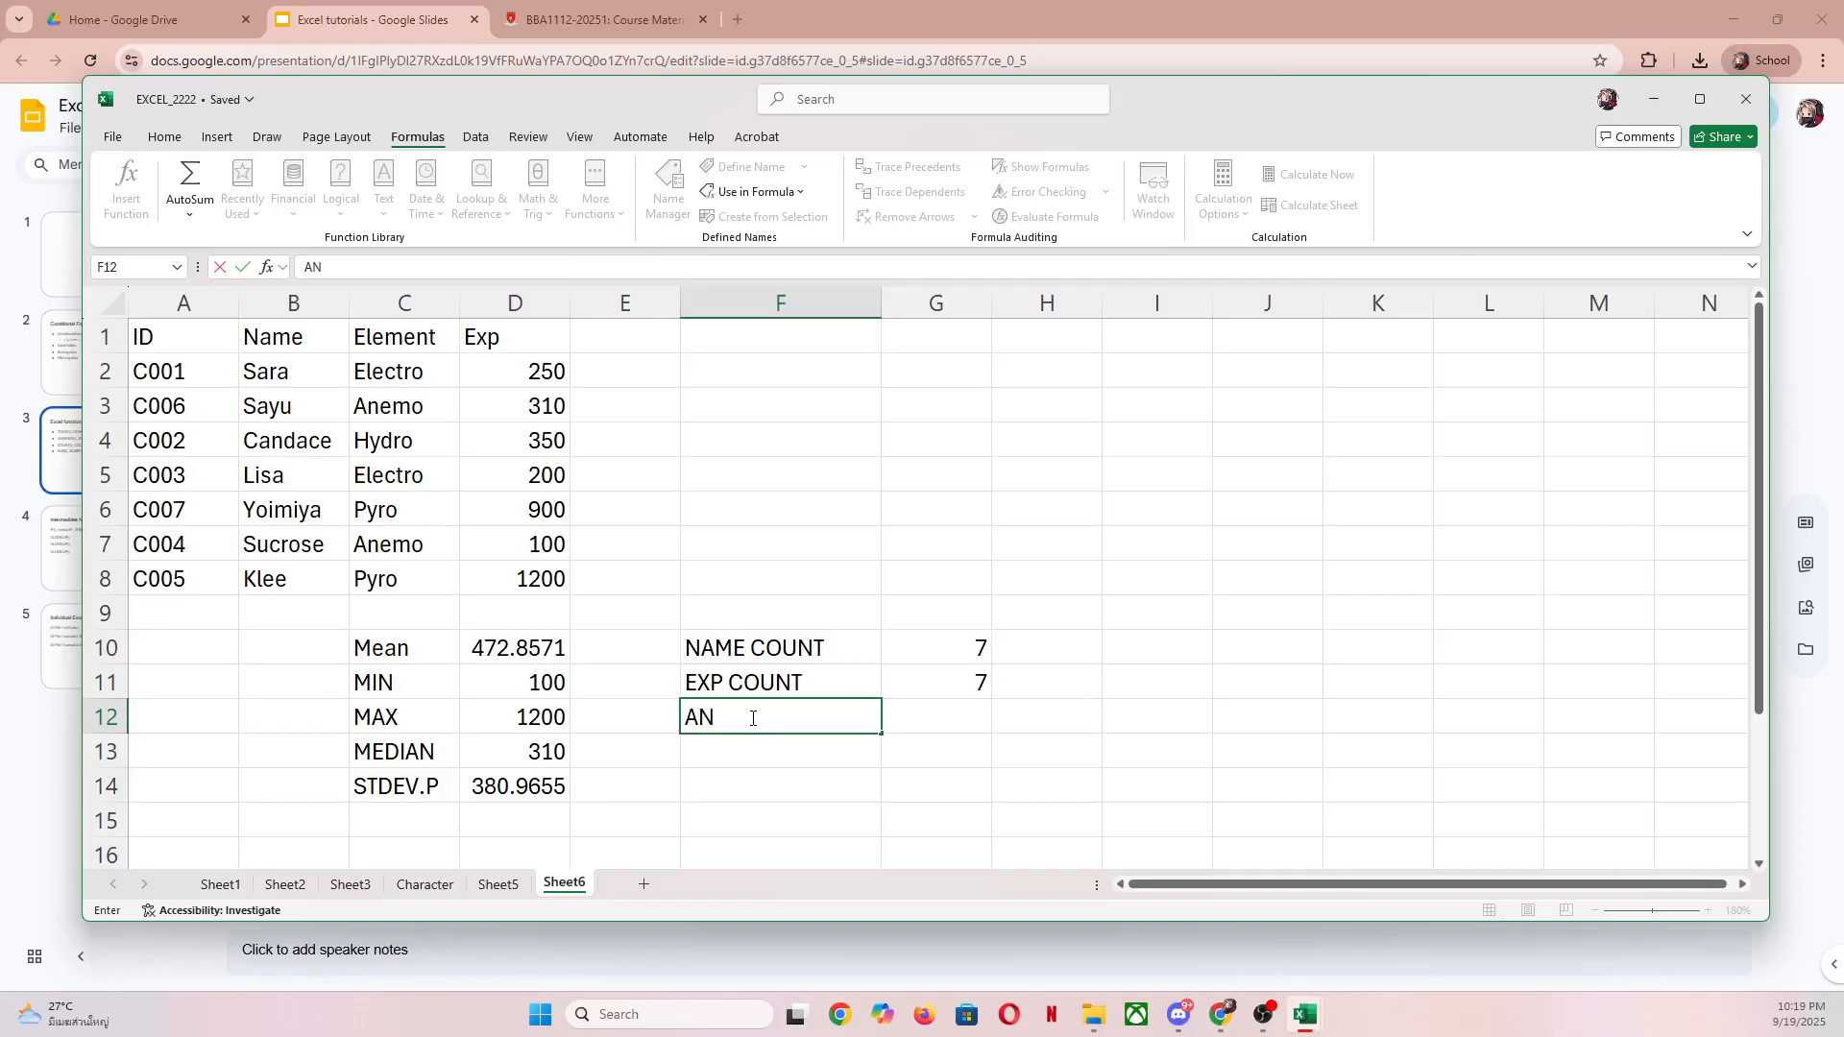
key("BackSpace")
type("nemo")
key("BackSpace")
type("o count")
key("Return")
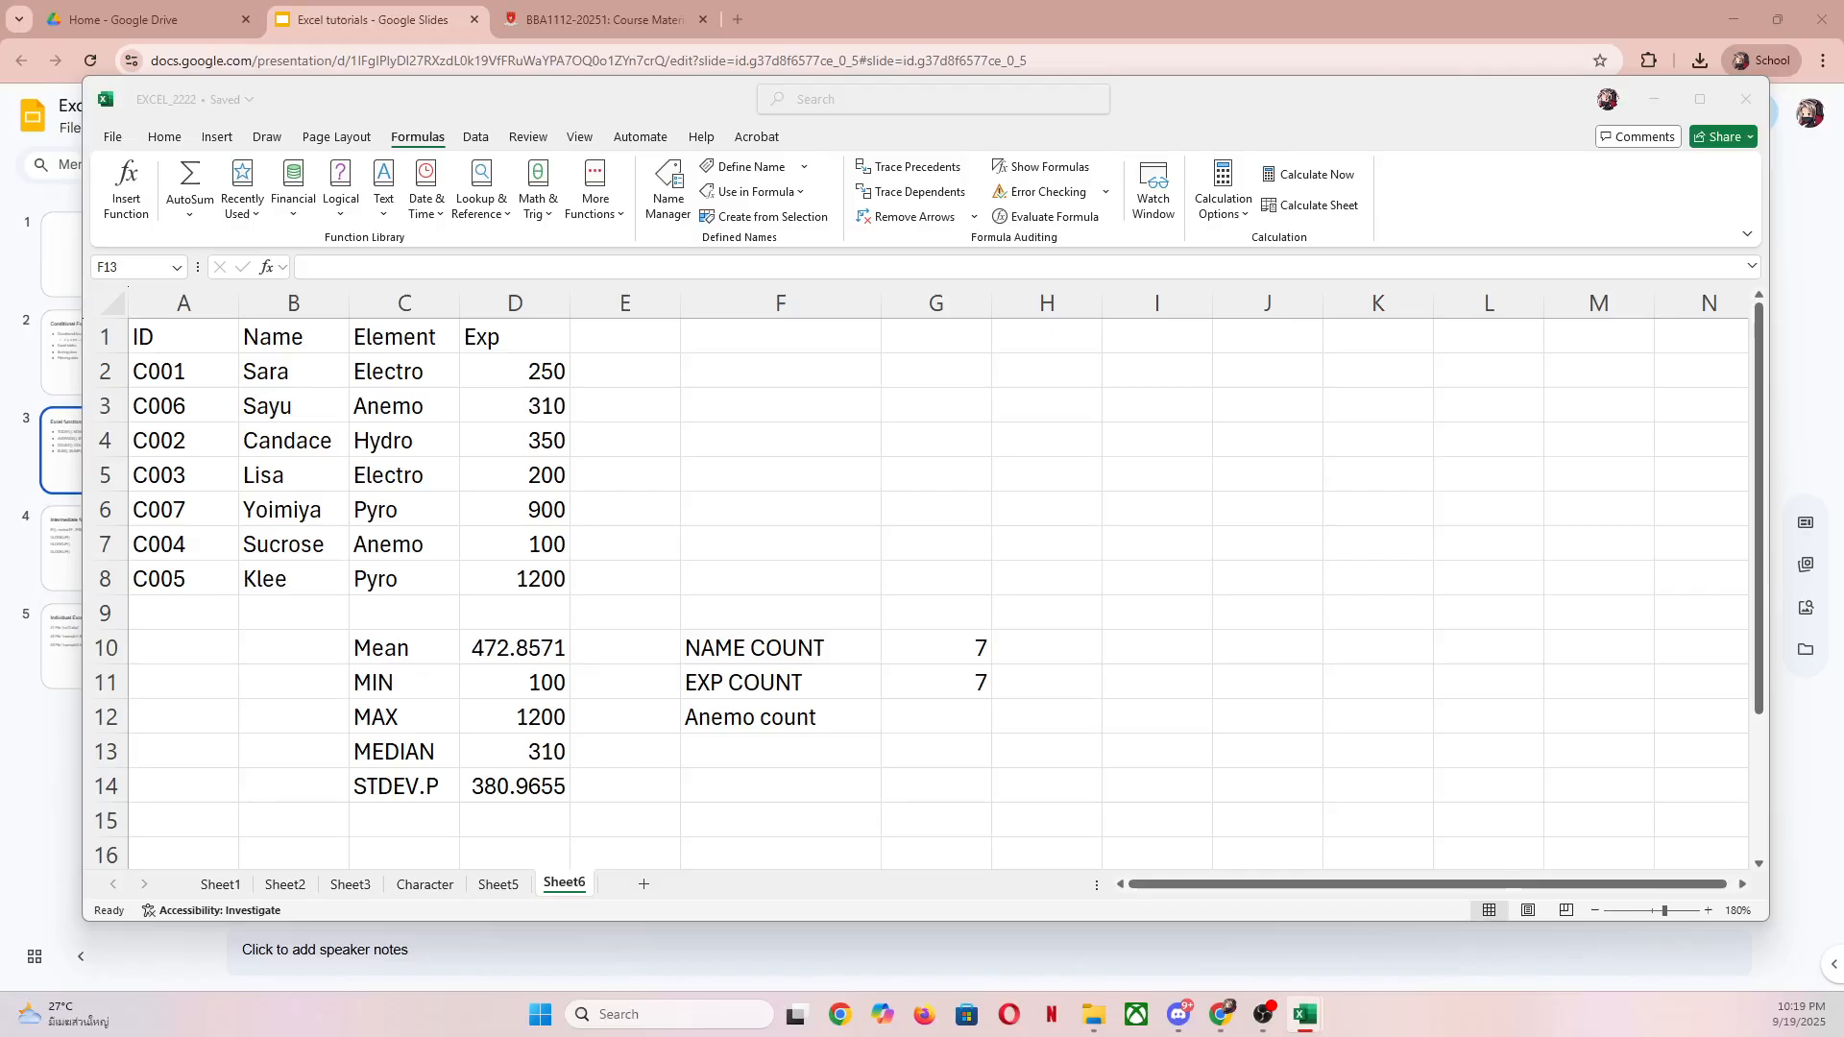
left_click(900, 717)
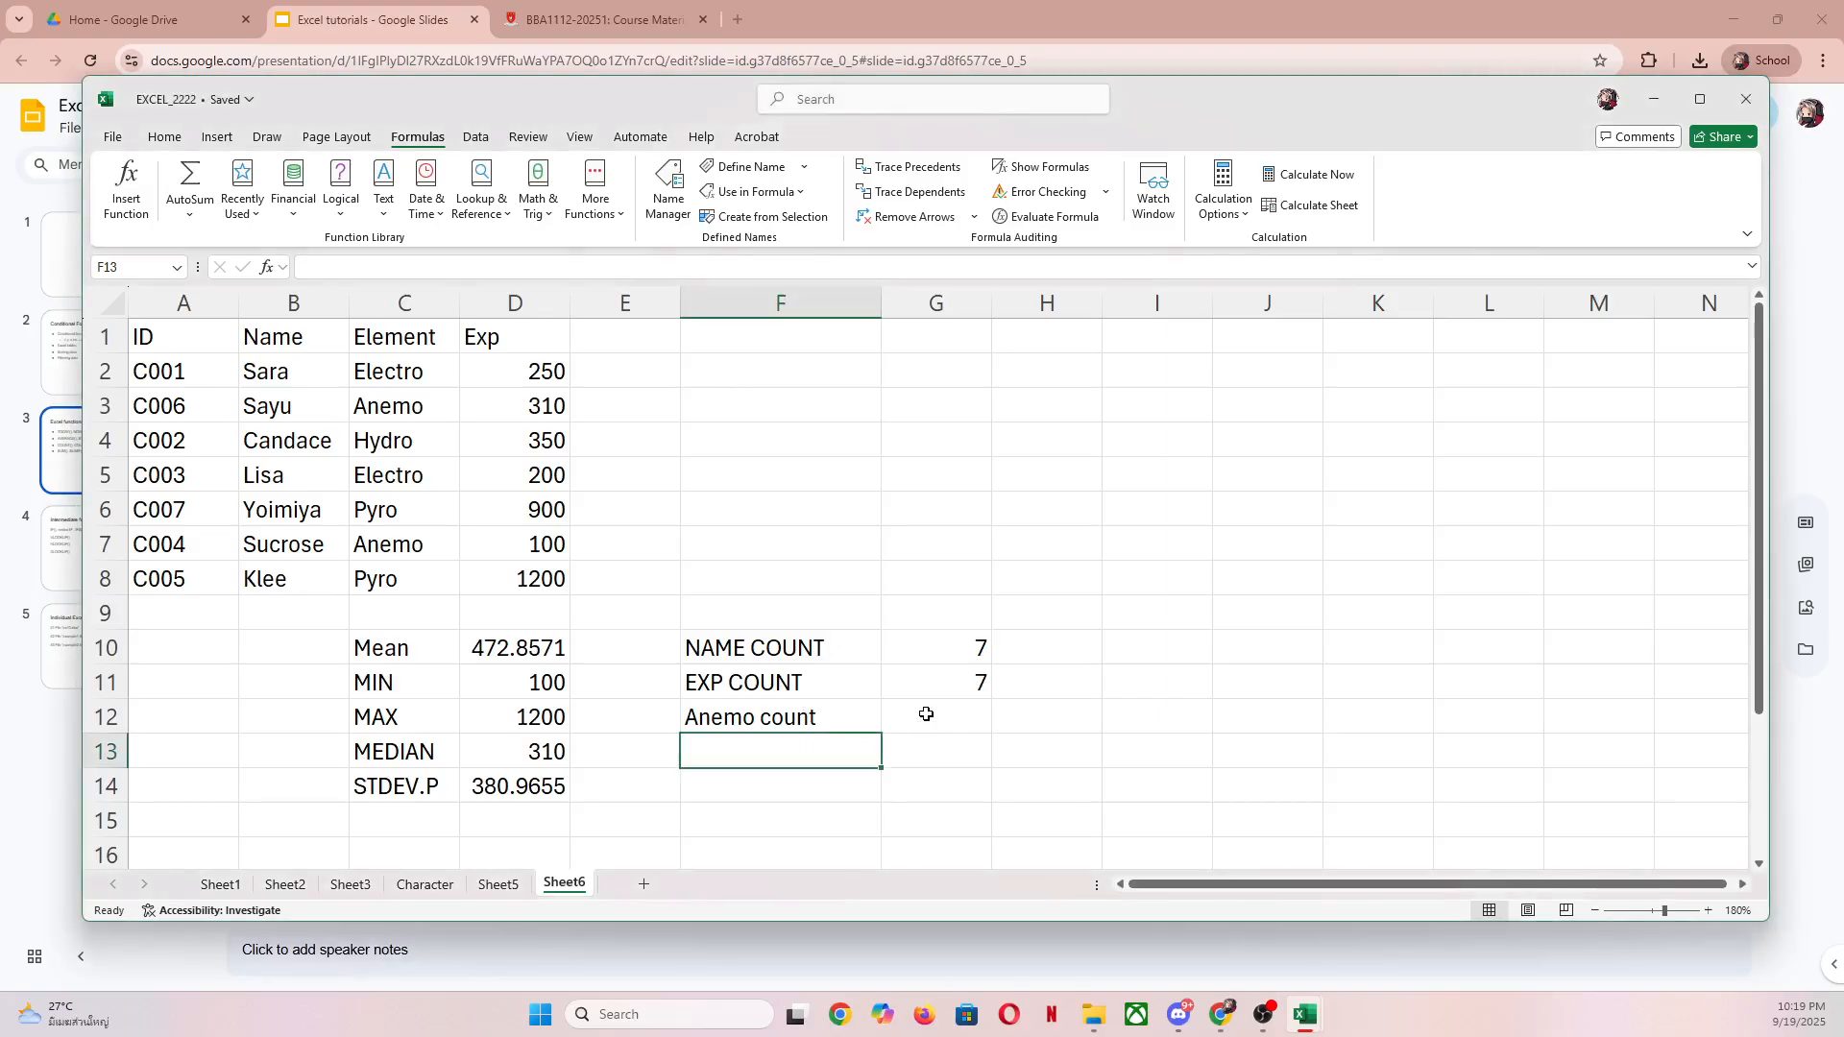
type("=")
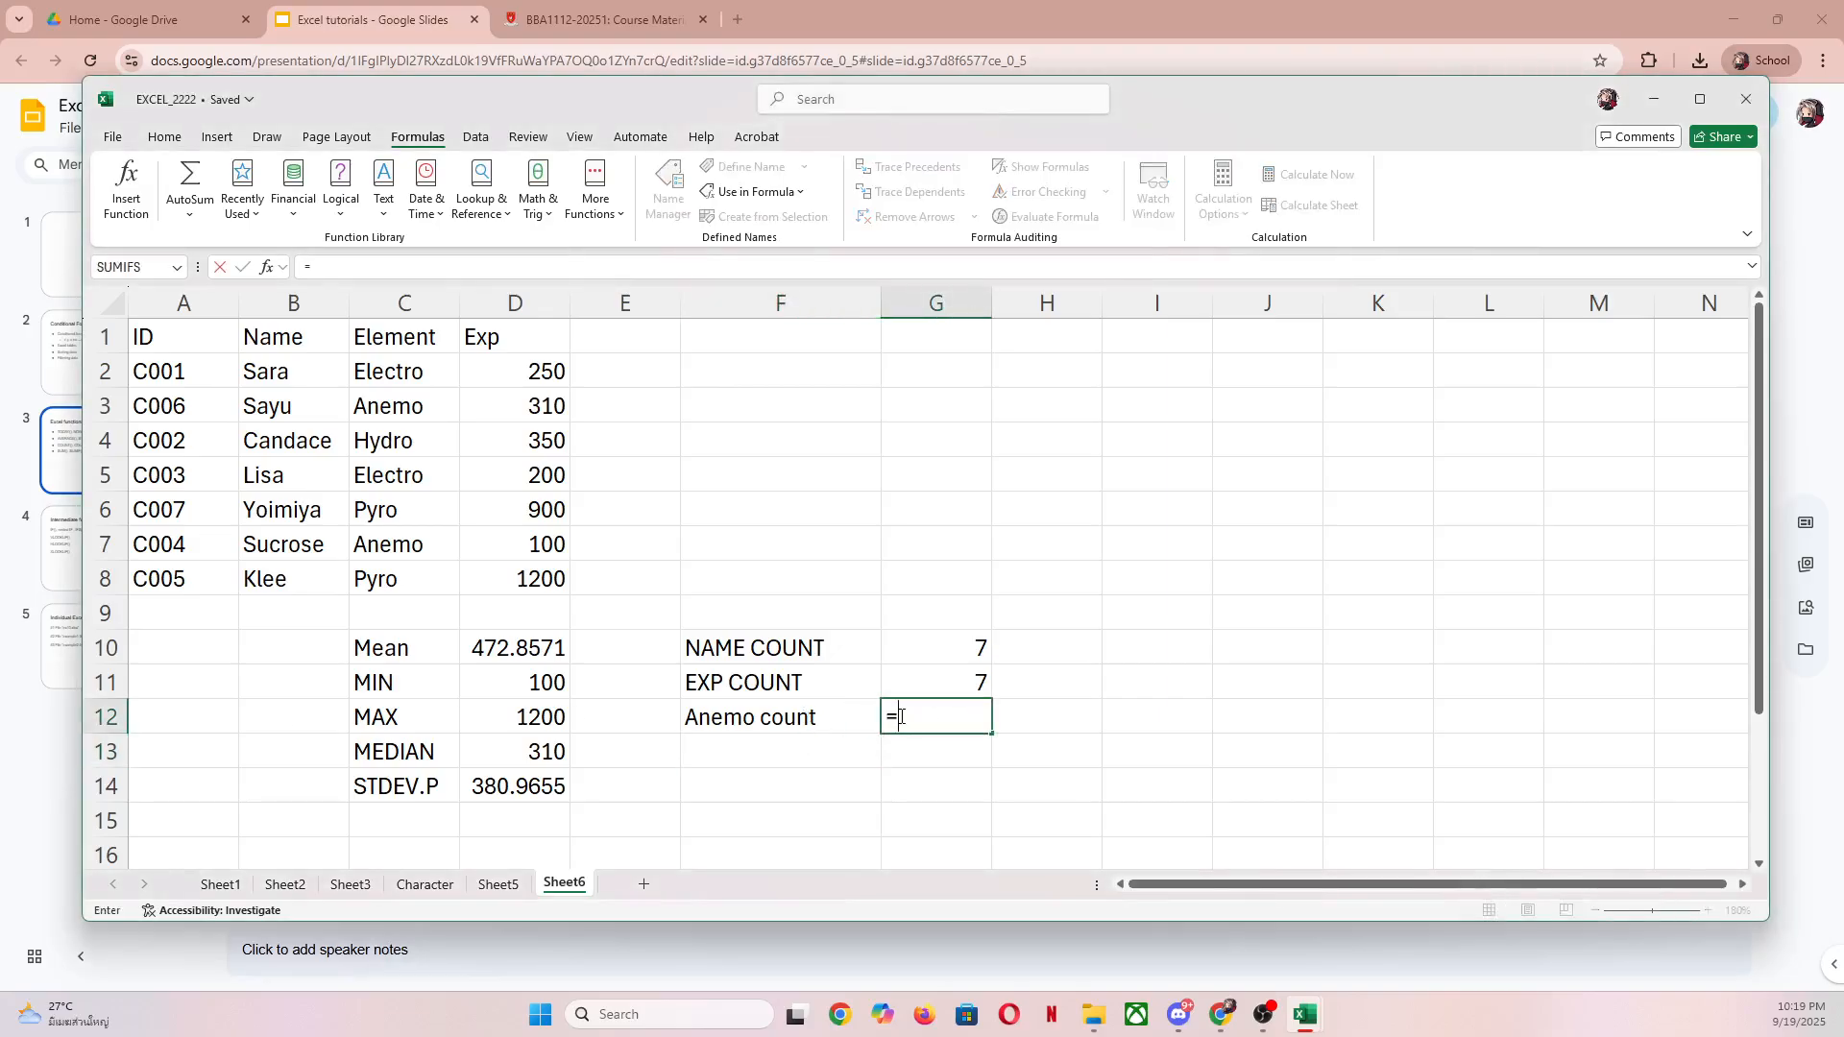
type("COUNTIF")
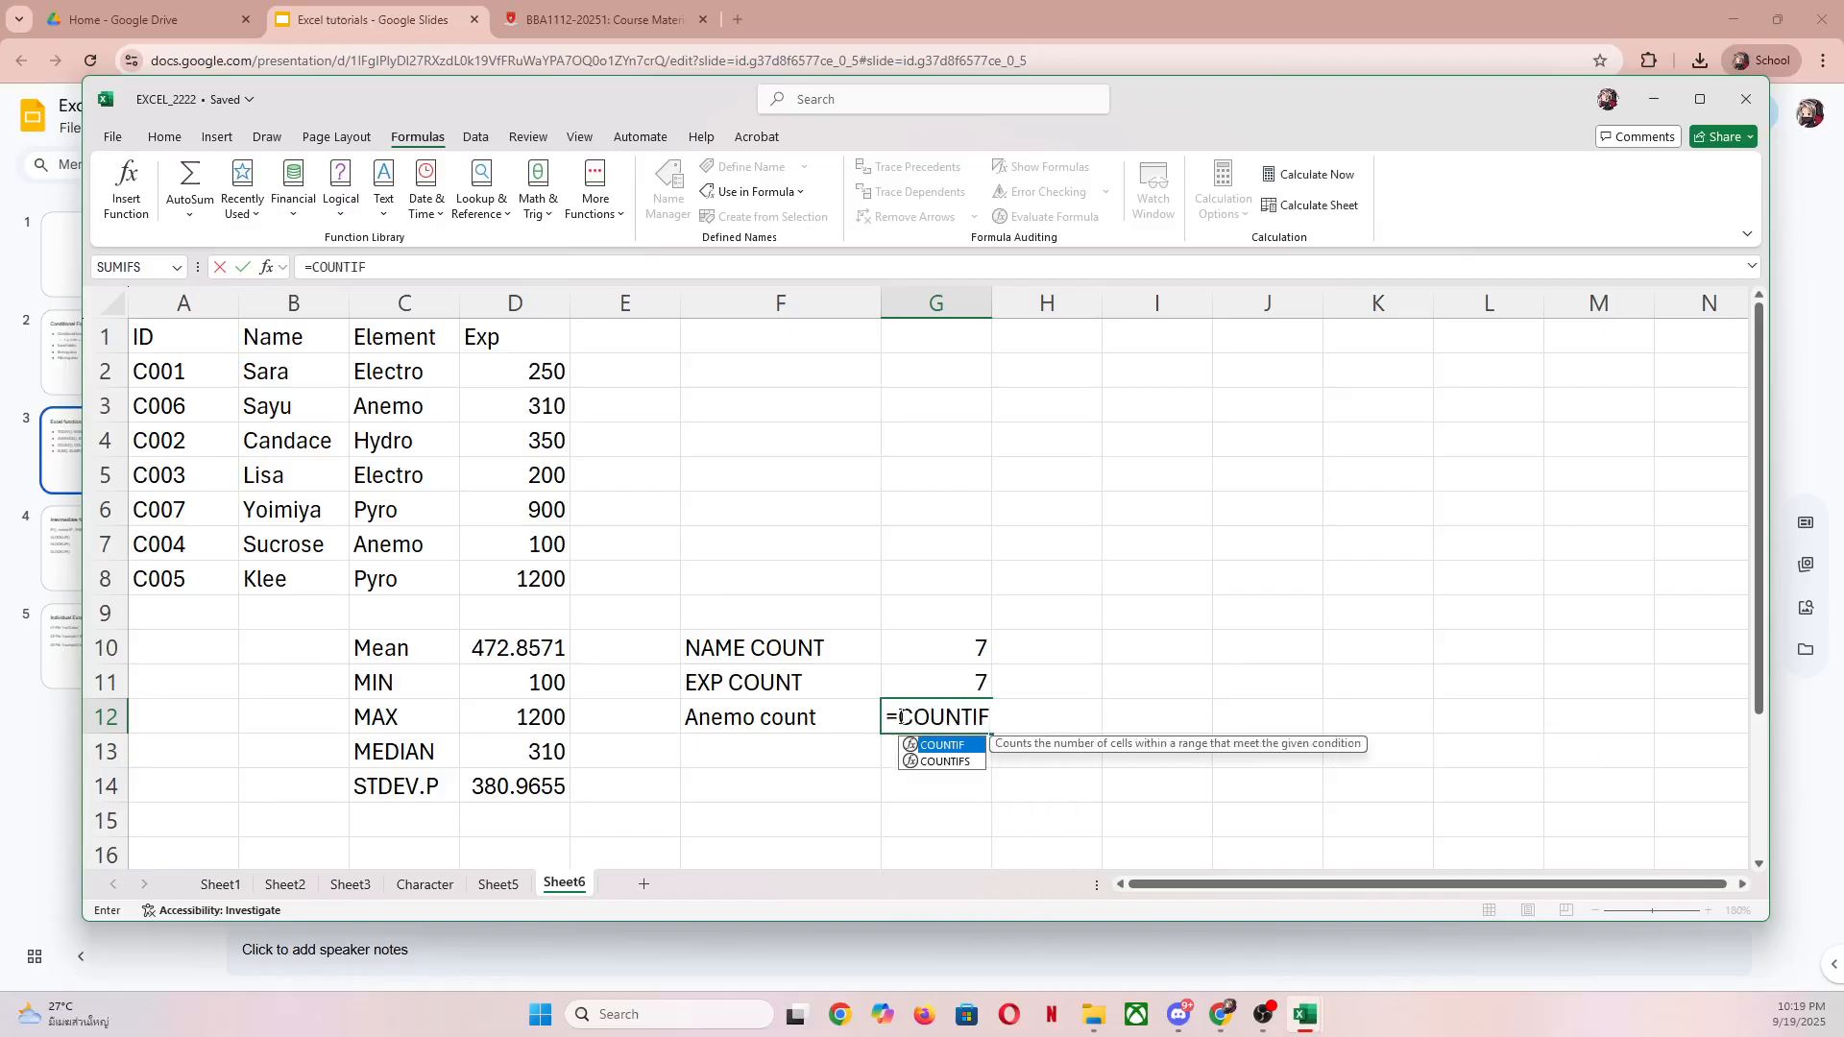
type("(")
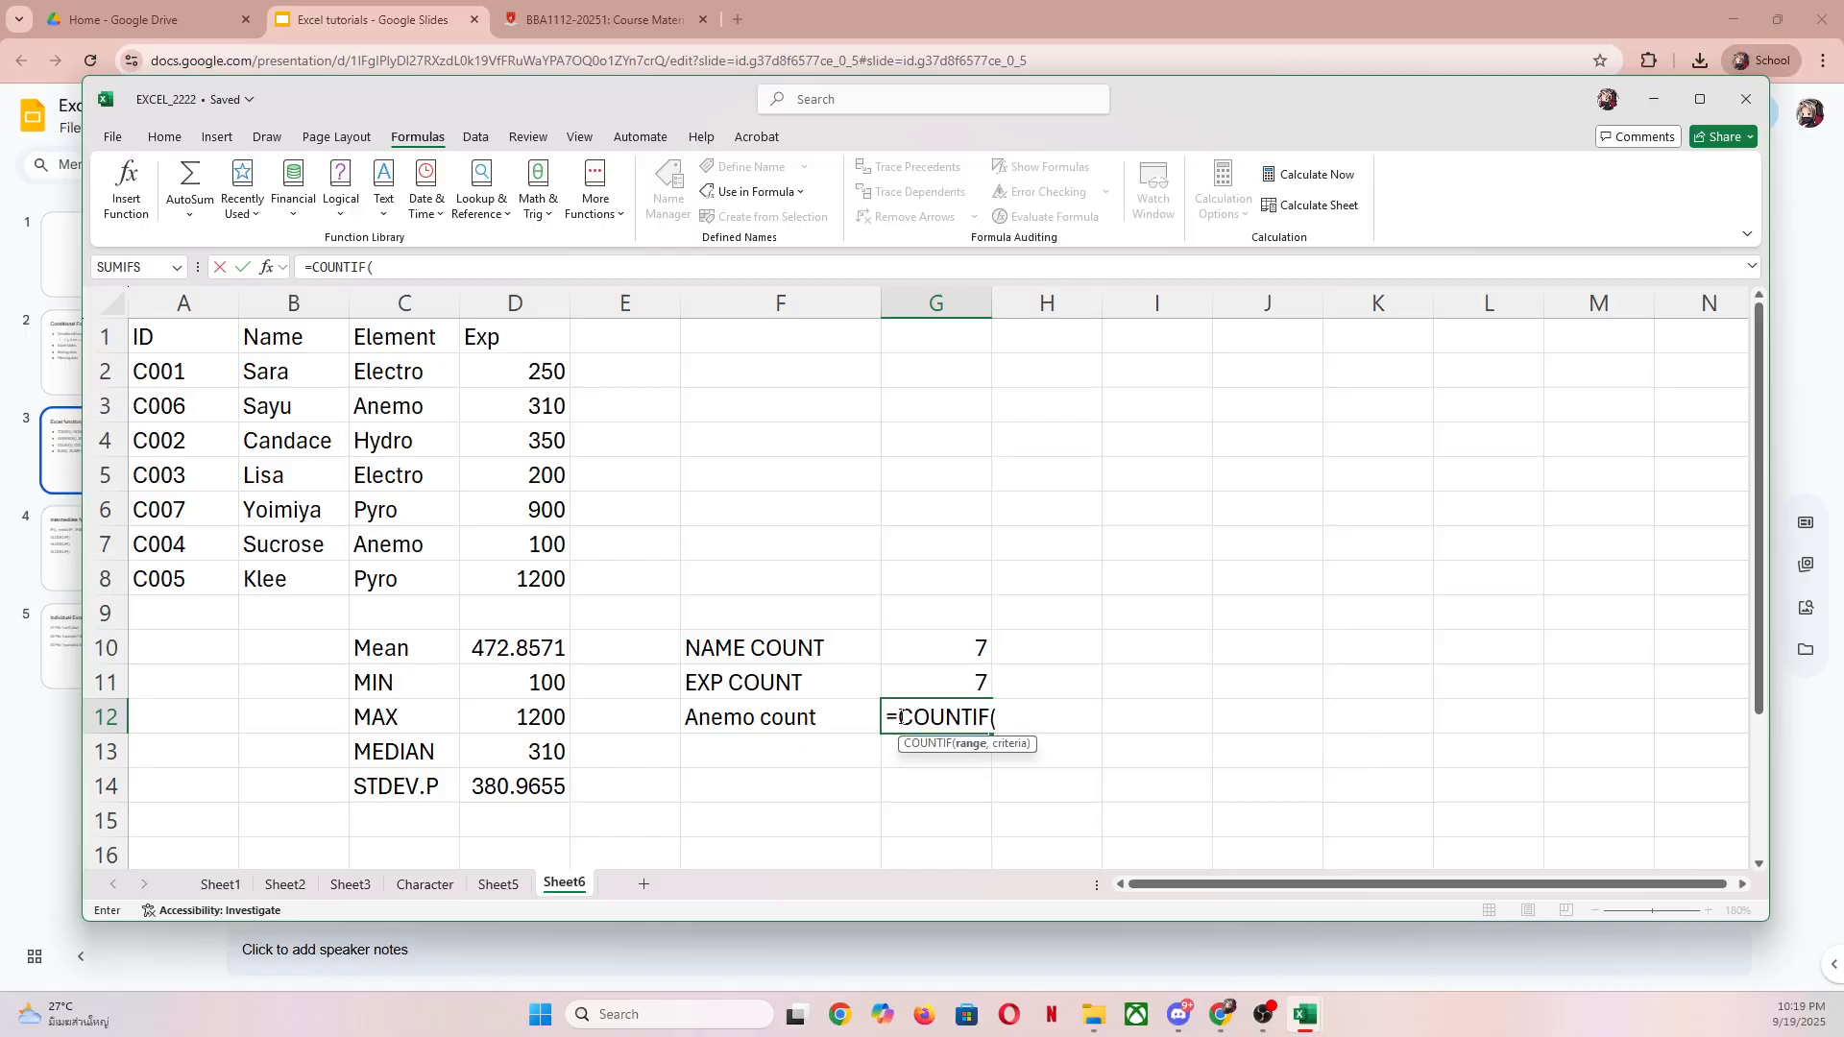
key("BackSpace")
key("BackSpace")
key("BackSpace")
key("BackSpace")
key("BackSpace")
key("BackSpace")
key("BackSpace")
key("BackSpace")
key("BackSpace")
key("Return")
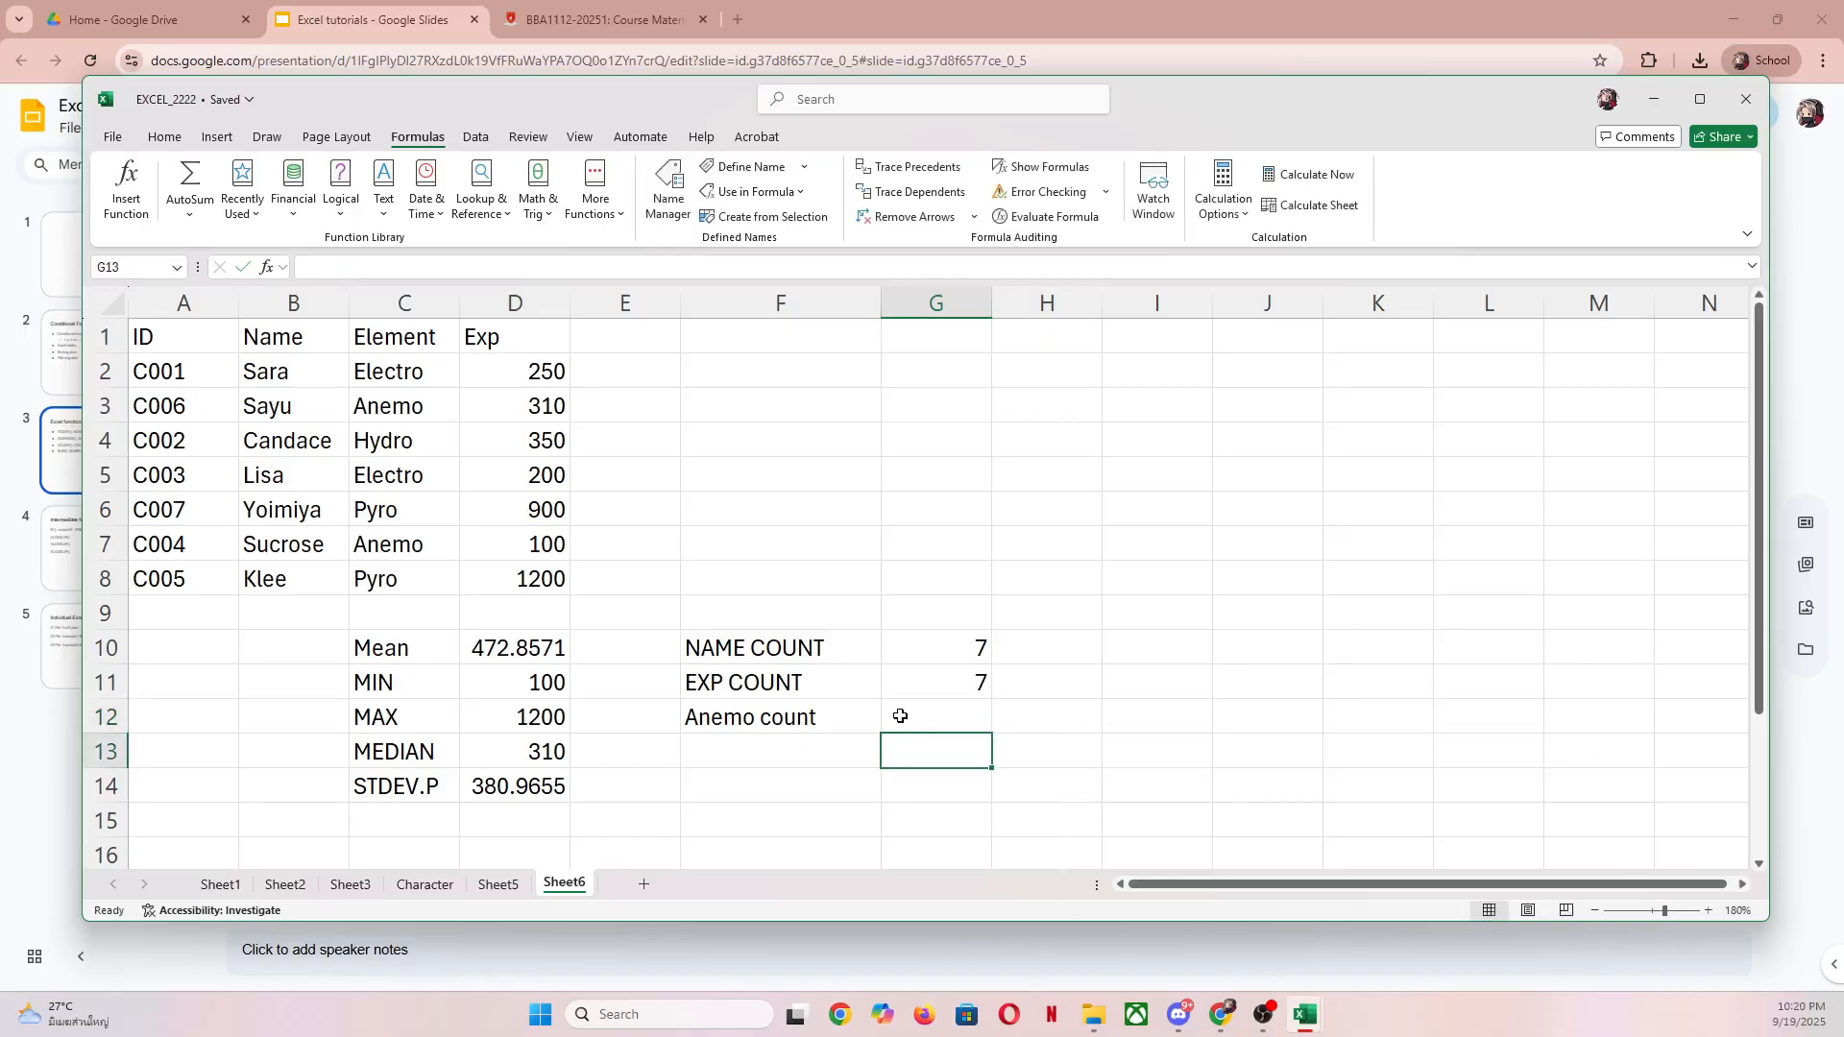
Step: Define the name ELEMENT_DATA with workbook scope for the Element values in C2:C8
left_click_drag(407, 371, 384, 579)
left_click(759, 168)
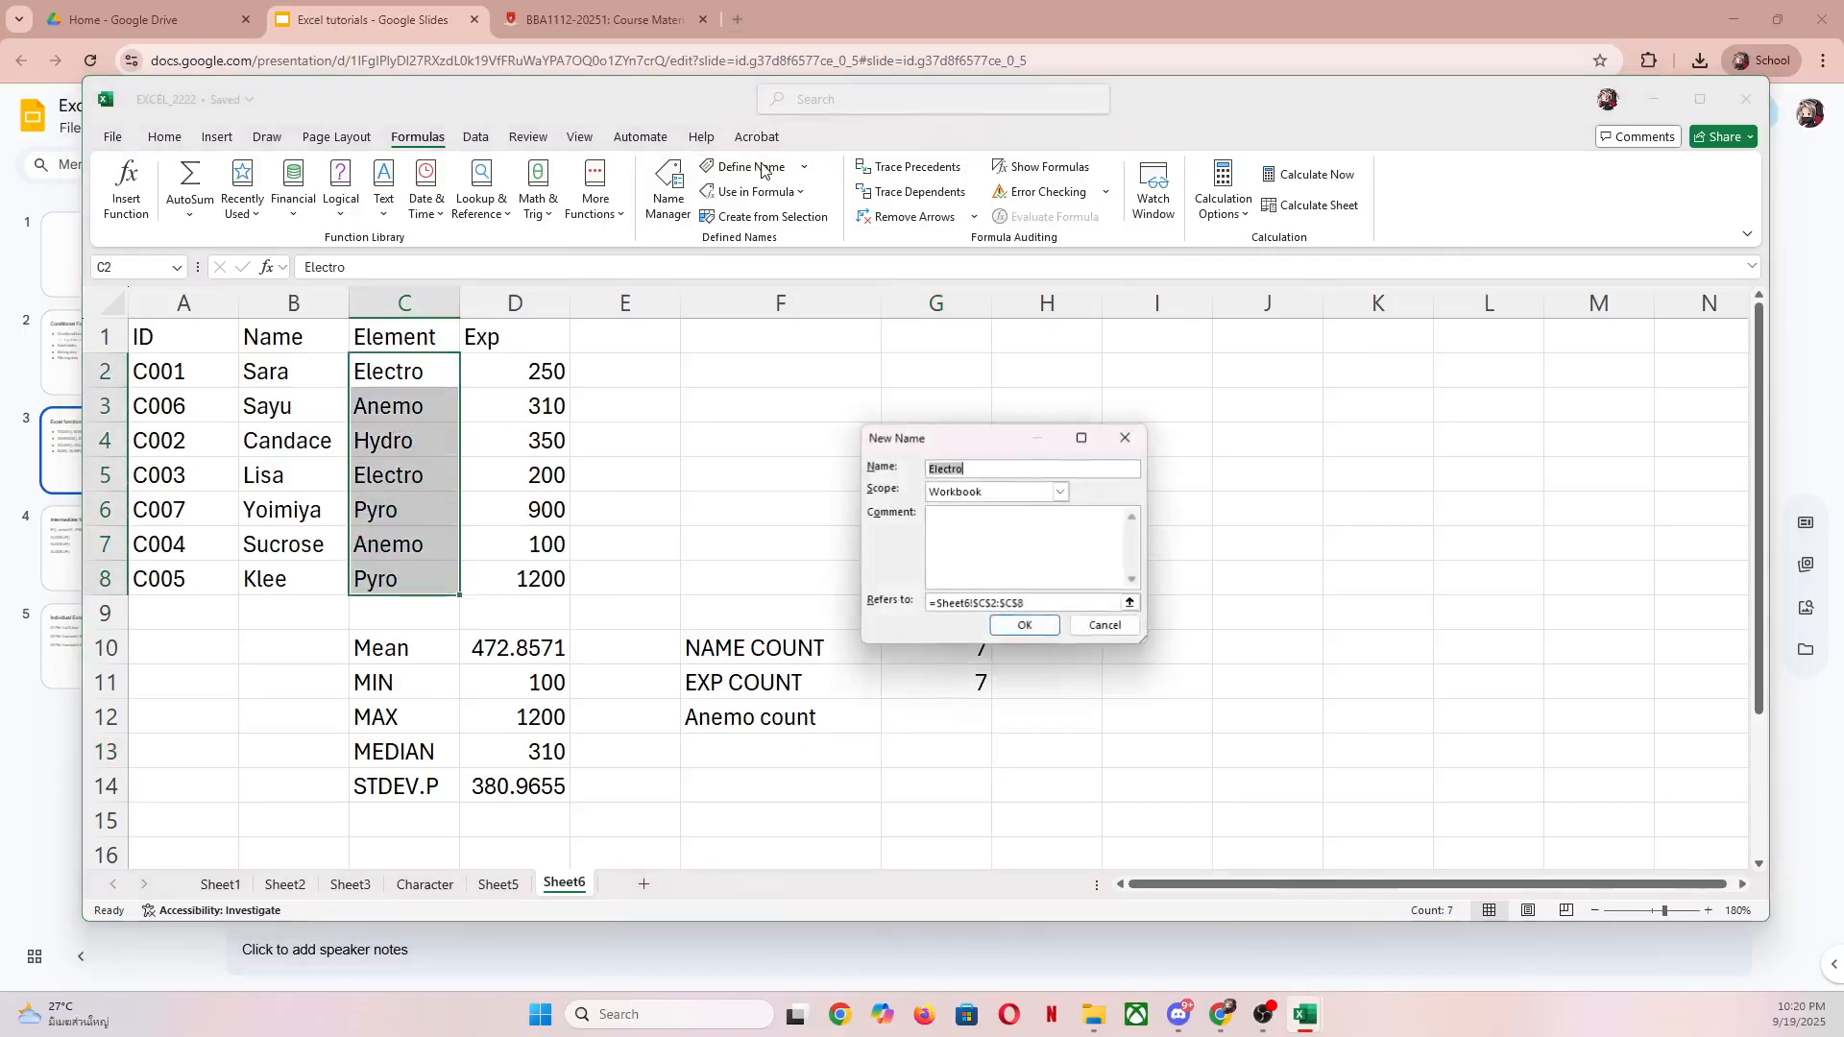
type("ELEMENT_DATA")
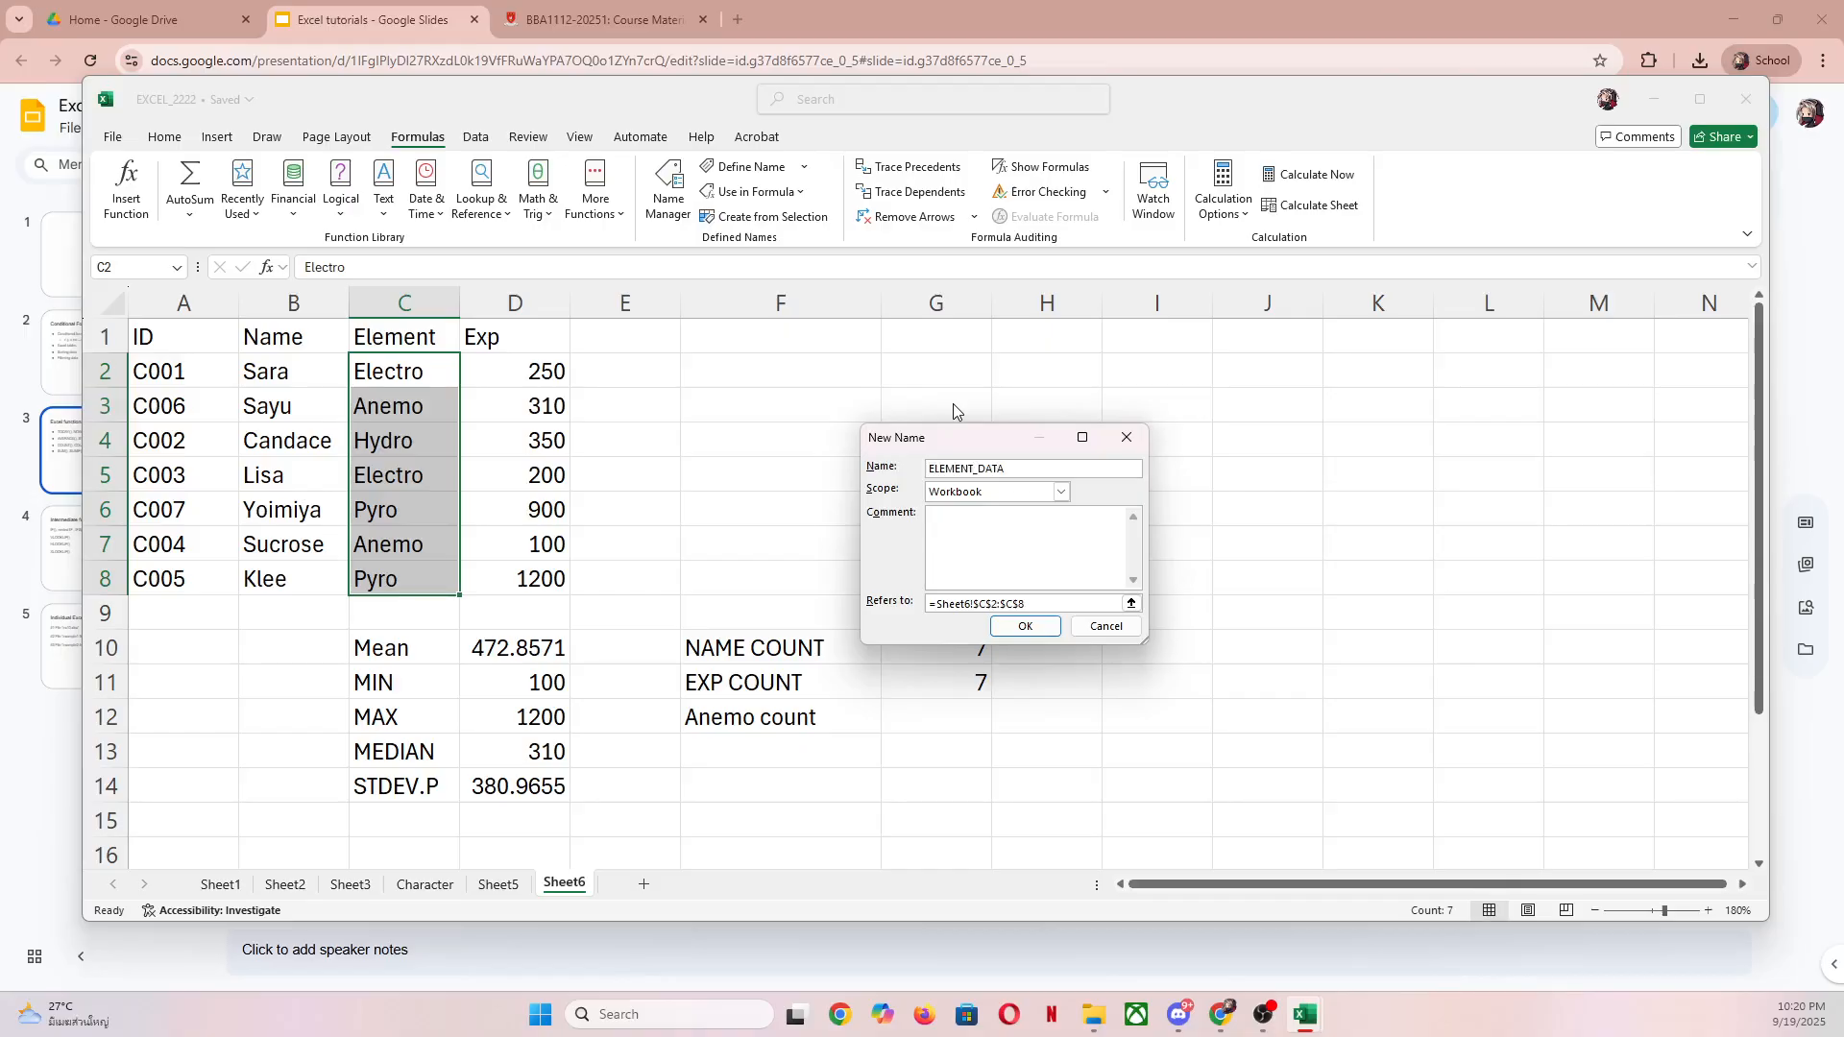
key("Return")
Step: Enter a COUNTIF formula in G12 that counts "Anemo" in ELEMENT_DATA, and review the formula
left_click(946, 716)
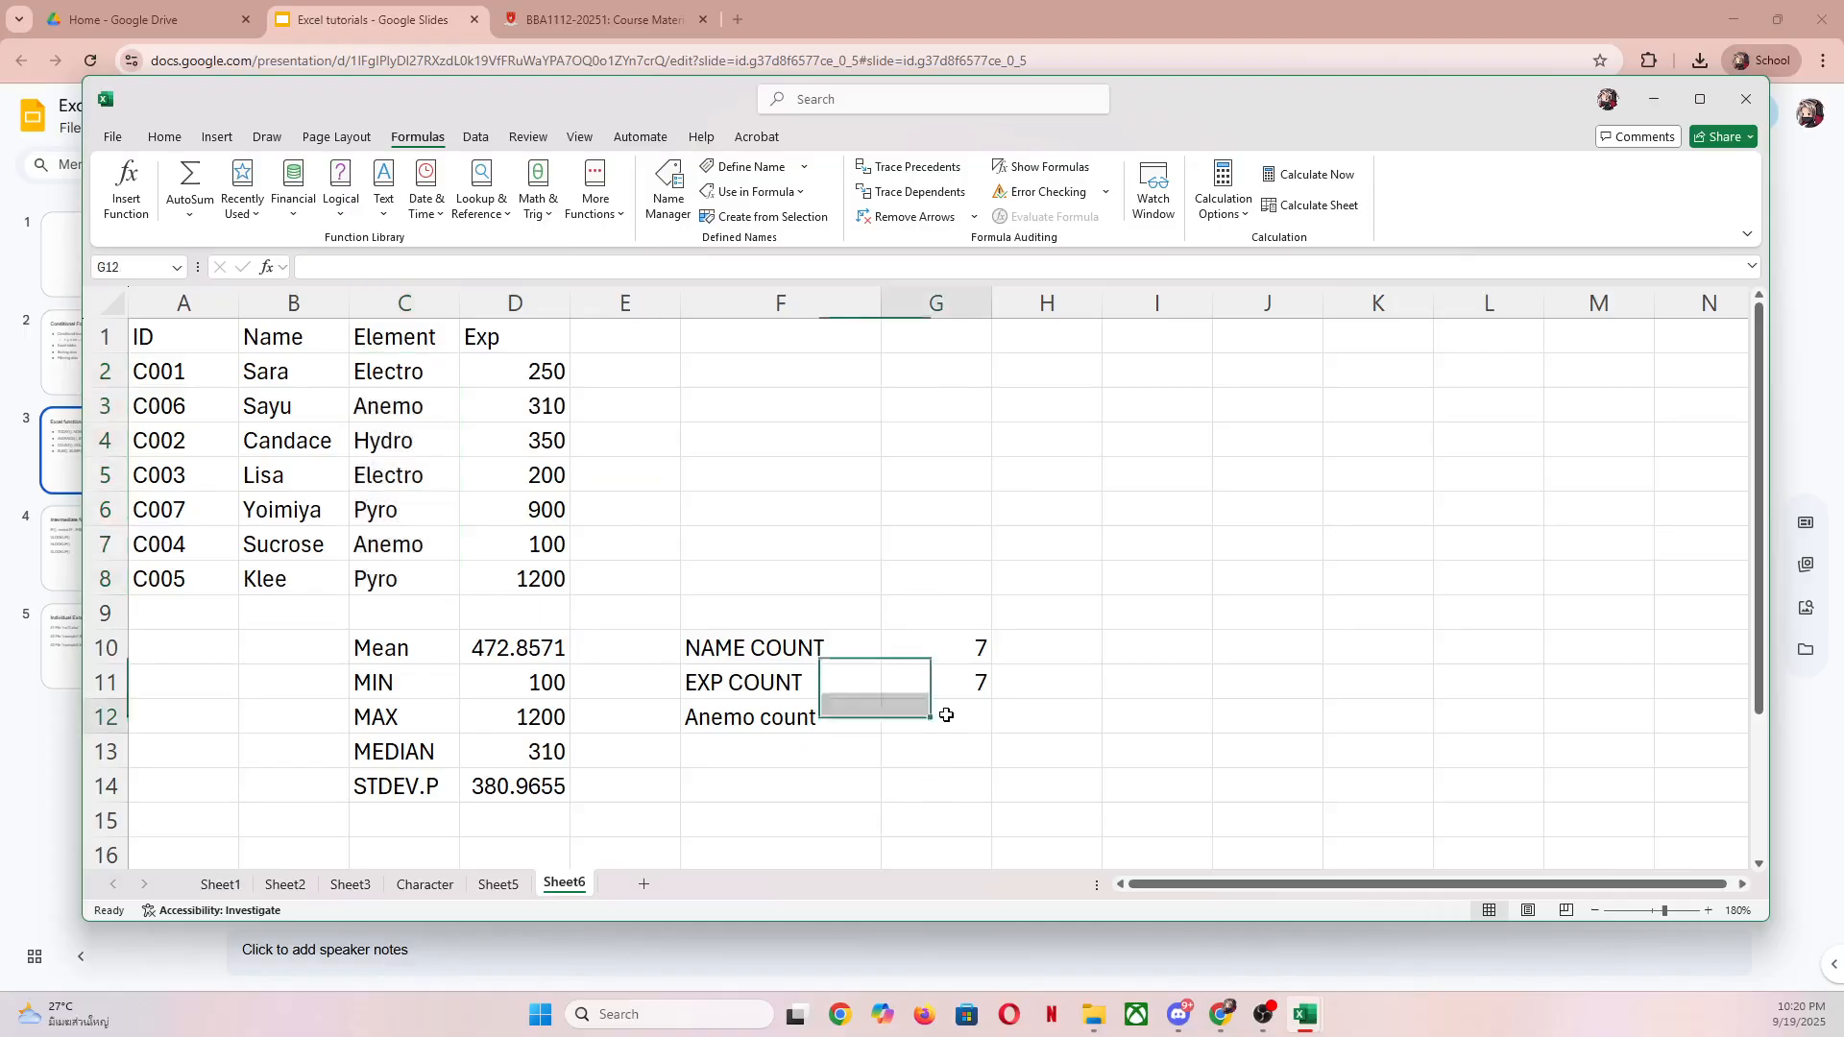
type("=")
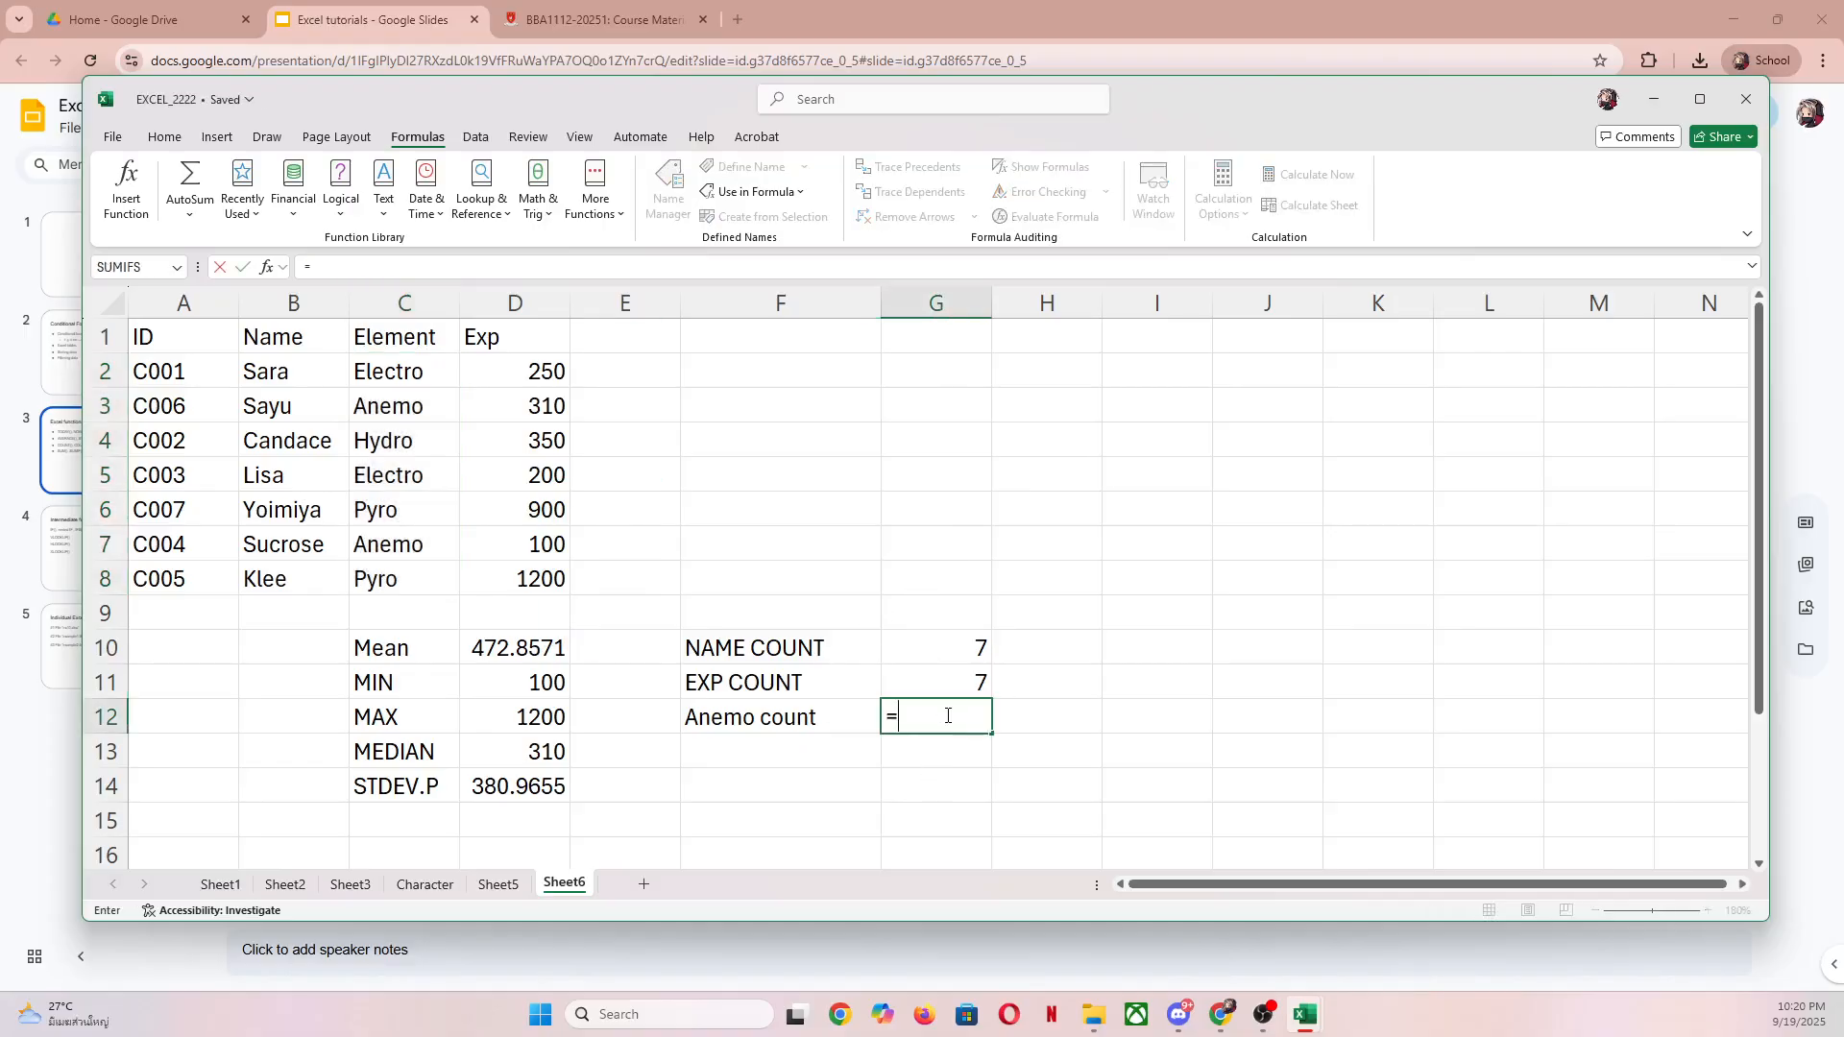
type("COUNTIF(")
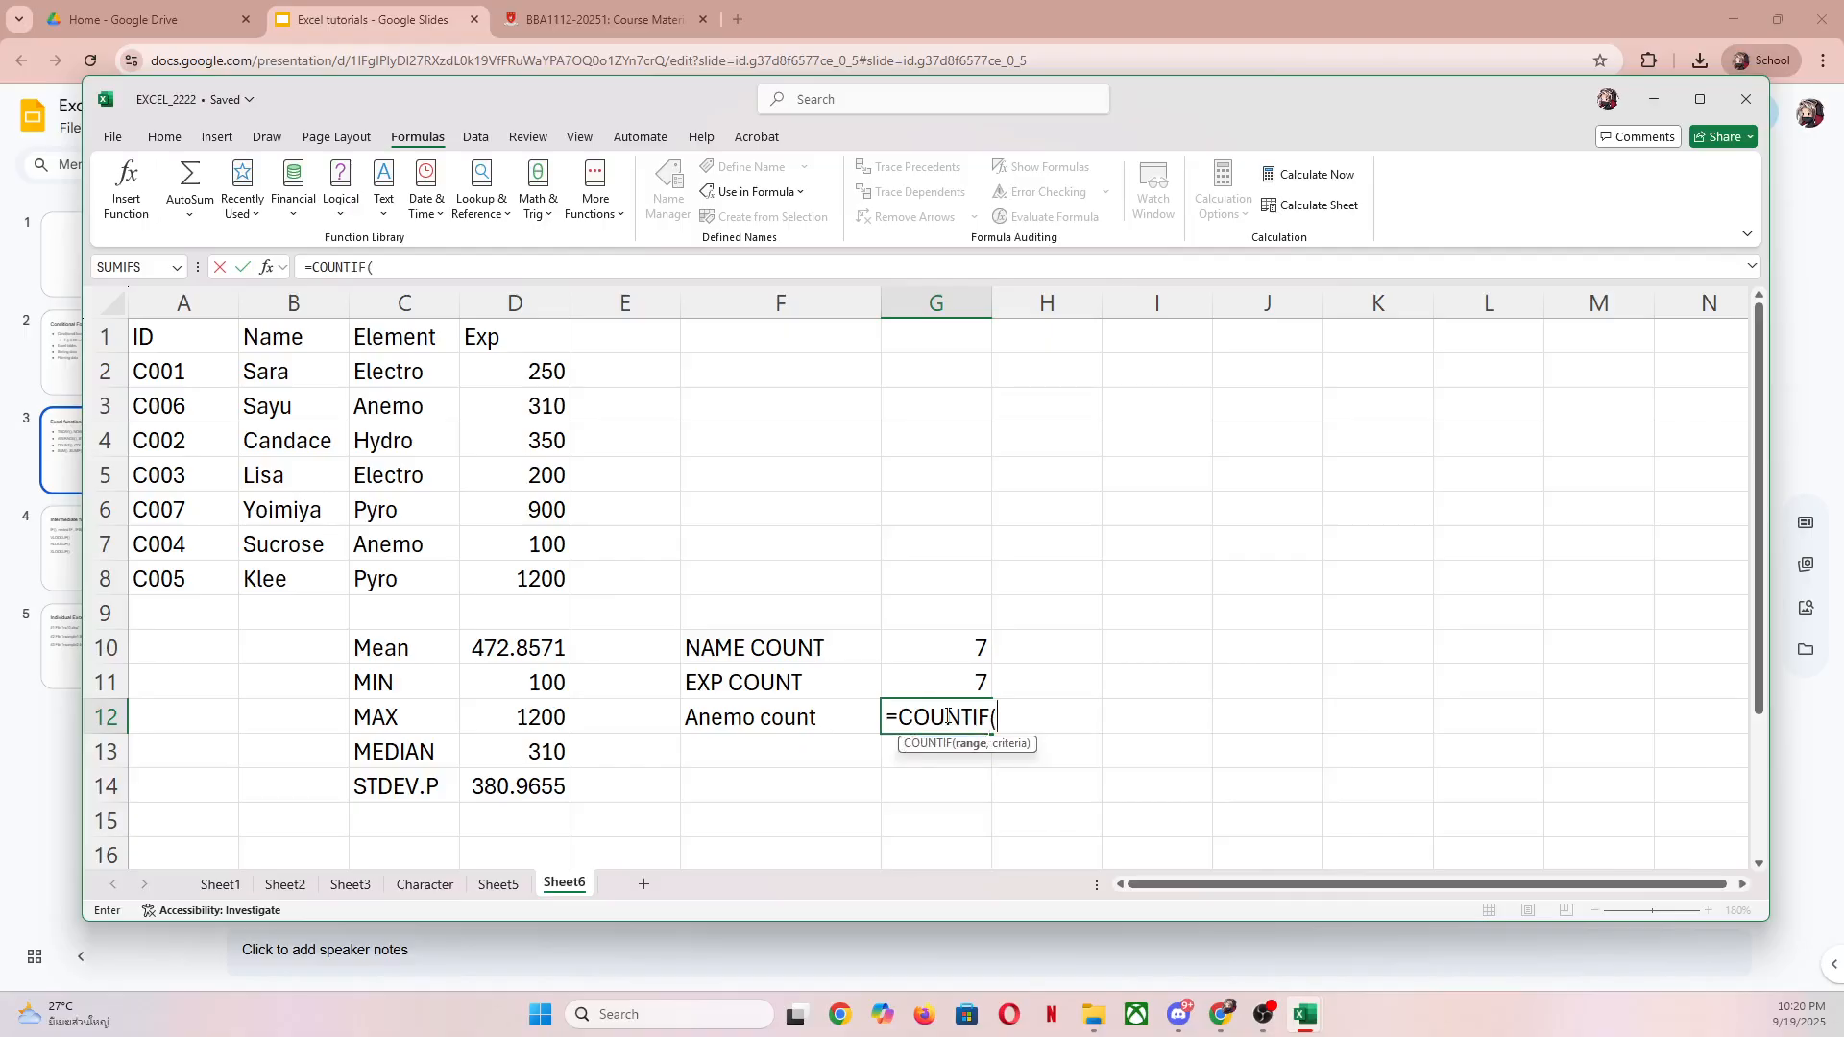
type("ELE")
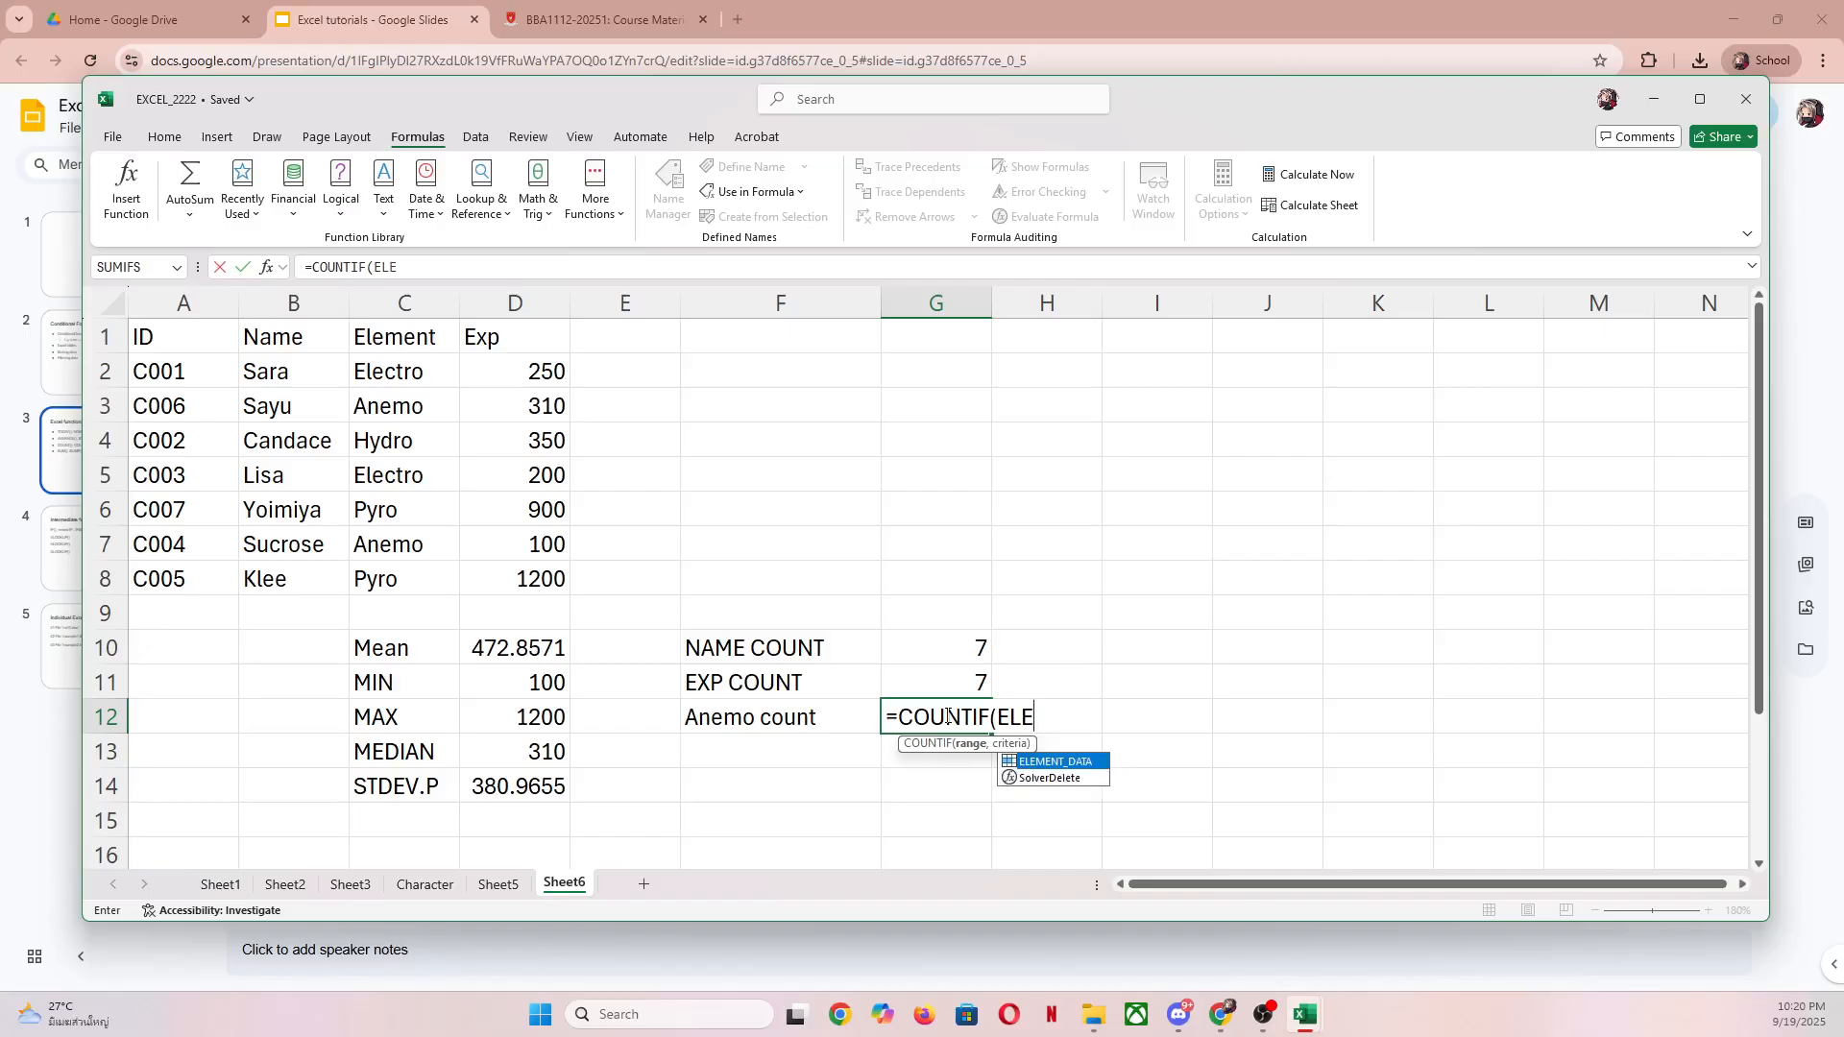
key("Tab")
type(",")
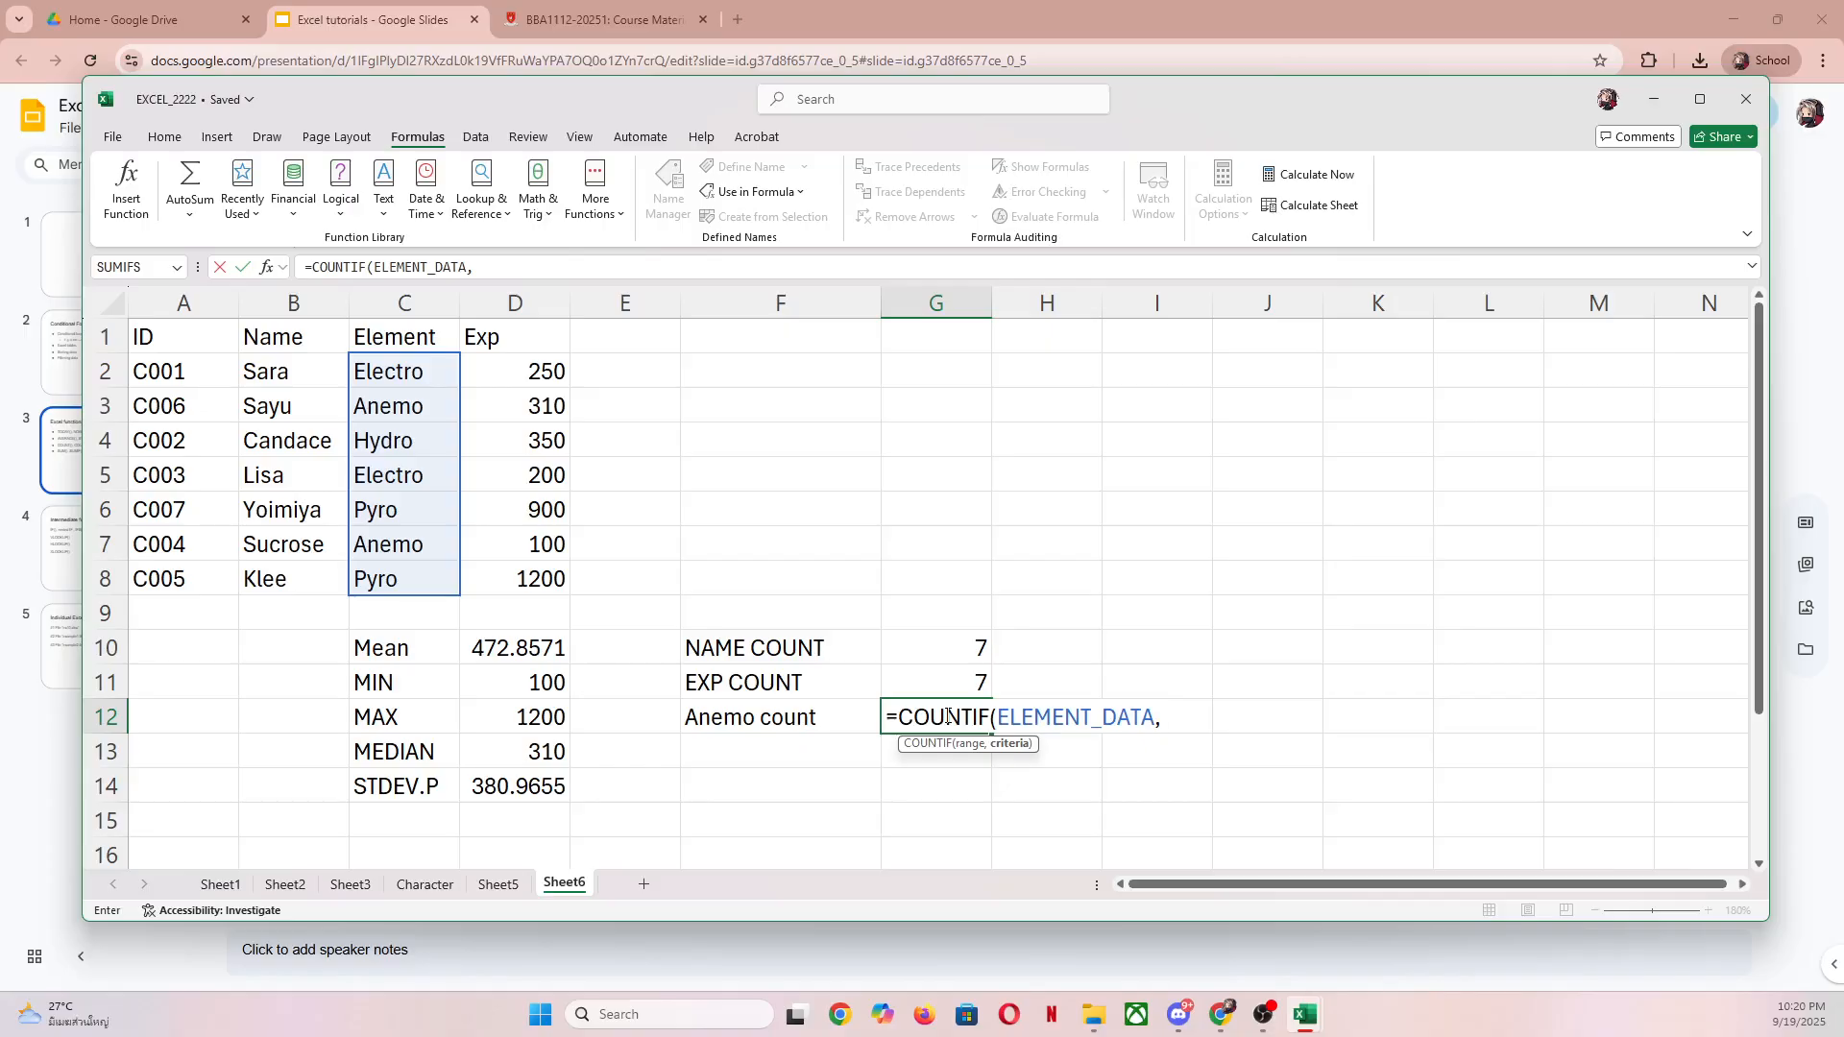
type("\"Anemo\"")
key("Return")
left_click(955, 713)
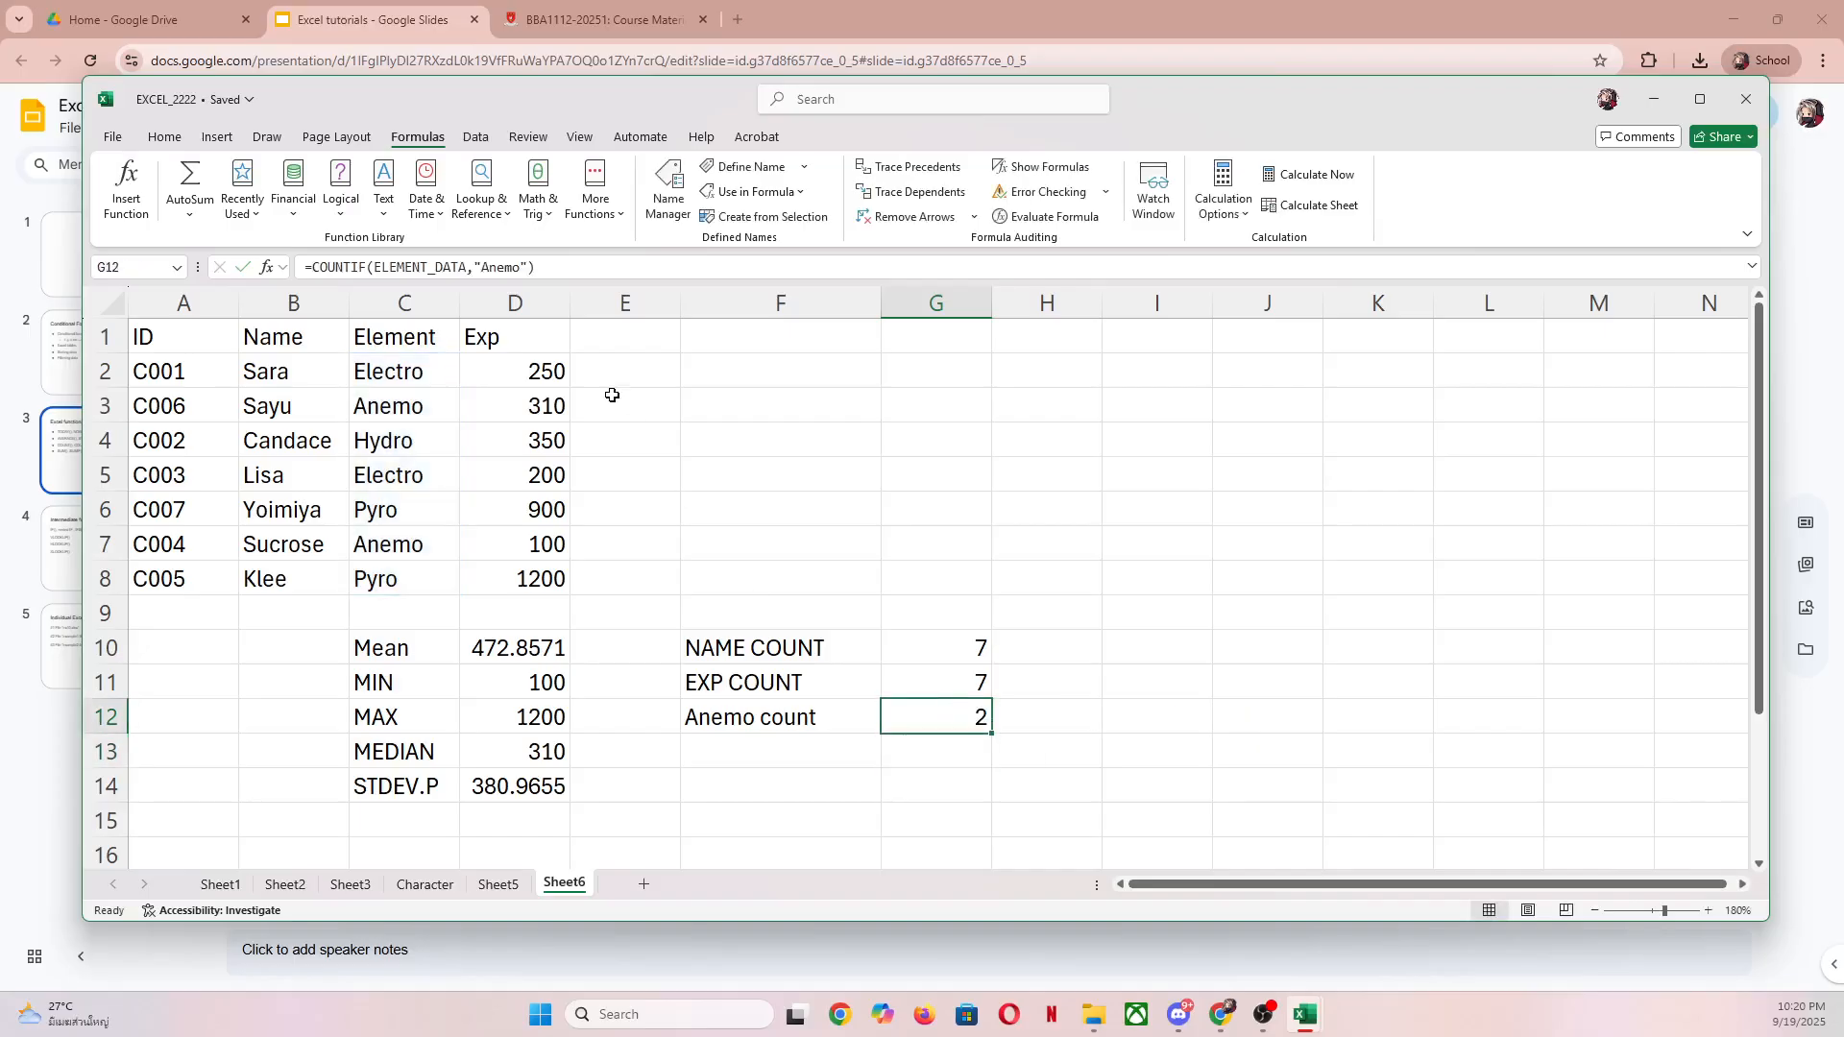
Step: Test the Anemo count in G12 by changing the element in C3 to Hydro, and restore C3 to Anemo
left_click(392, 483)
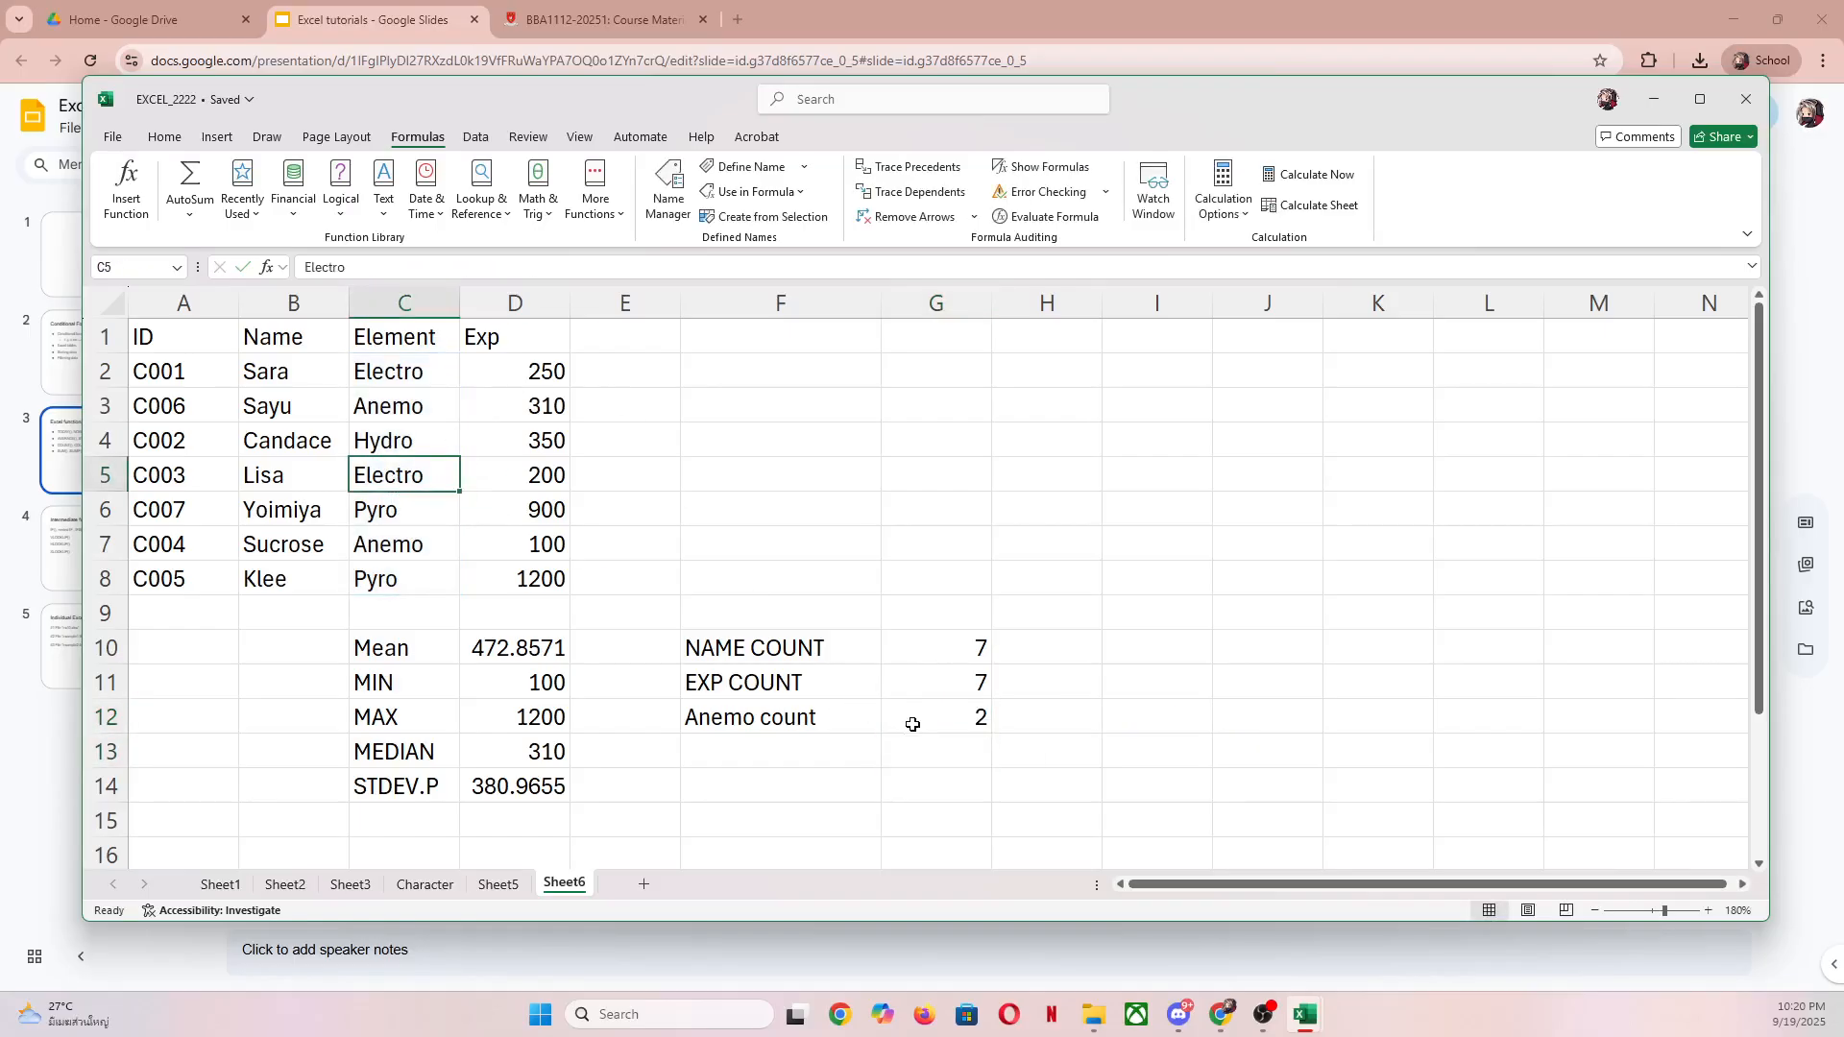
left_click(946, 720)
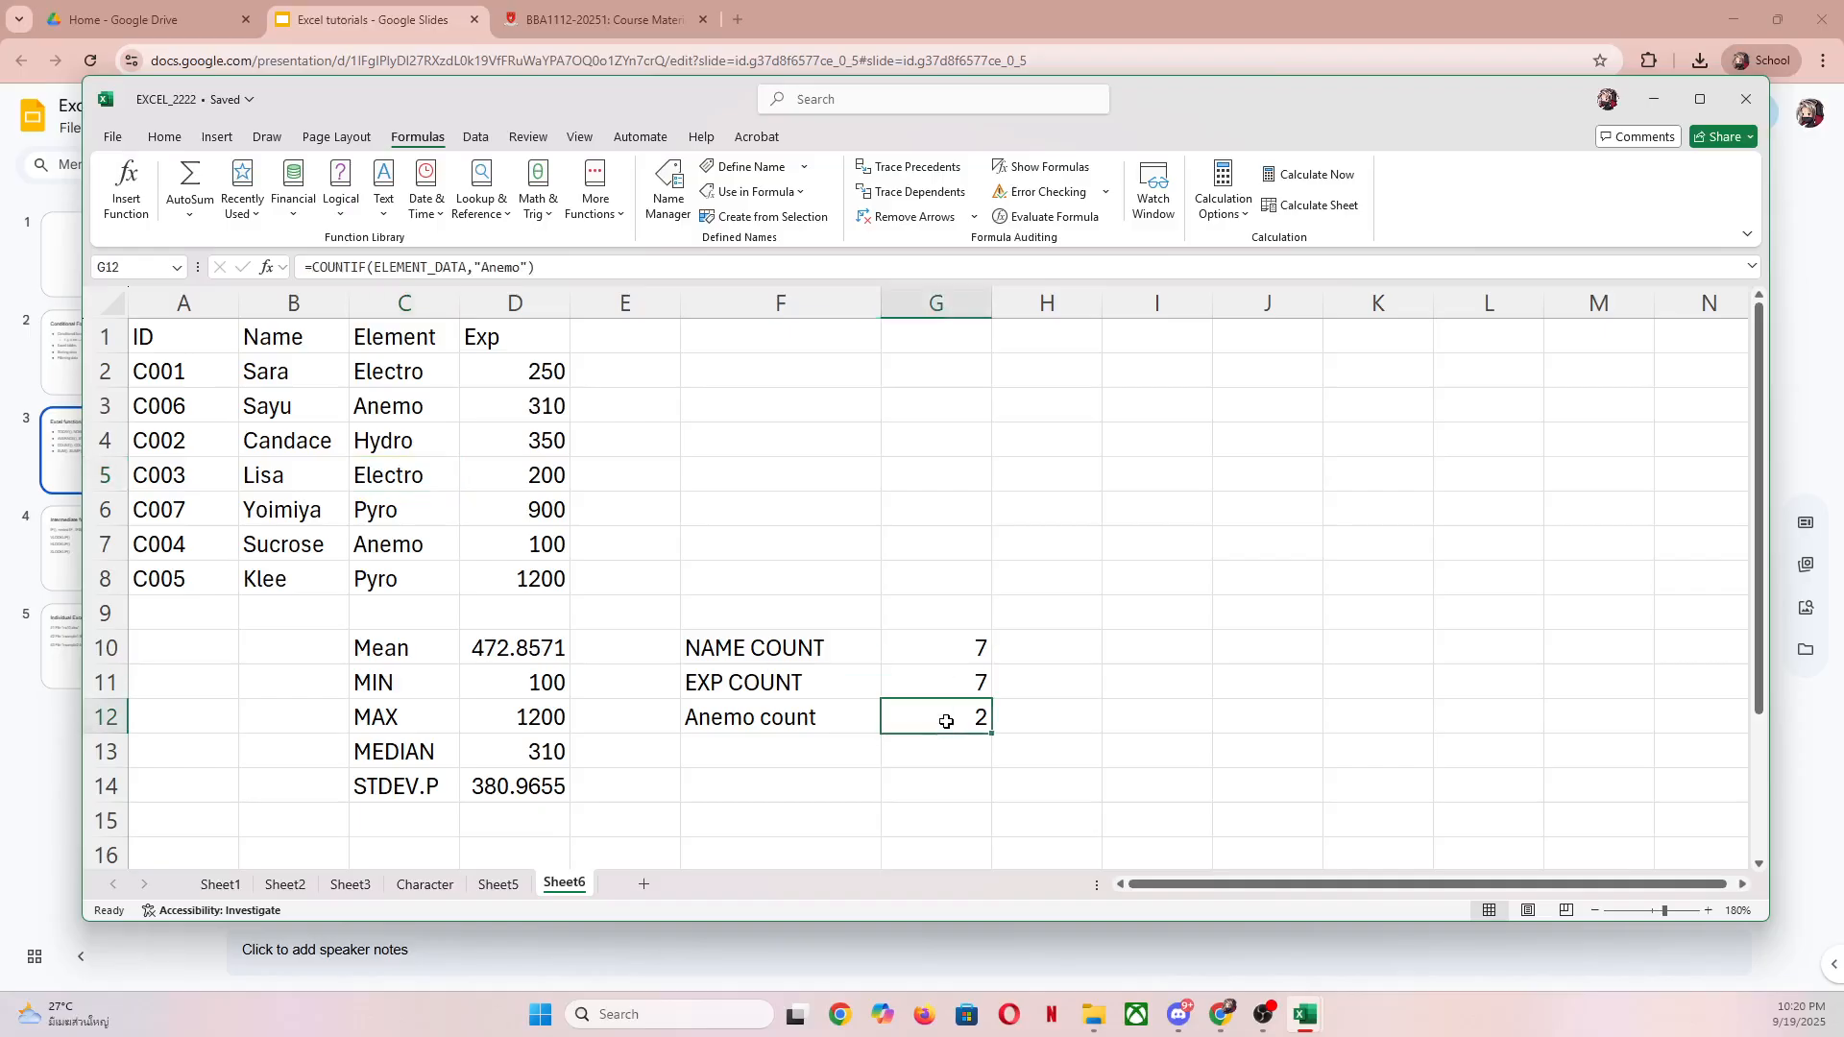
left_click(413, 404)
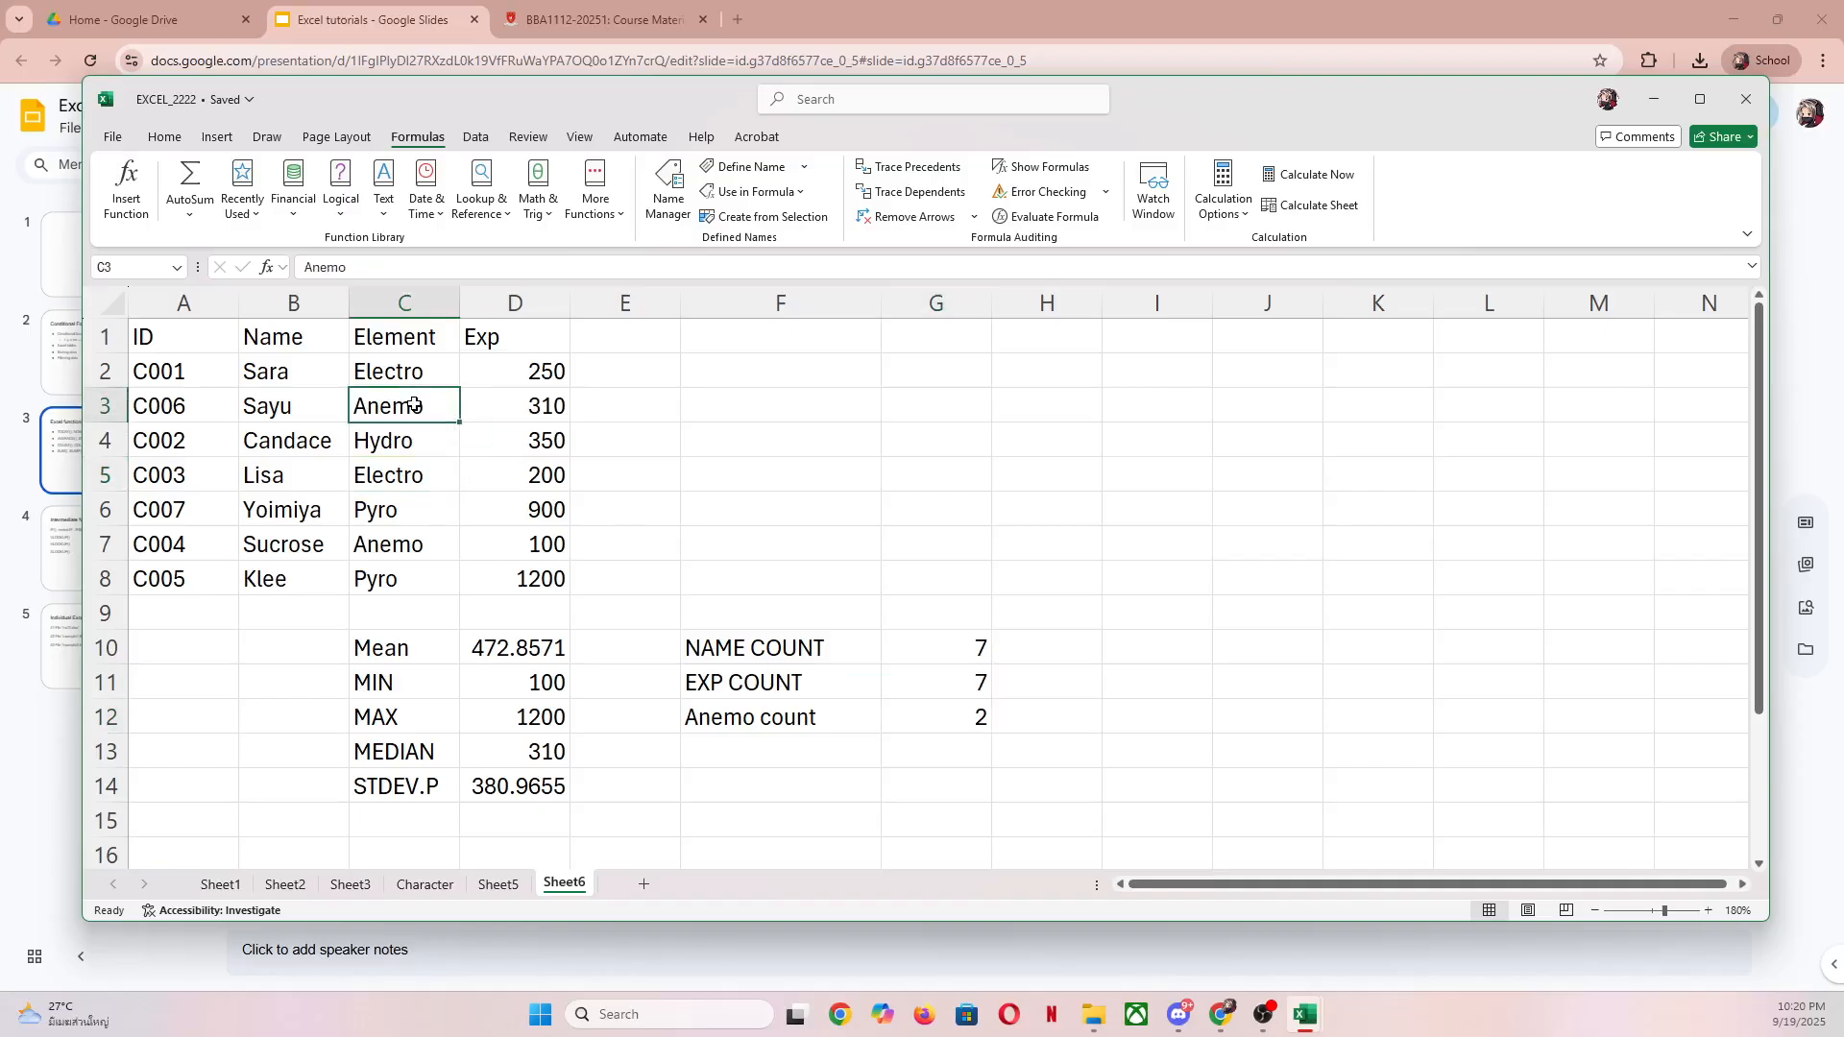
type("Hydro")
key("Return")
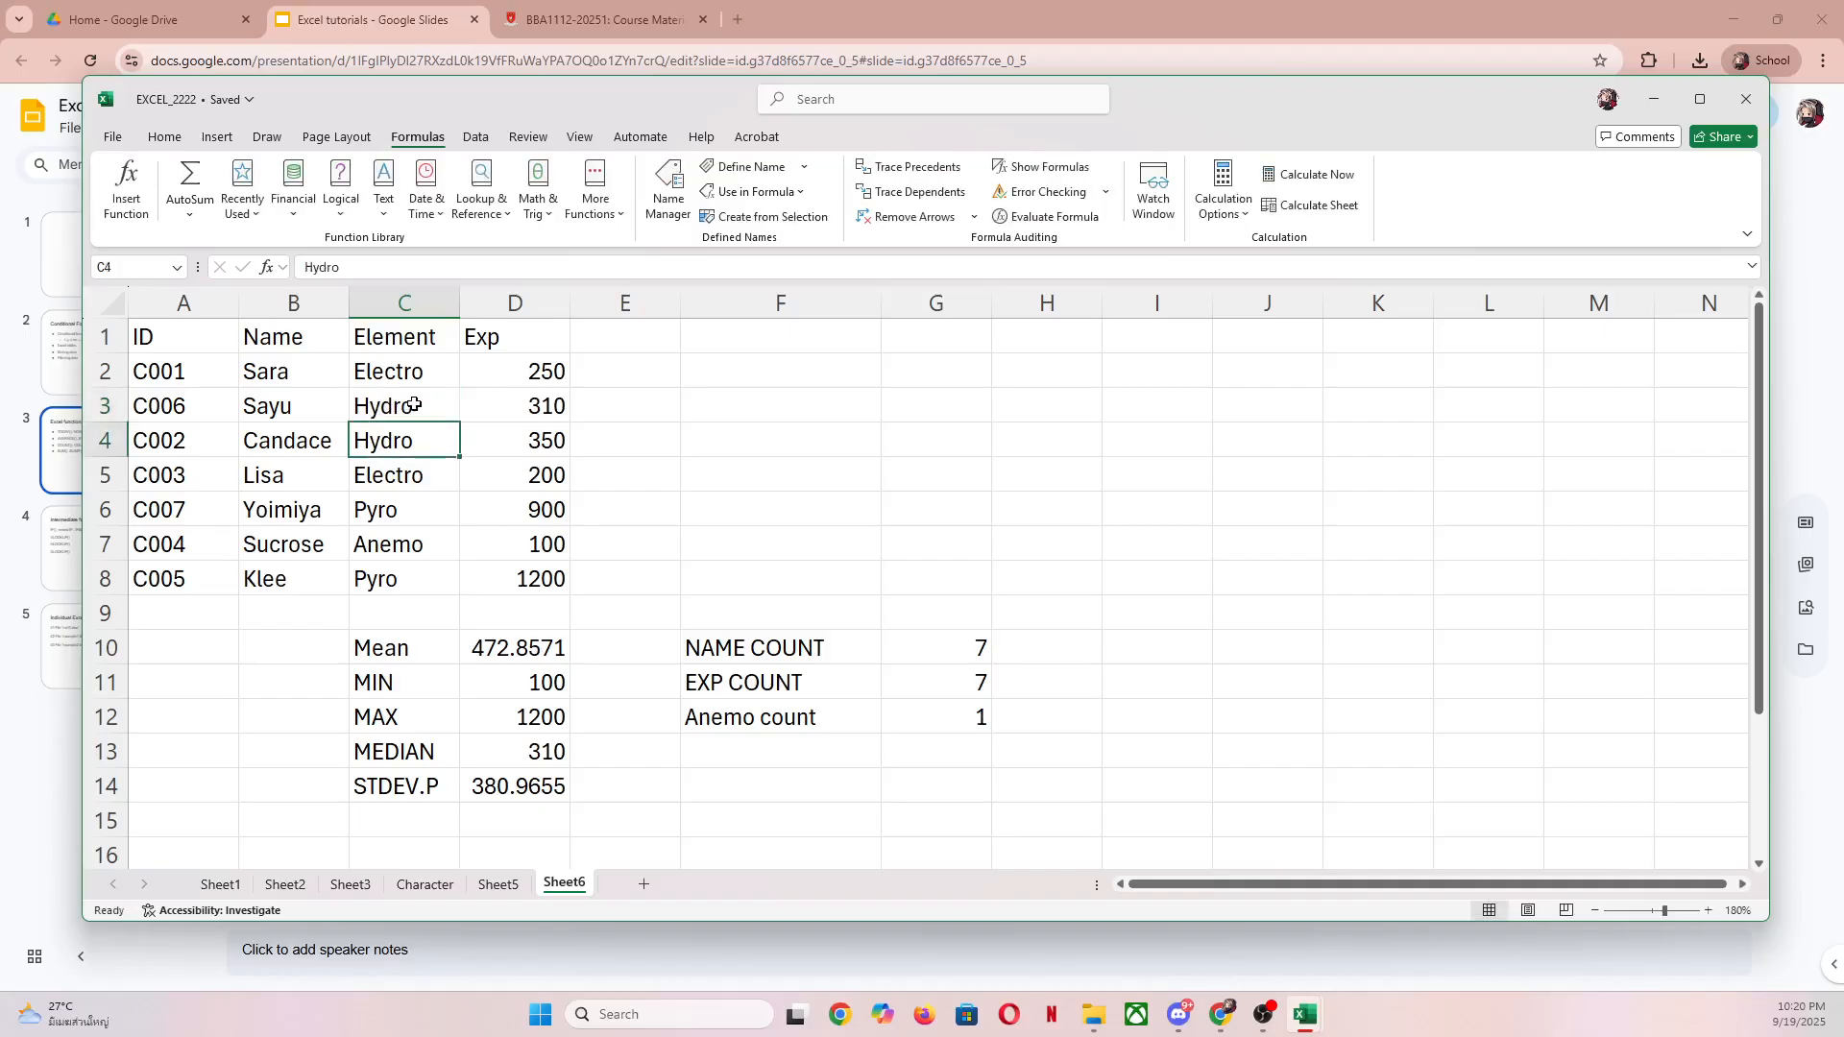
left_click(971, 721)
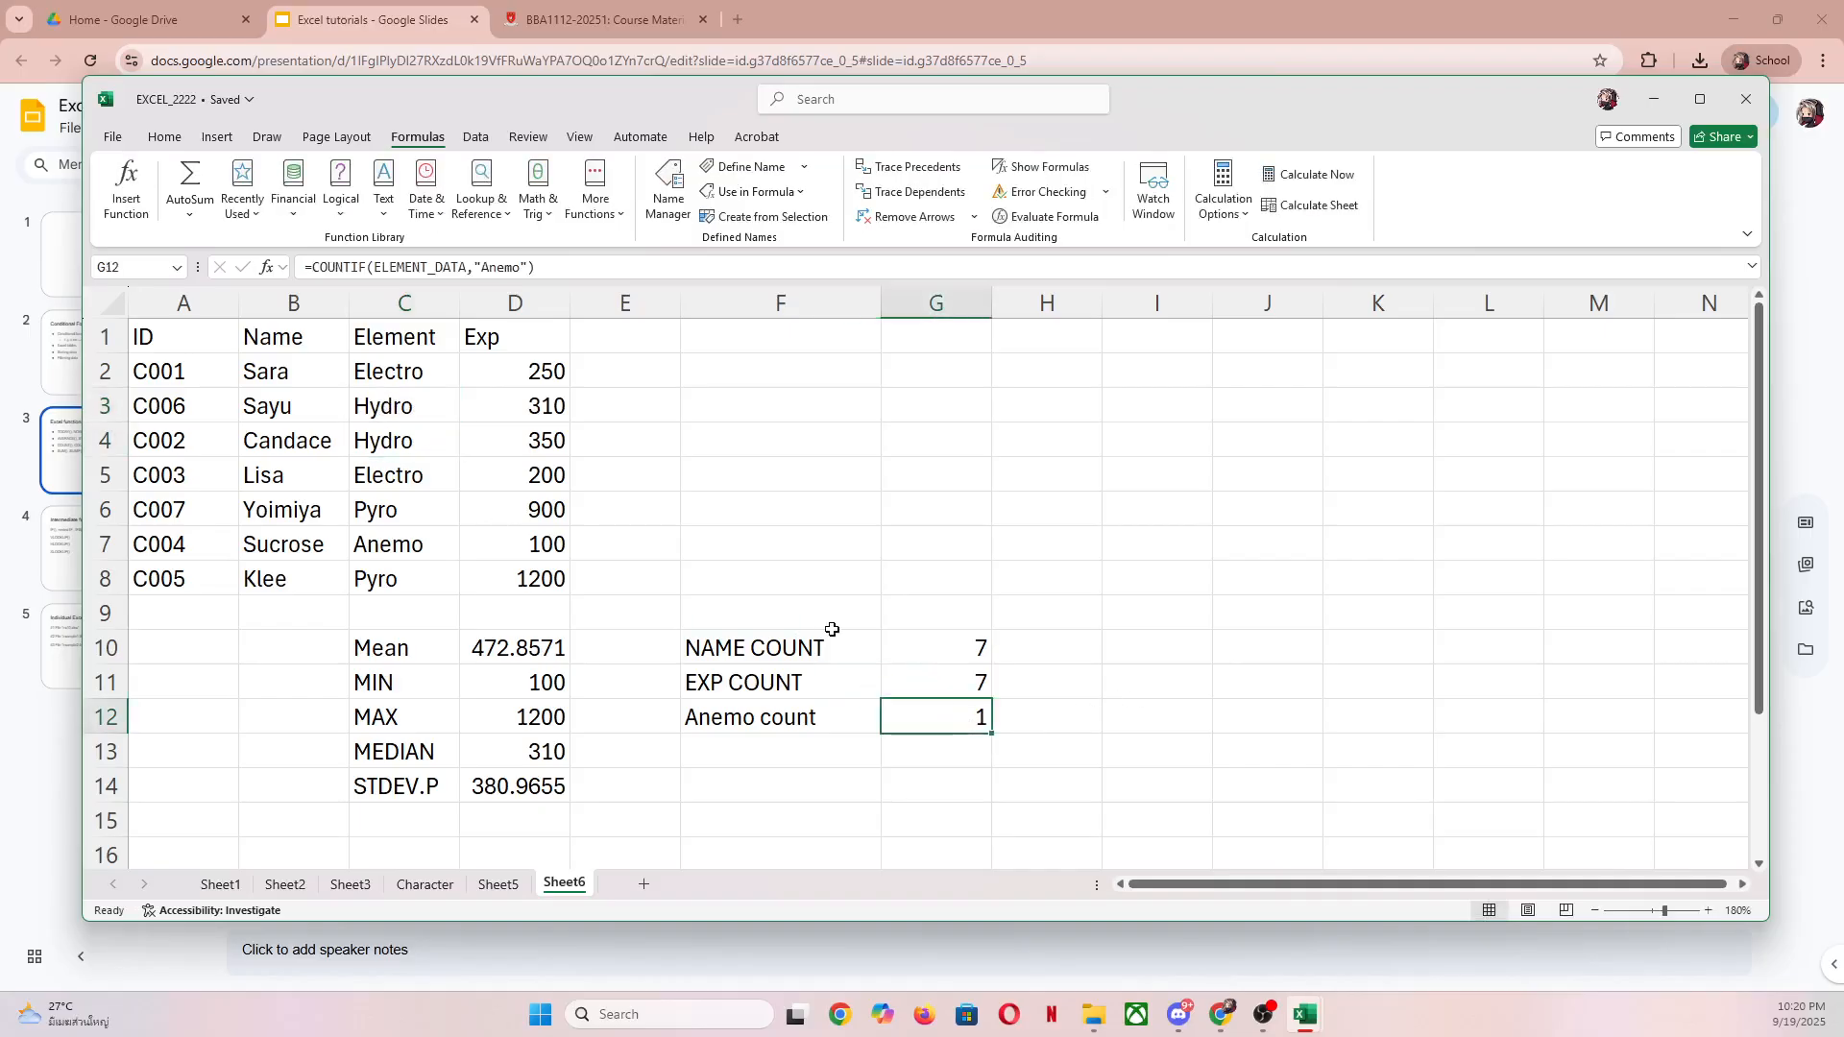
left_click(403, 406)
type("Ane")
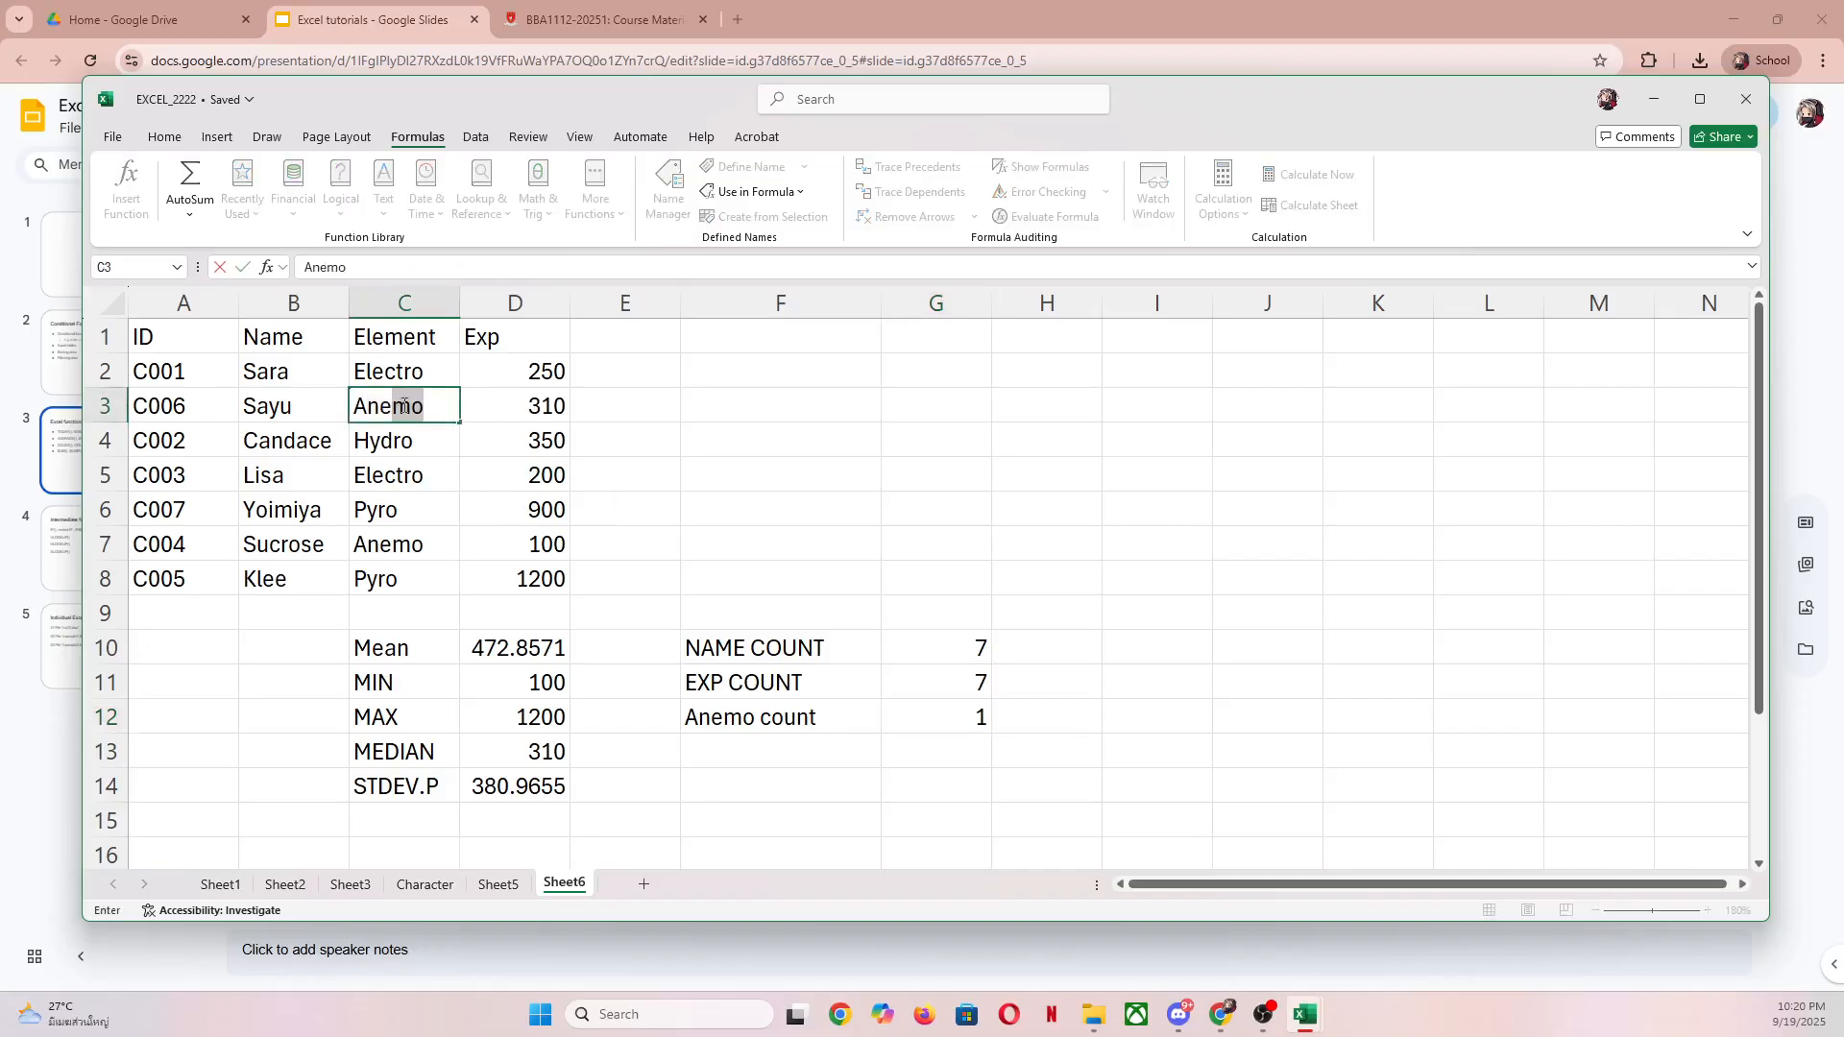
type("mo")
key("Return")
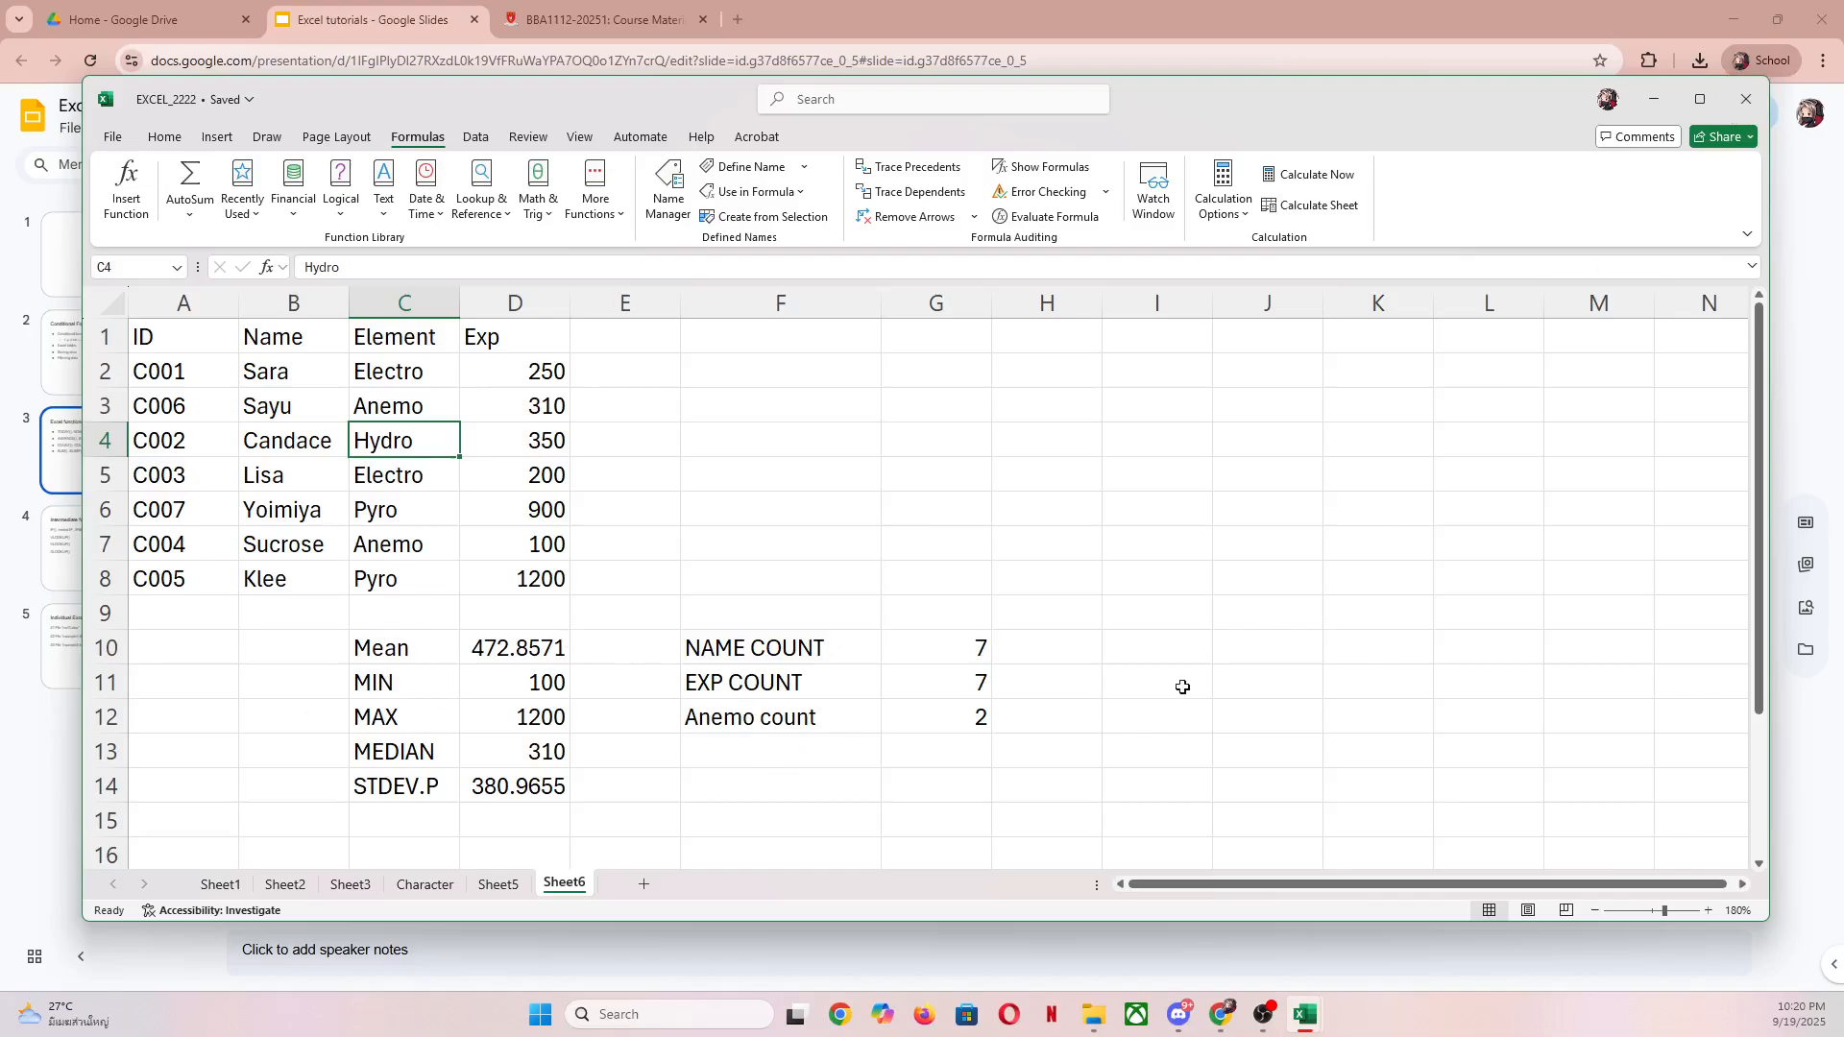
Step: Switch to the Google Slides presentation to look up COUNTIFS in the functions list, and return to the Excel workbook
left_click(423, 24)
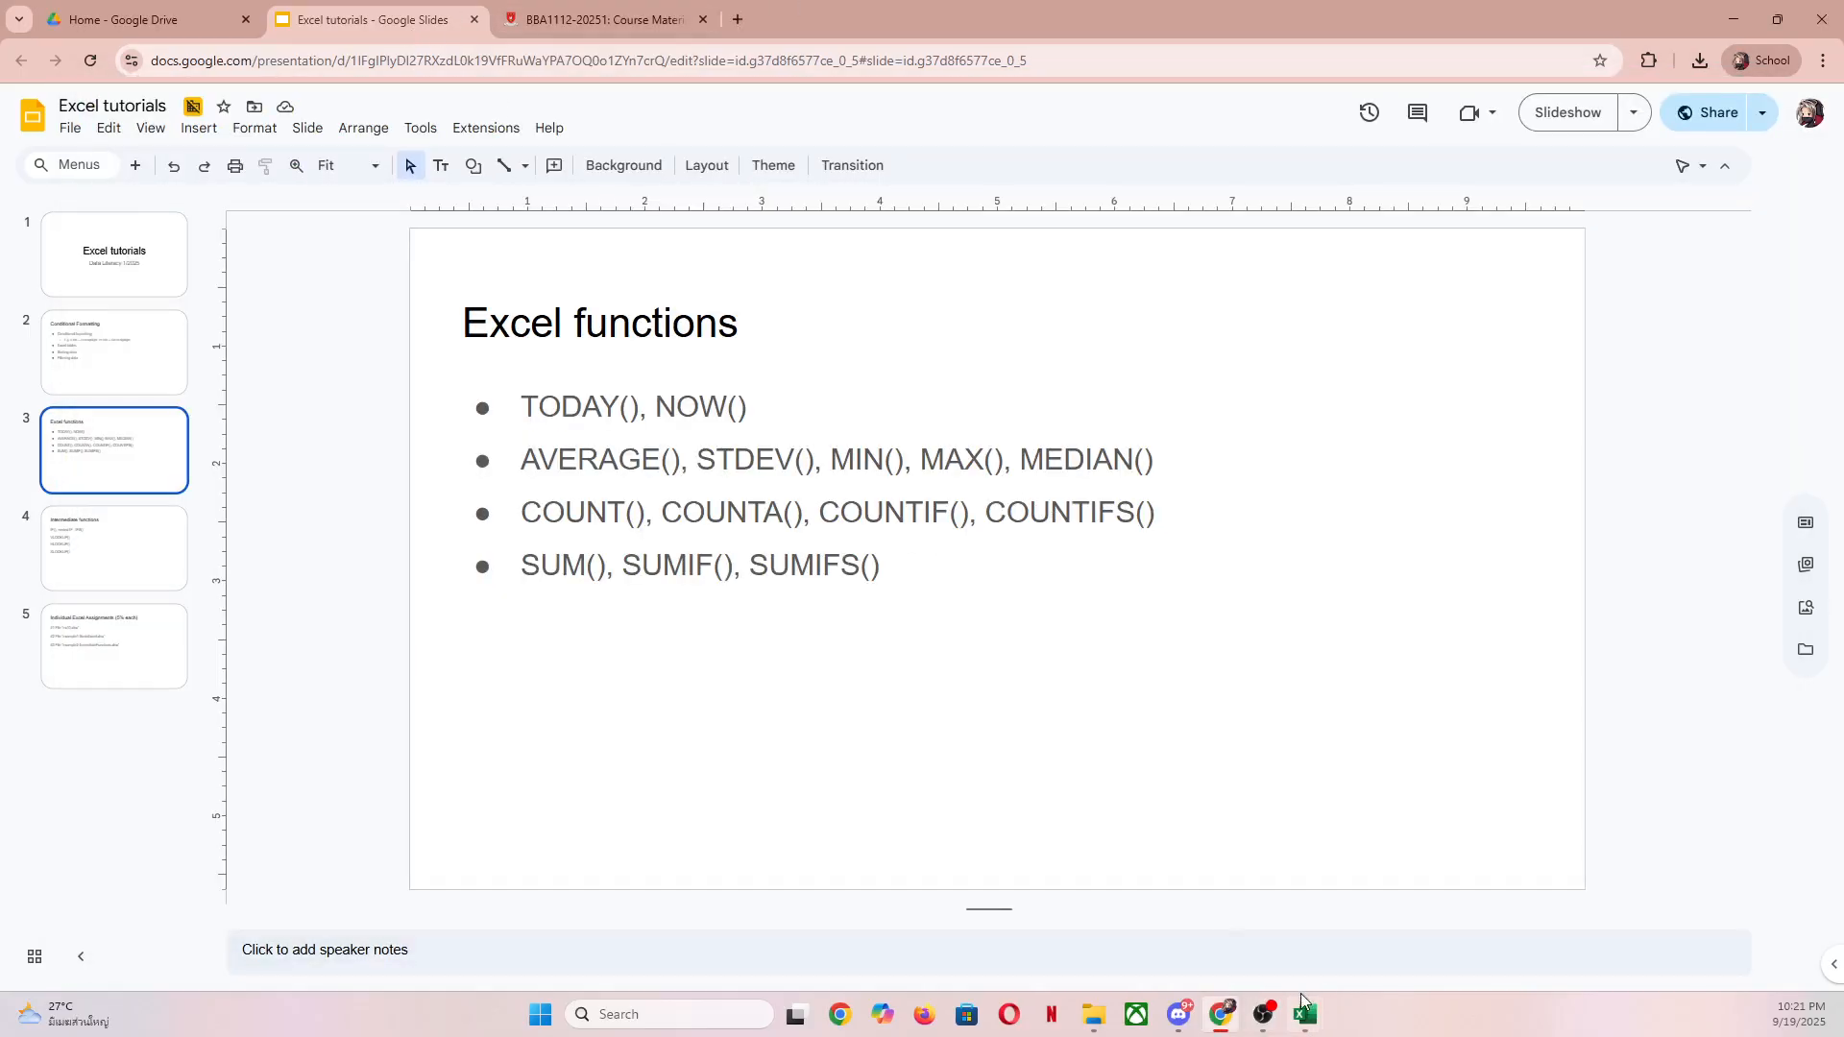
mouse_move(1305, 1014)
left_click(1404, 927)
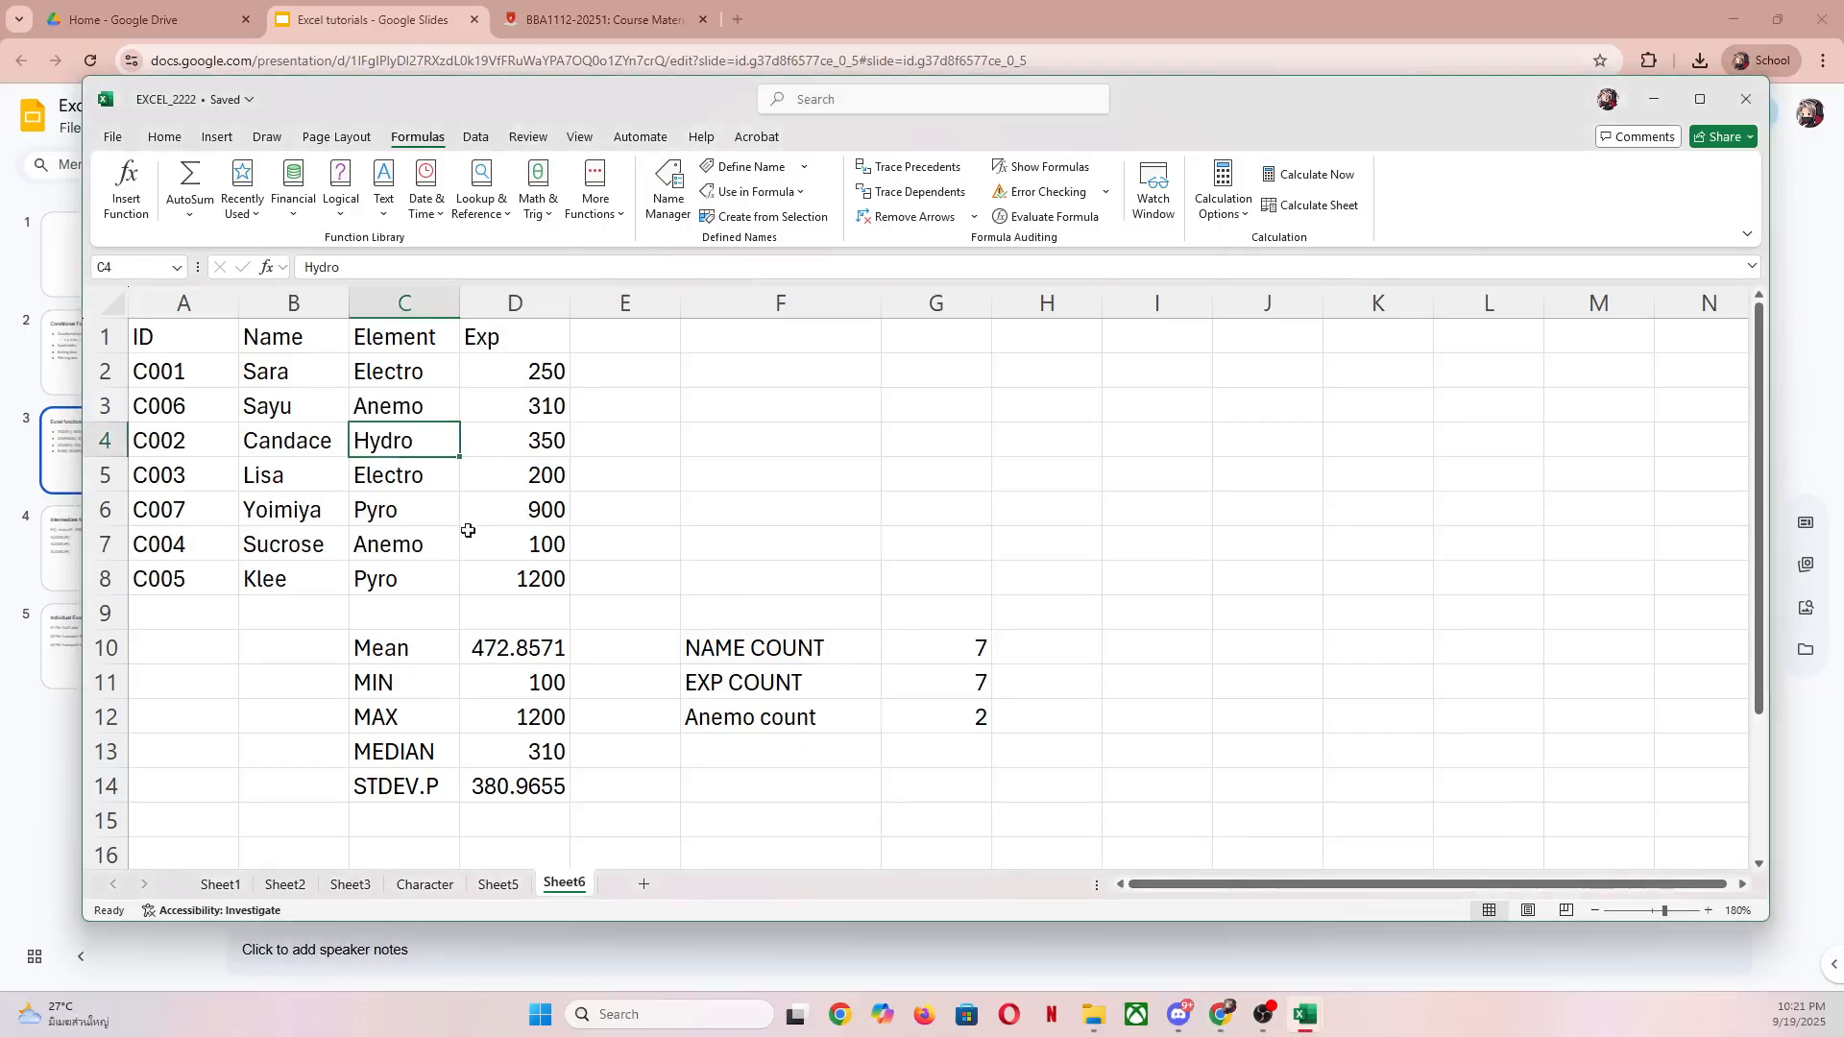
Step: Check the Exp values of the two Anemo characters and enter the label Anemo 100 count in F13
left_click(558, 410)
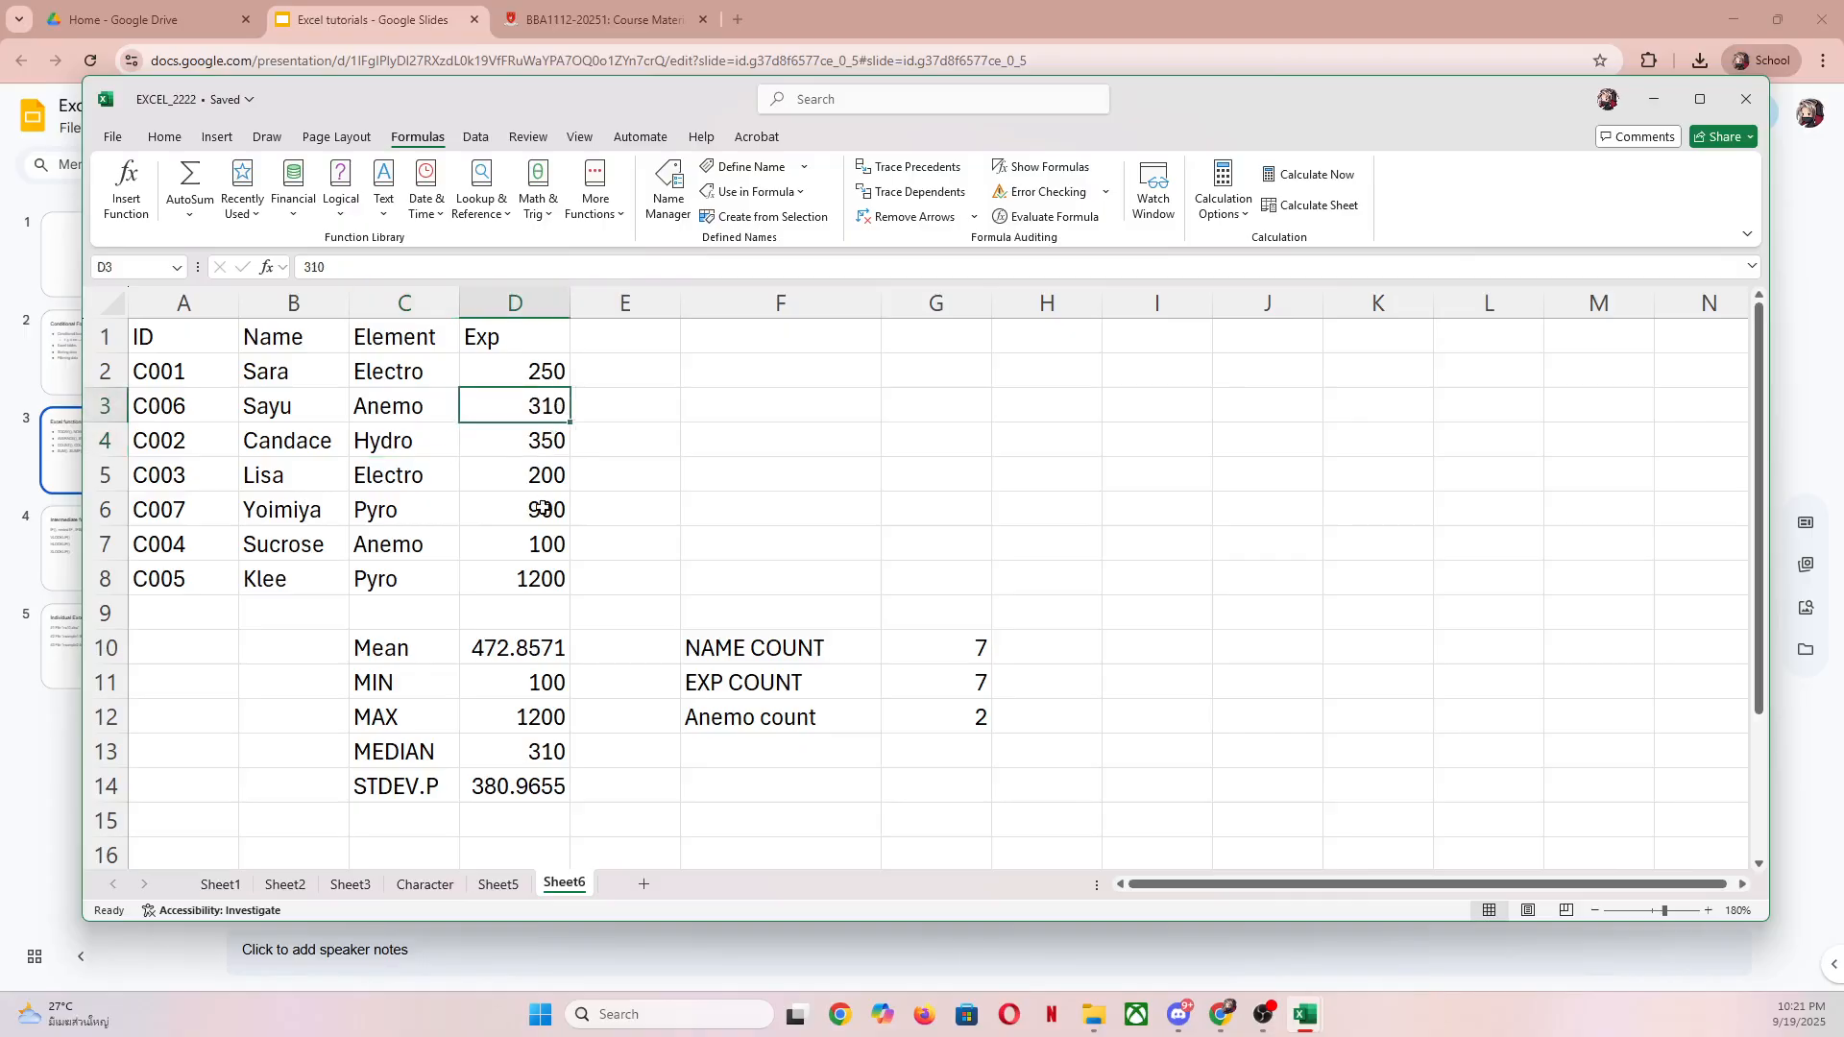
left_click(515, 549)
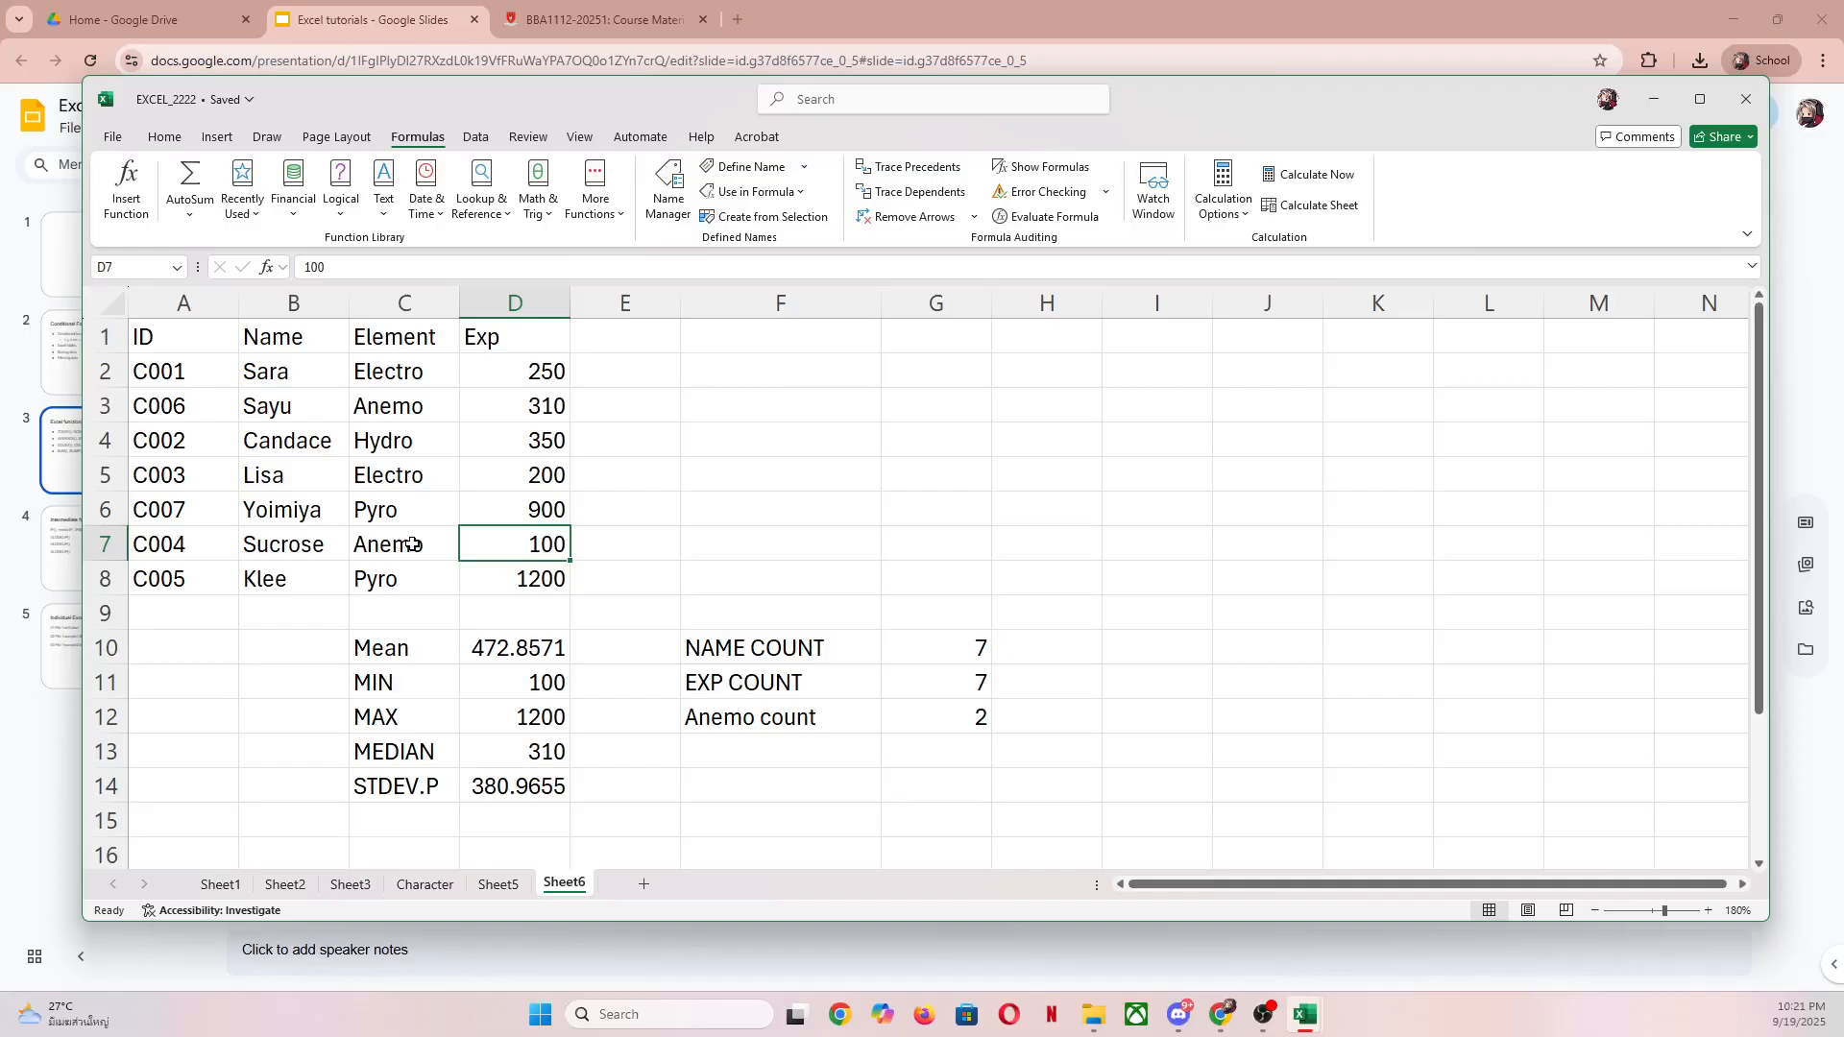
left_click(829, 757)
type("Anemo 1")
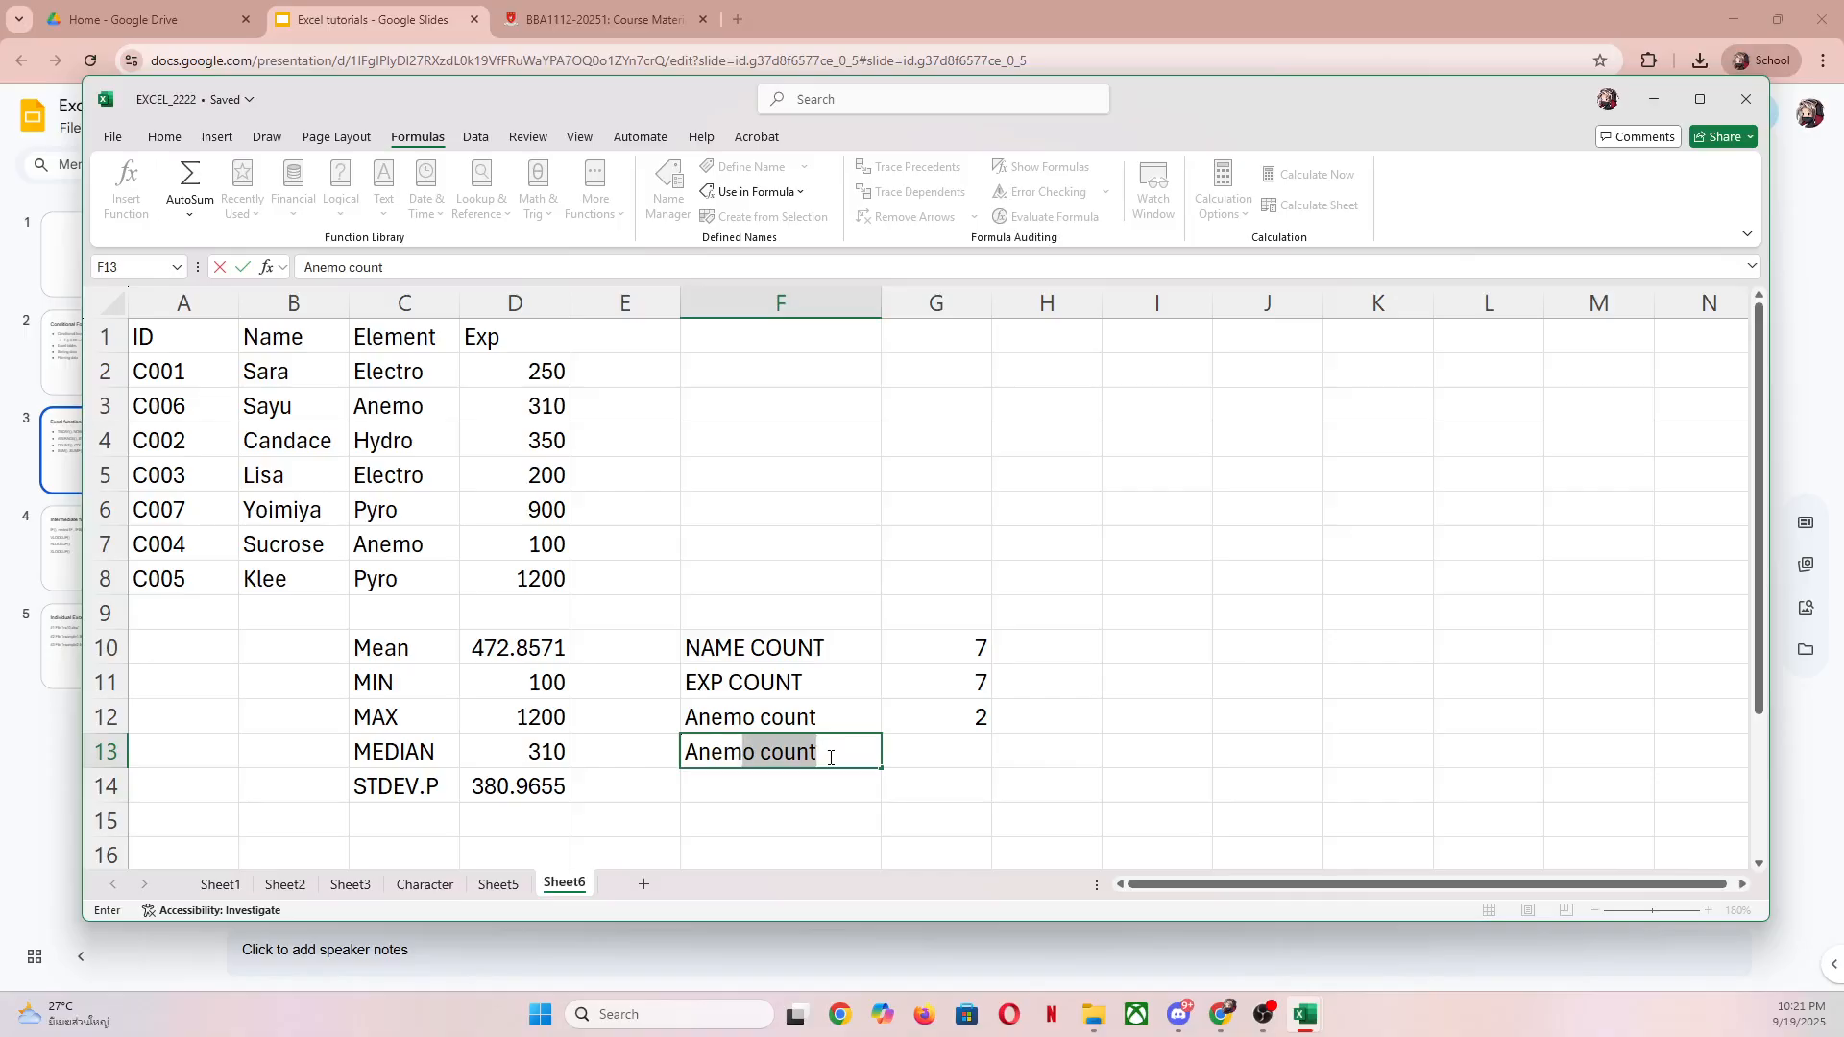
type("-")
key("BackSpace")
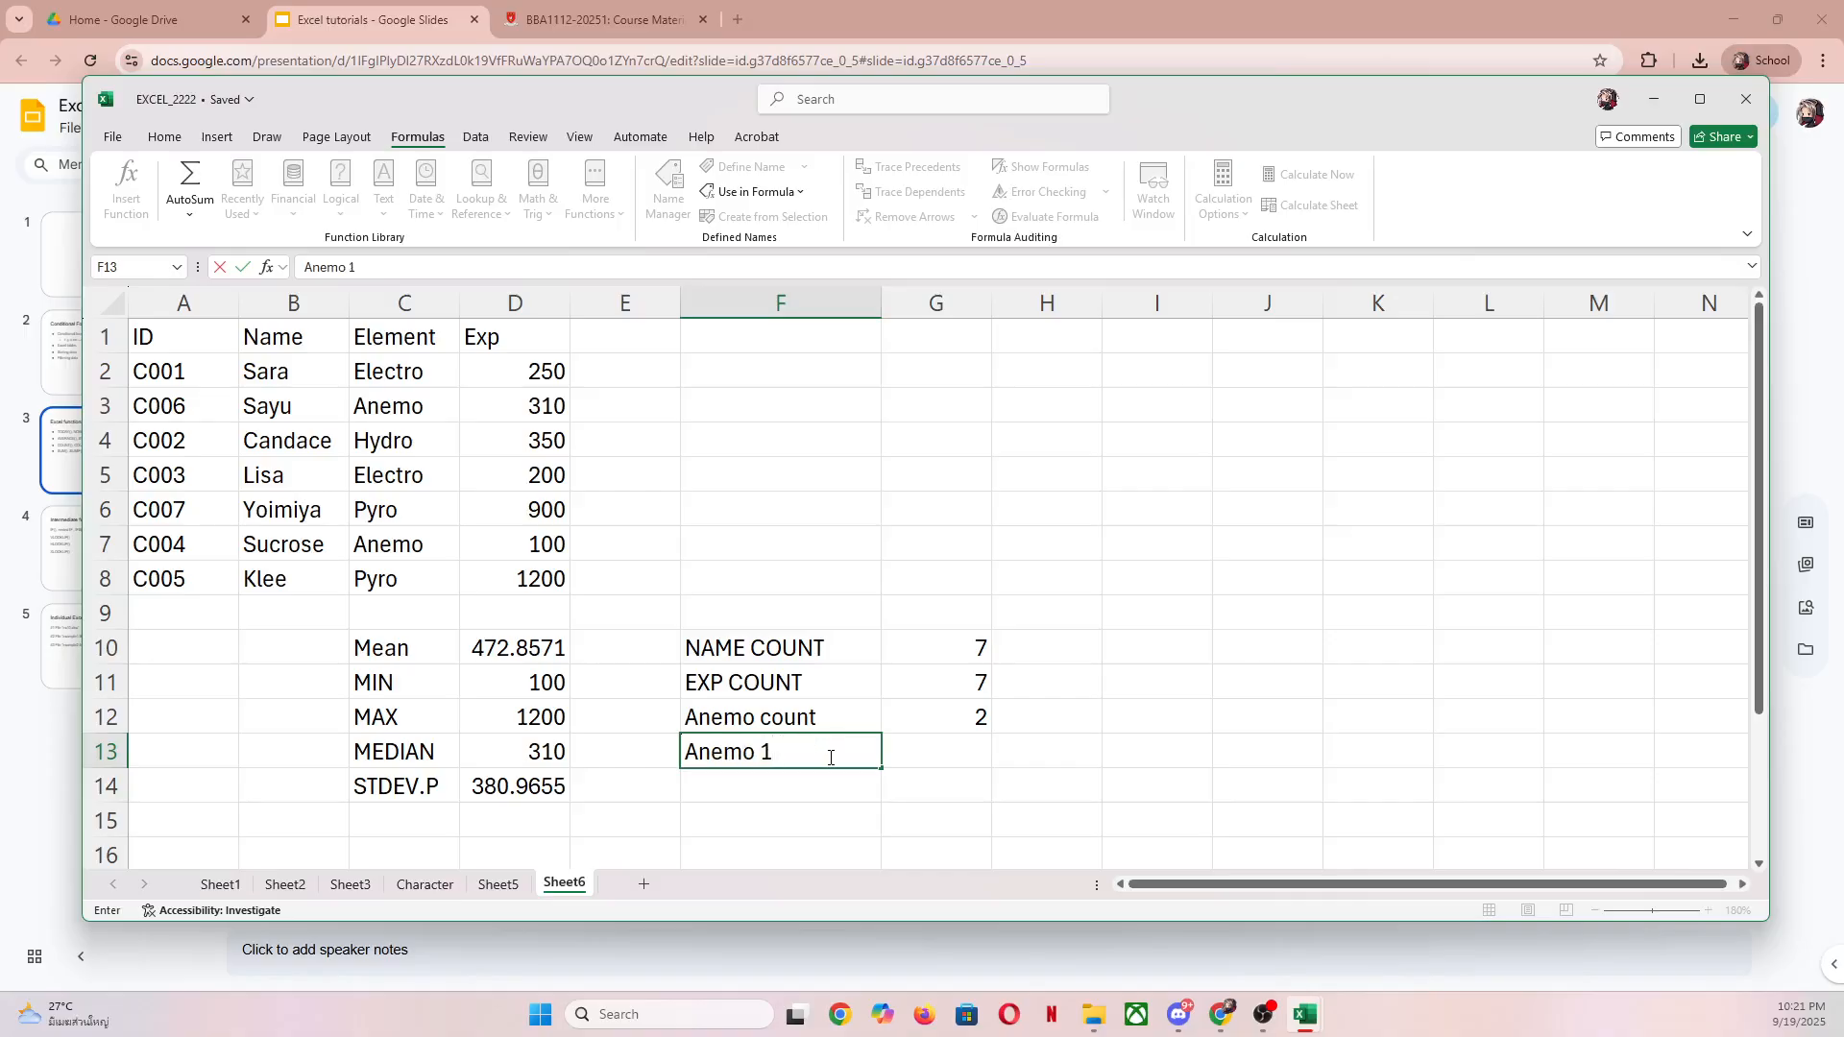
type("00 count")
key("Return")
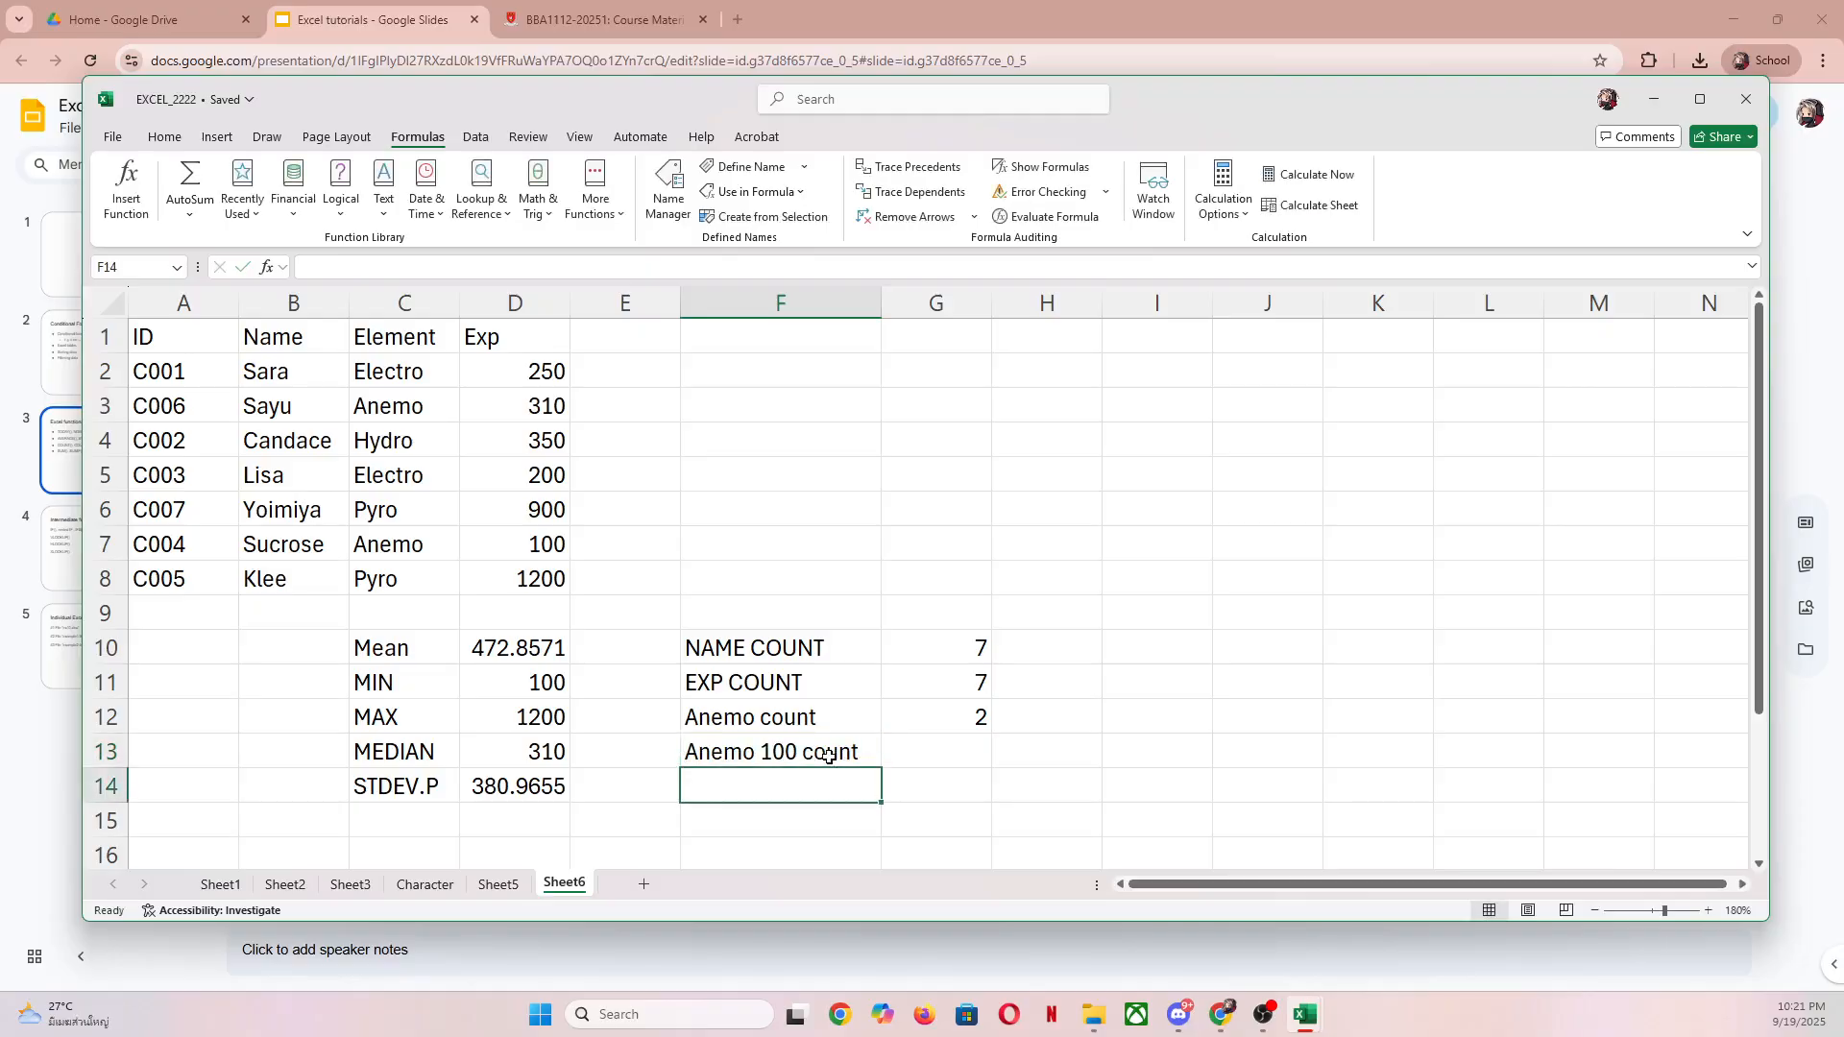
Step: Begin a COUNTIFS formula in G13 with ELEMENT_DATA matching "Anemo" as the first criterion
key("Right")
key("Up")
type("=C")
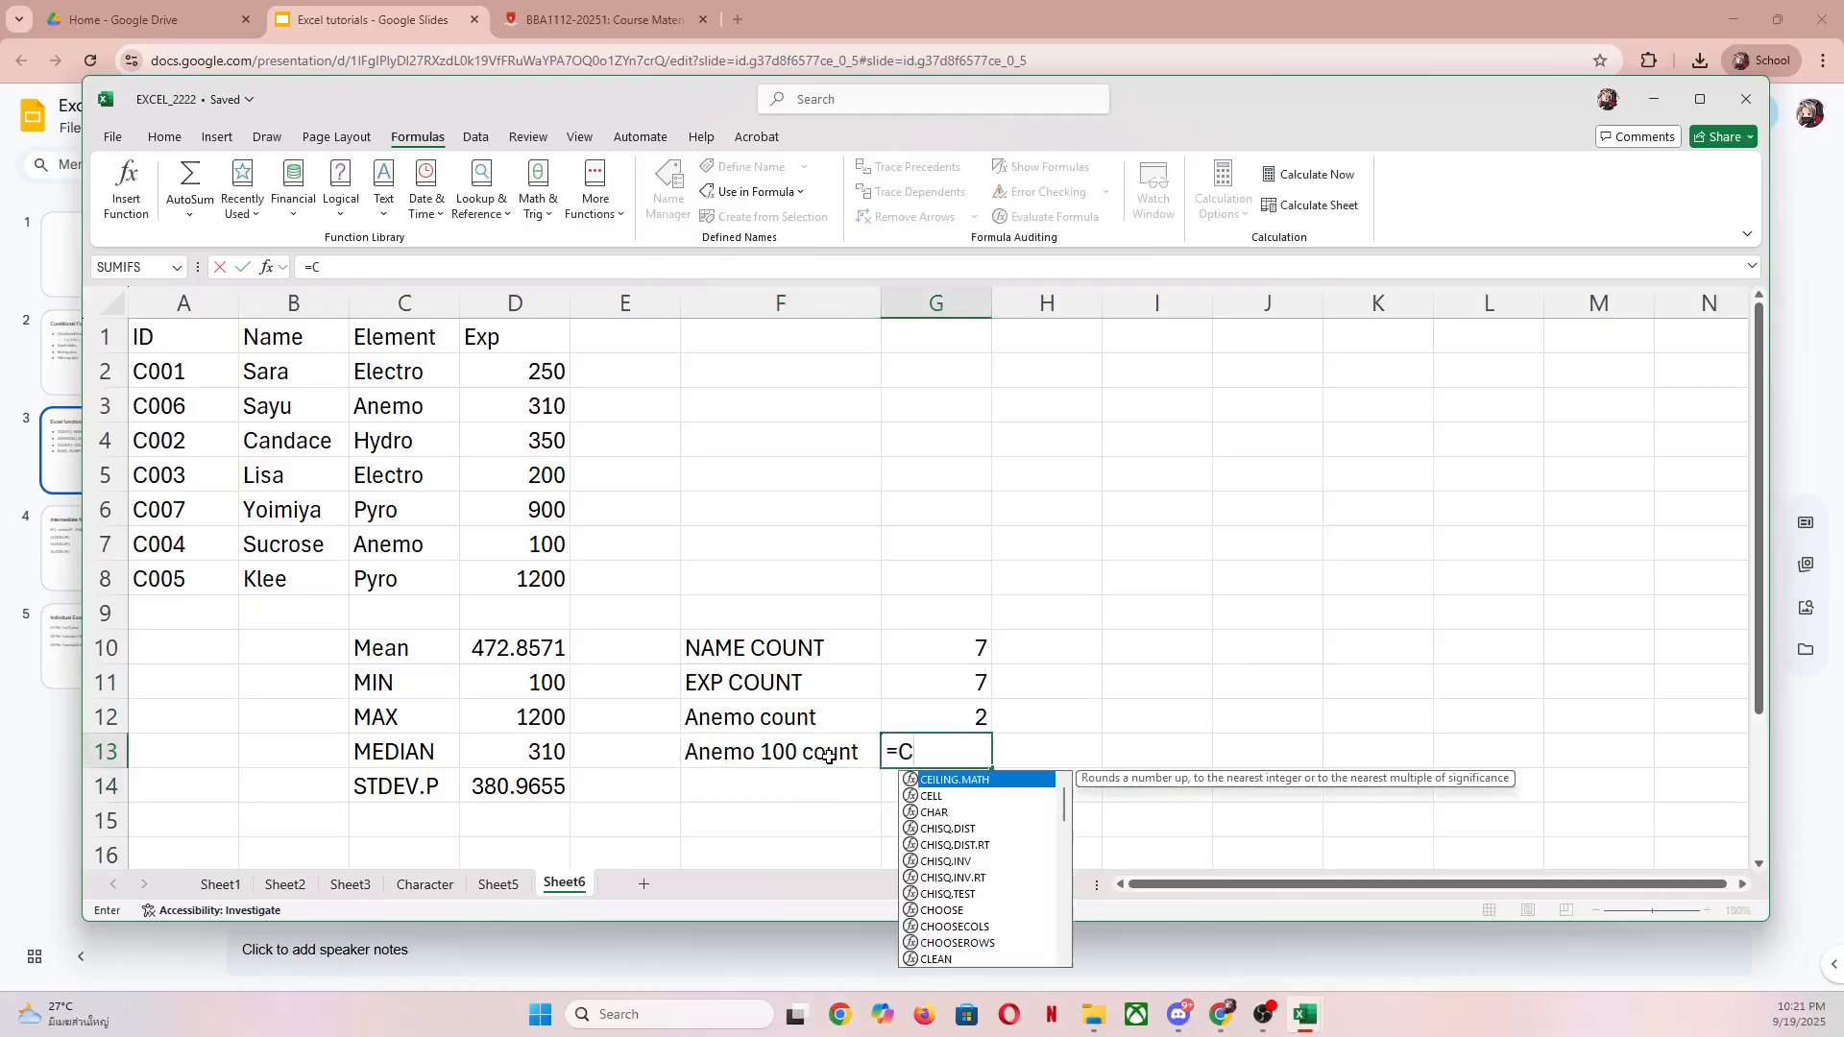
type("OUNTID")
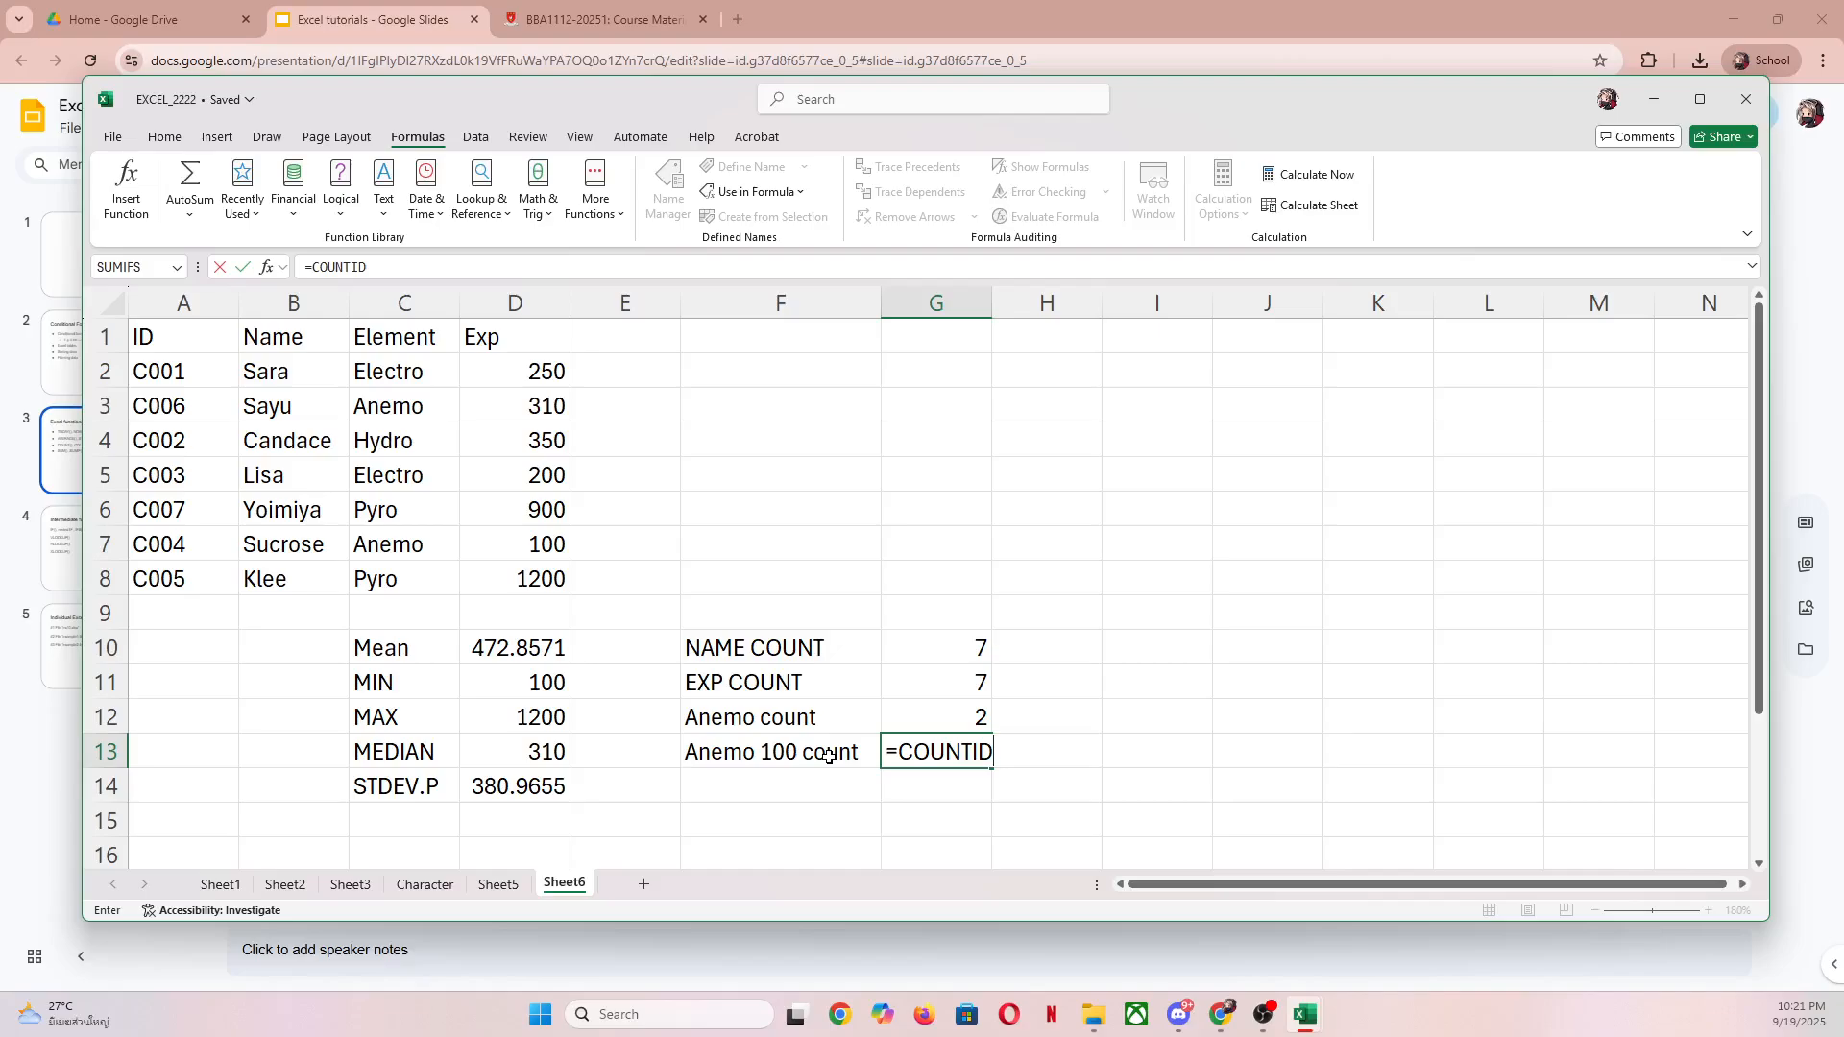
key("BackSpace")
type("FS(")
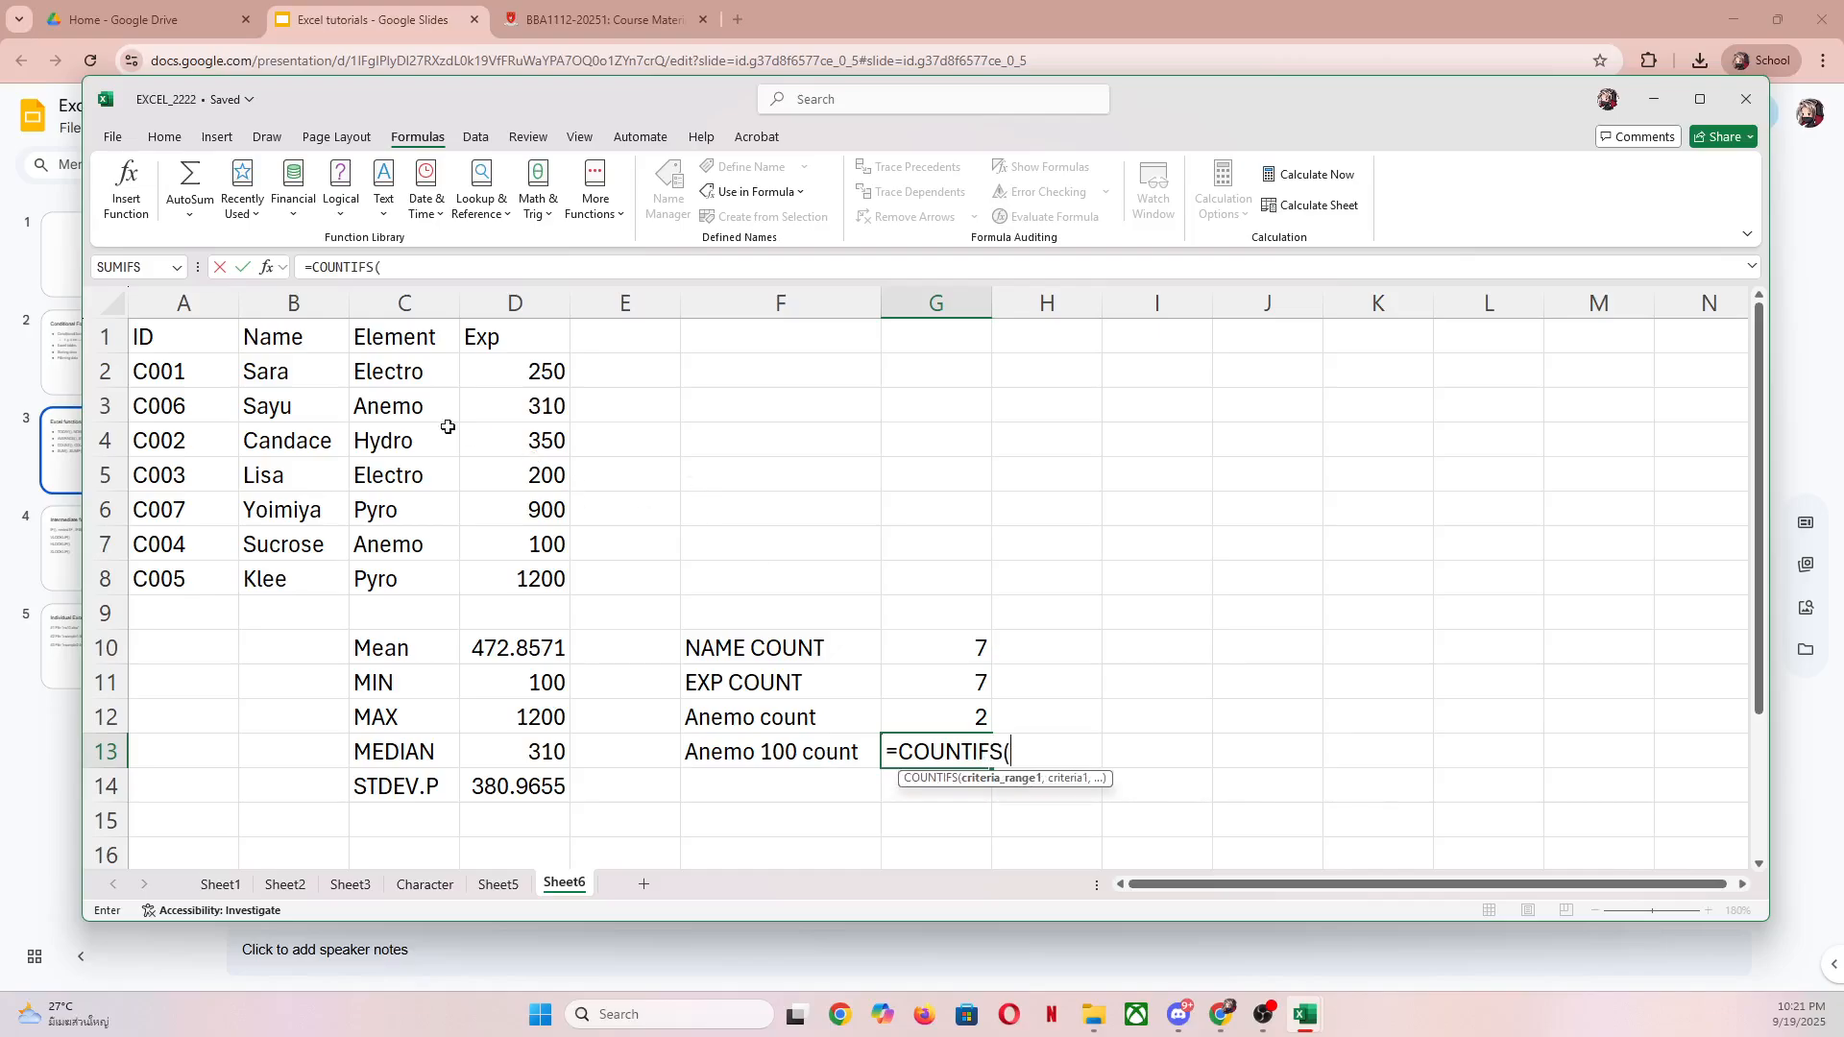
left_click_drag(397, 380, 409, 584)
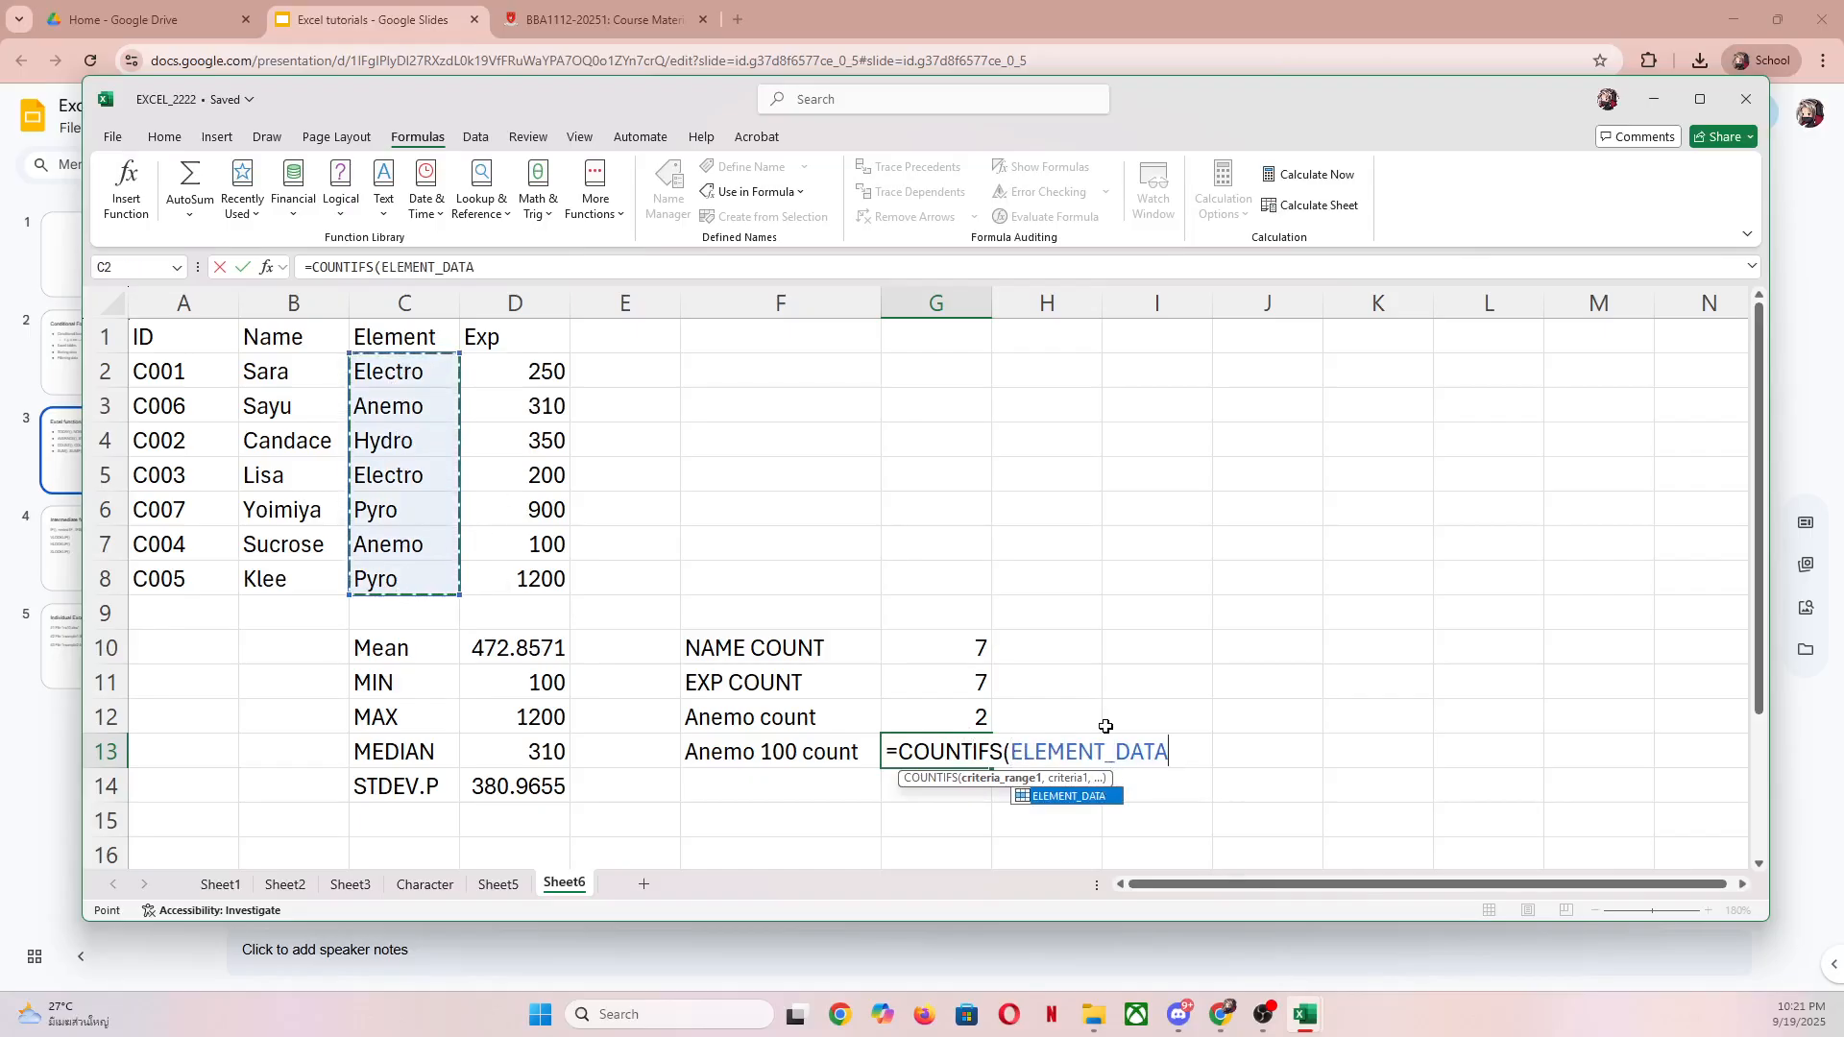
type(",\"Ane")
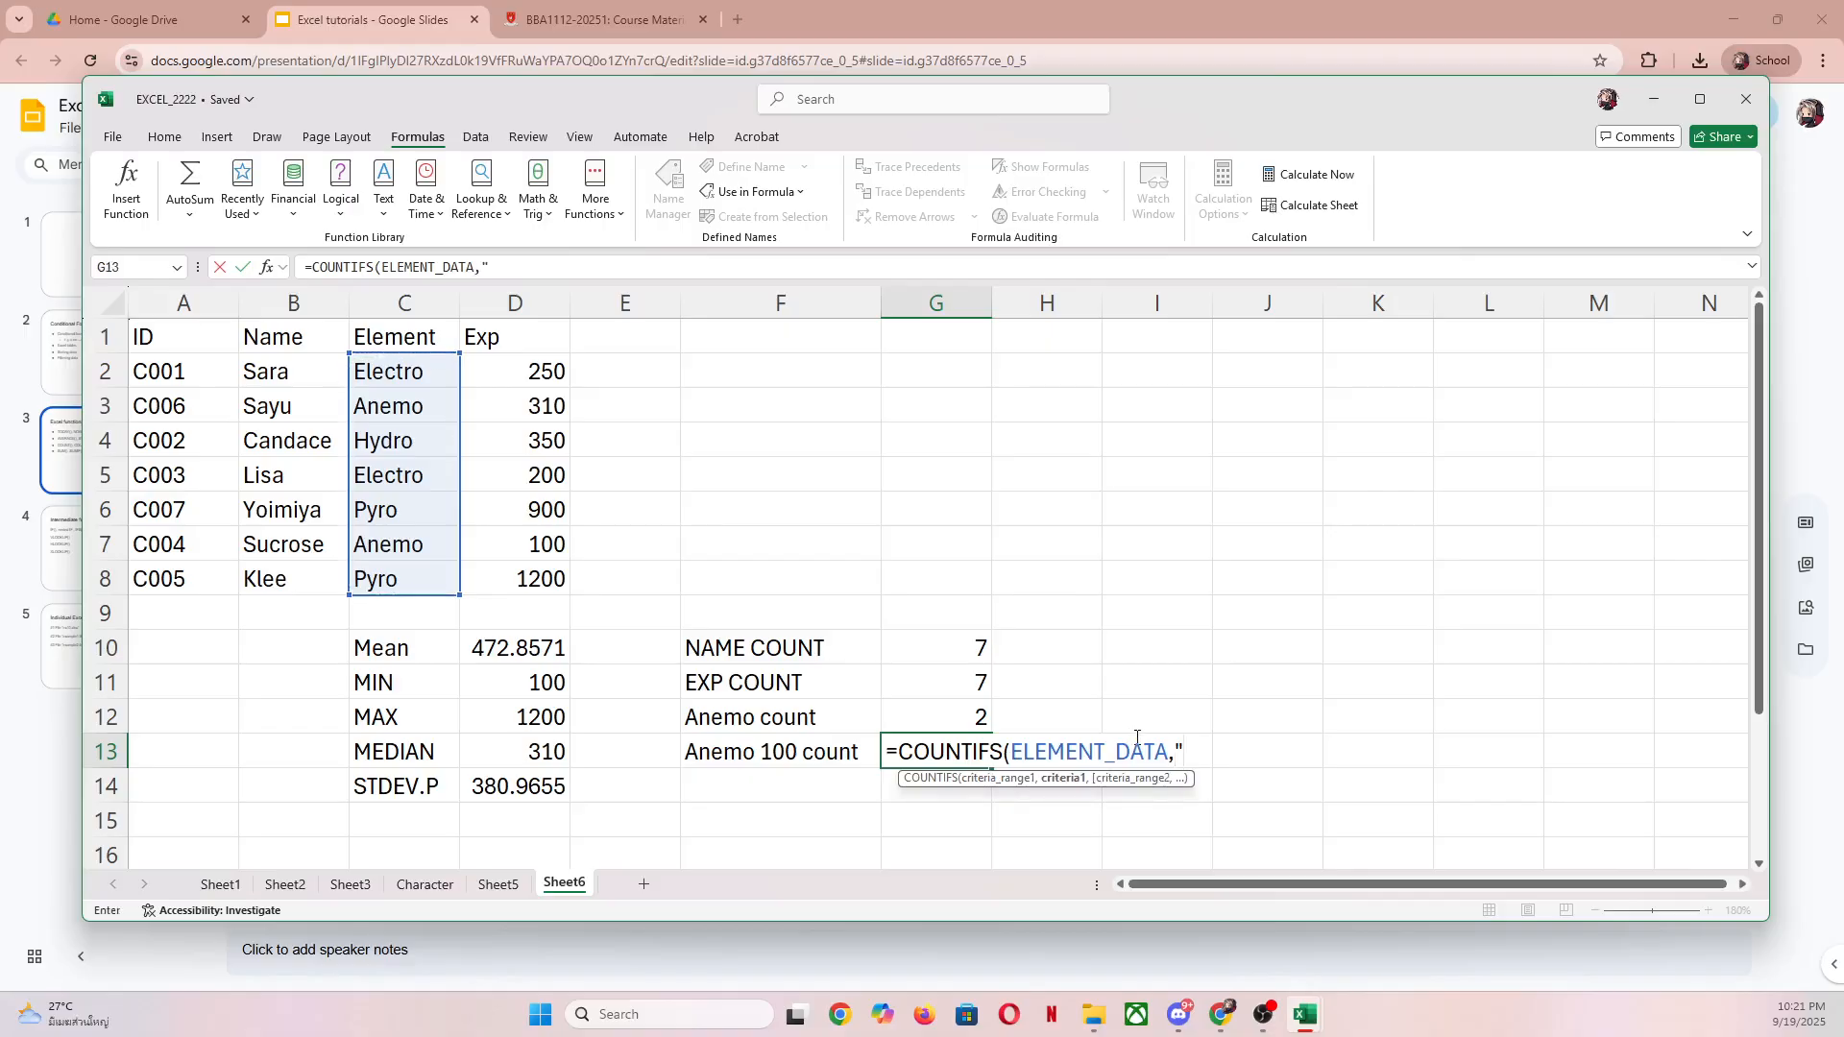
type("mo\",")
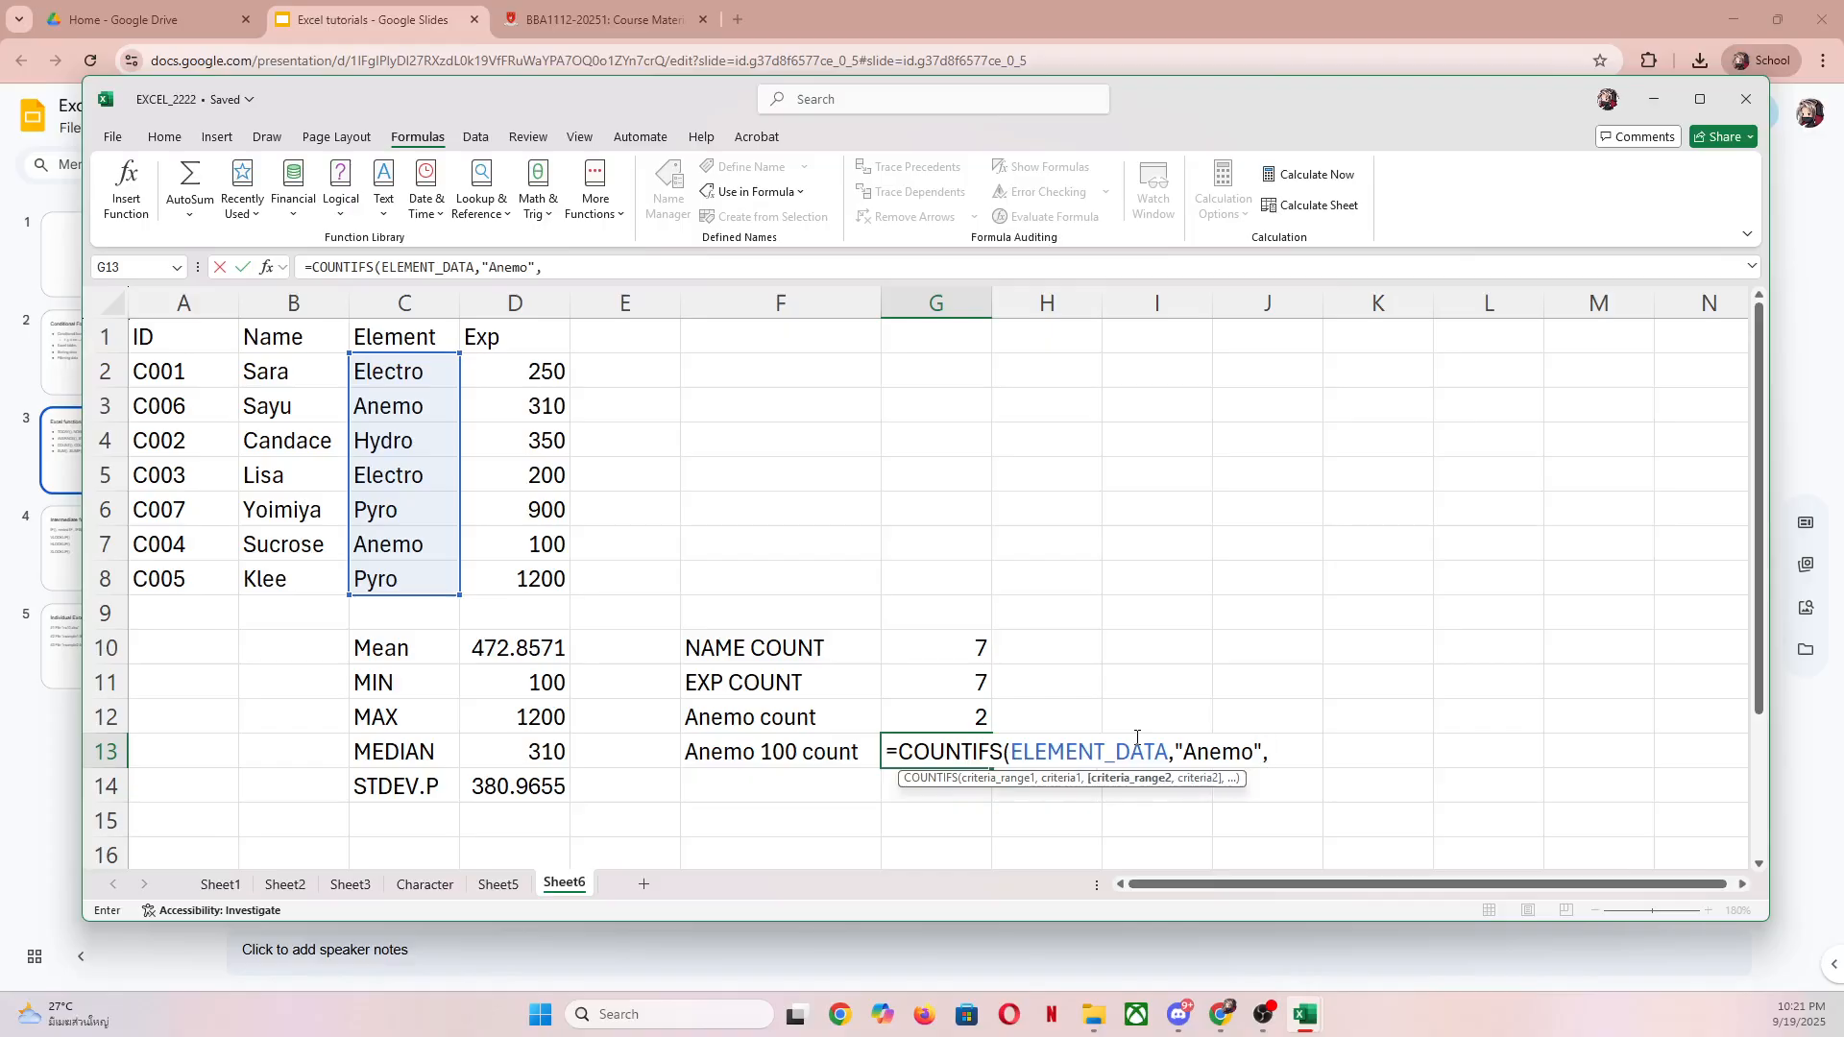
Step: Complete the COUNTIFS formula in G13 with EXP_DATA equal to 100 as the second criterion, and review it
type("EXP_D")
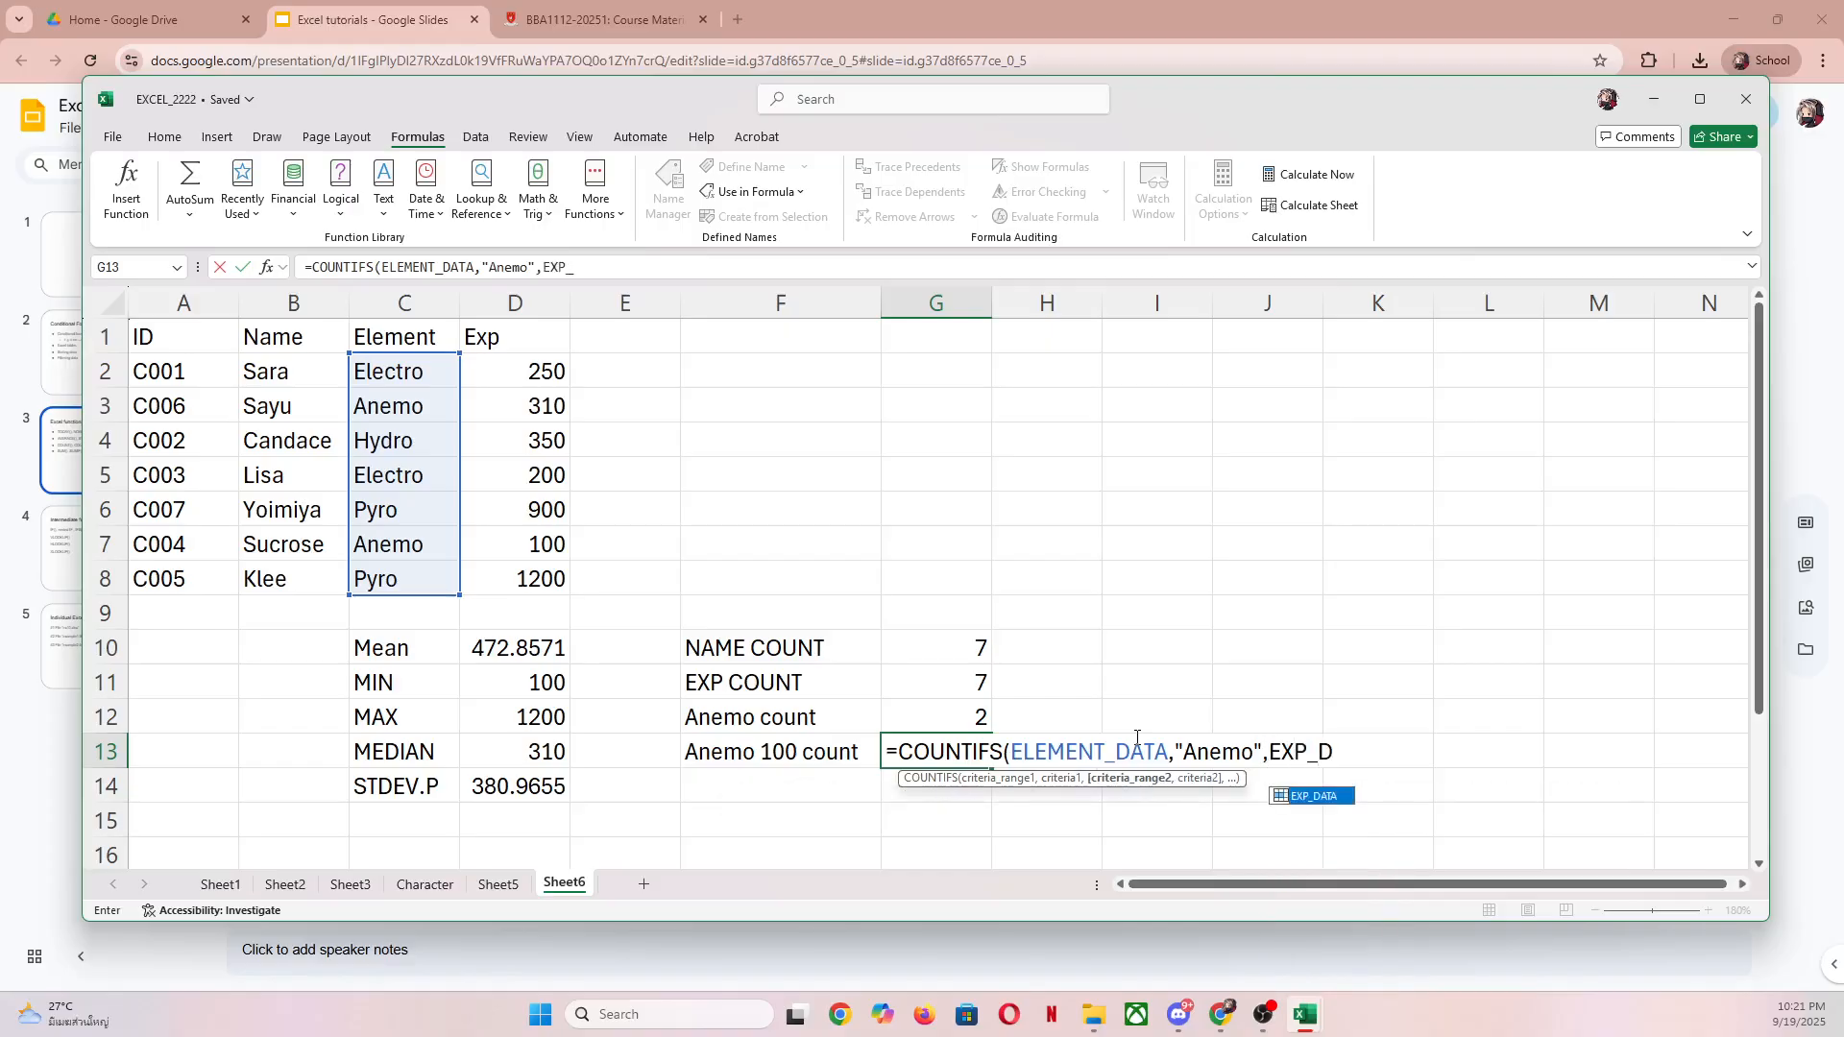
type("ATA,")
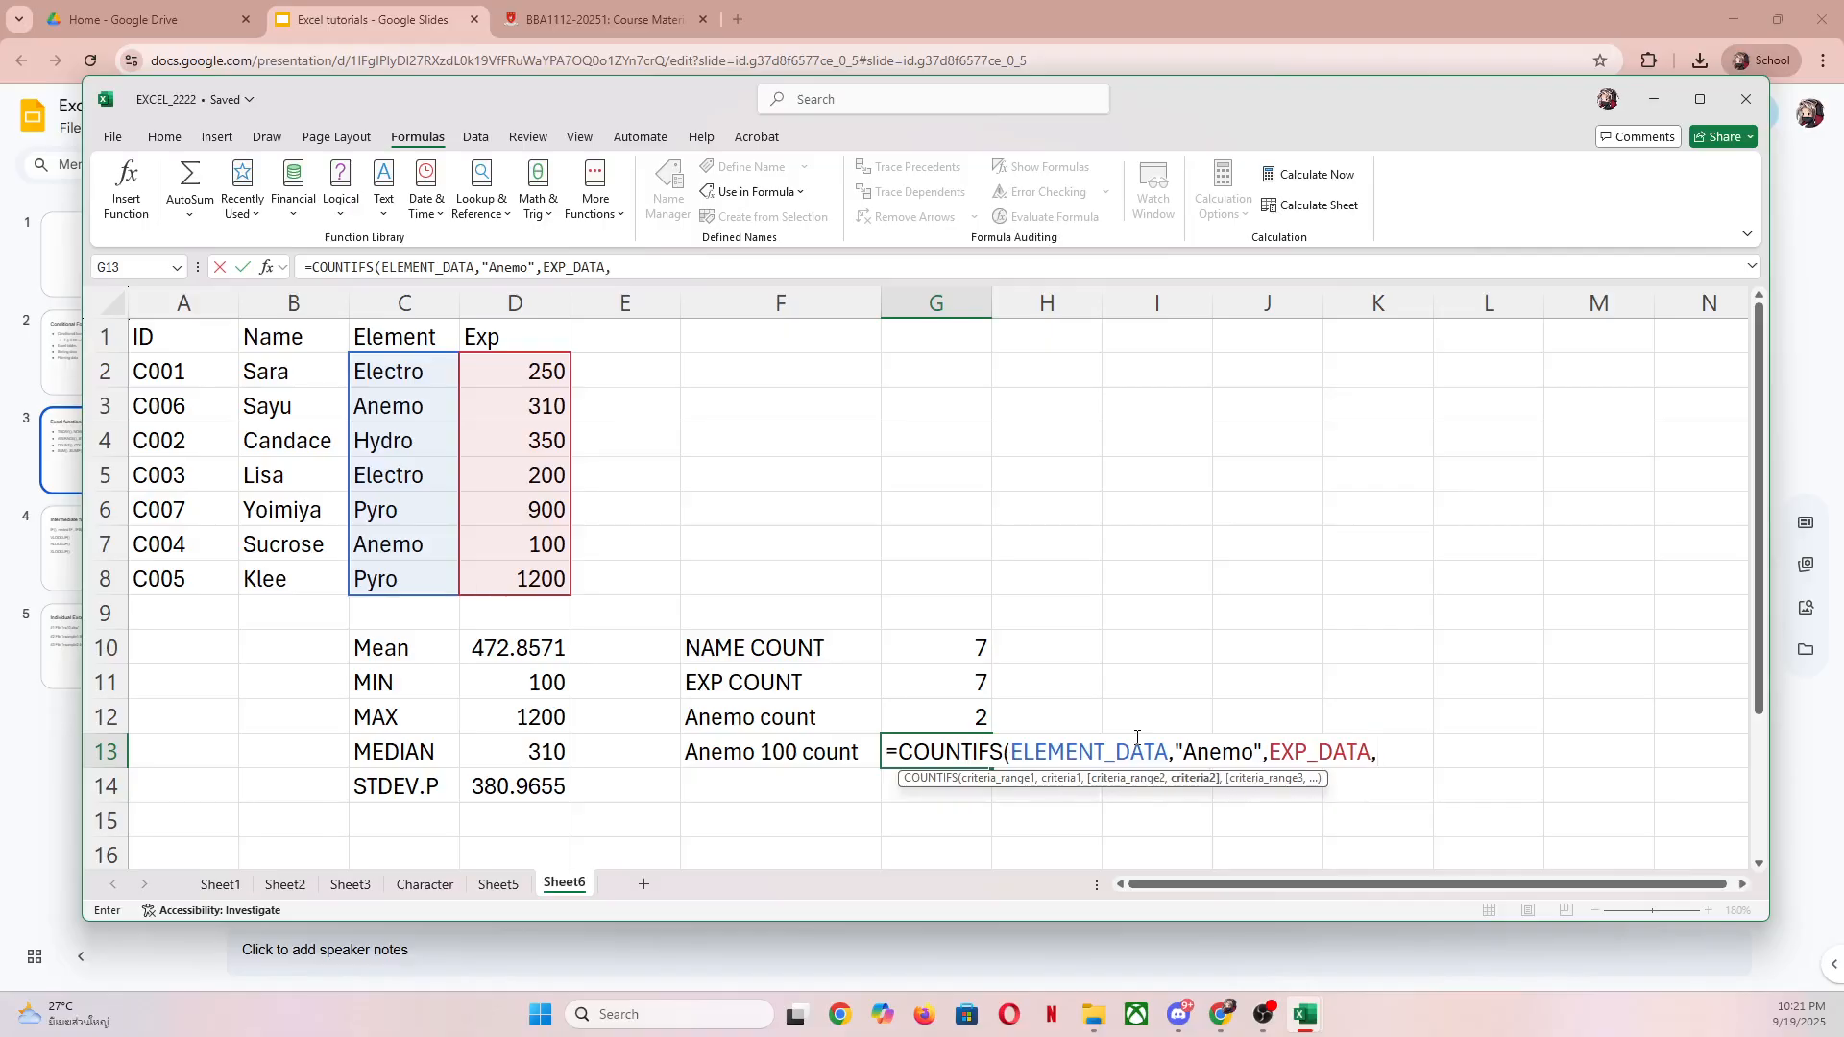
type("\"")
key("BackSpace")
type("100")
type(")")
key("Return")
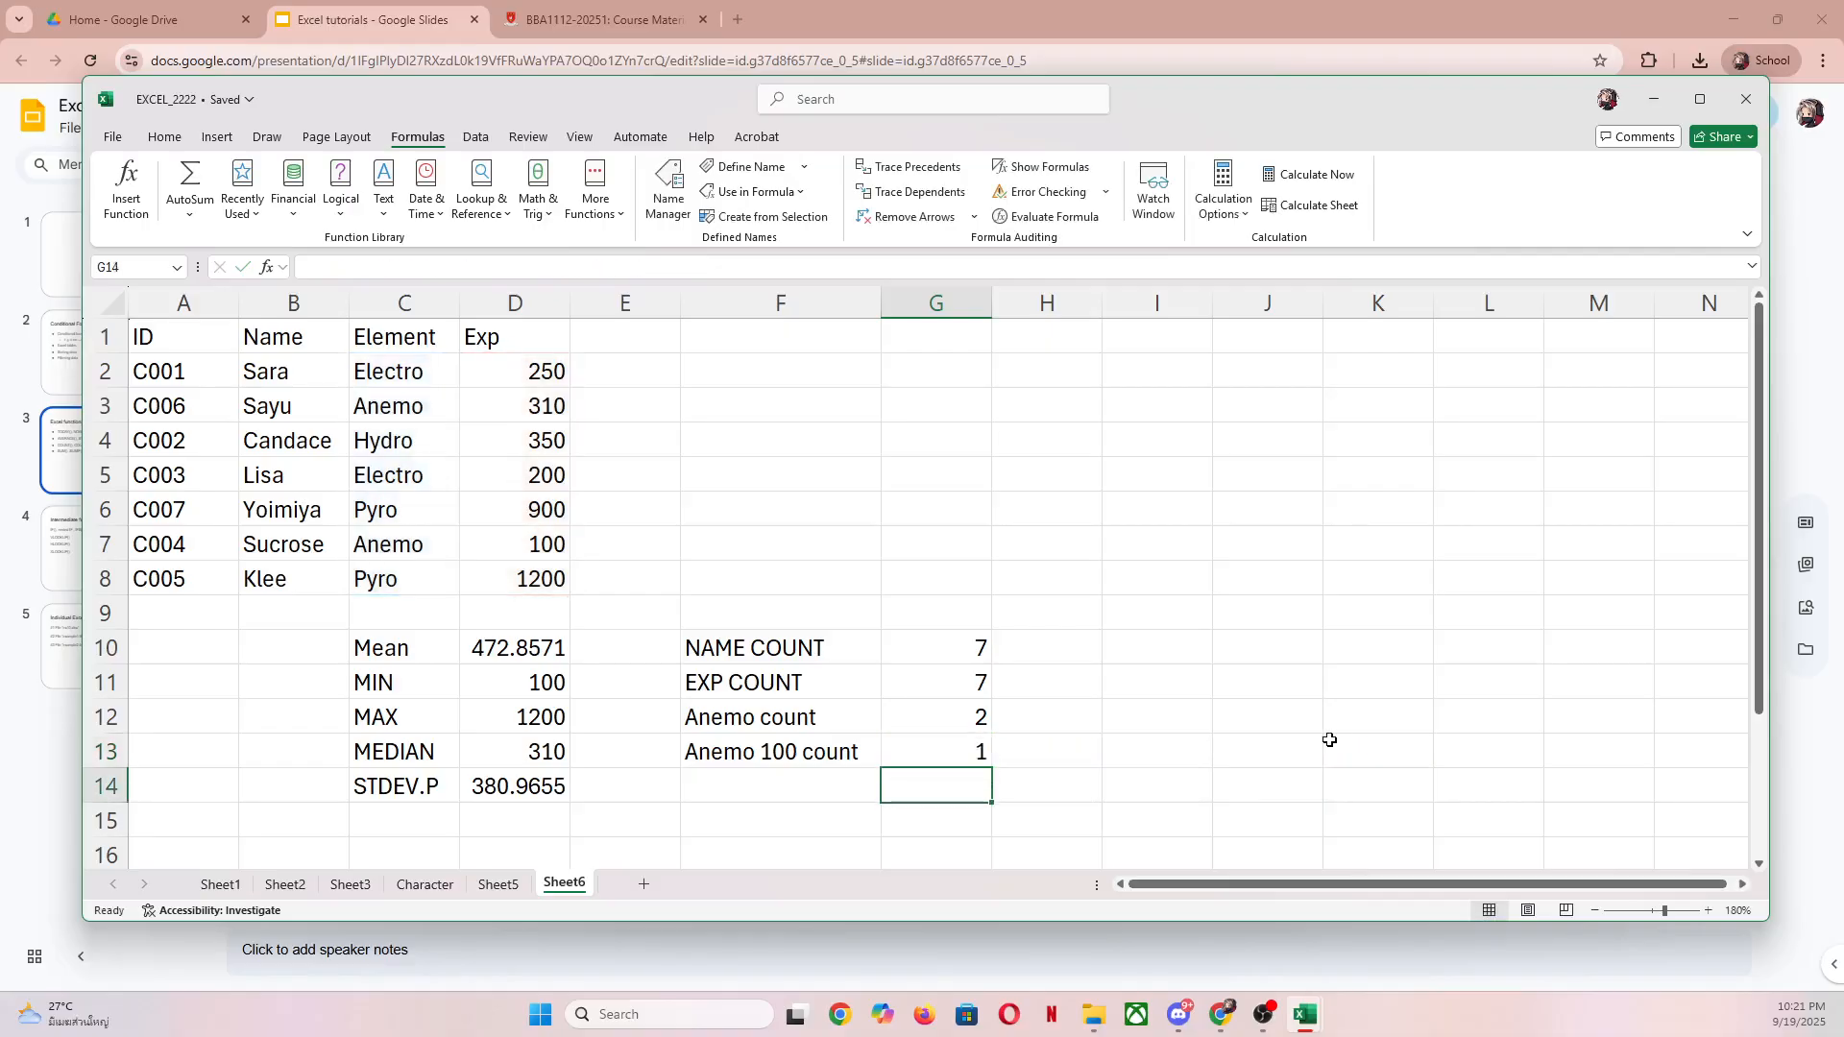
key("Up")
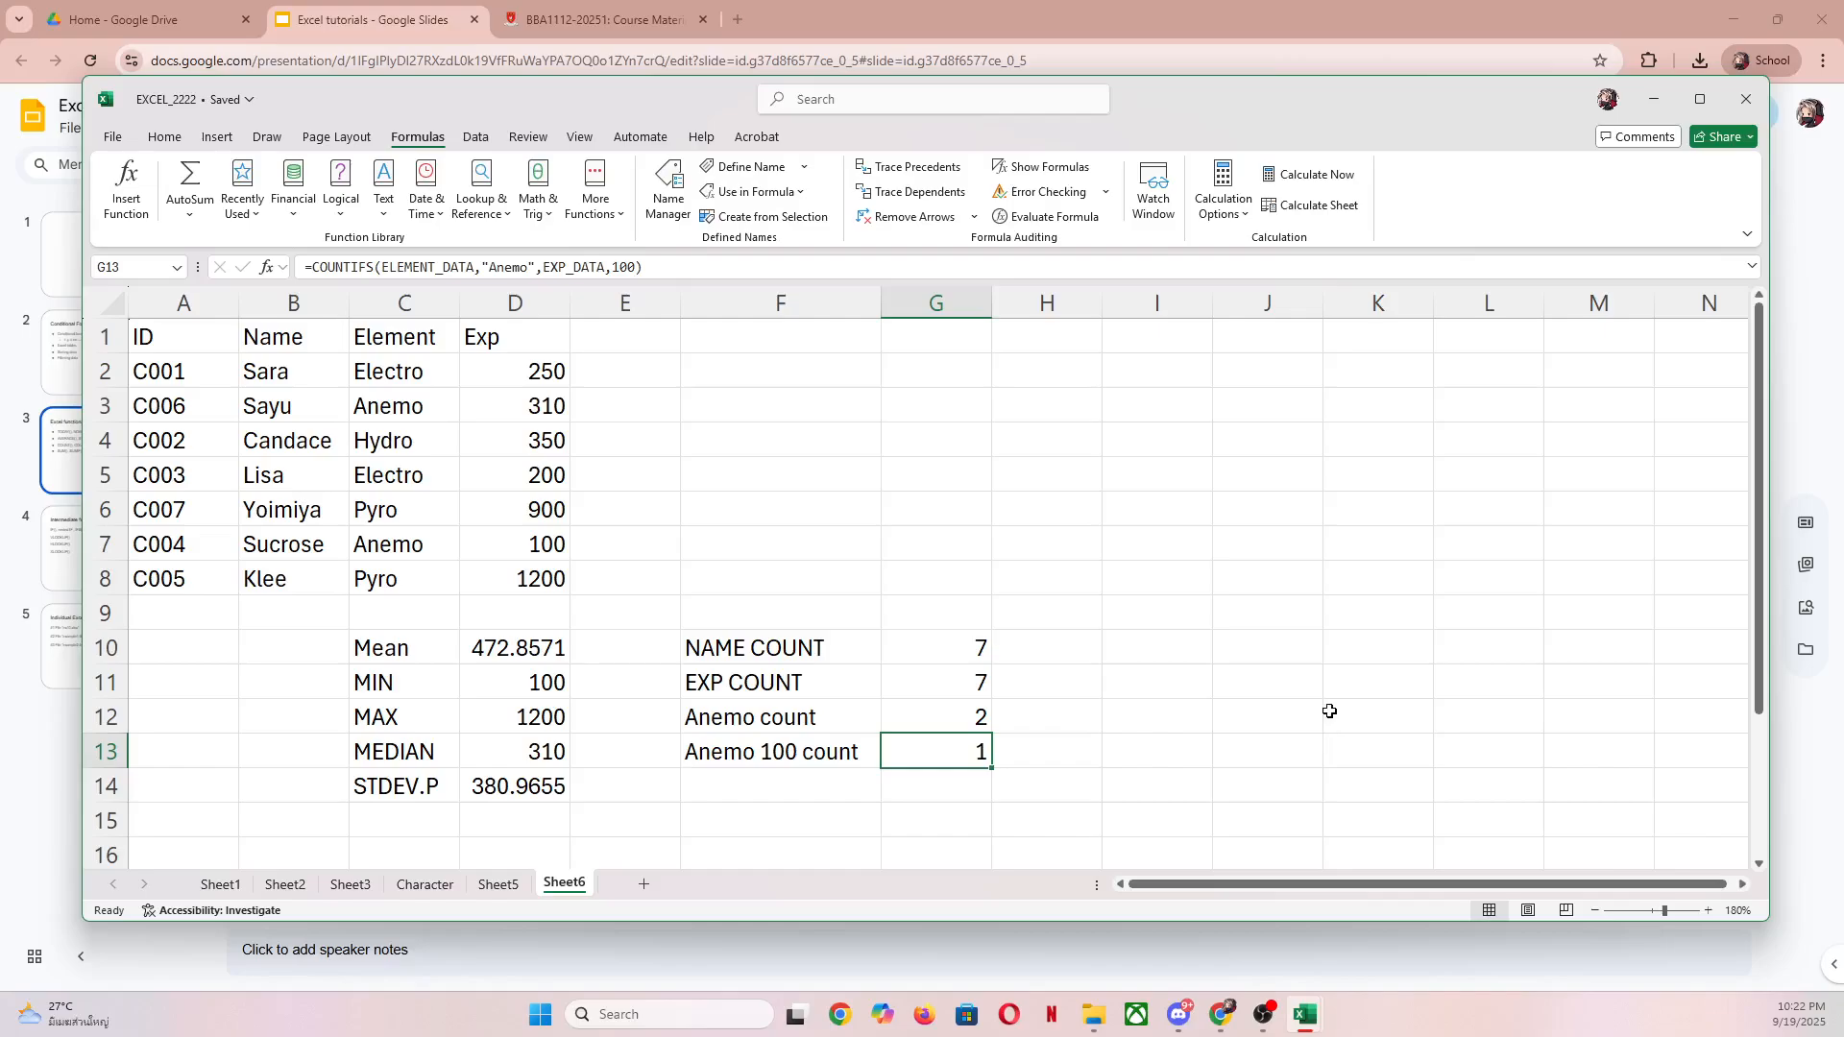
Step: Test the COUNTIFS formula by changing the Exp value in D7 to 200 and restoring it to 100
left_click(486, 542)
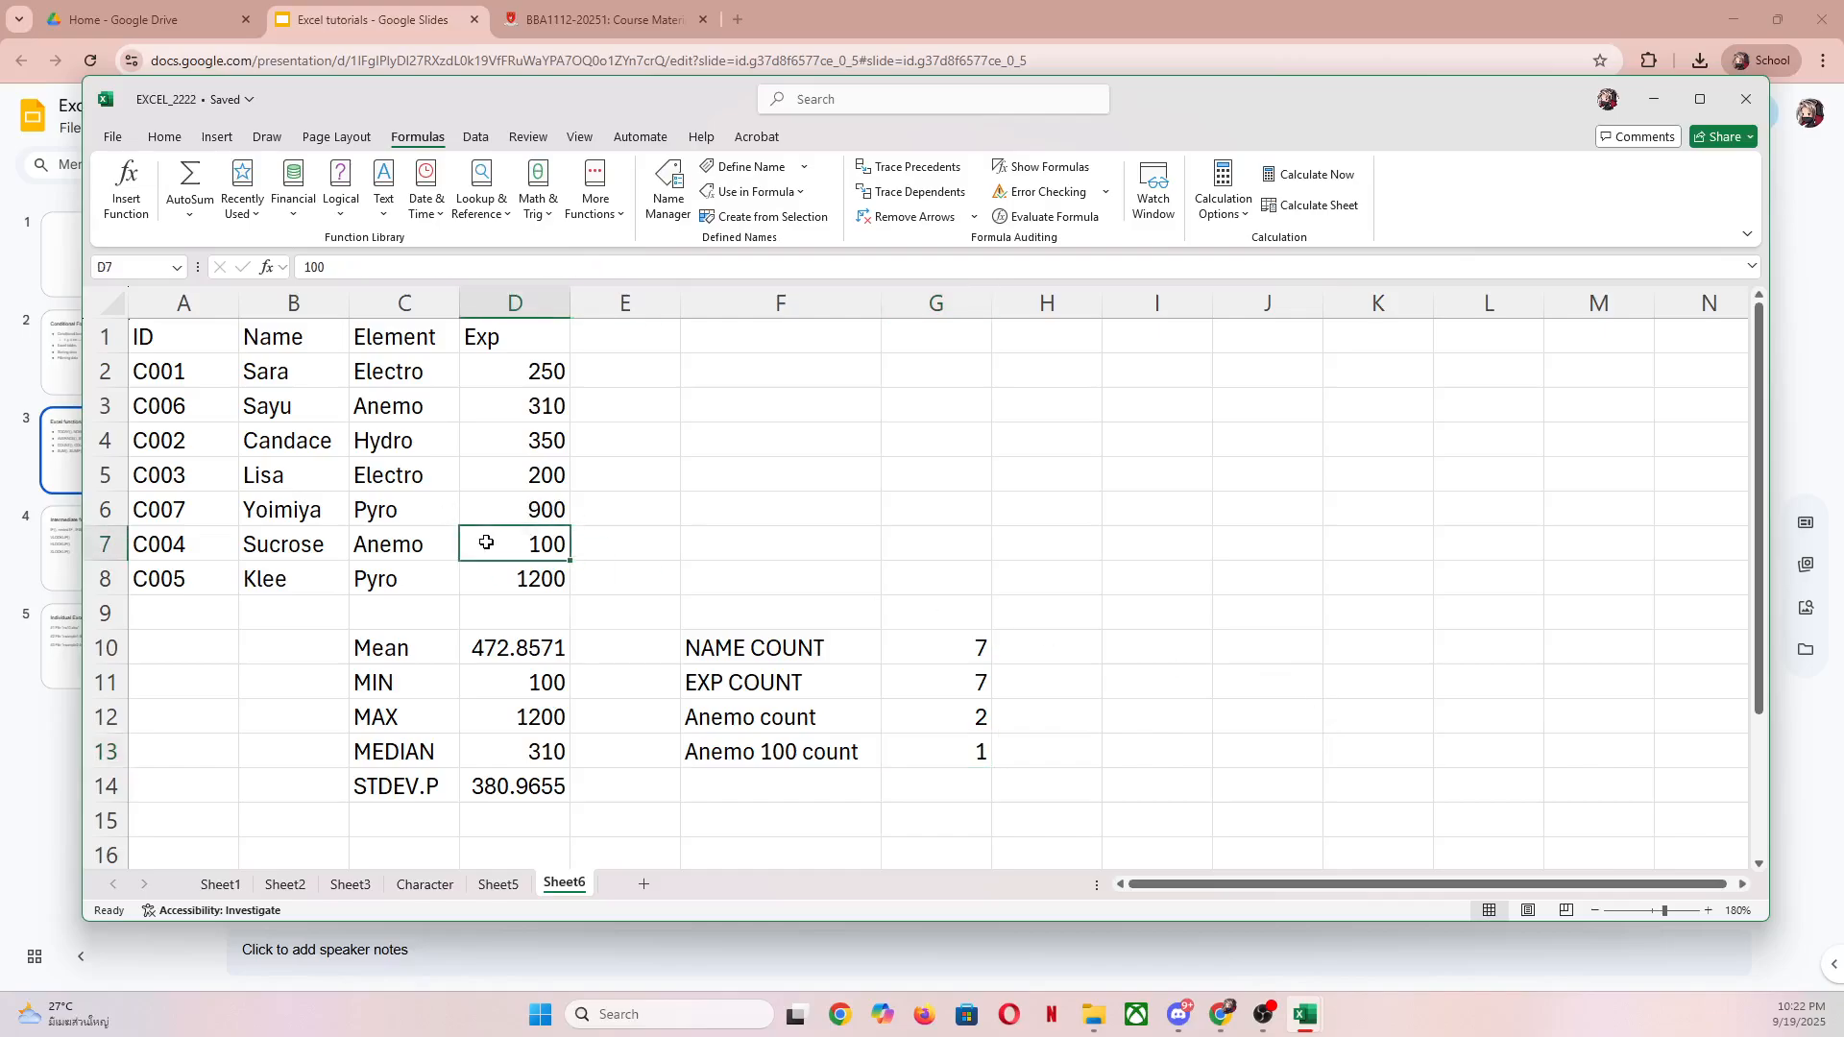
type("200")
key("Return")
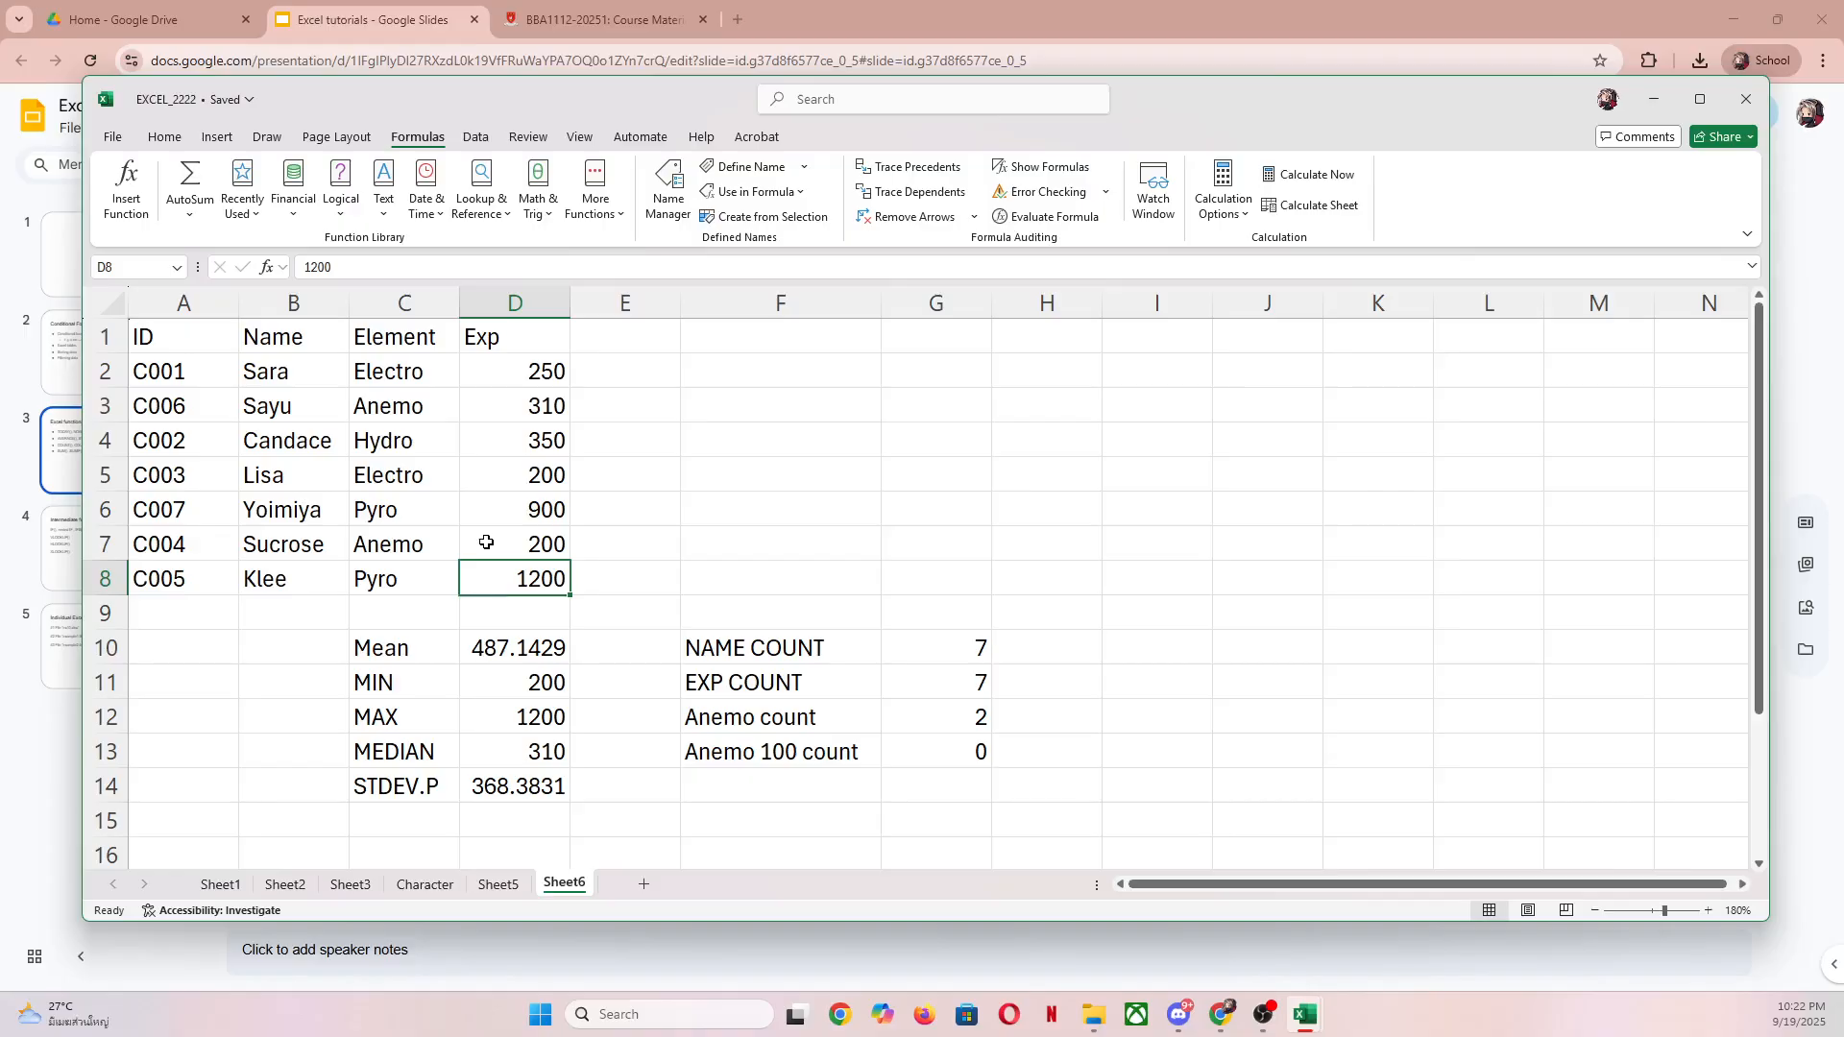
left_click(486, 543)
type("100")
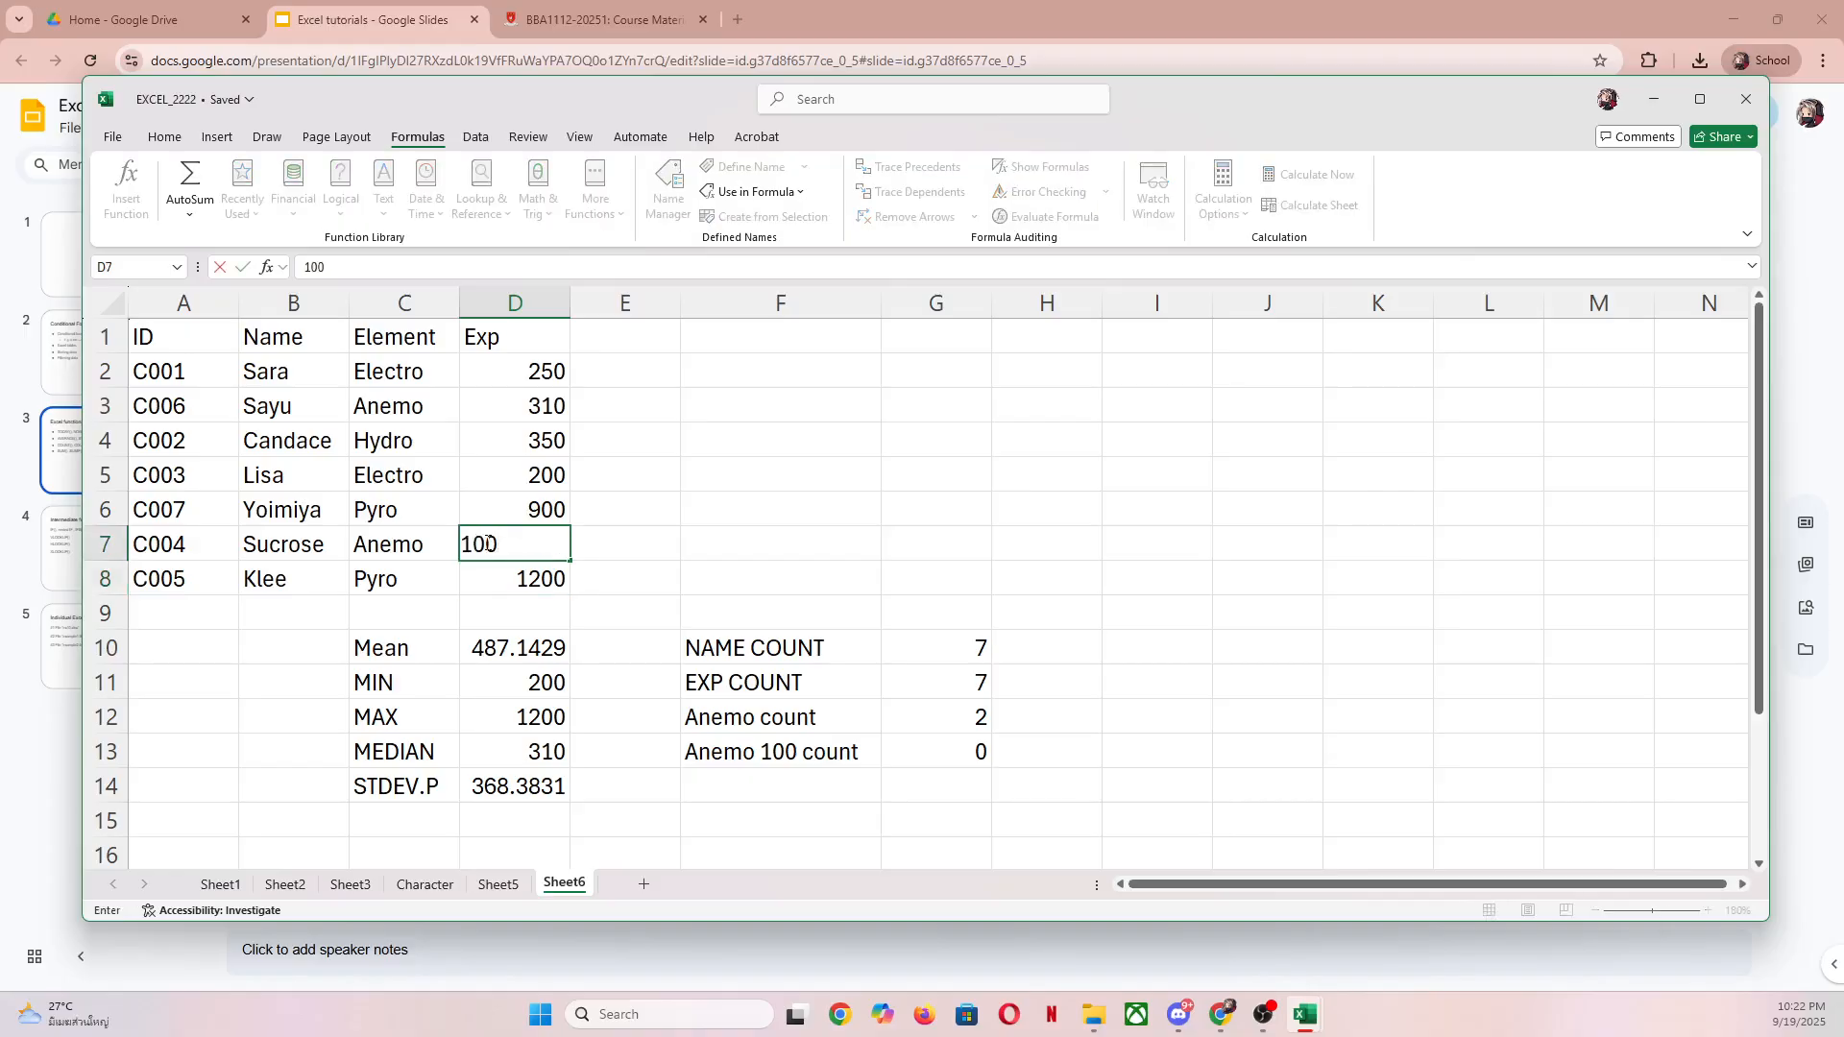
key("Return")
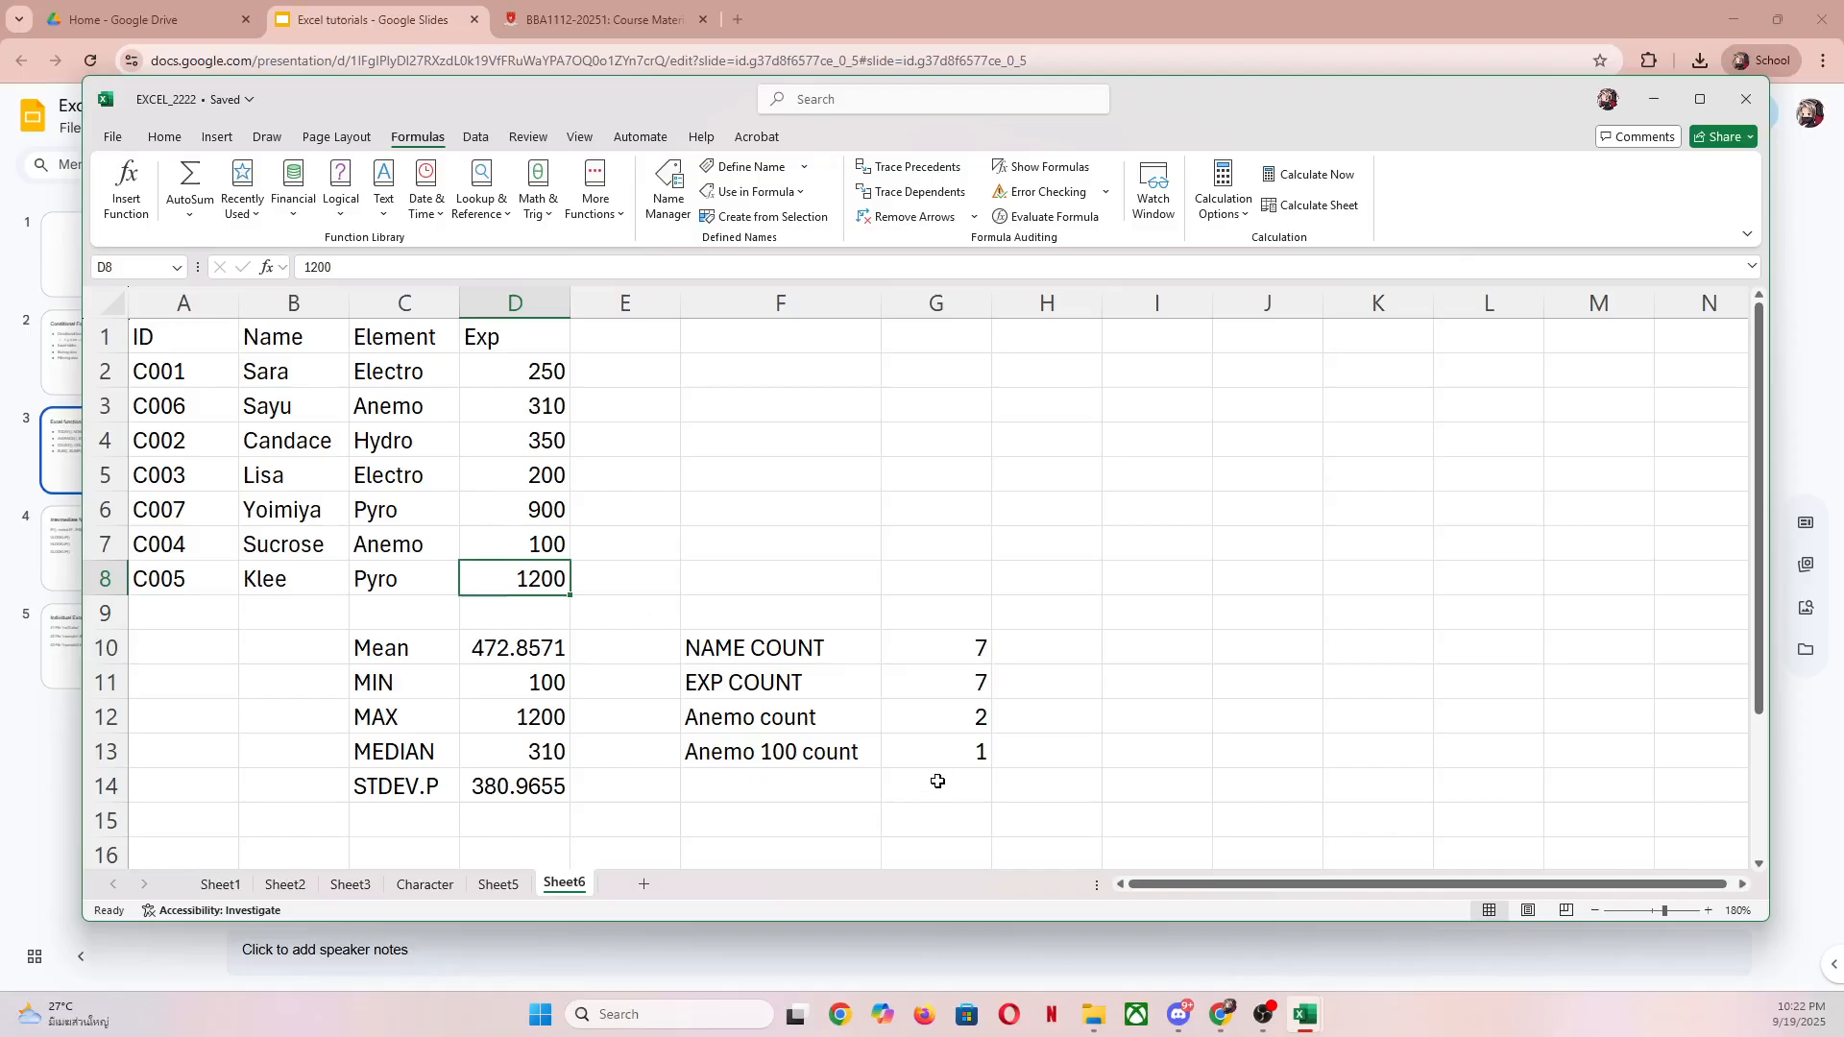
Step: Enter 100 in I13 as a separate criterion cell for the Anemo Exp count
left_click(1121, 751)
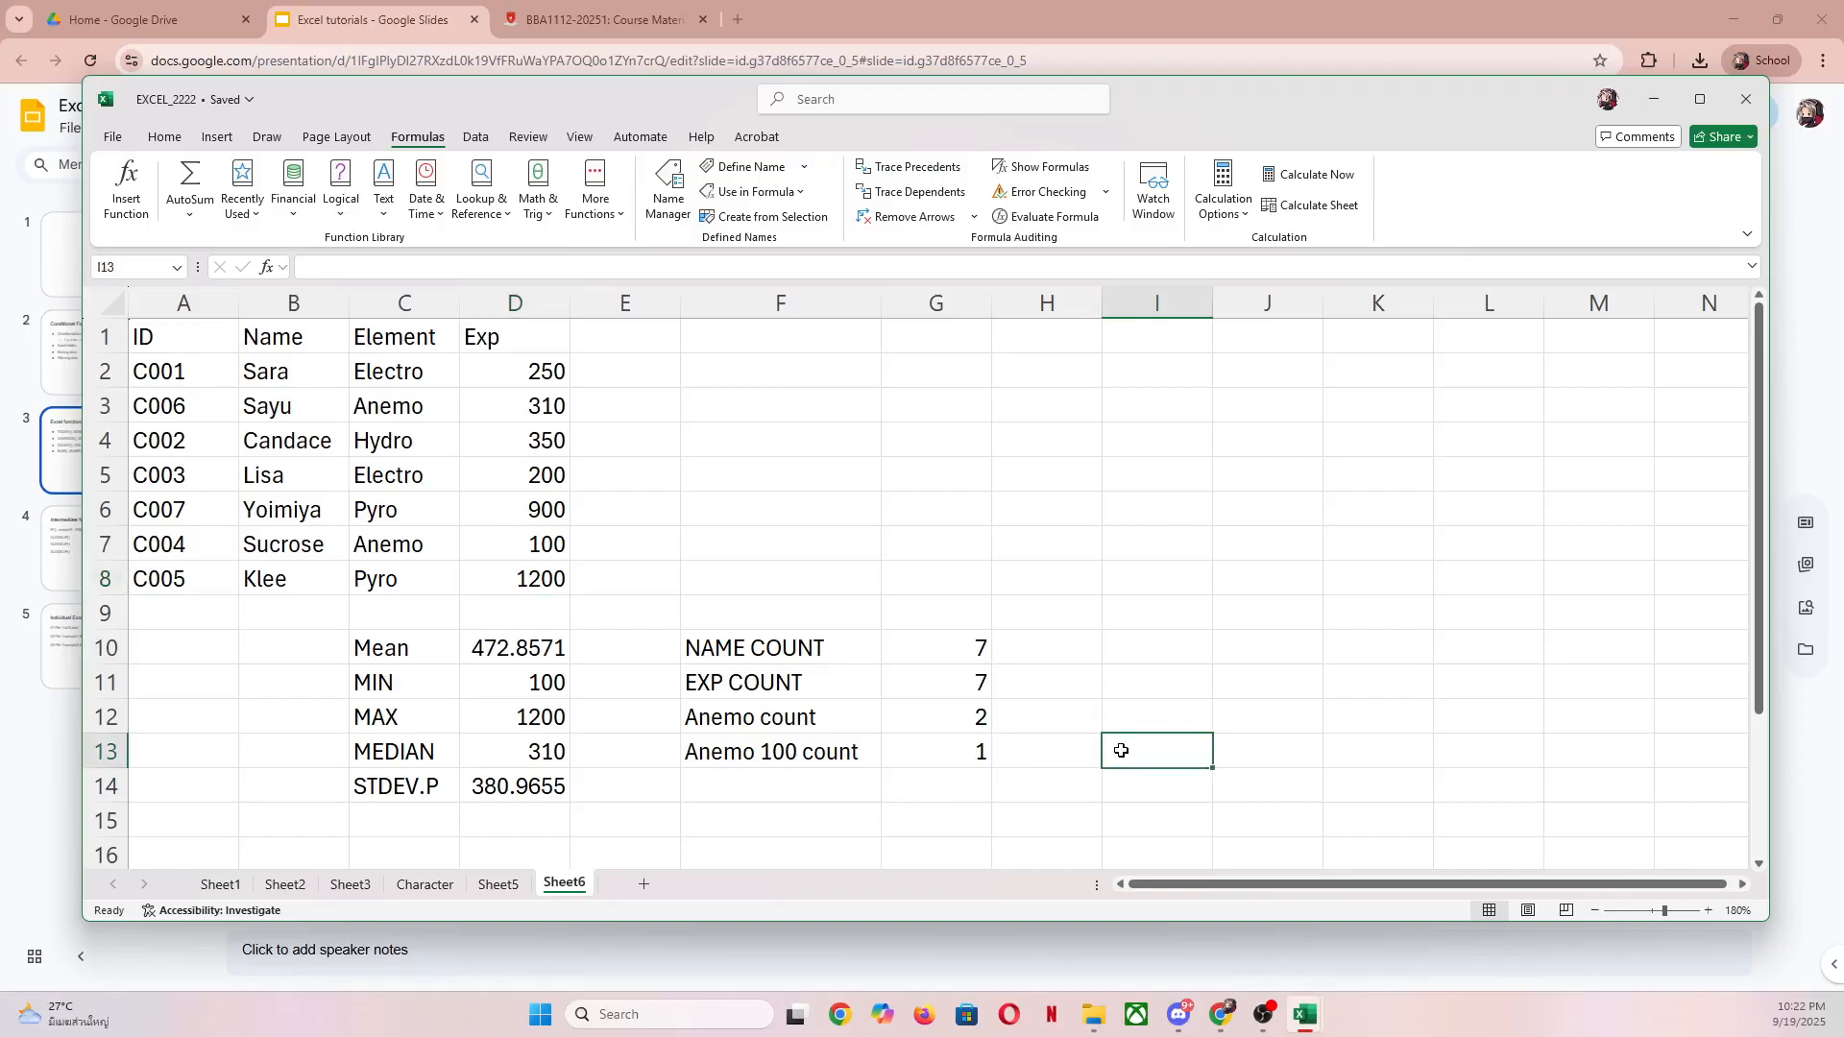
type("100")
key("Return")
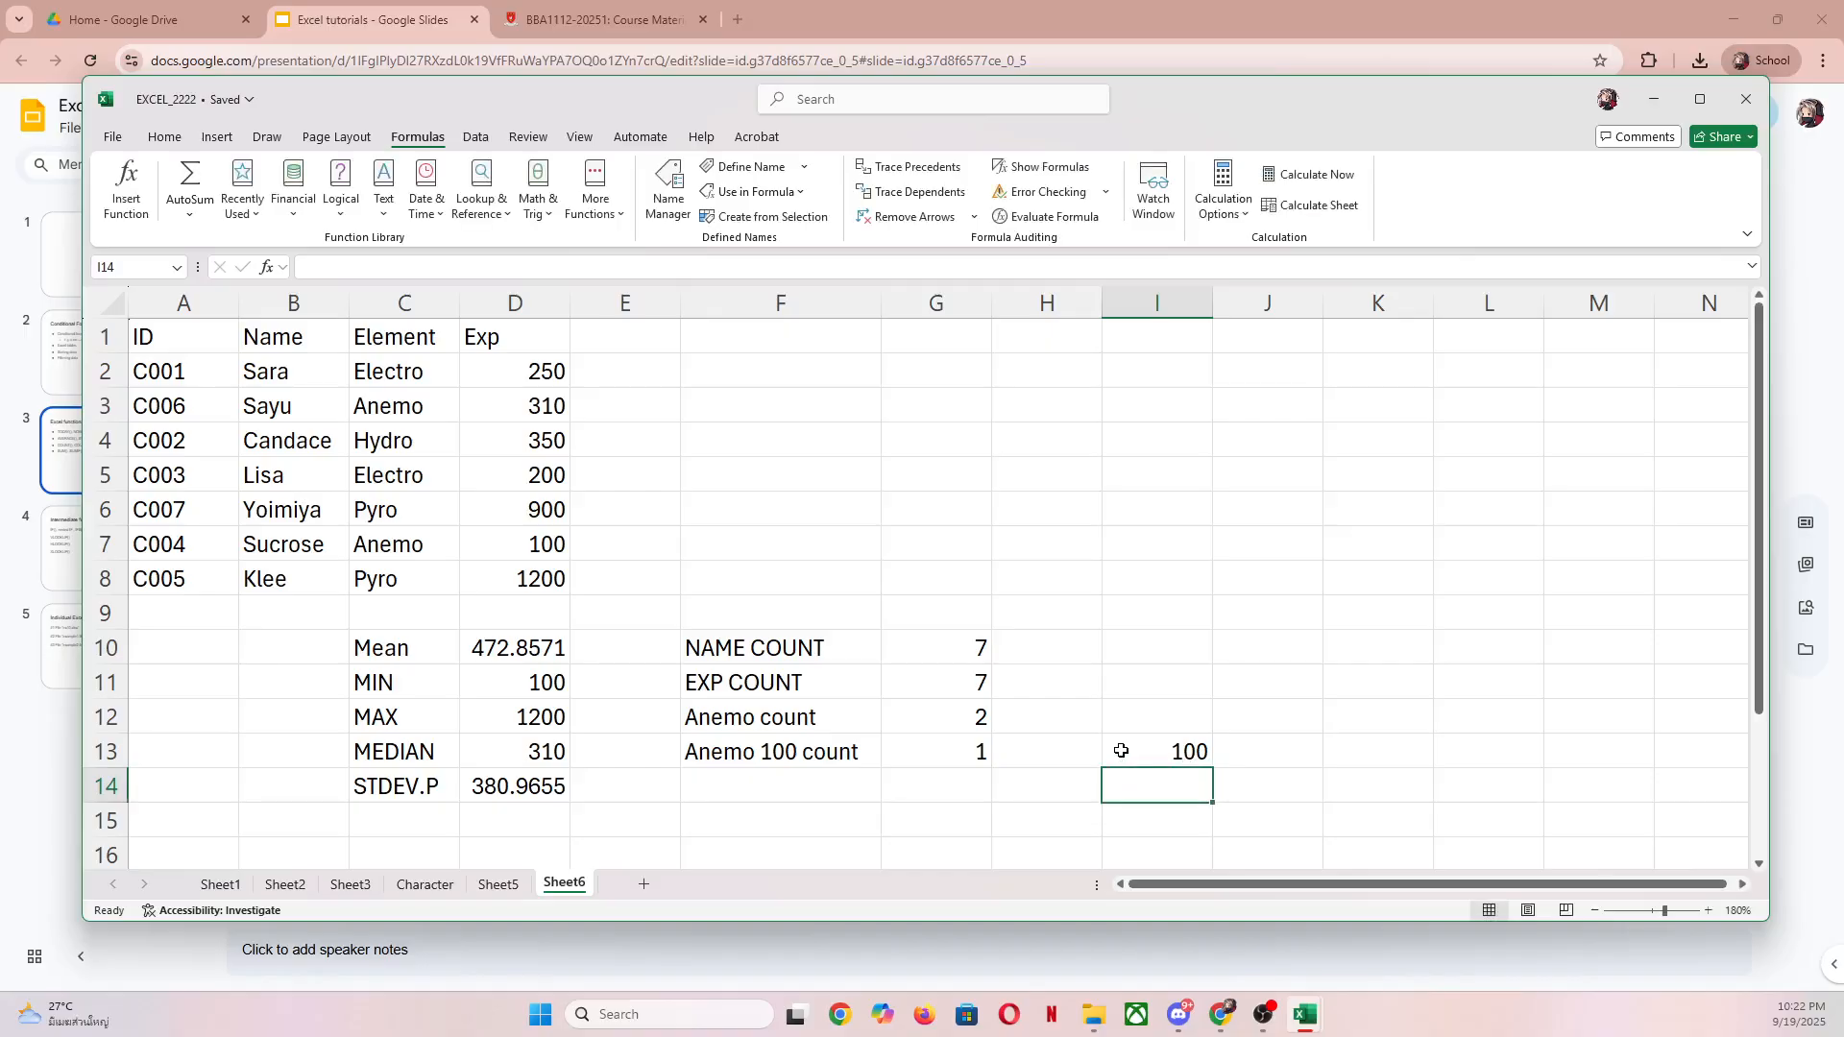
Step: Replace the fixed 100 criterion in G13's COUNTIFS formula with a reference to I13, and check the criterion cell
key("Left")
key("Up")
key("Left")
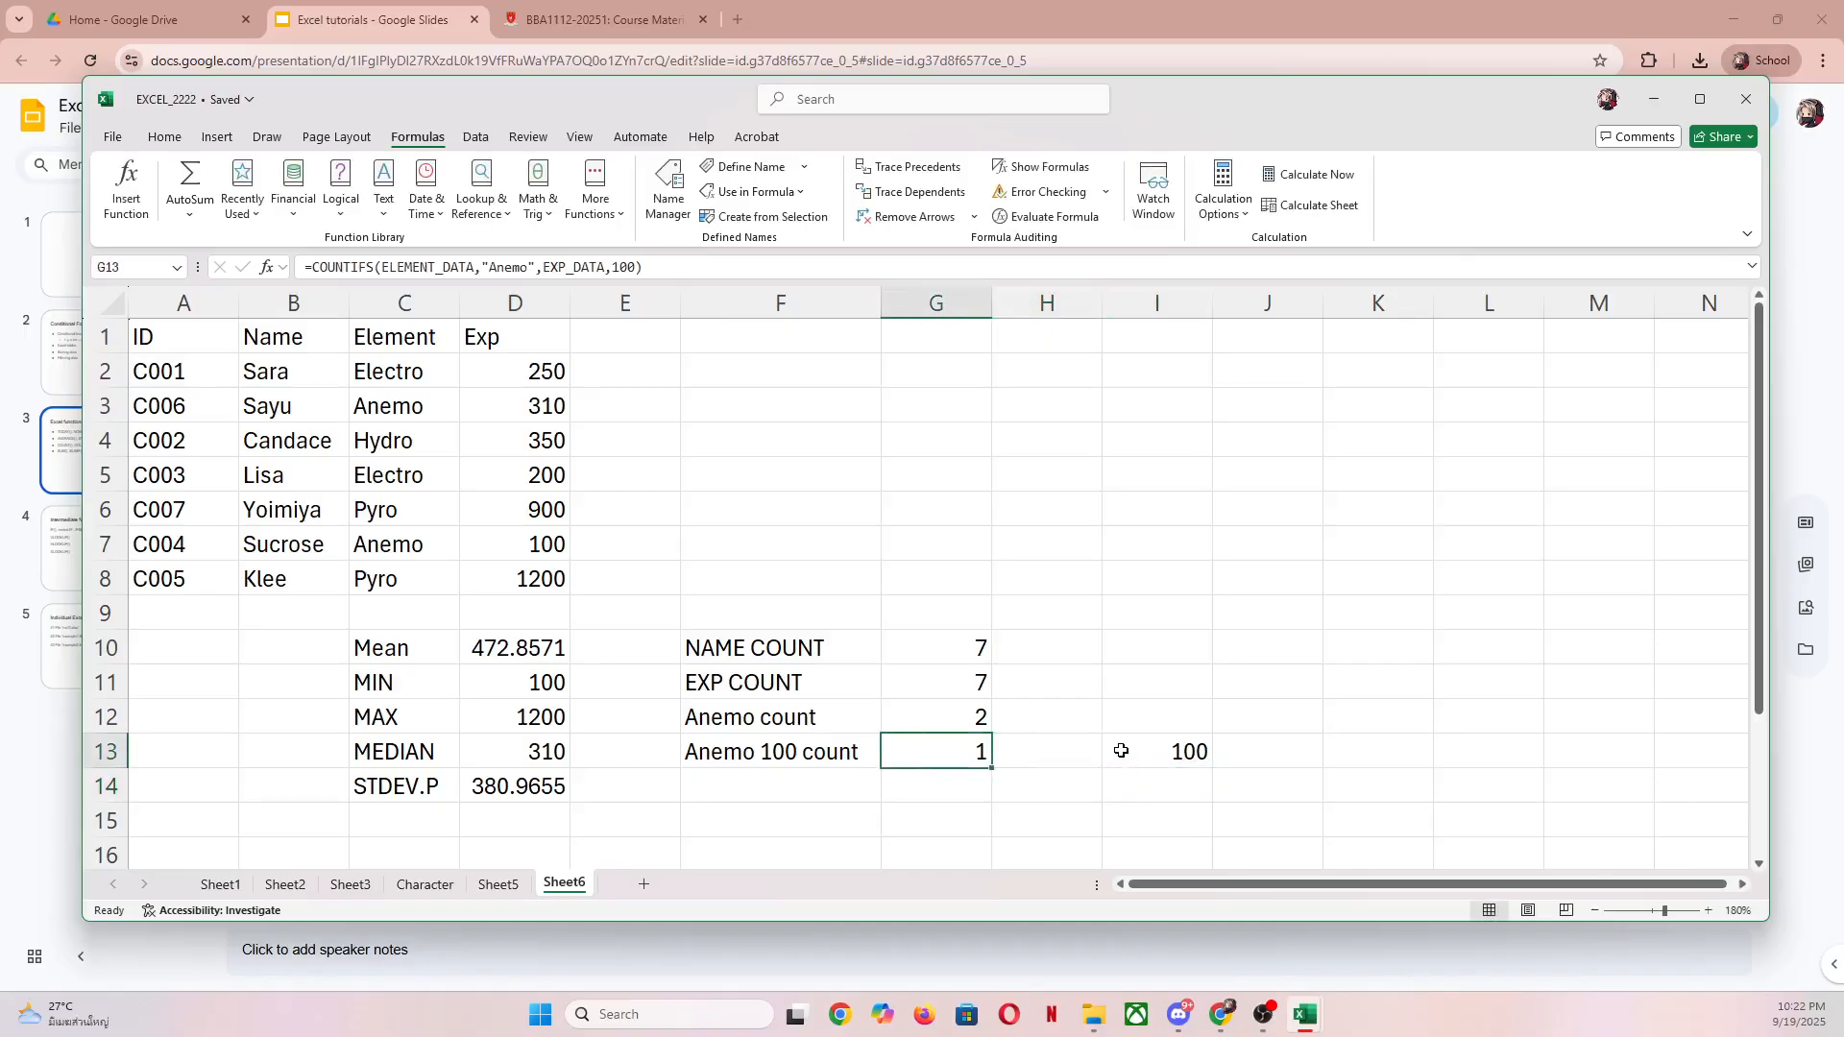
double_click(934, 740)
double_click(1394, 752)
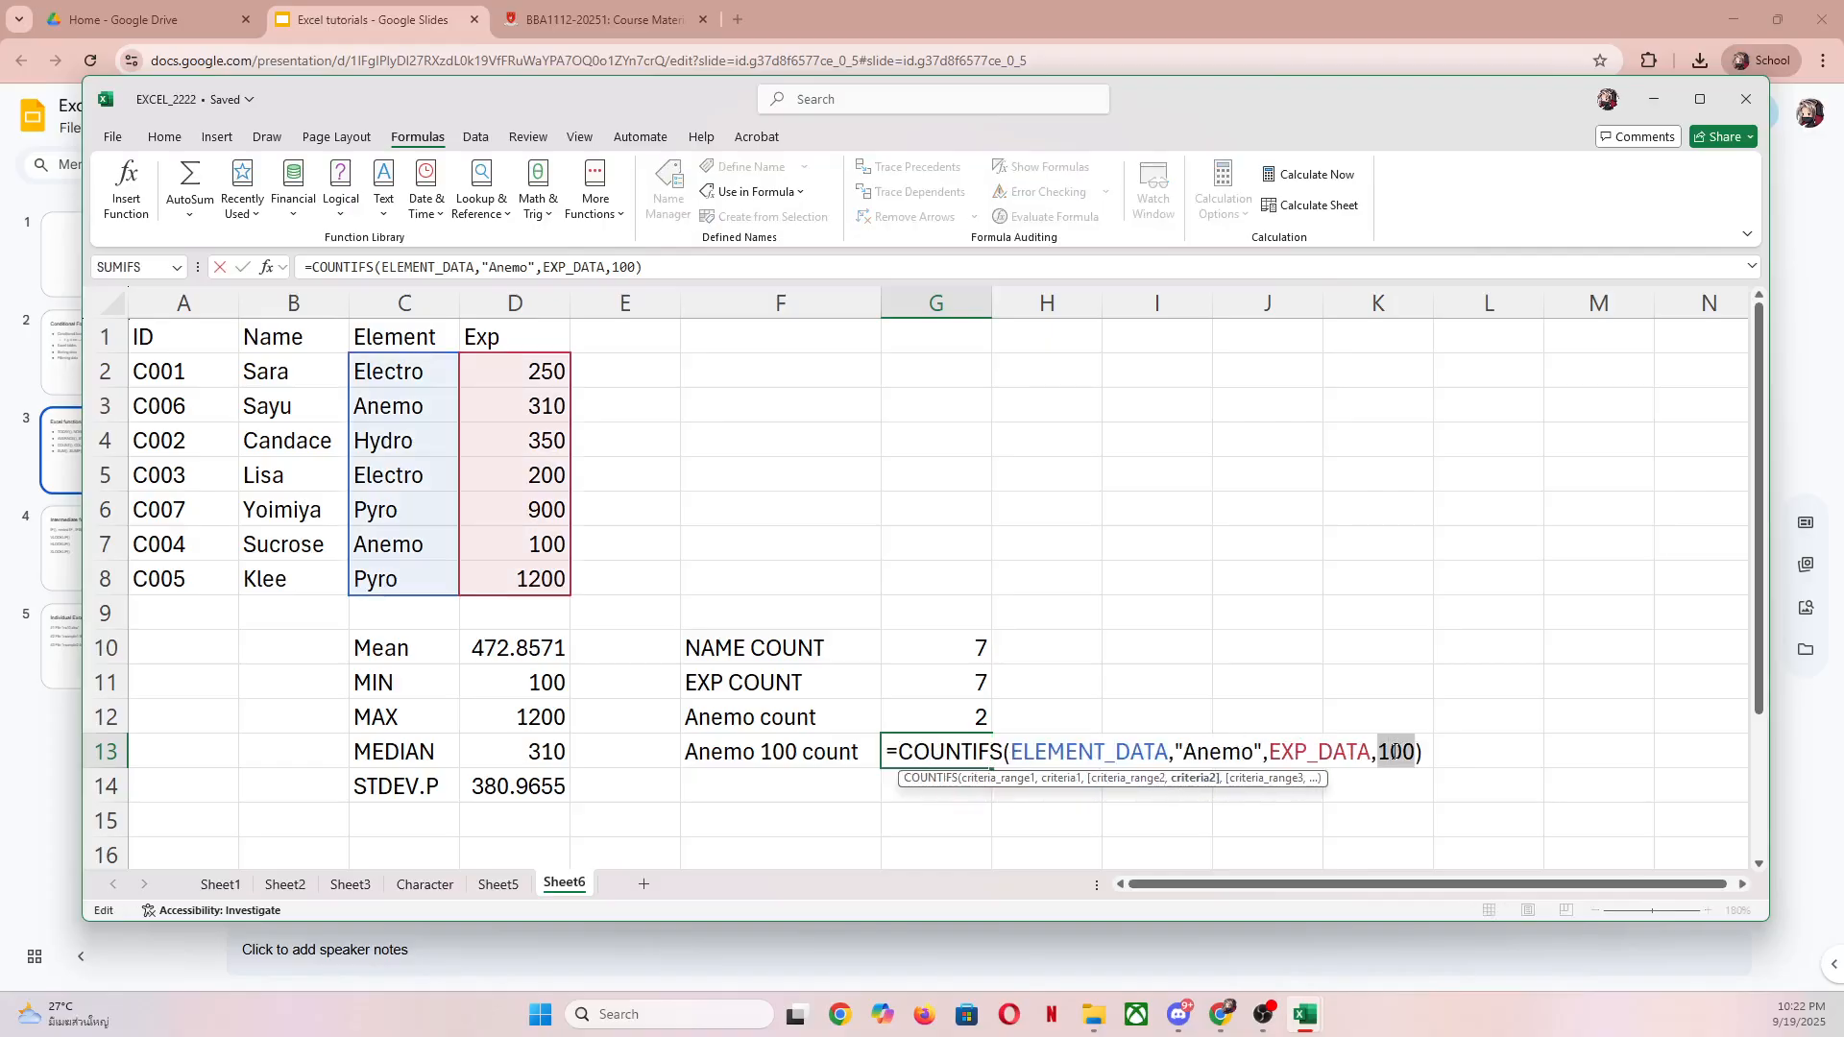
key("BackSpace")
type("I13")
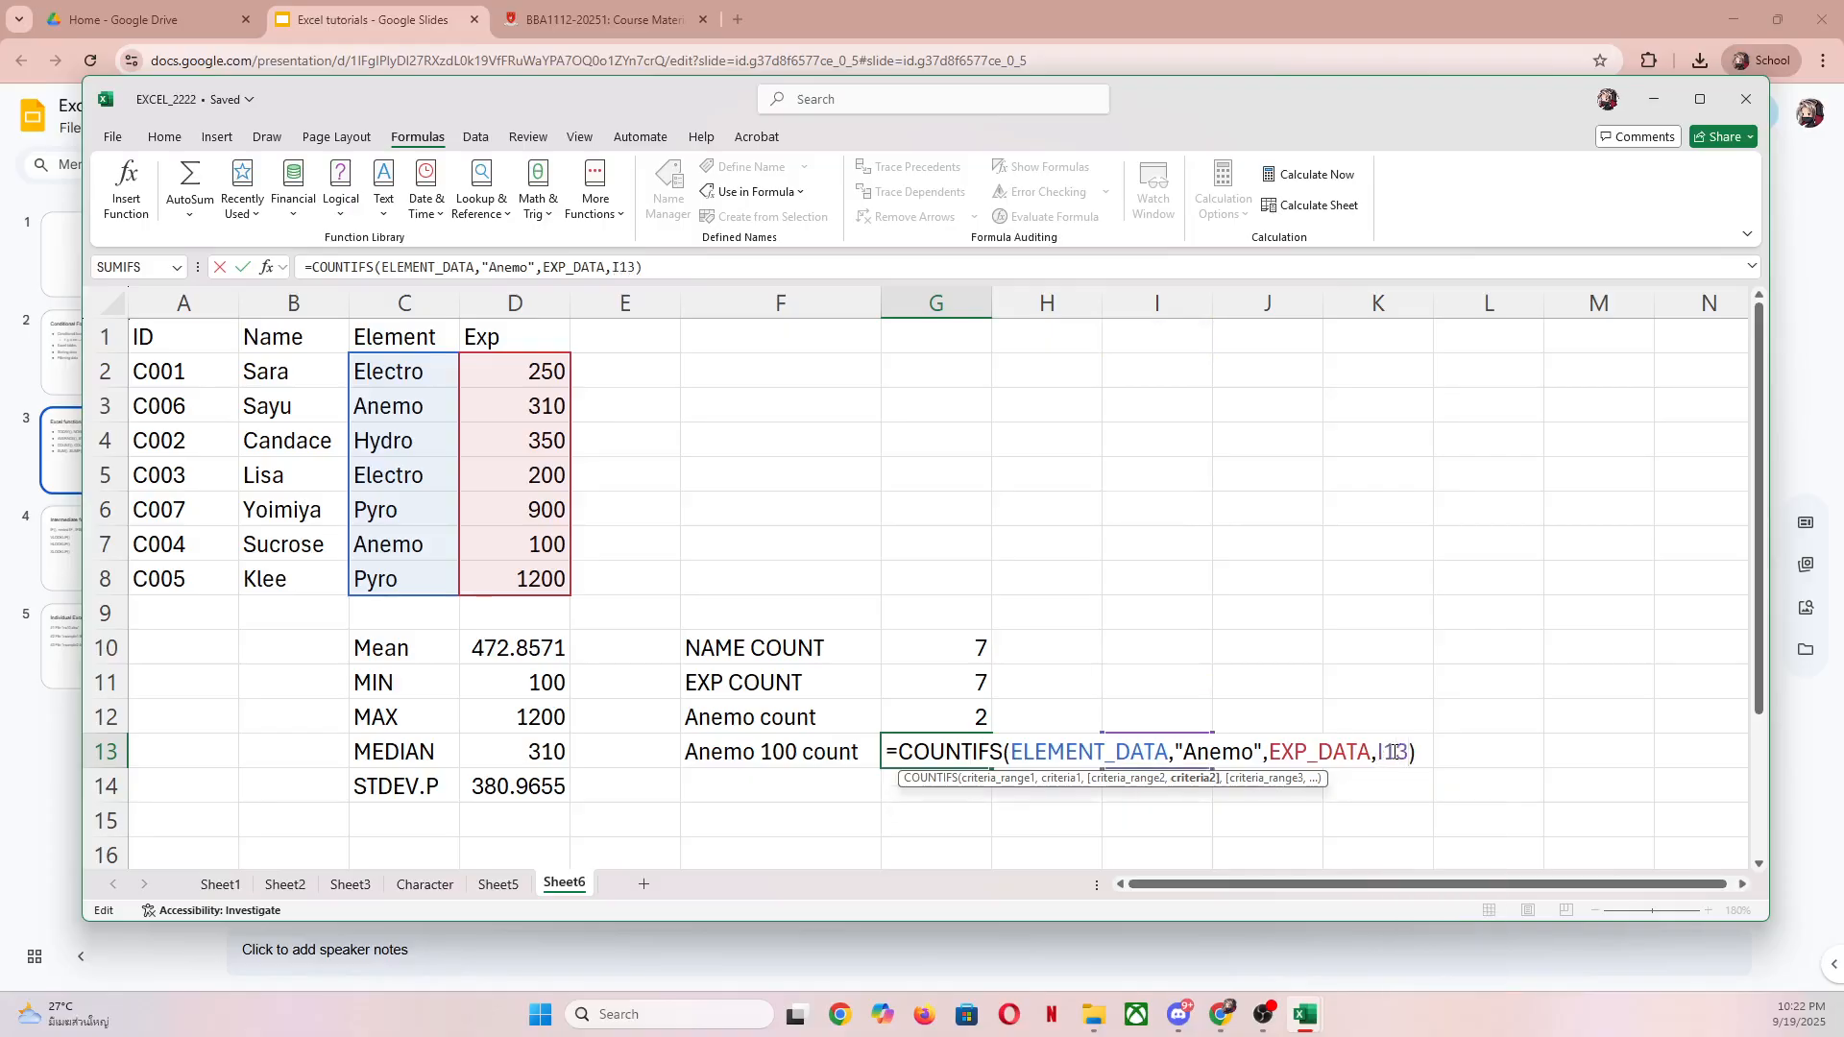
key("Return")
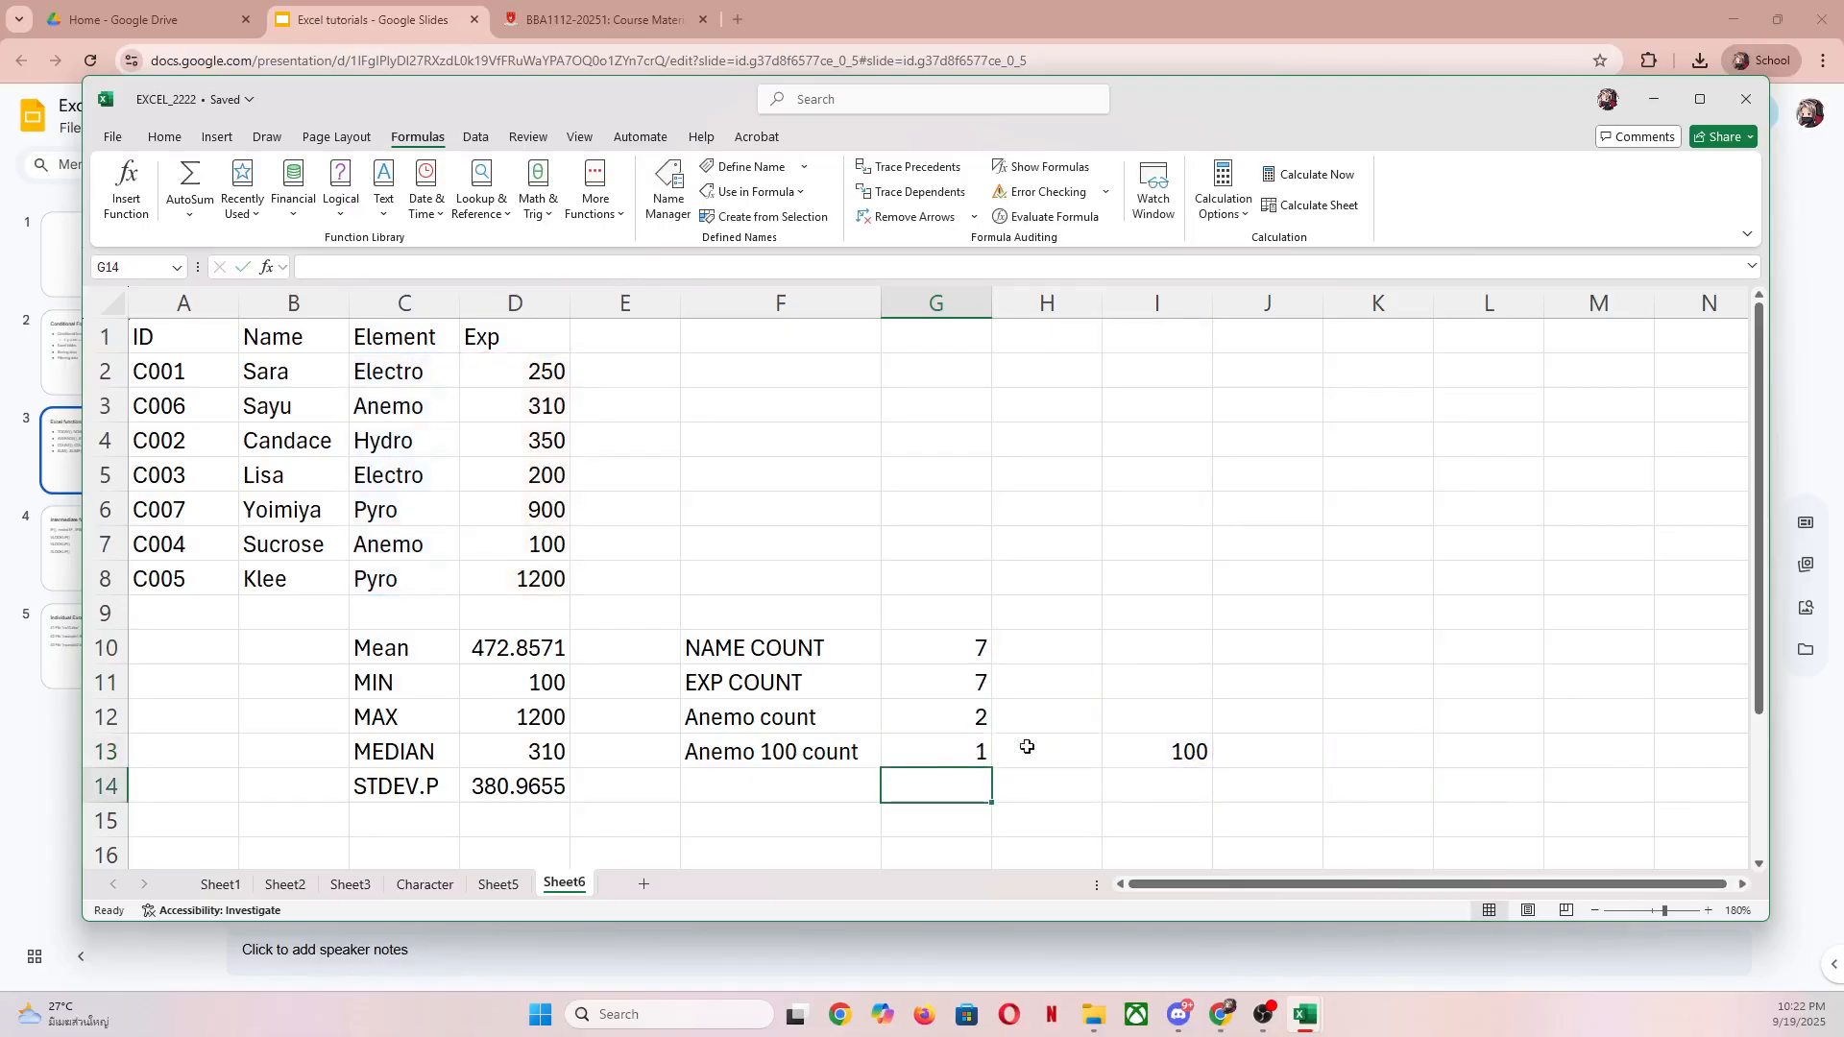
left_click(1158, 747)
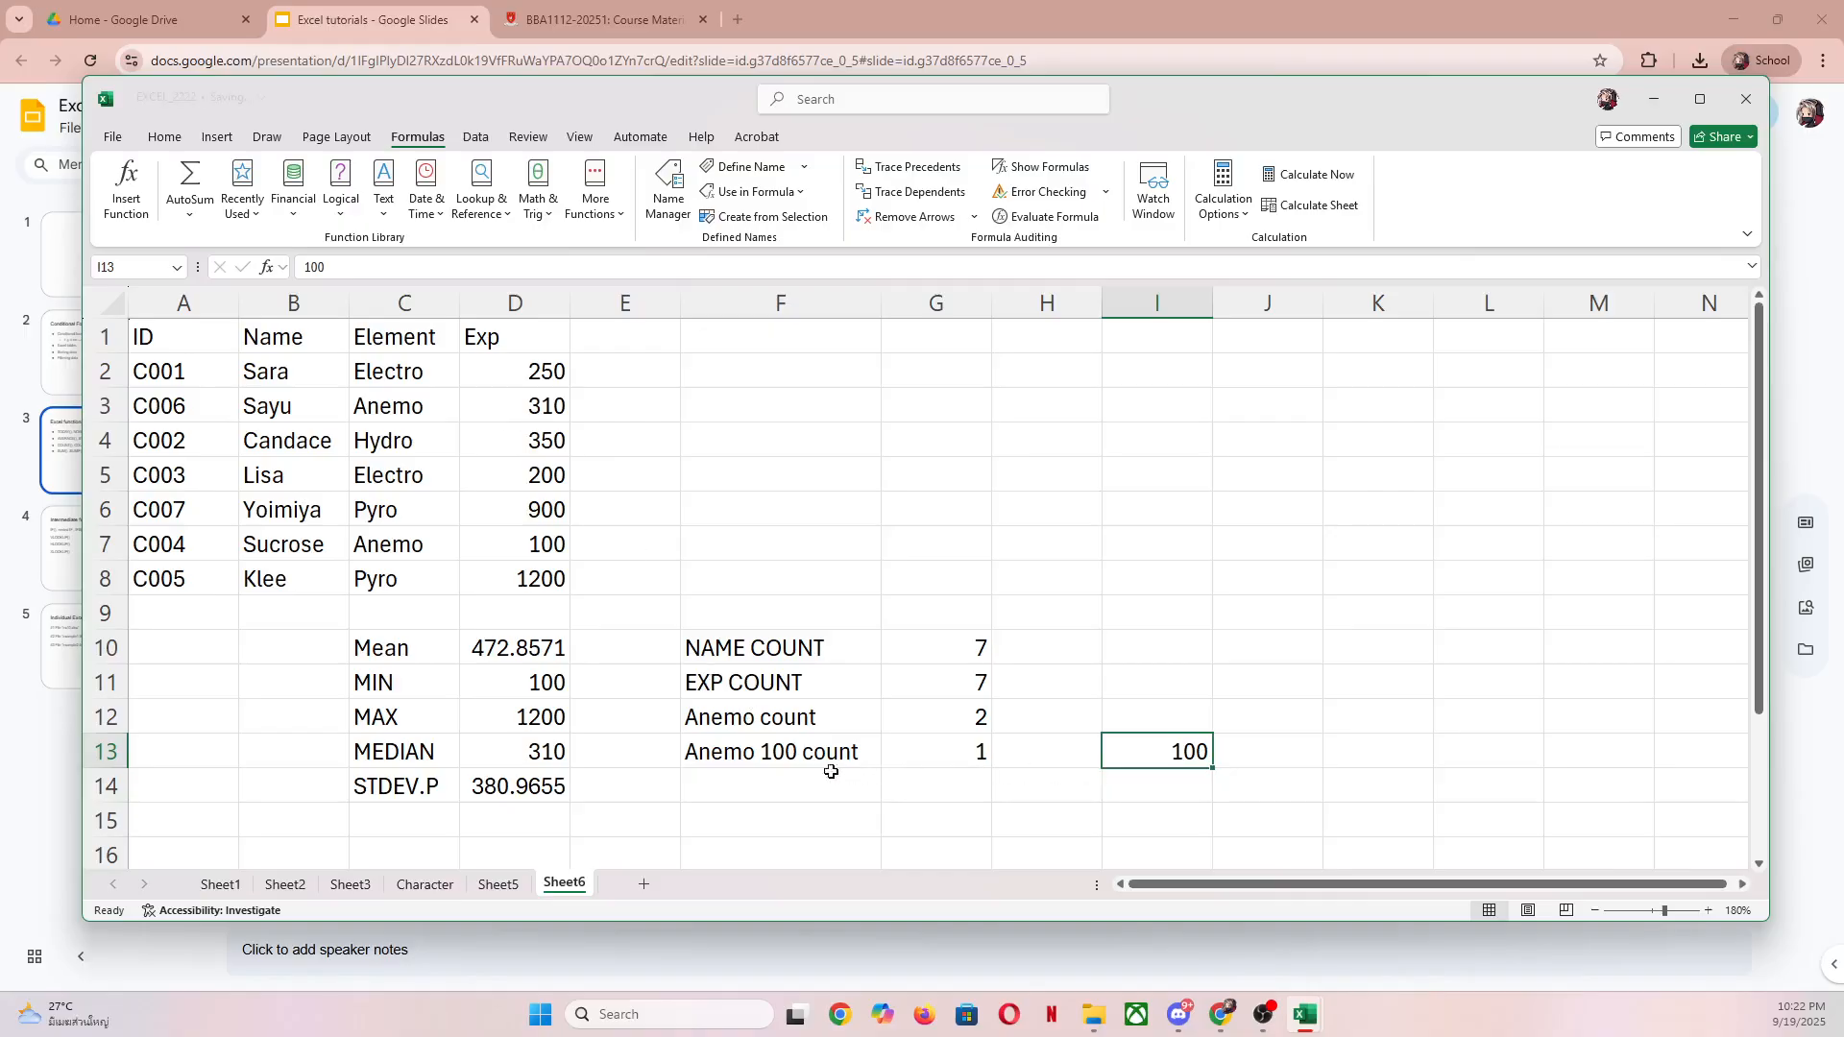
Step: Change the label in F13 to Anemo 310 count
left_click(793, 759)
double_click(794, 759)
key("BackSpace")
key("BackSpace")
key("BackSpace")
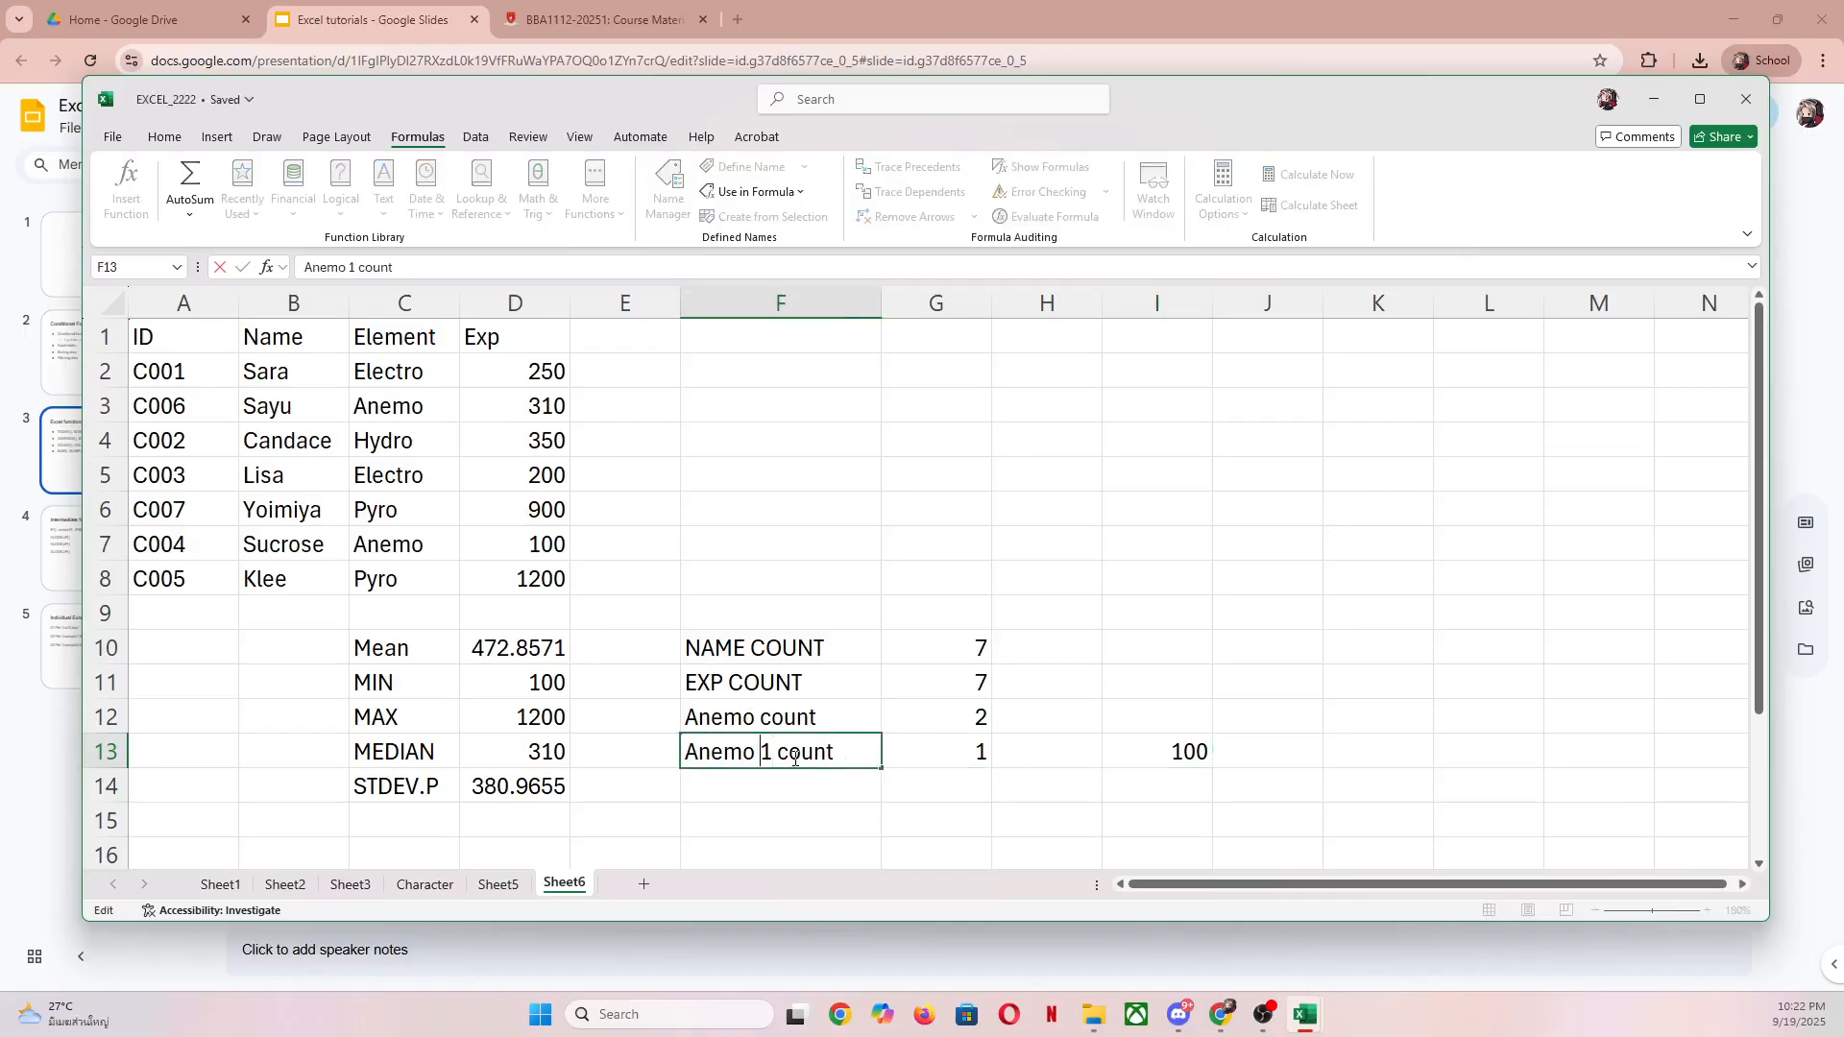
type("310")
key("Return")
Step: Set the criterion value in I13 to 310 and check the COUNTIFS cell G13
key("Right")
key("Right")
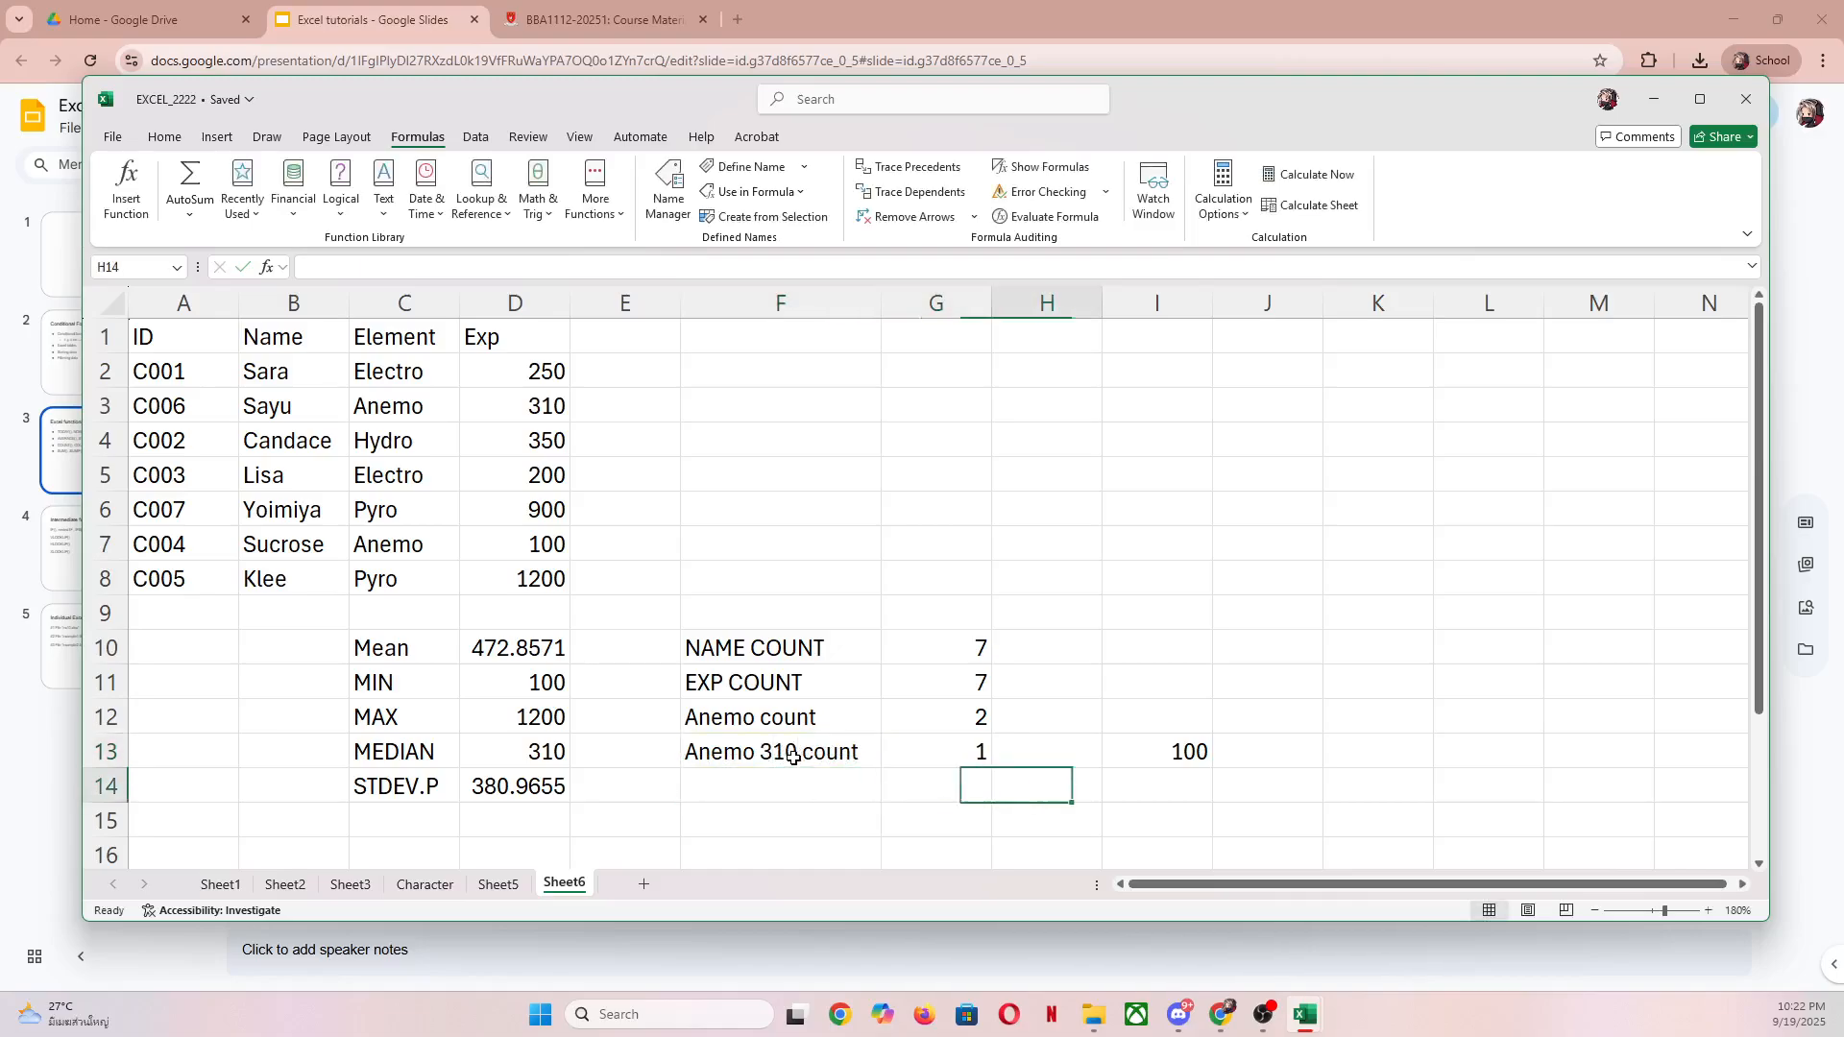
key("Up")
key("Right")
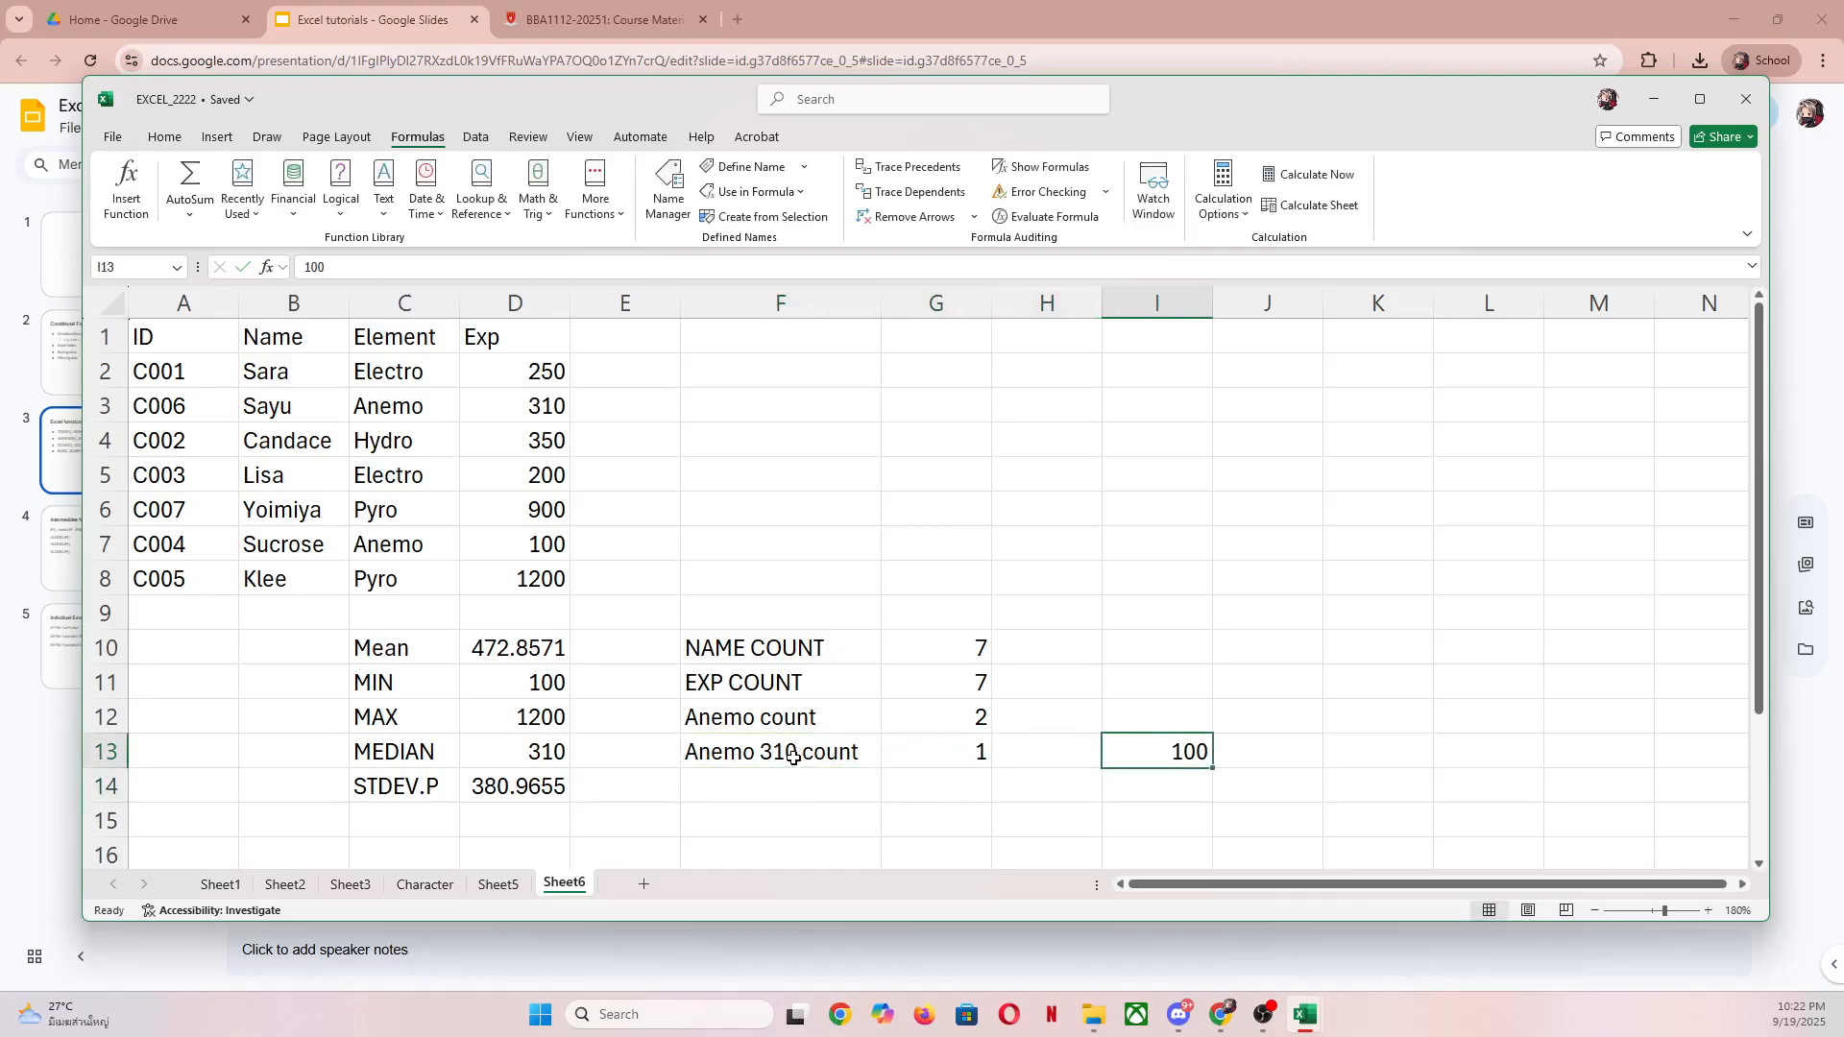
type("310")
key("Return")
key("Up")
key("Left")
key("Left")
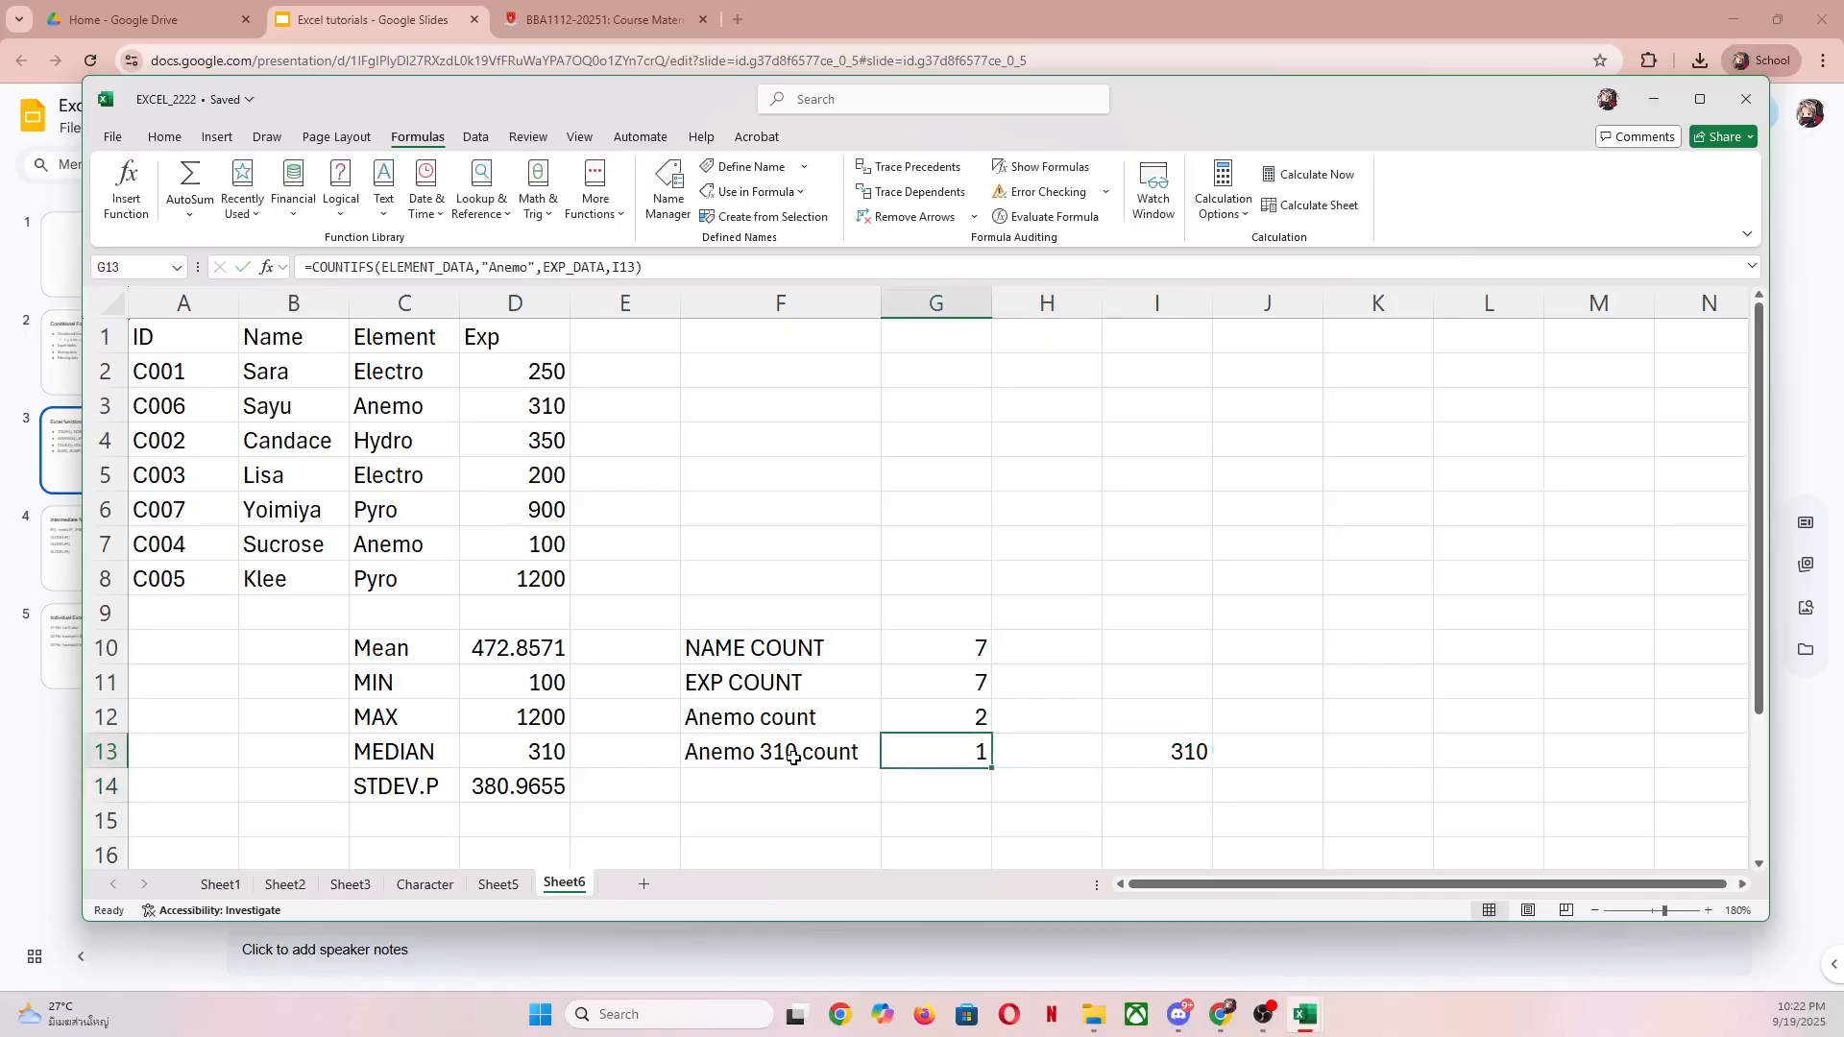
Step: Set the Exp value of the Anemo character in D7 to 310
key("Left")
key("Left")
key("Left")
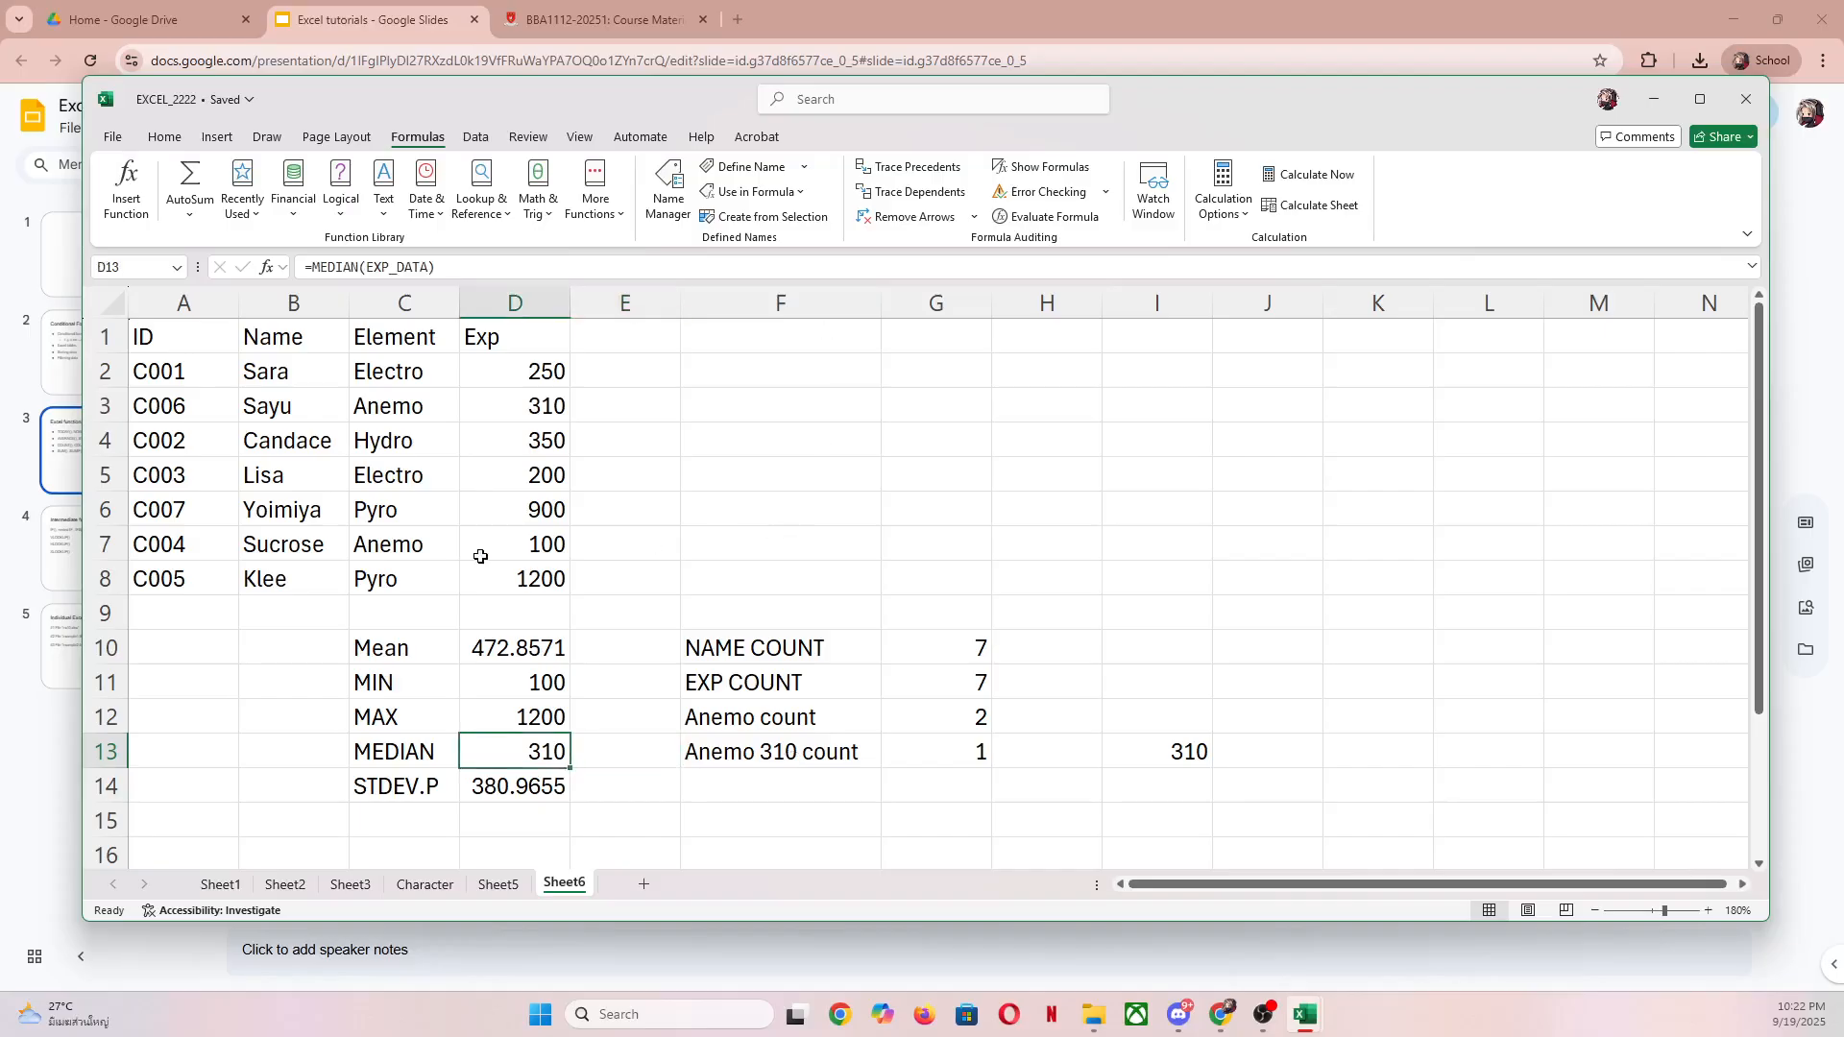
left_click(529, 556)
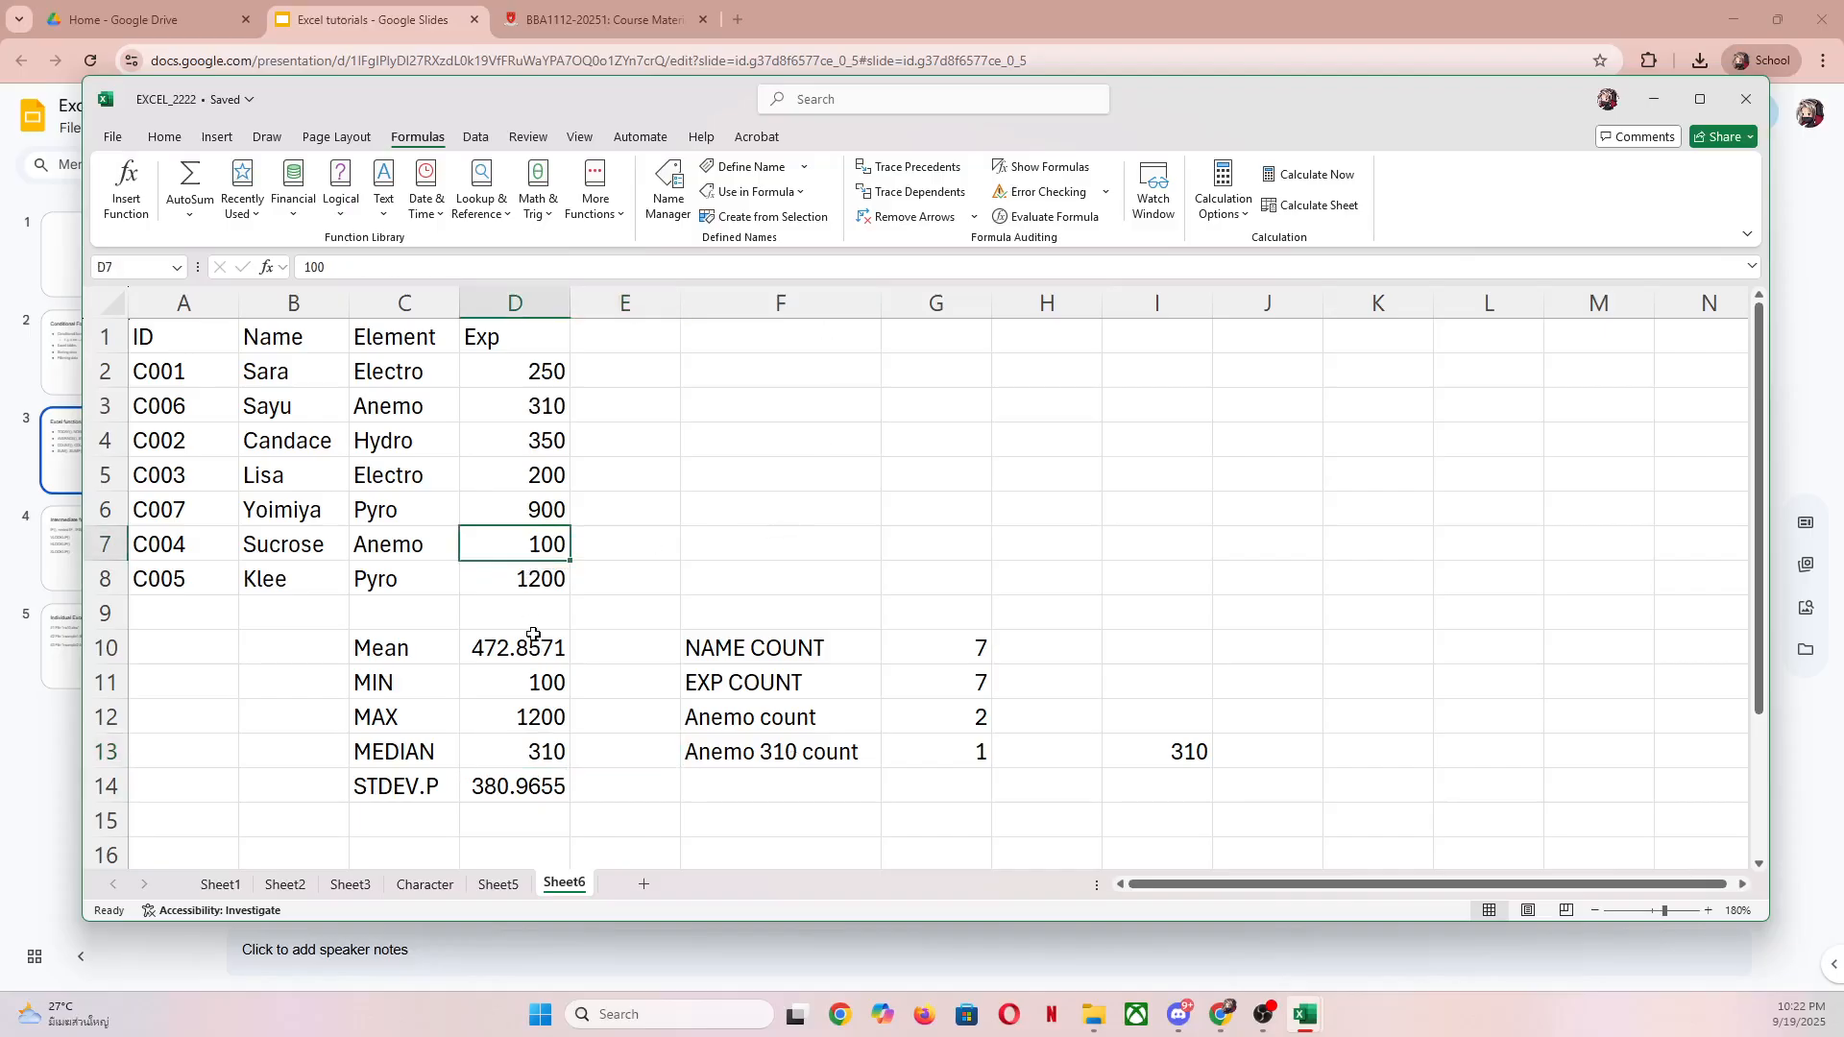
type("310")
key("Return")
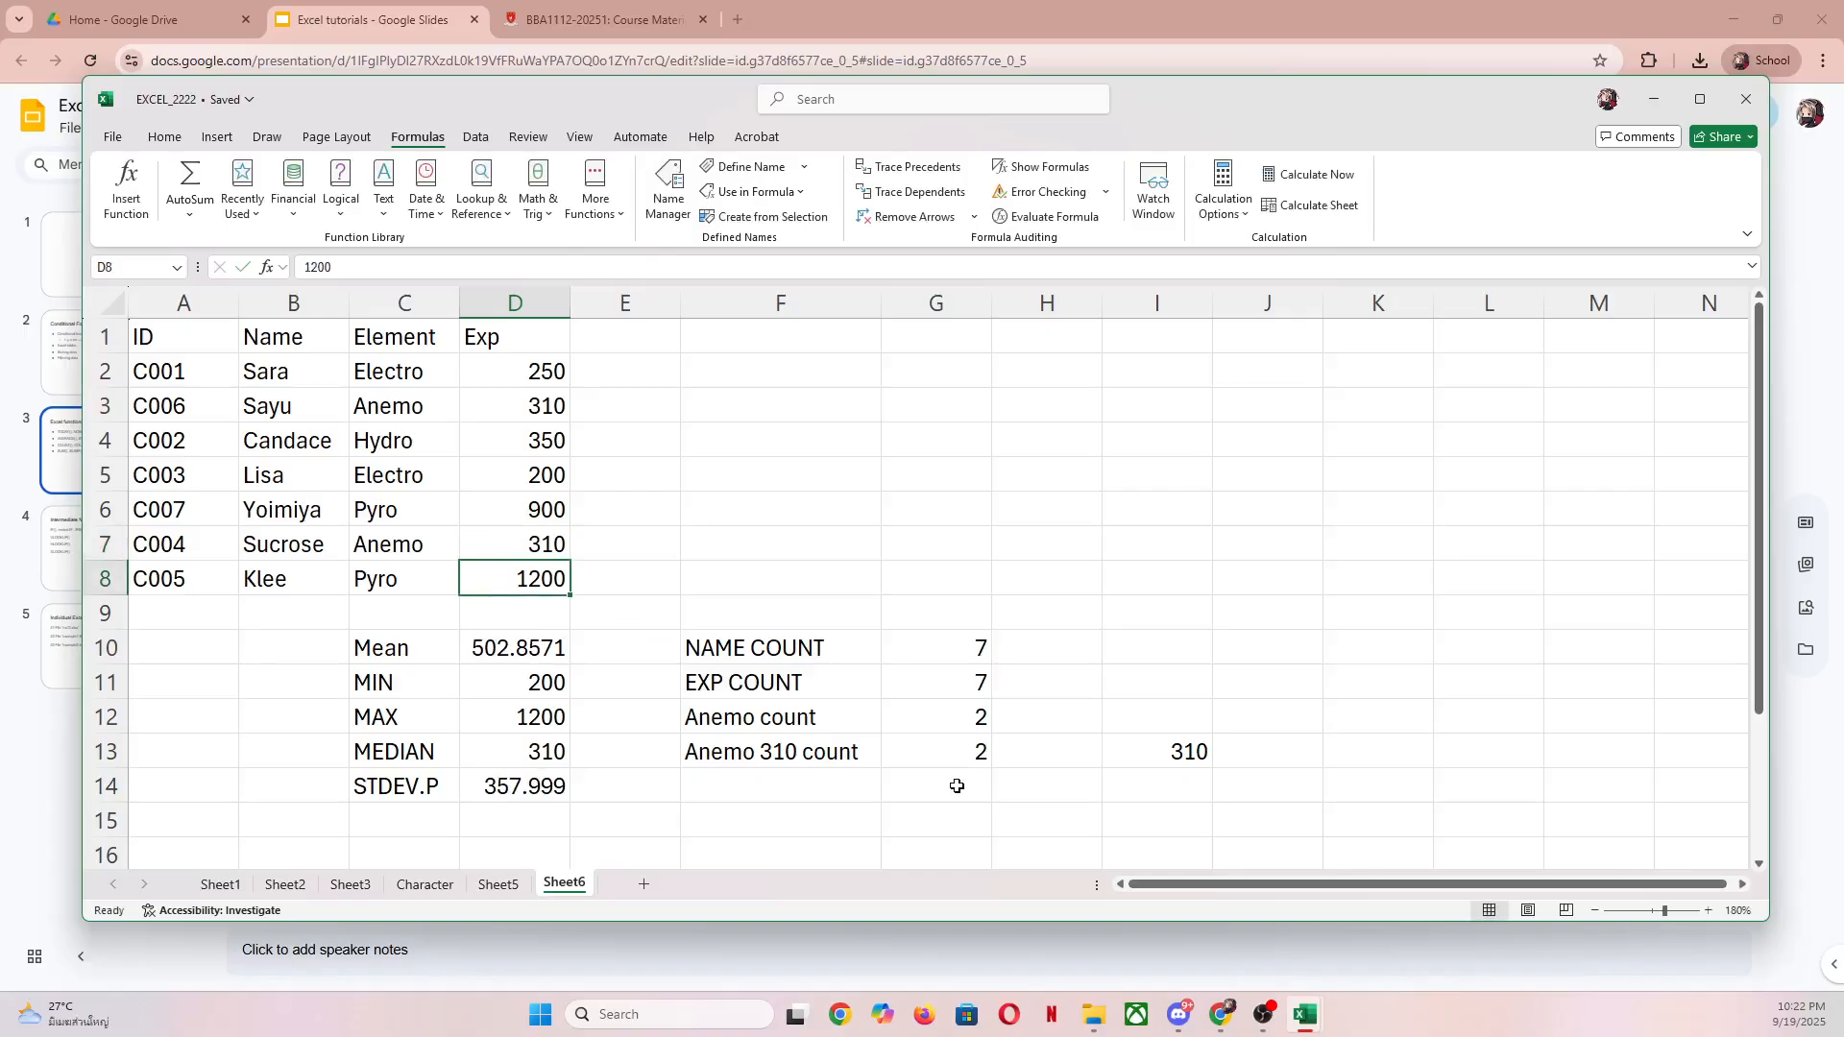
Step: Review the COUNTIFS formula in G13 and its criterion cell I13, and switch to the Google Slides presentation
left_click(962, 754)
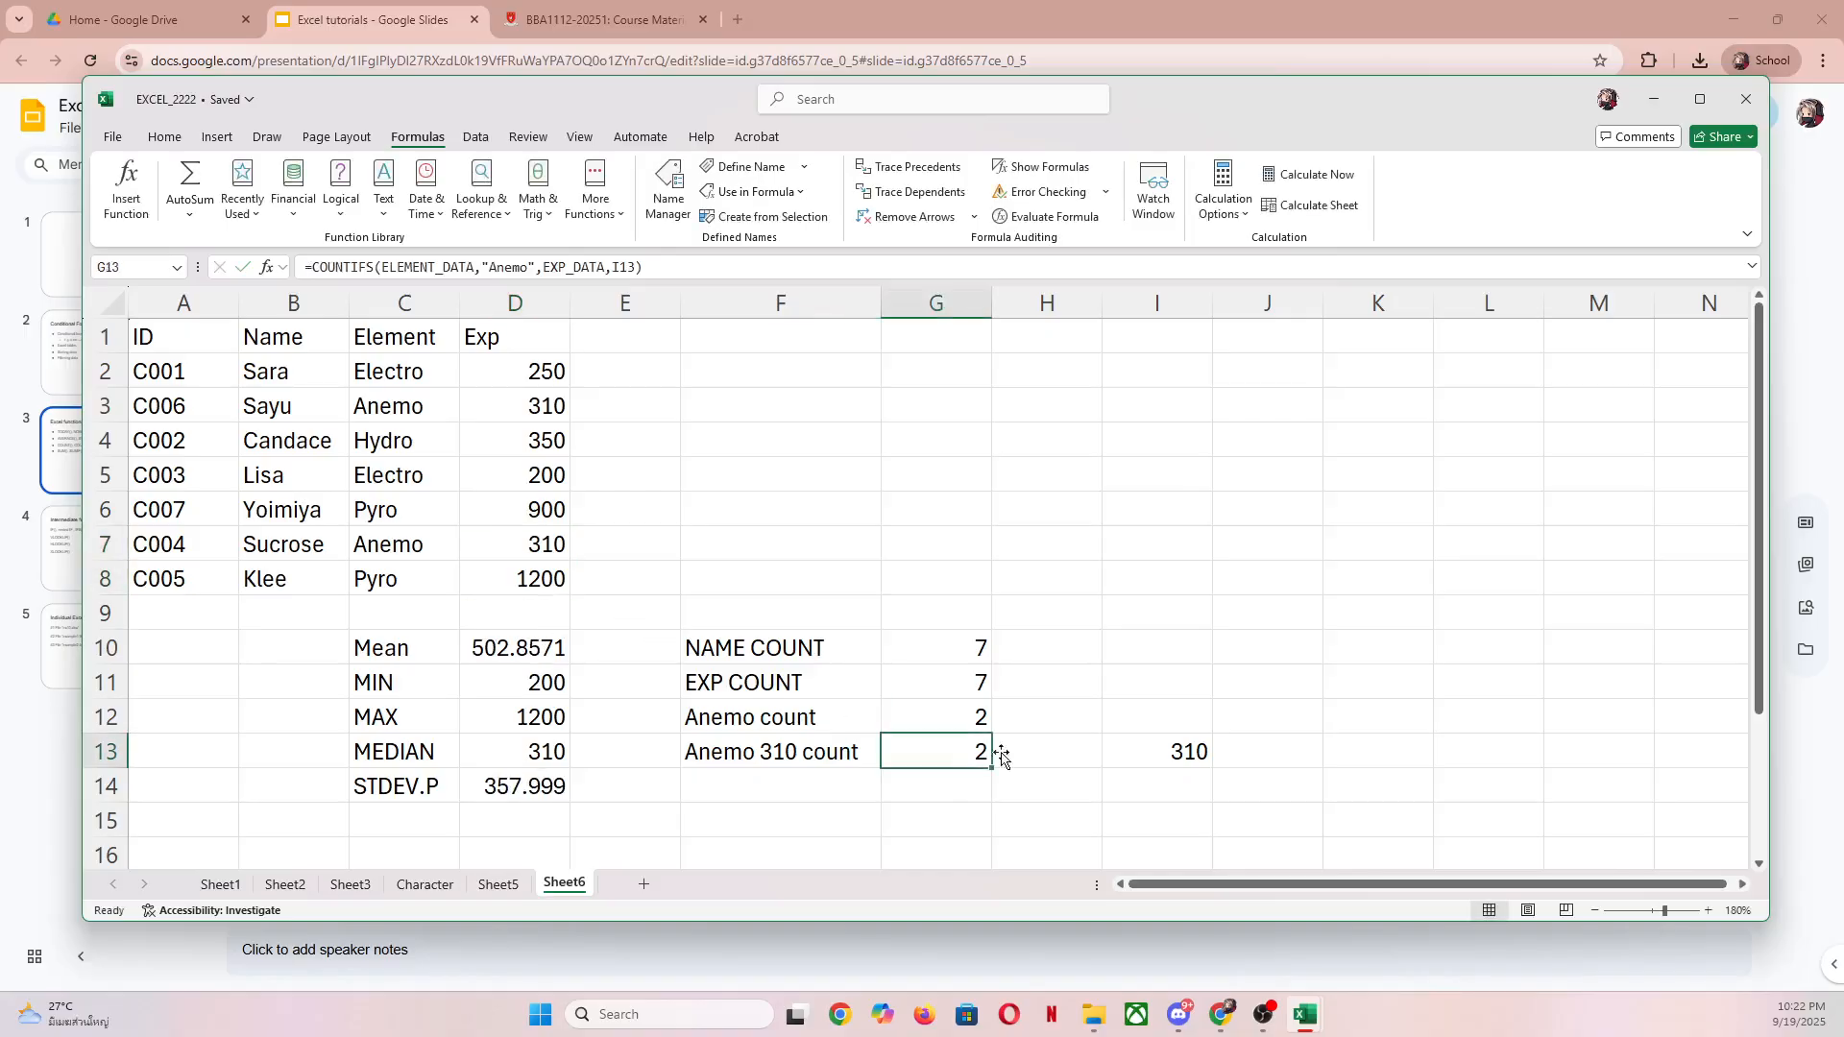
double_click(942, 742)
key("Return")
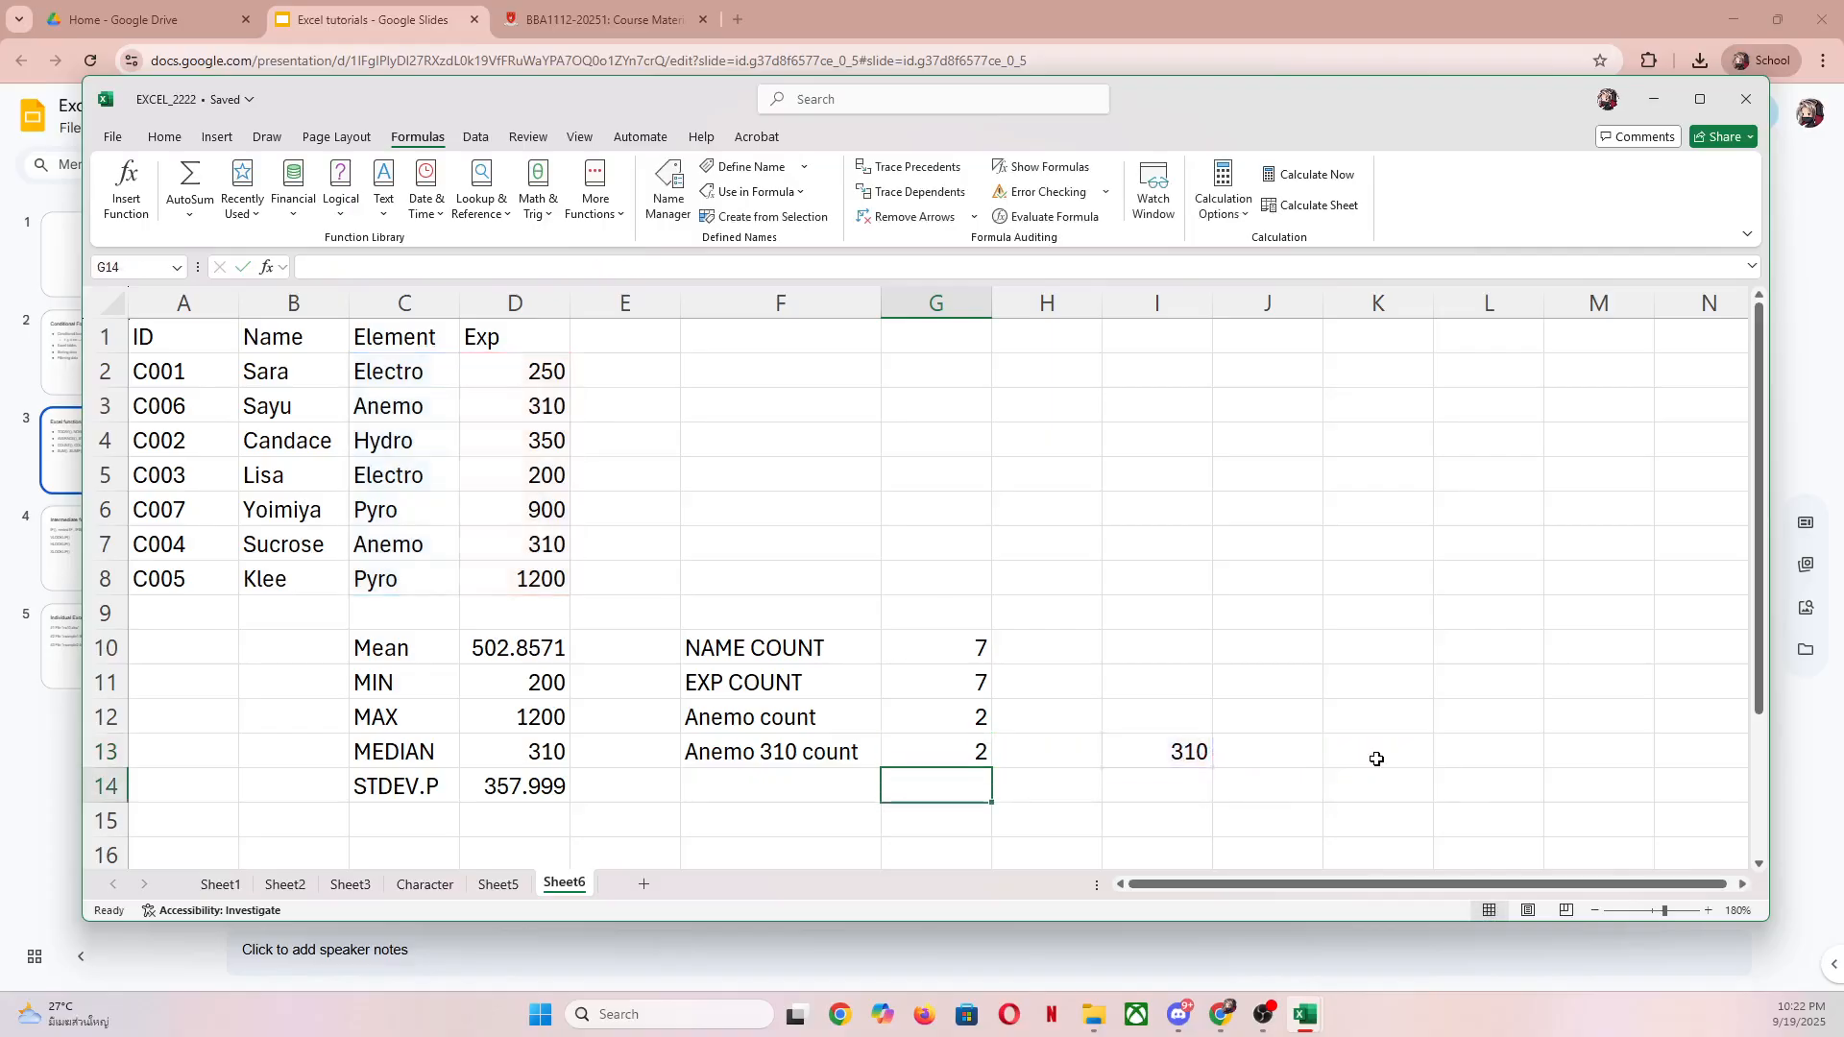
key("Up")
key("Right")
key("Right")
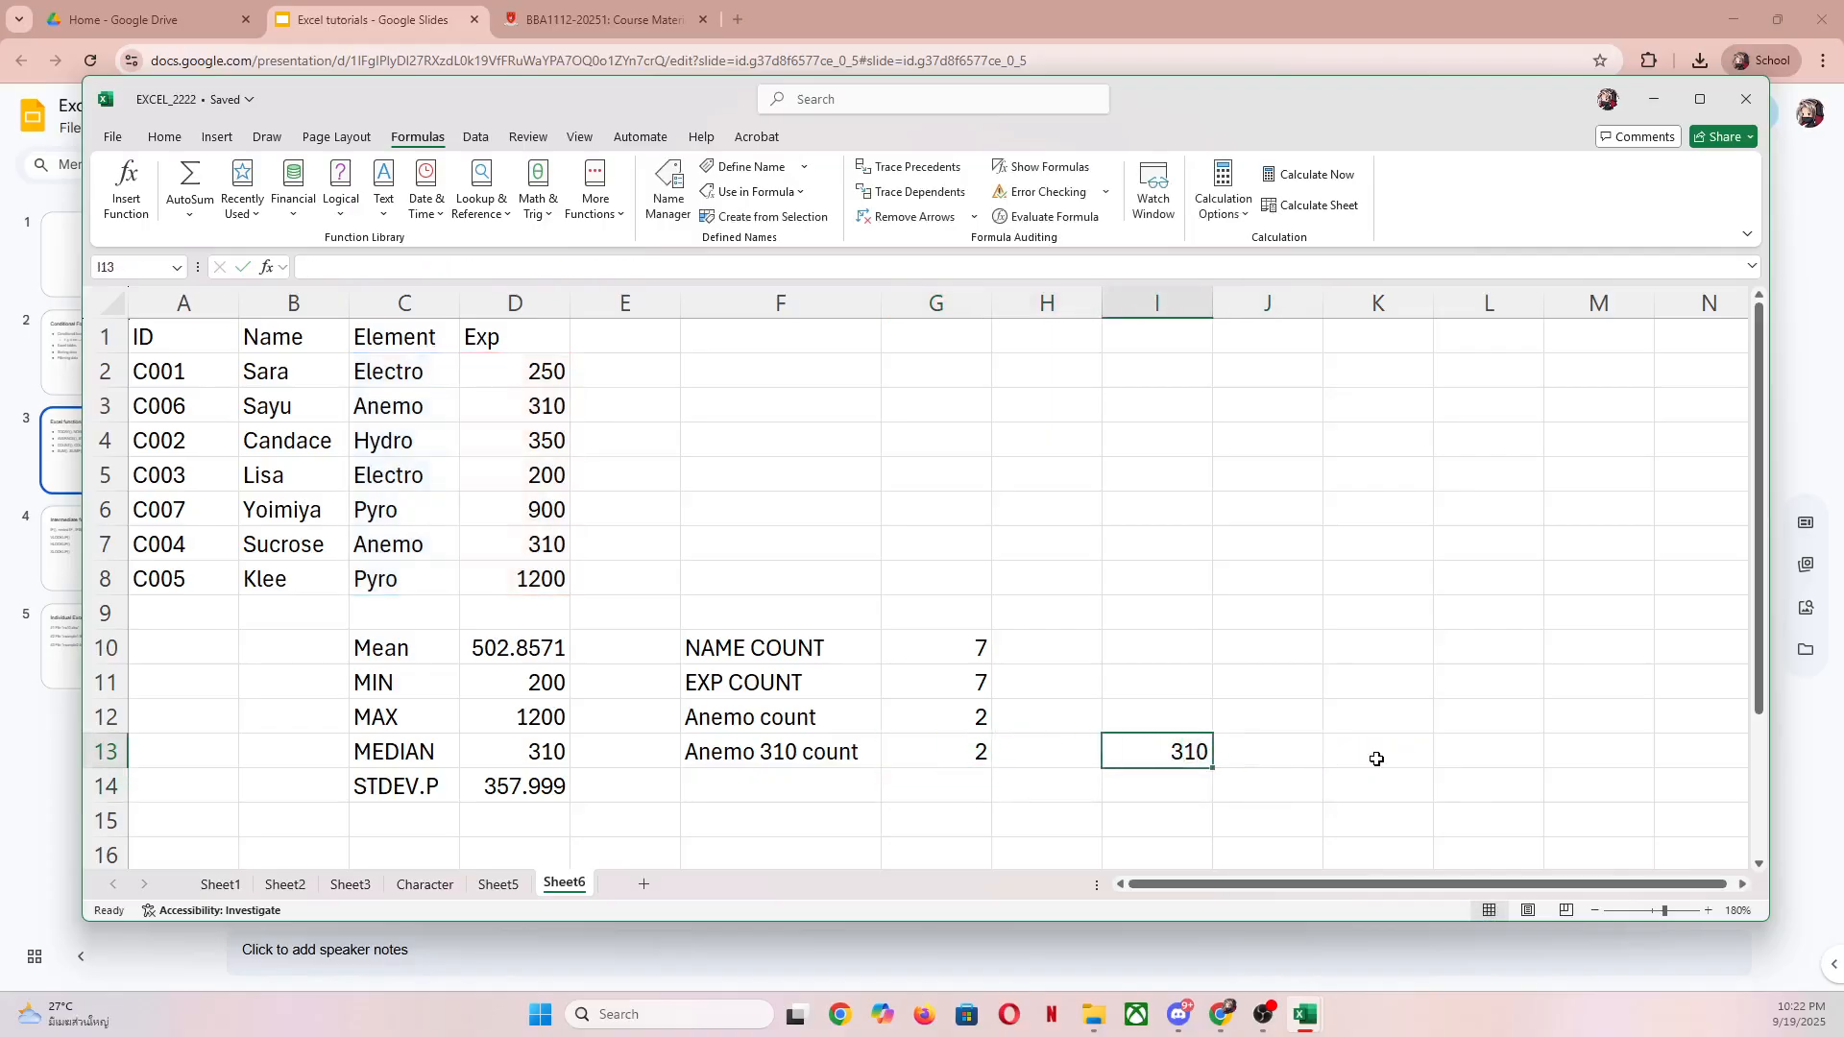
key("Left")
key("Left")
key("Right")
key("Right")
key("Left")
key("Left")
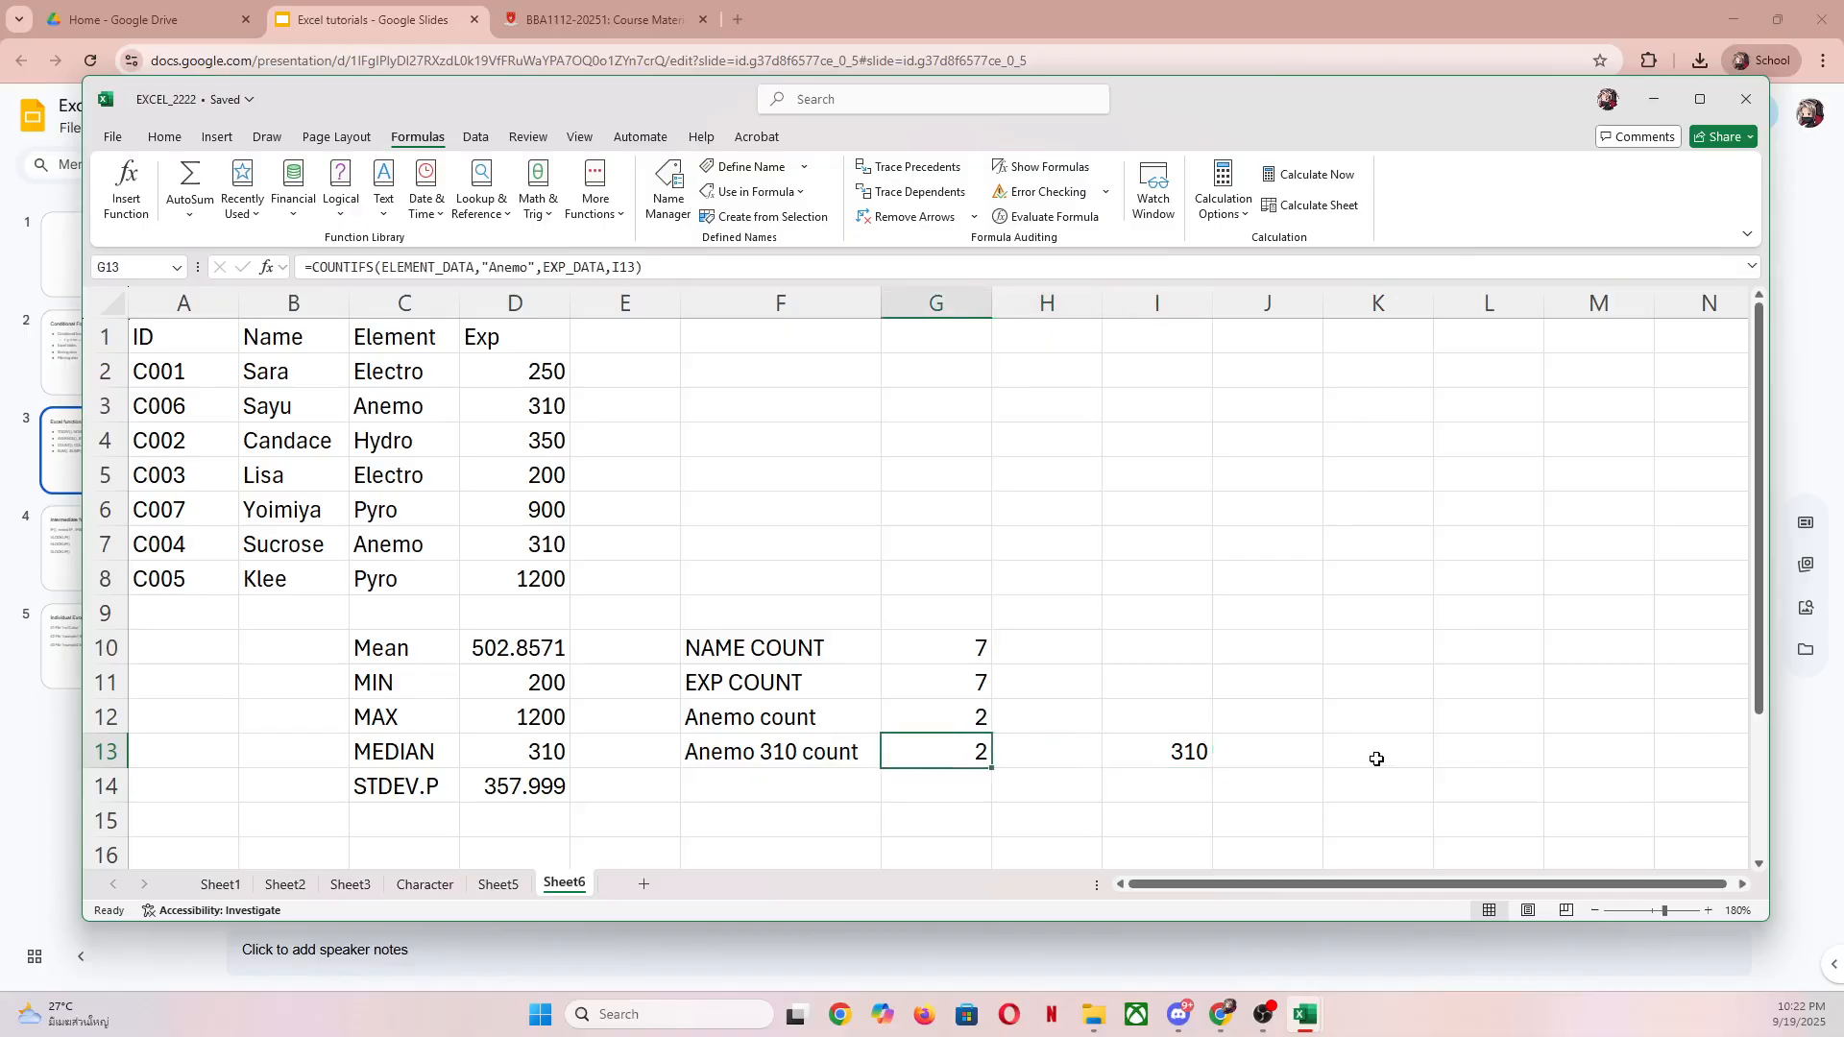
double_click(926, 746)
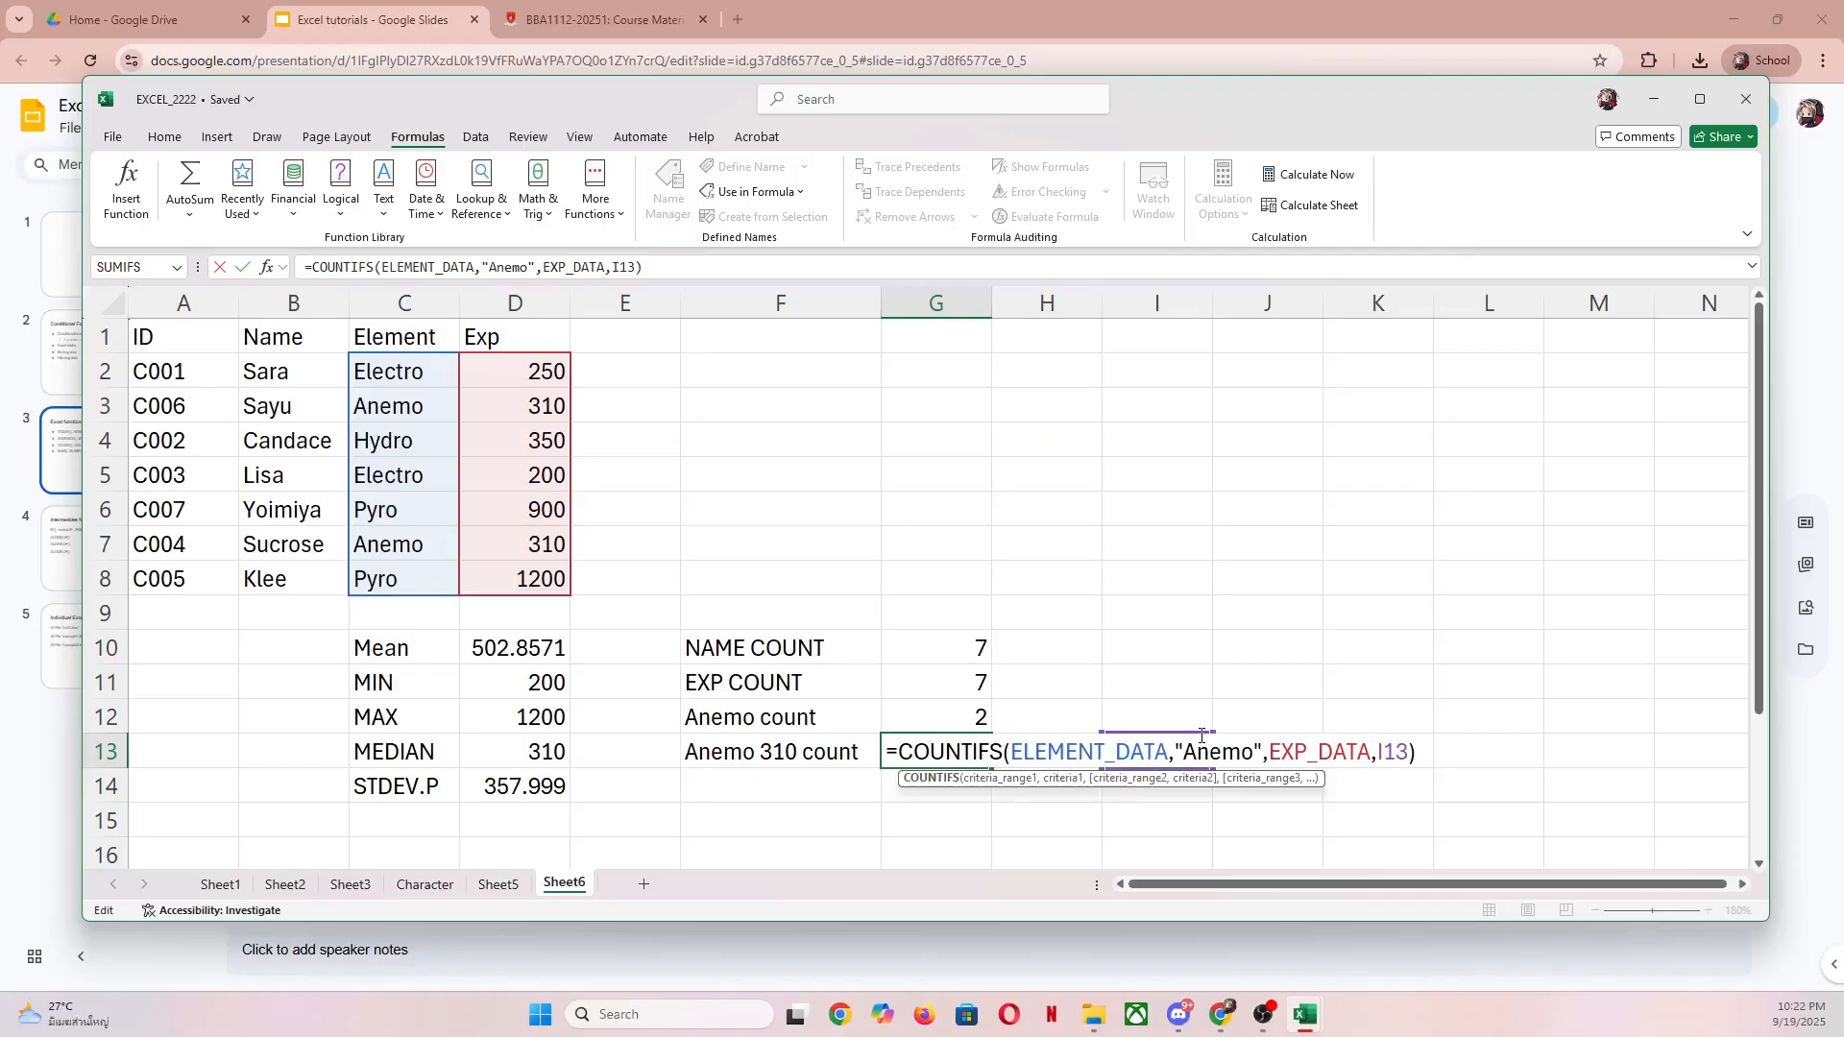
key("Return")
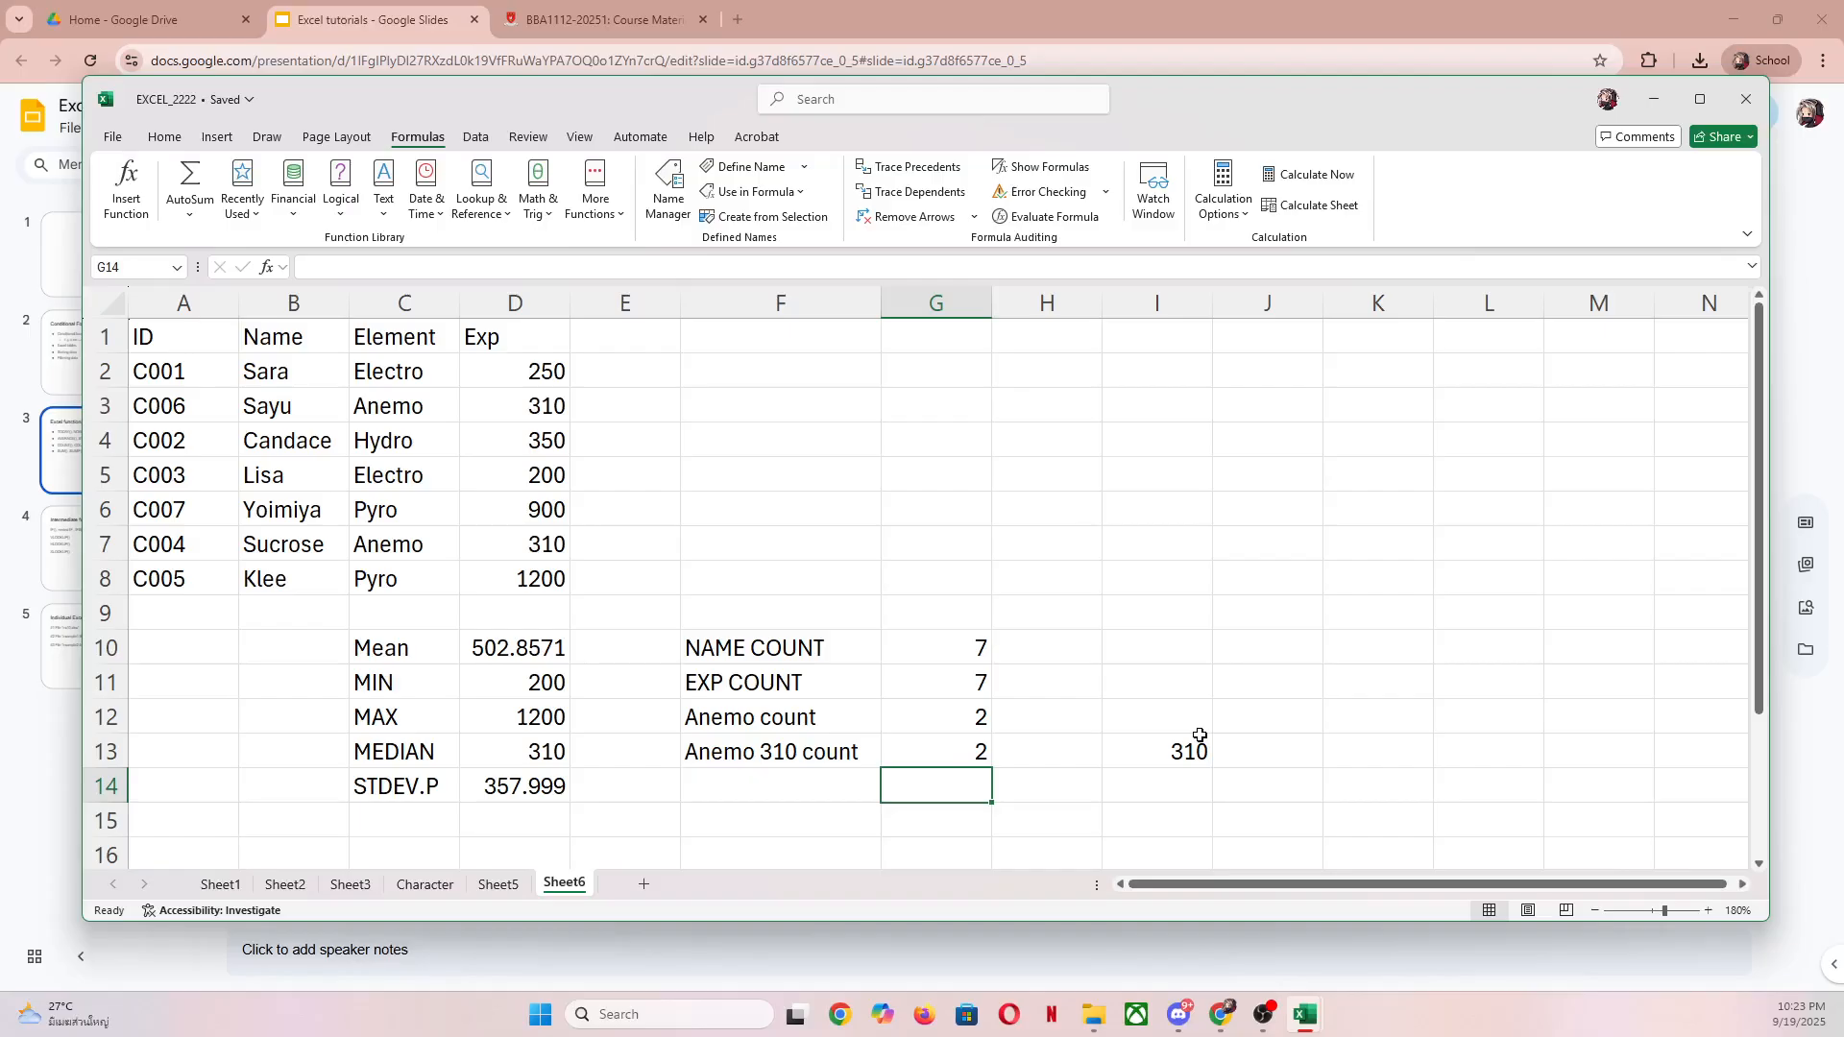
left_click(387, 20)
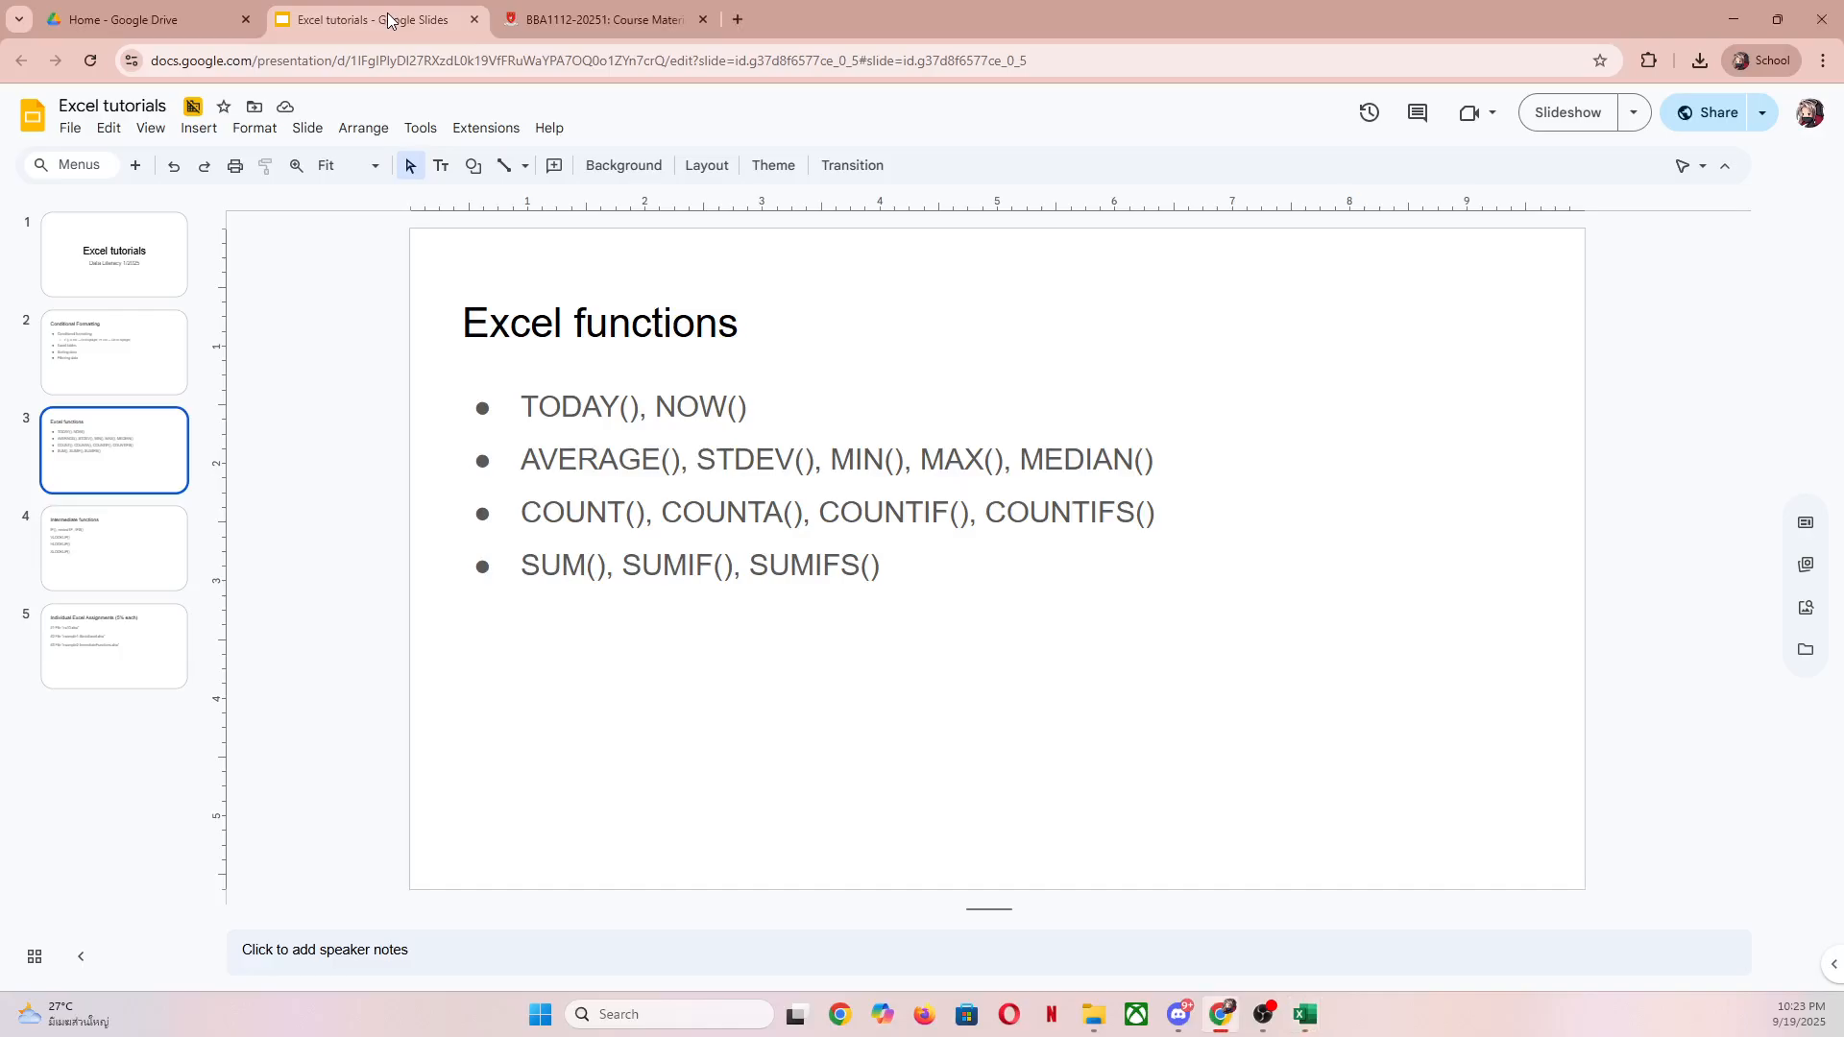